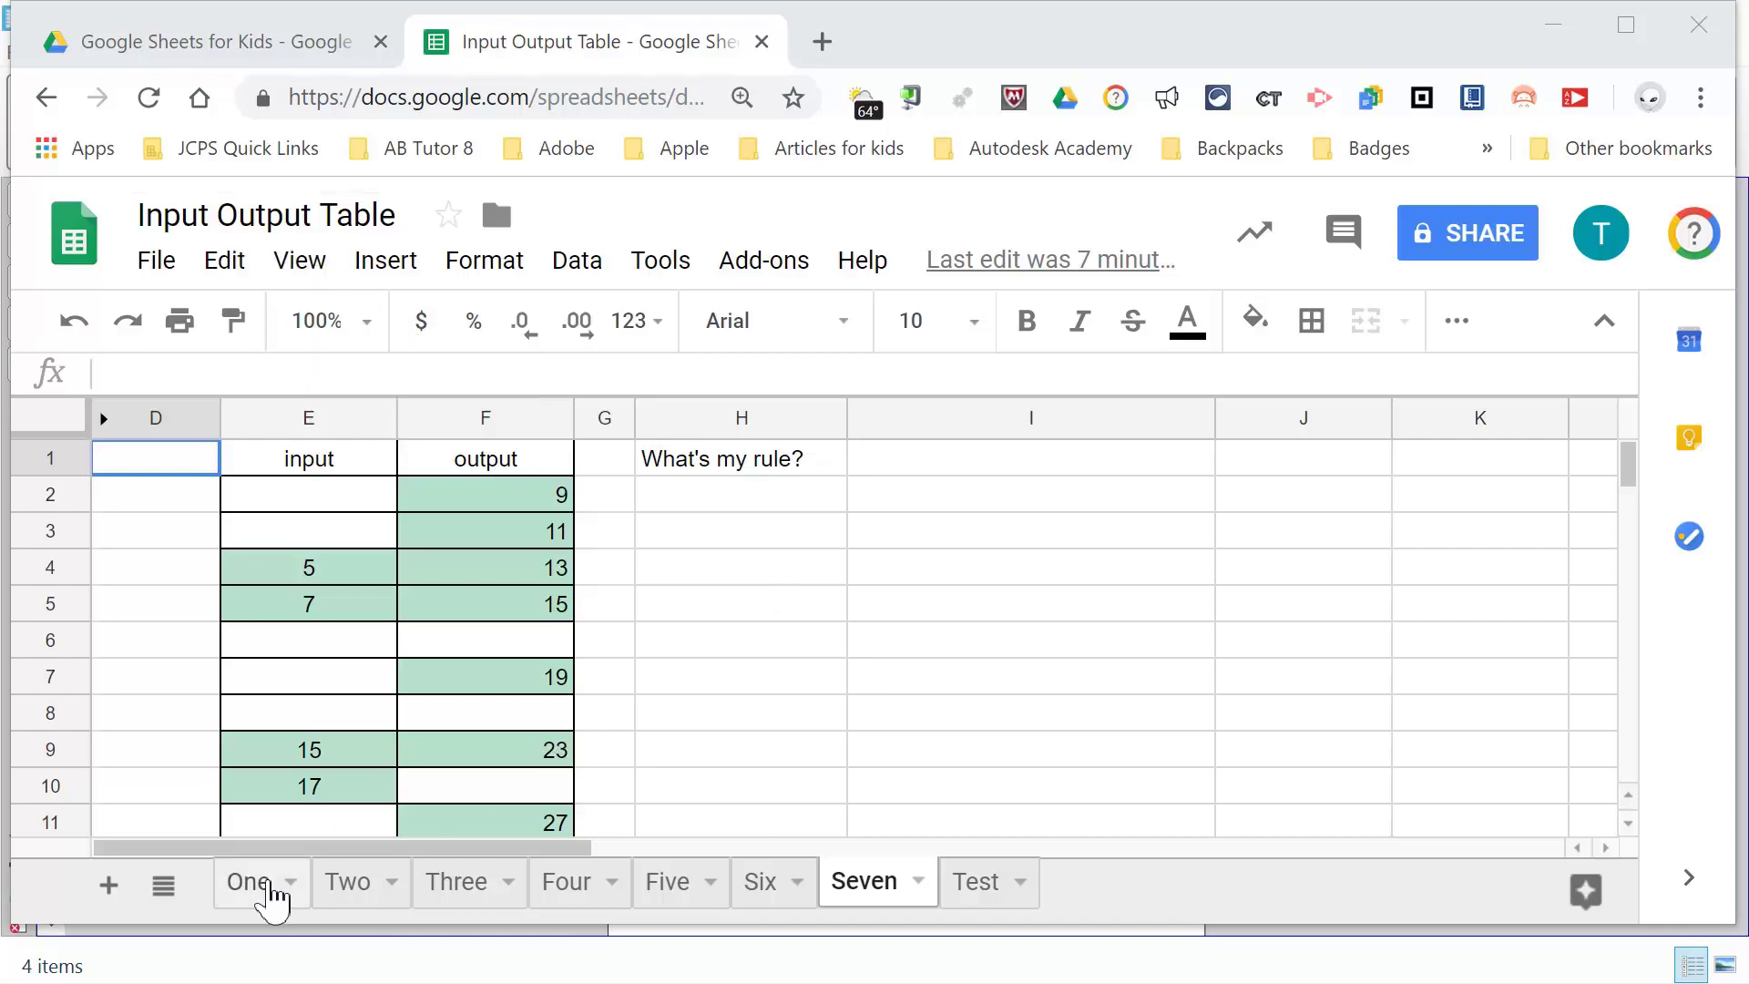
# - Add a new sheet after the Seven sheet and rename it Mine 1
pyautogui.click(109, 884)
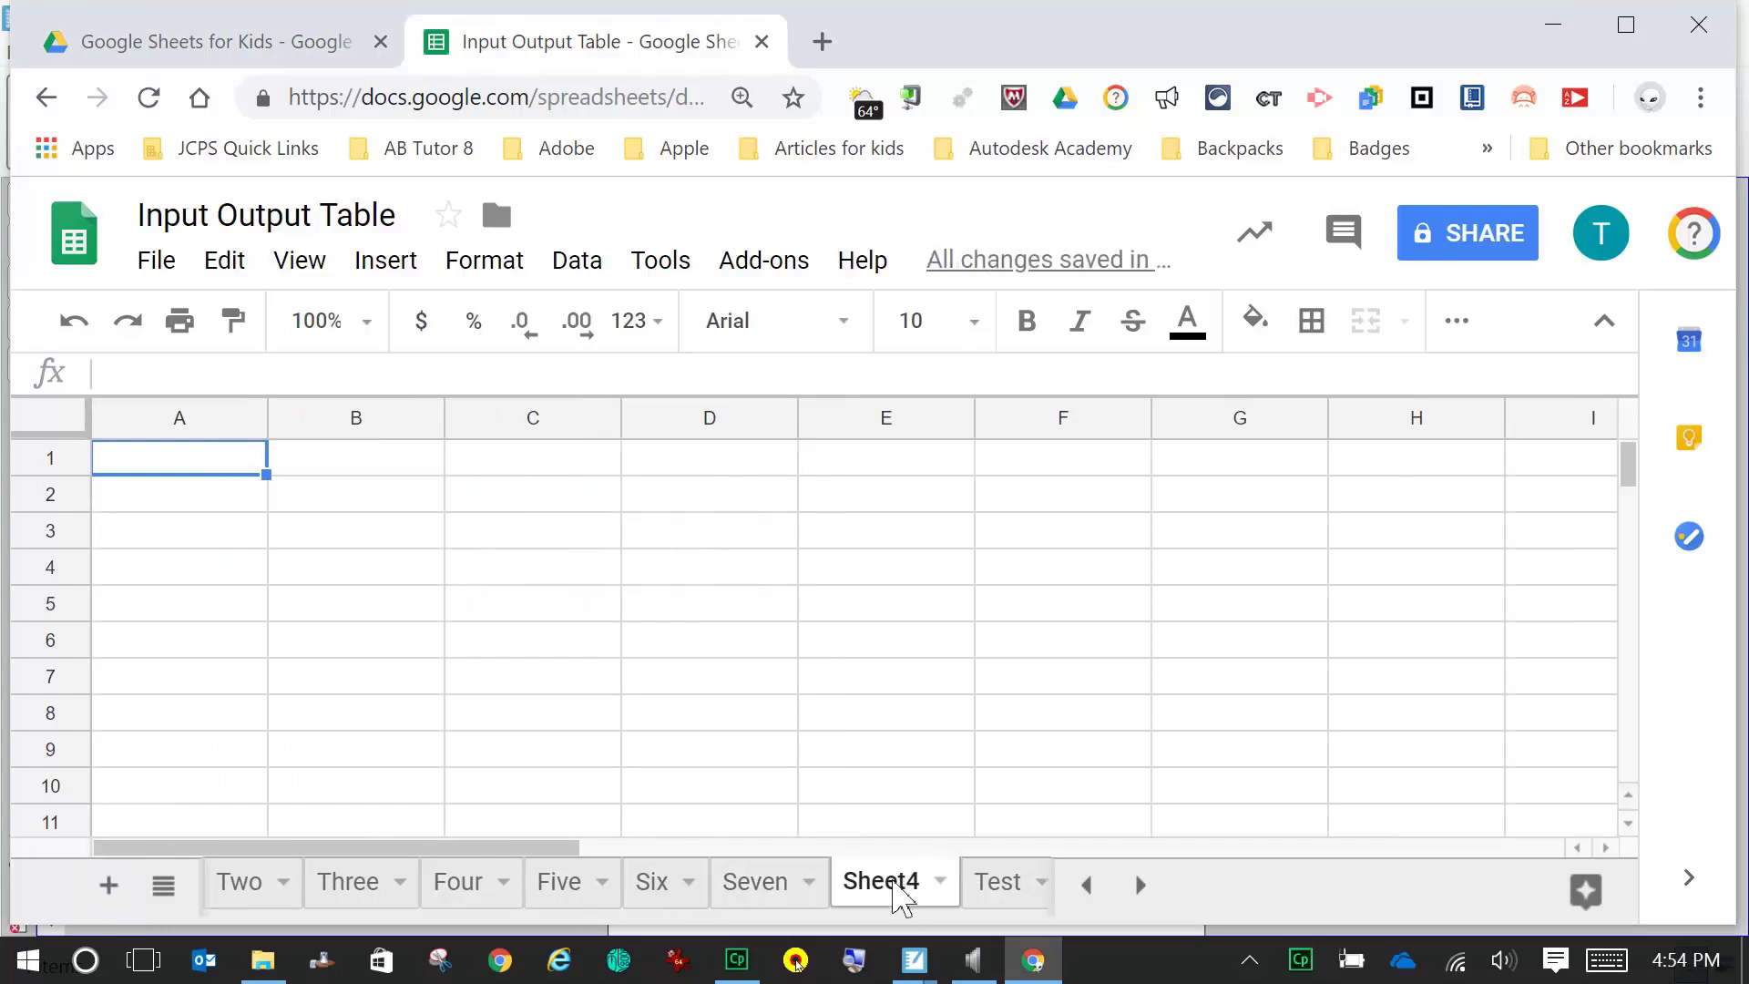
pyautogui.rightClick(872, 891)
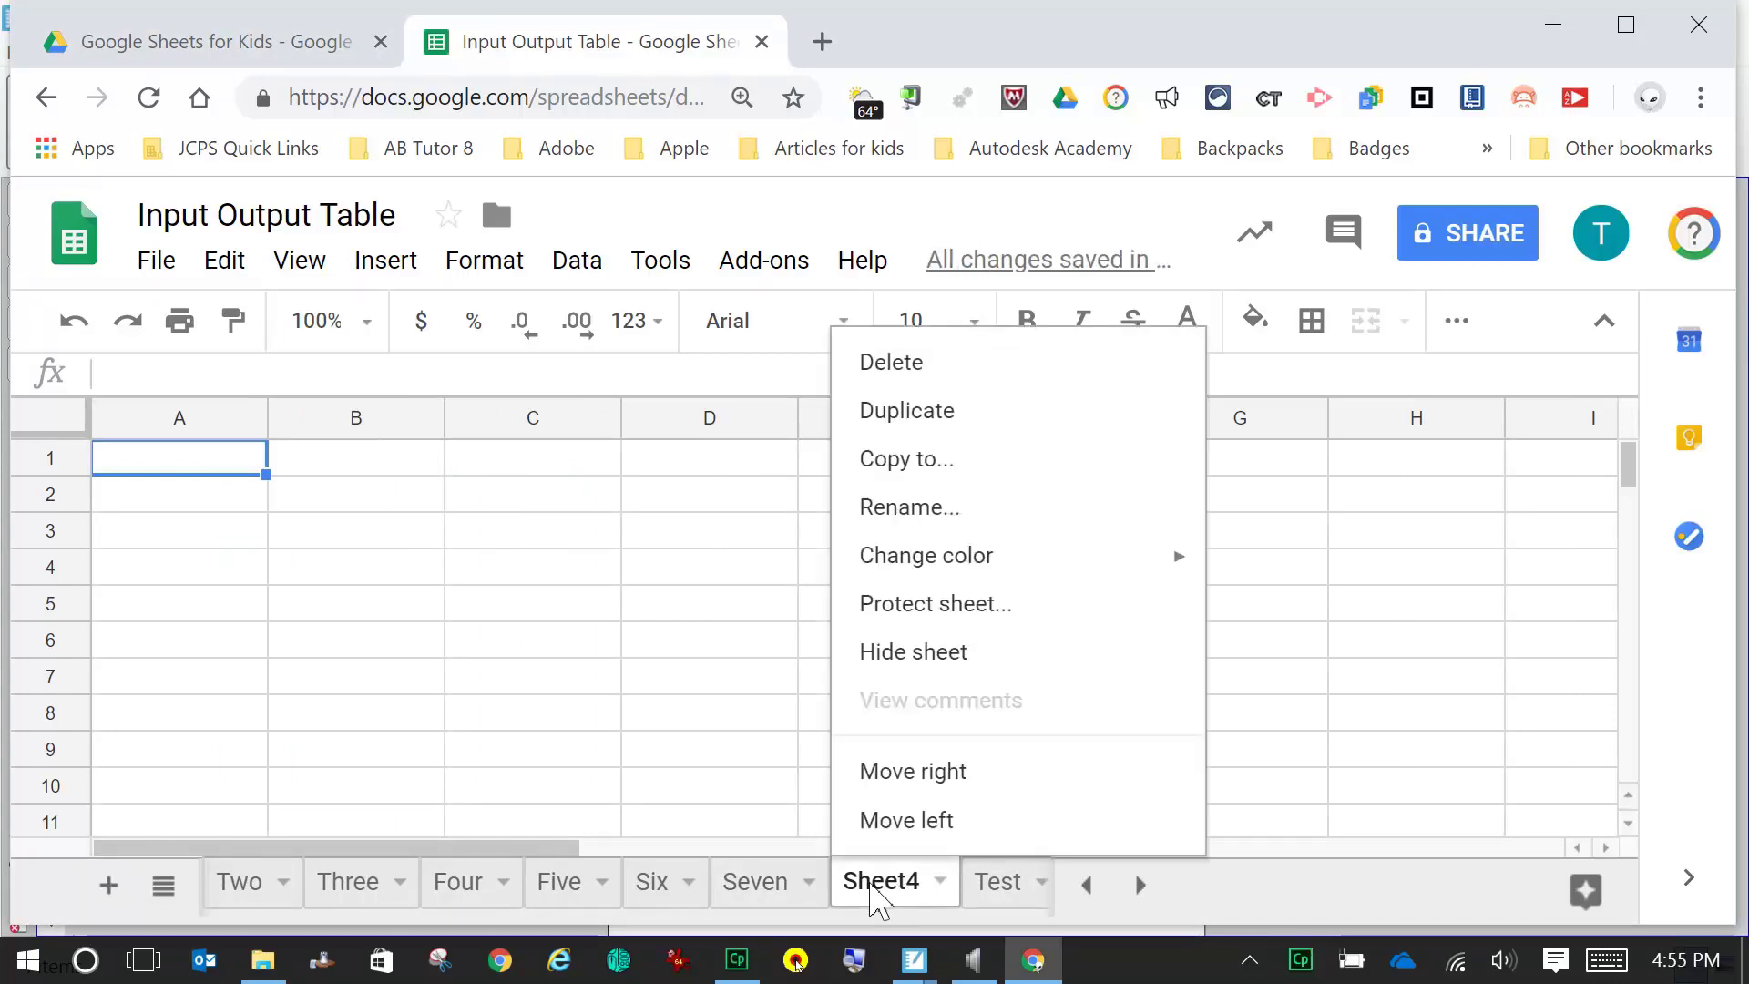
pyautogui.click(800, 958)
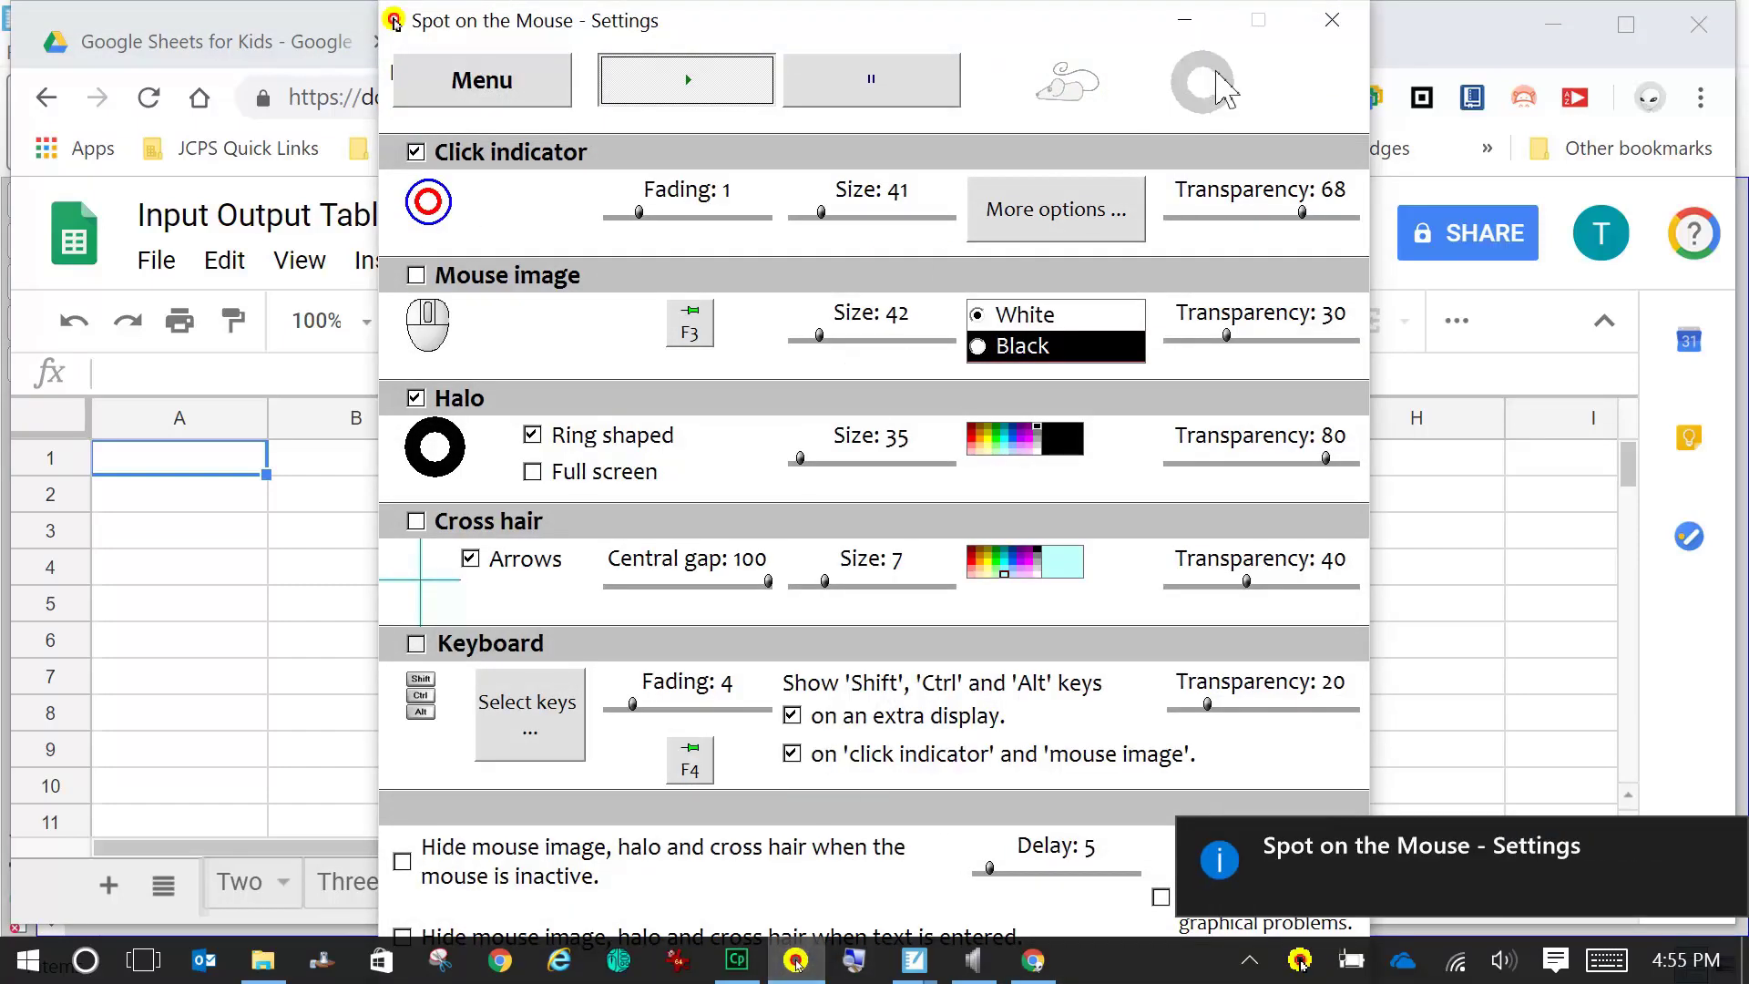
pyautogui.click(1193, 21)
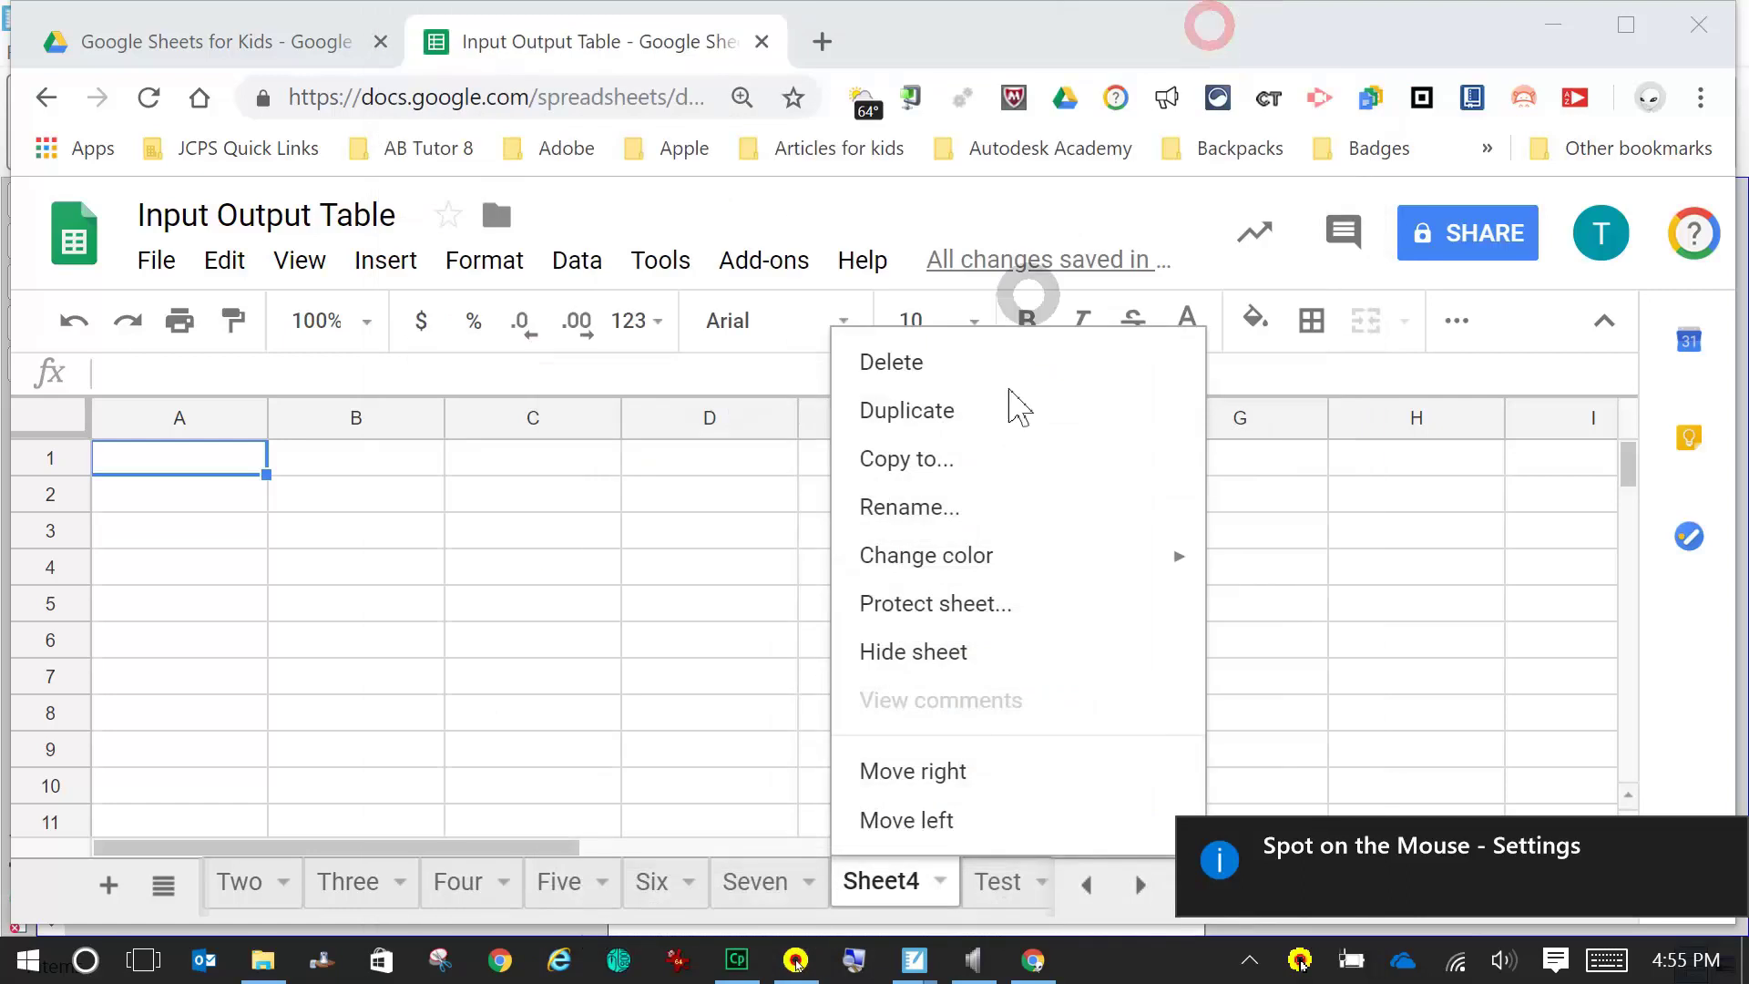
pyautogui.click(894, 884)
pyautogui.click(893, 883)
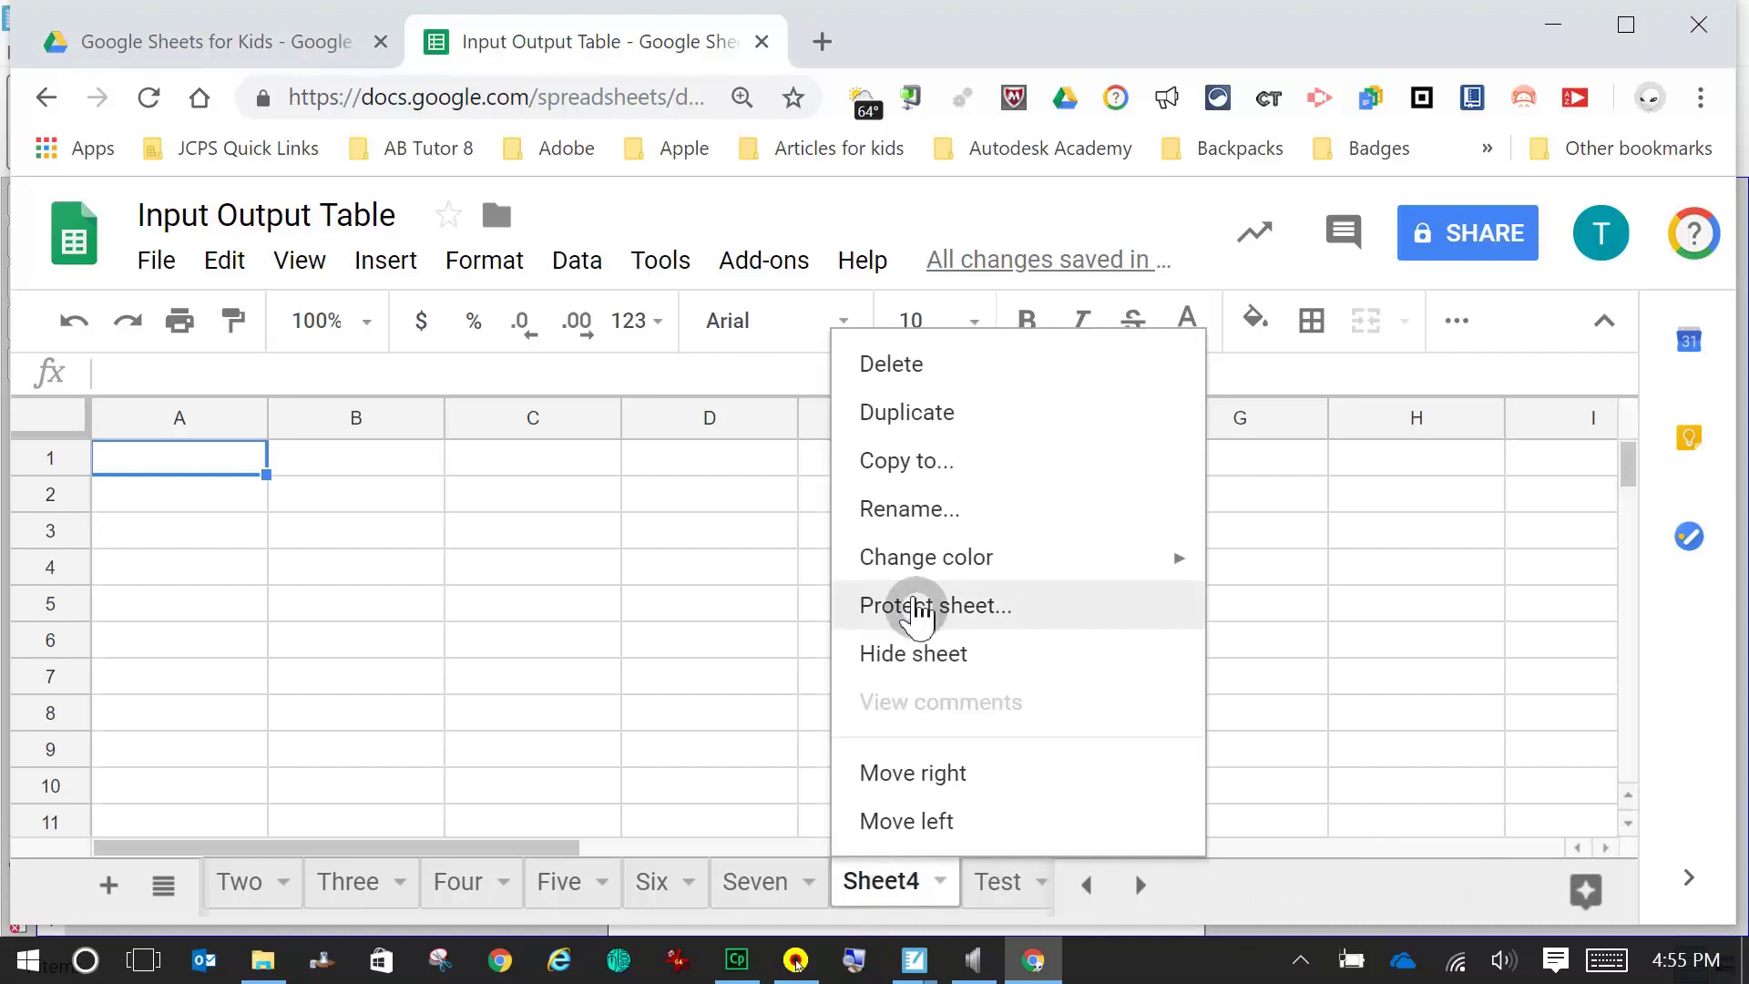
pyautogui.click(907, 515)
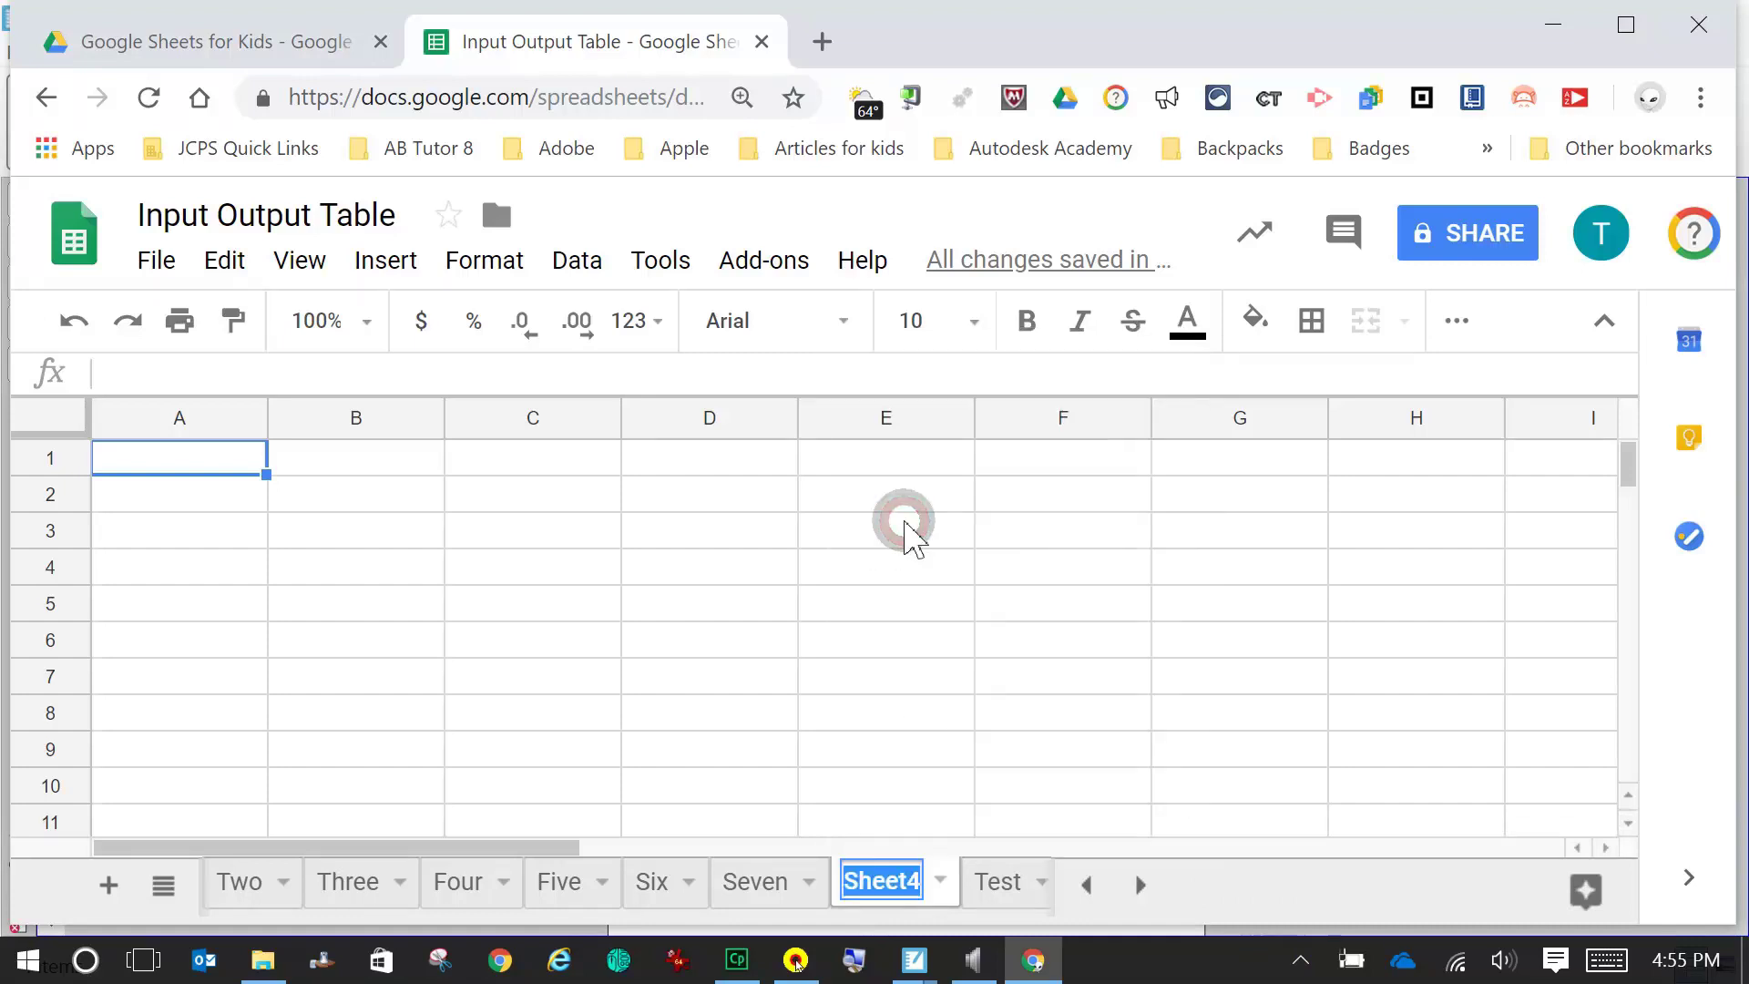
pyautogui.write('Mine')
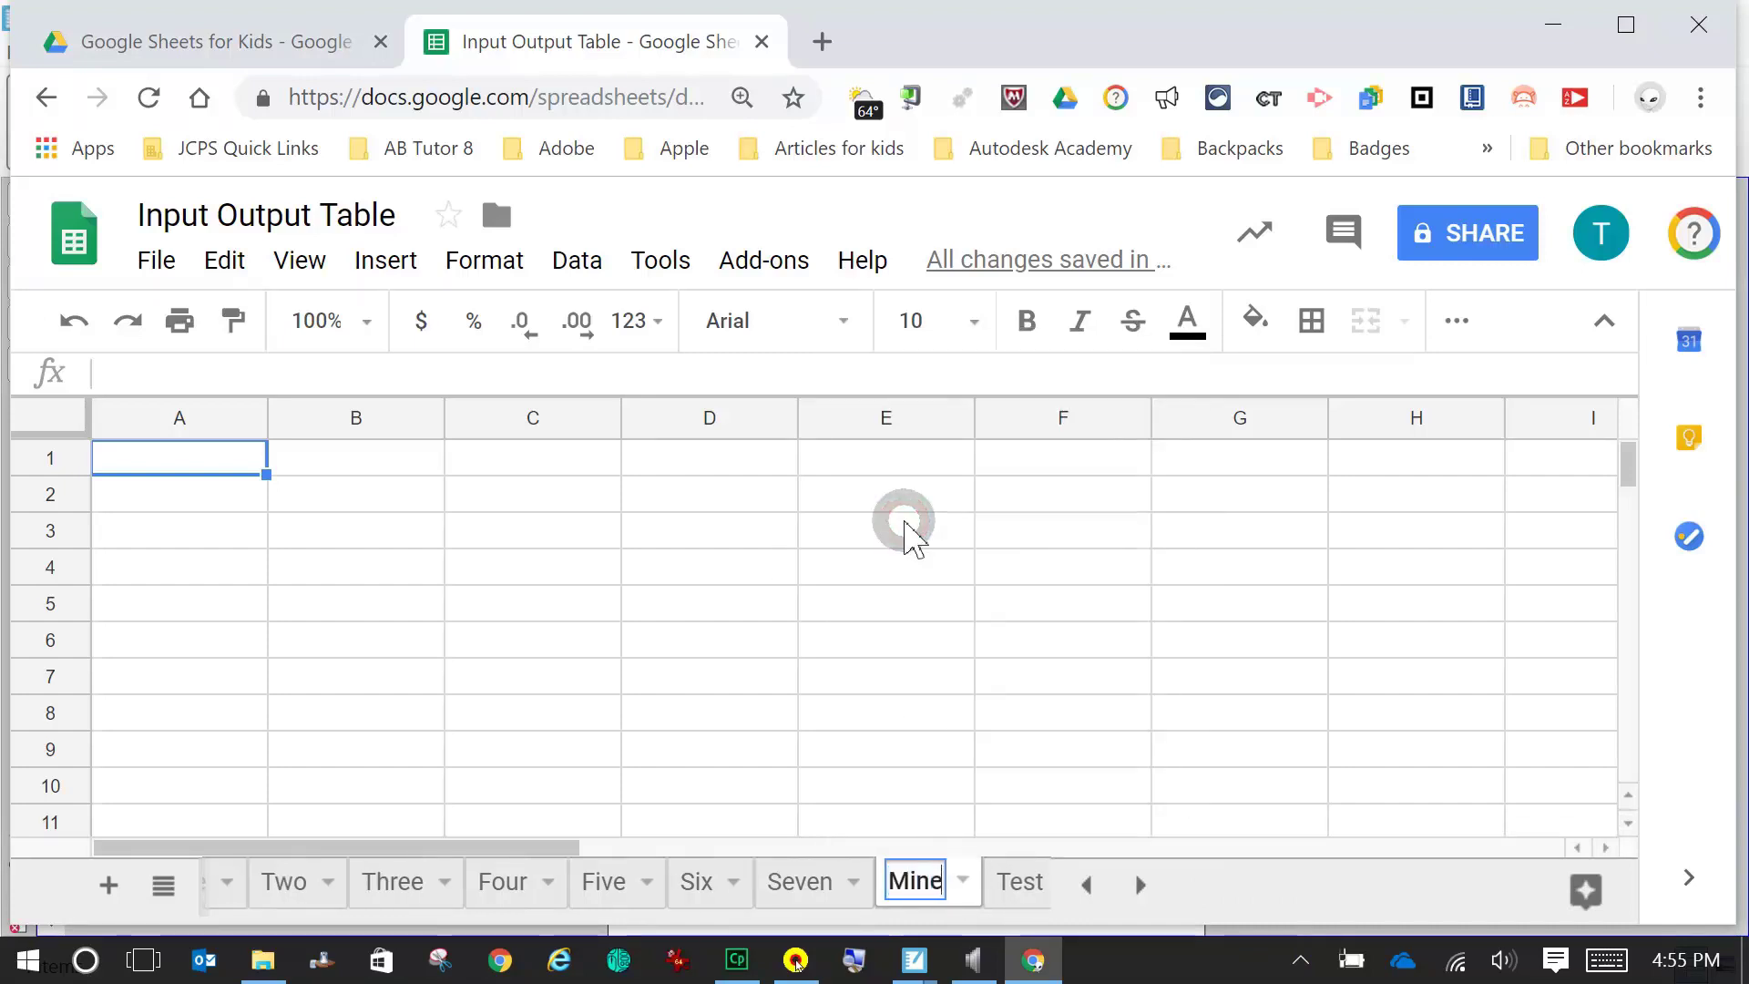
pyautogui.write(' 1')
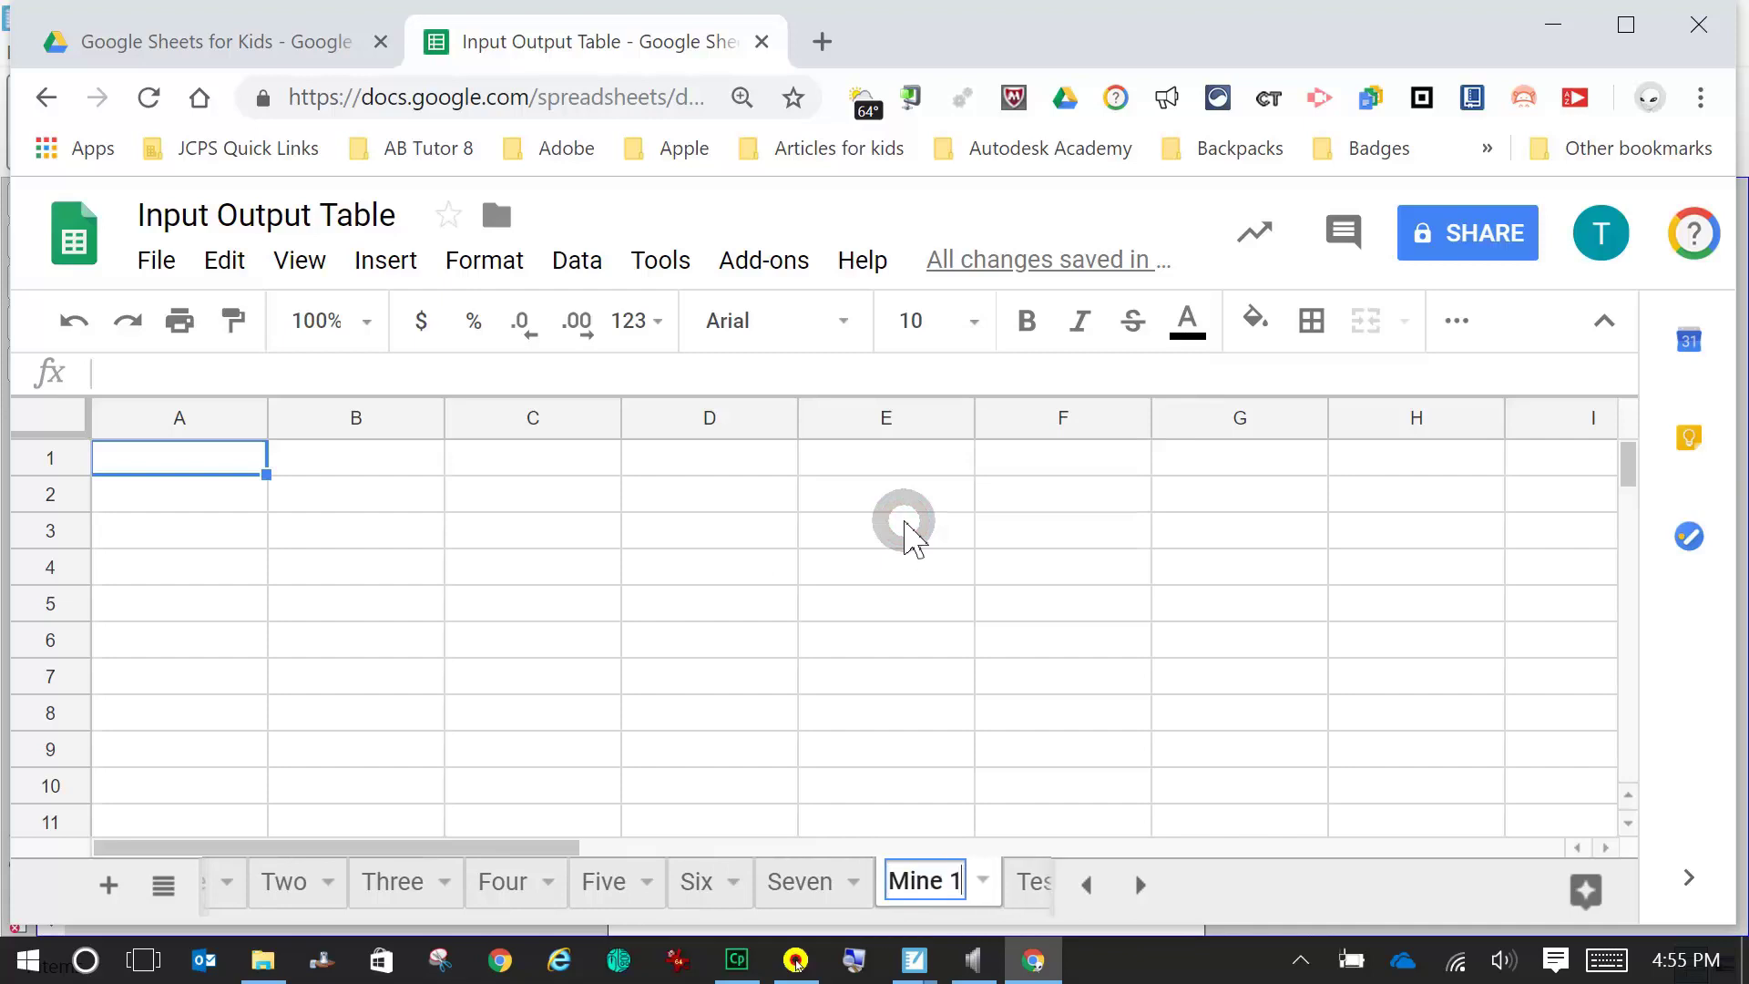
pyautogui.press('Return')
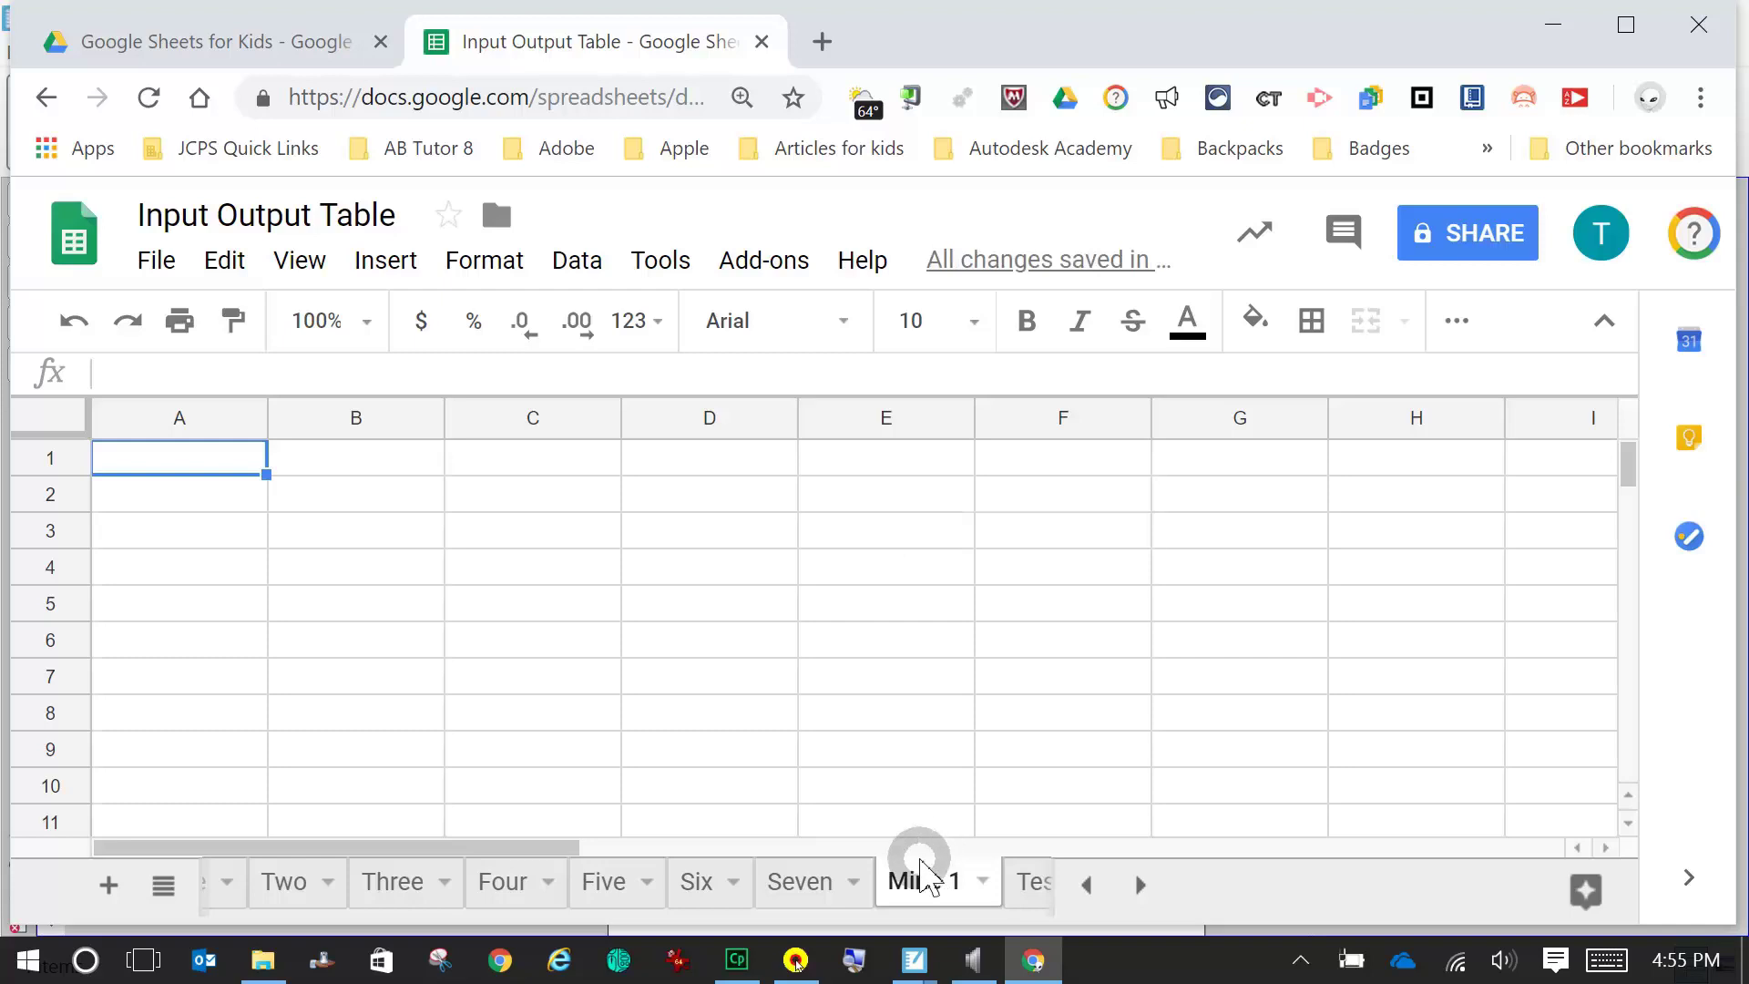
# - Enter the column headings "input" in cell A1 and "output" in cell B1
pyautogui.click(204, 463)
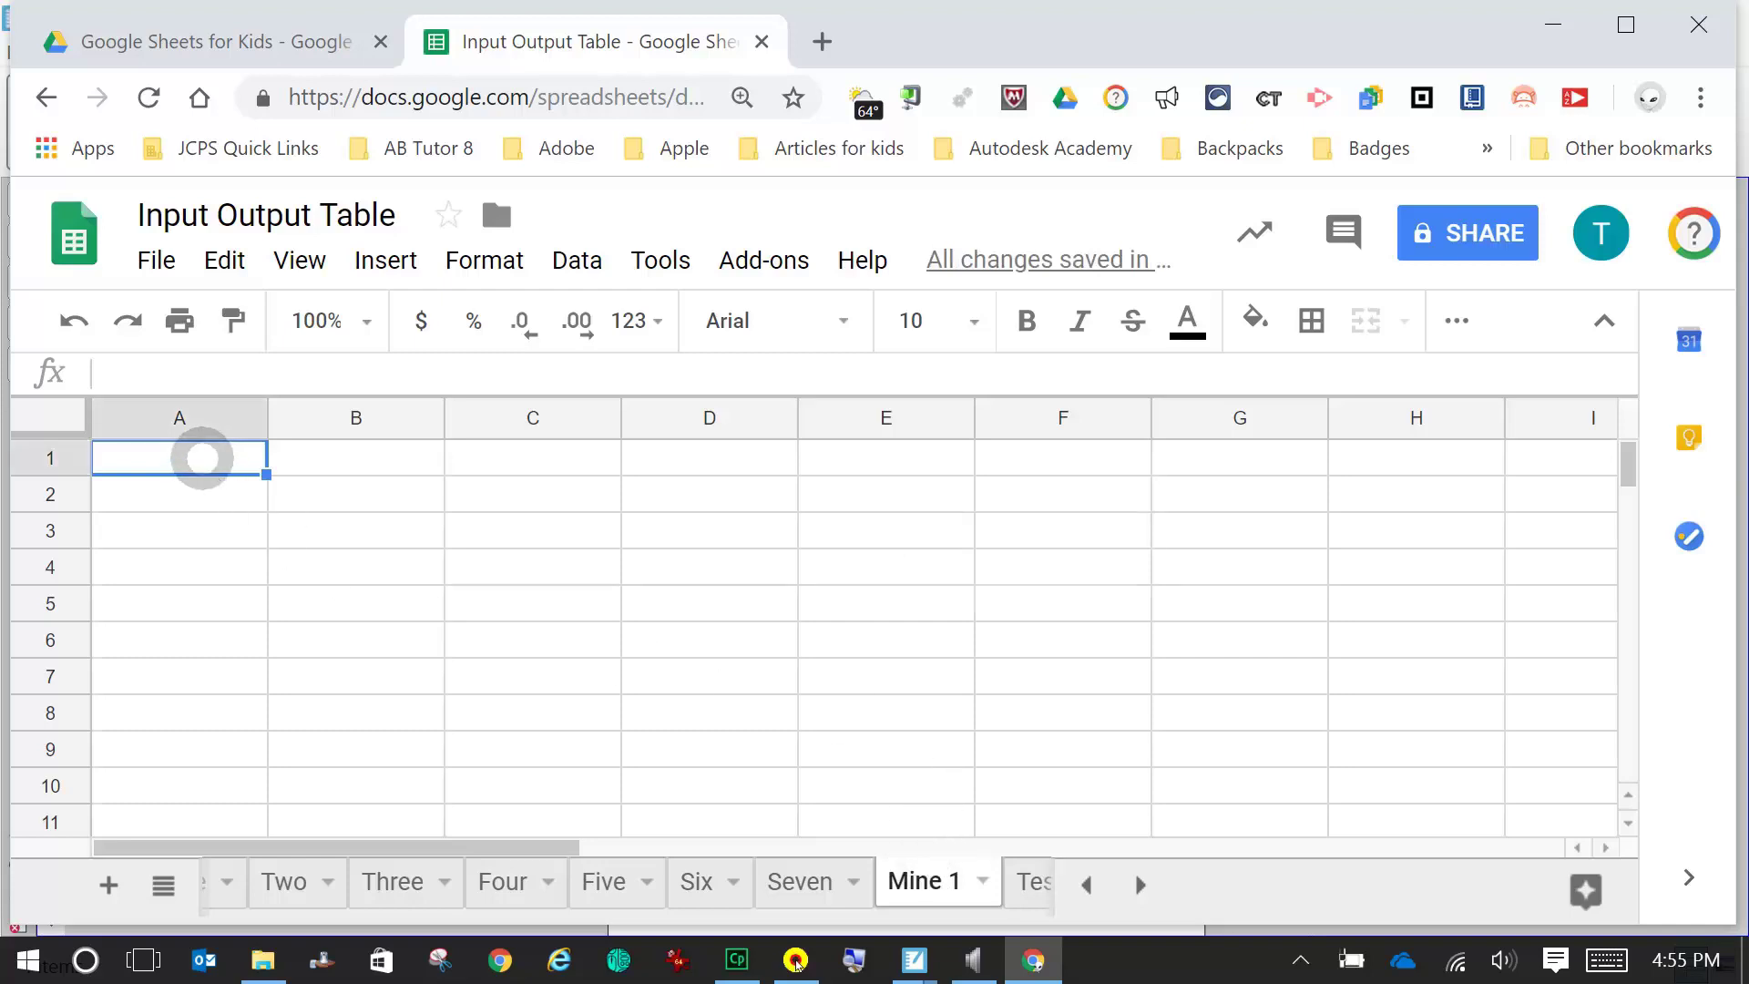
pyautogui.click(184, 463)
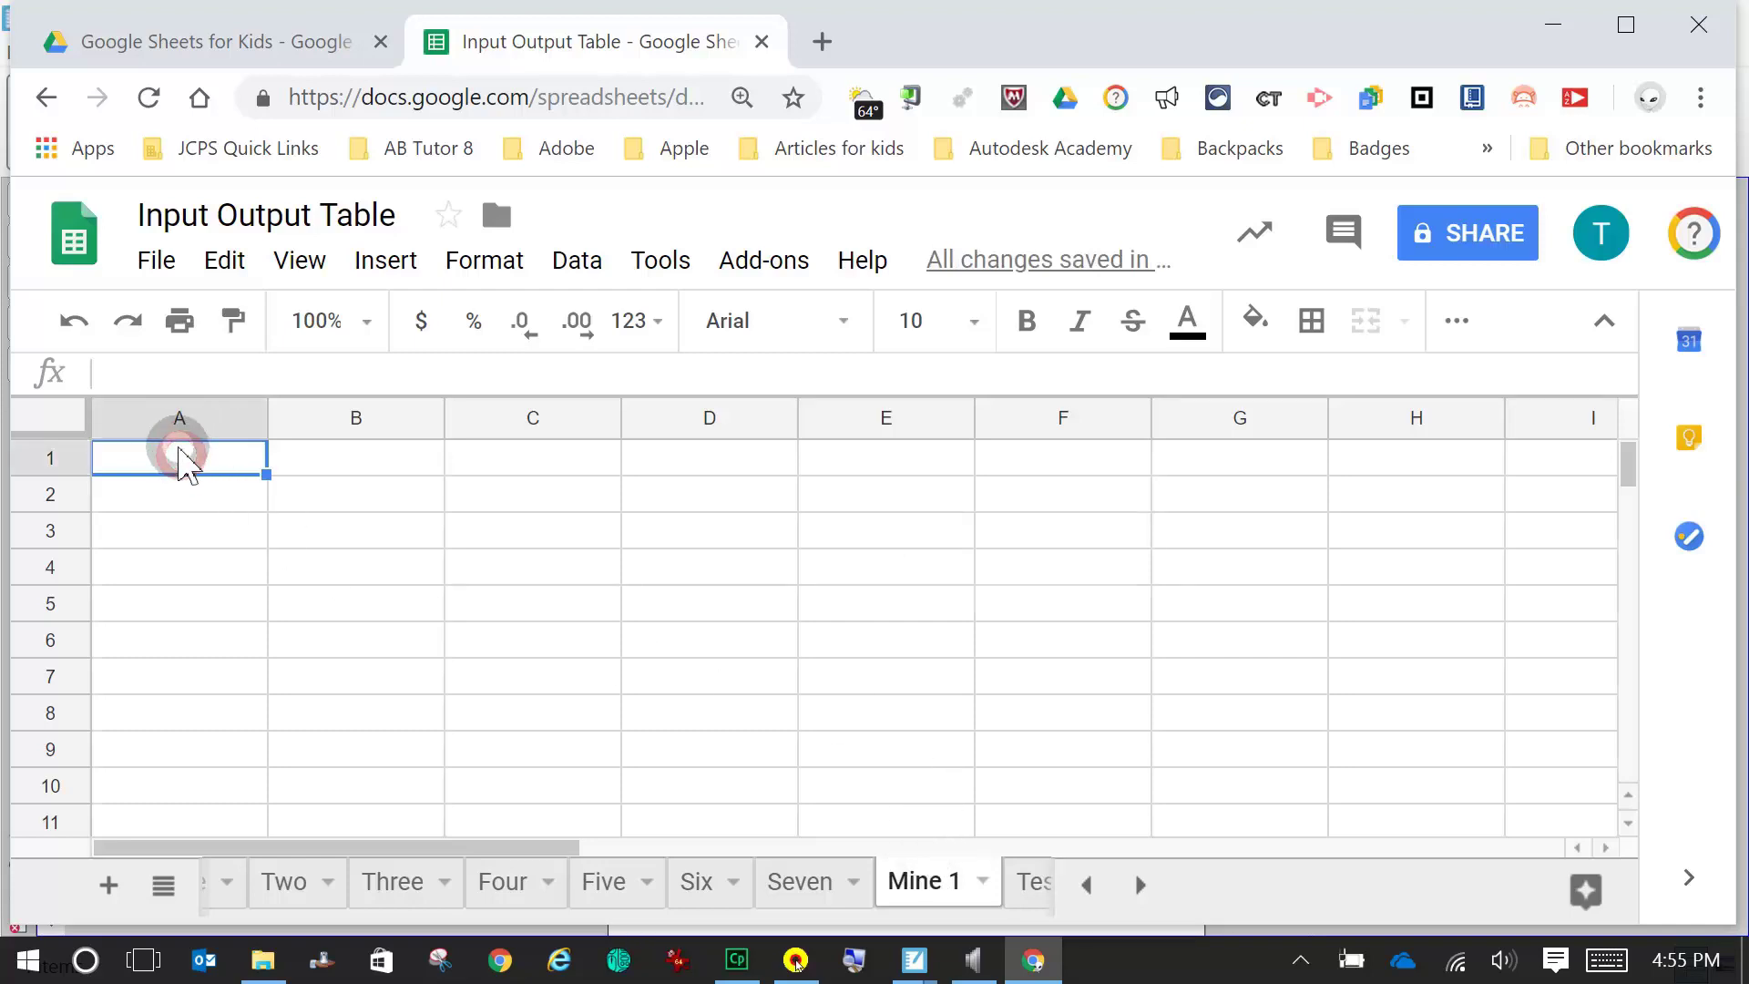
pyautogui.write('input')
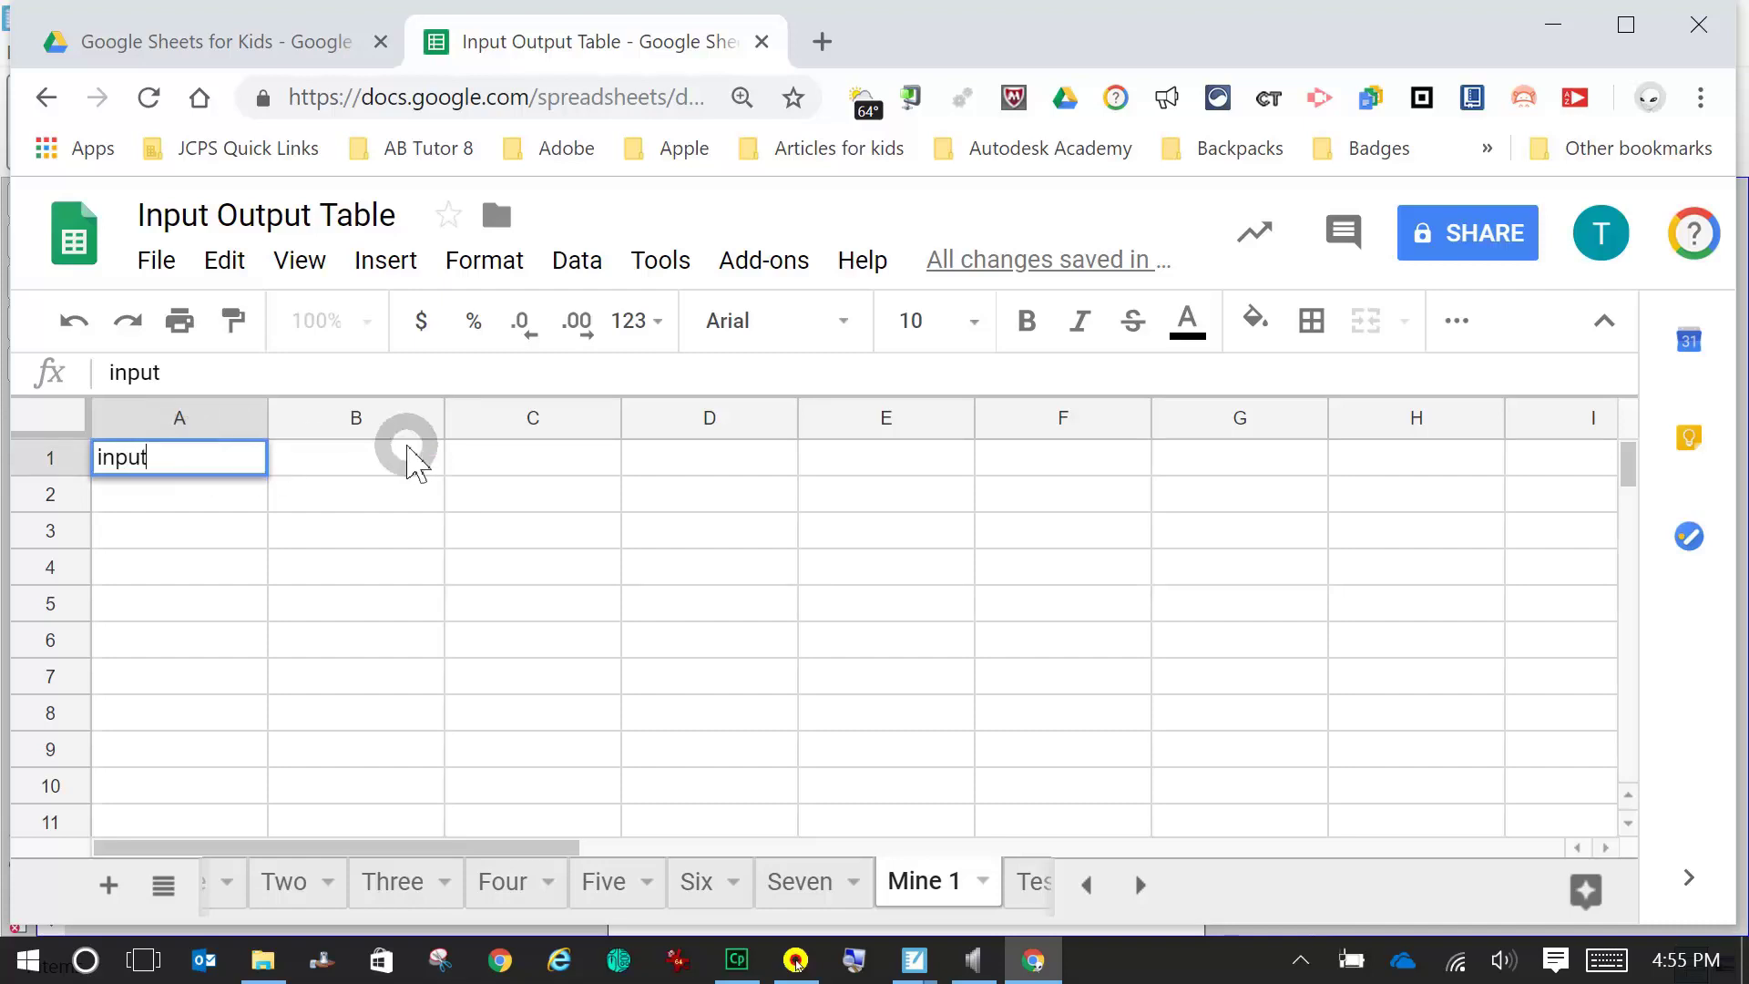
pyautogui.click(409, 465)
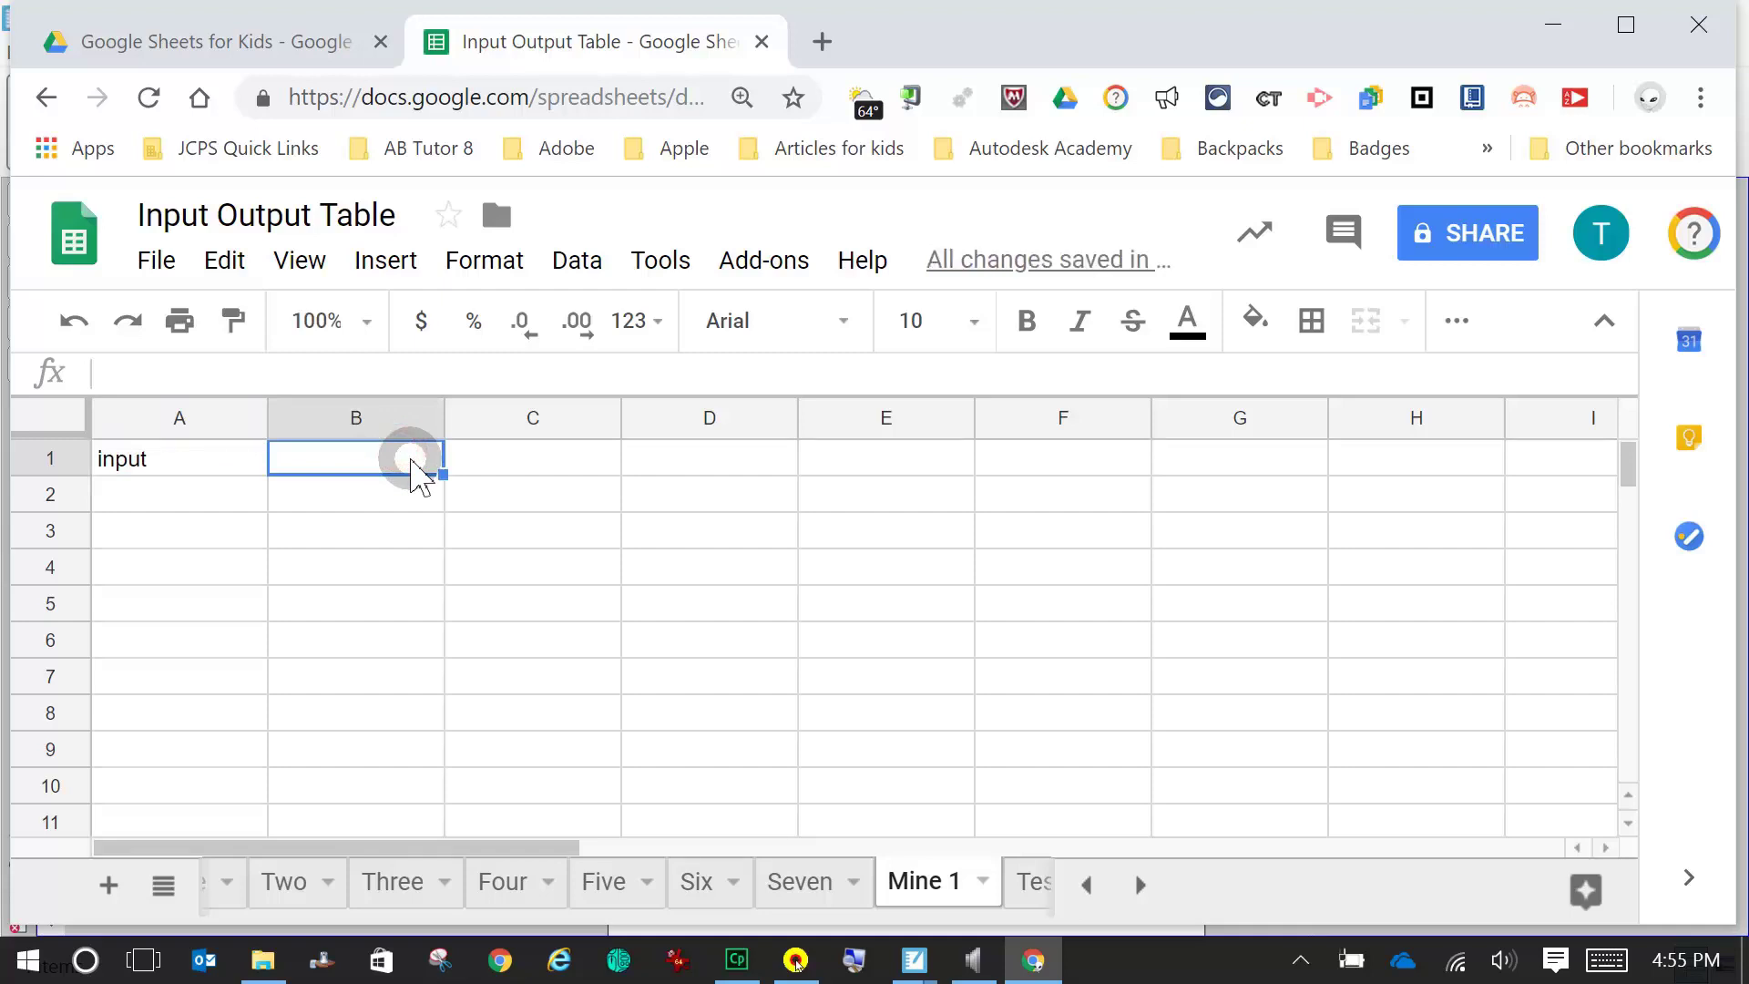
pyautogui.write('output')
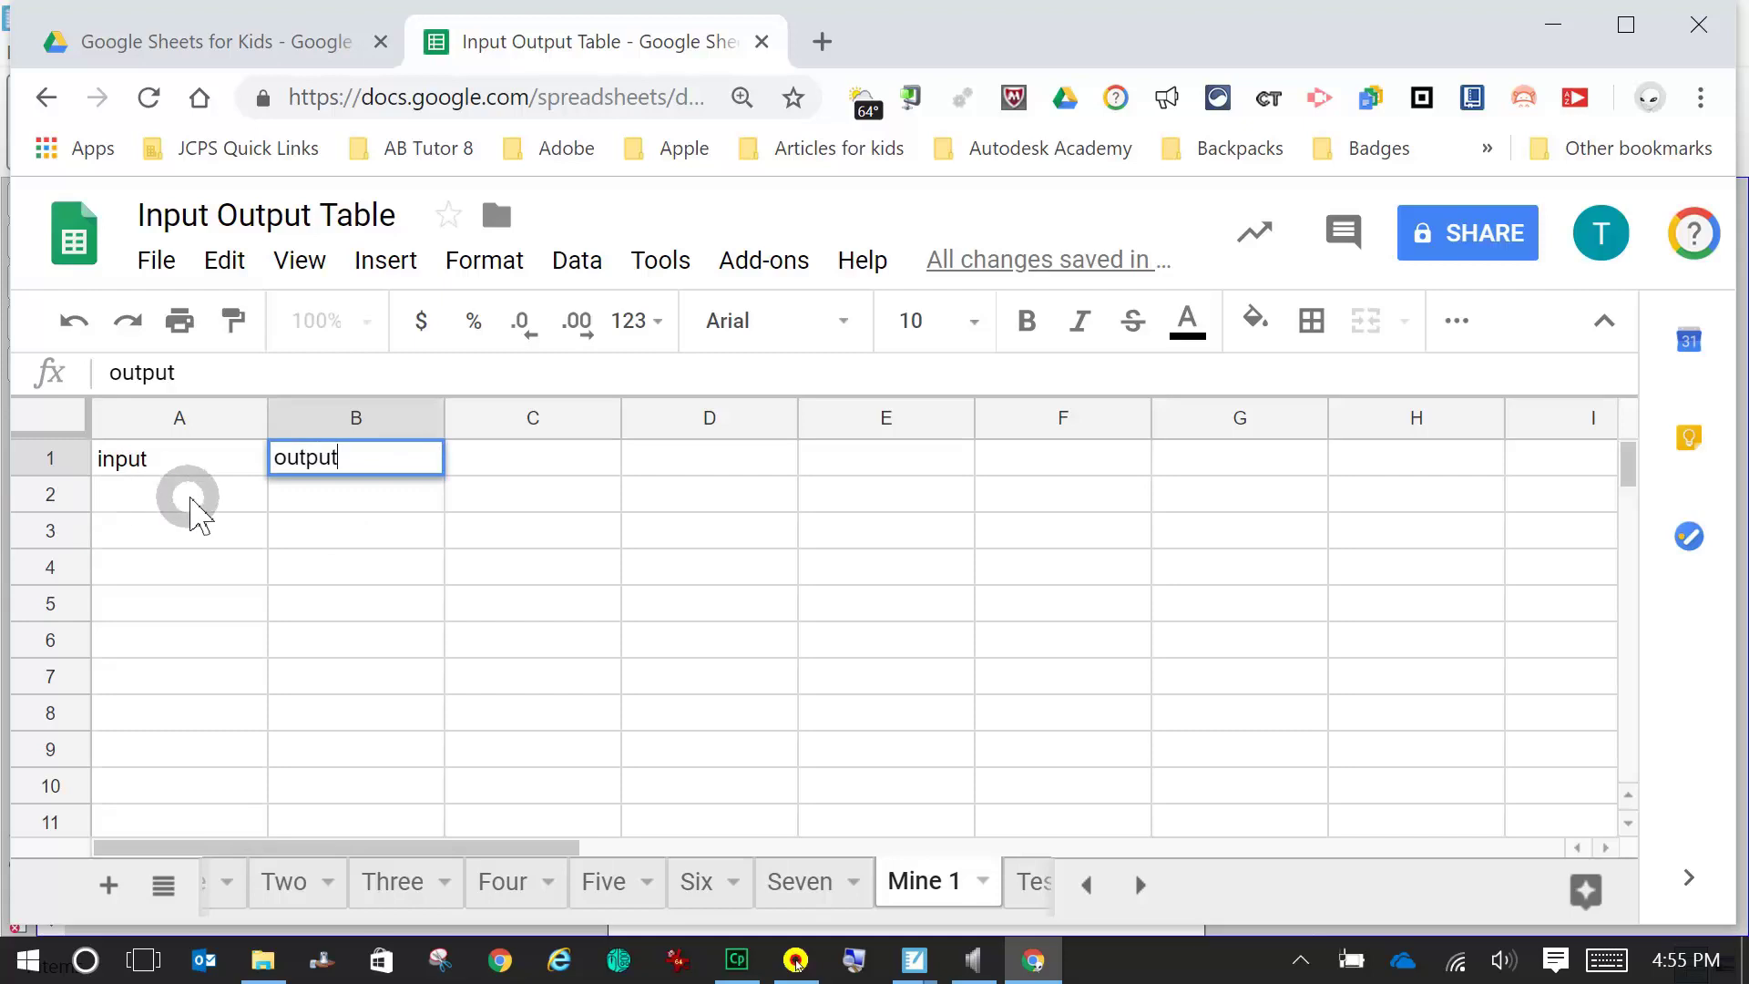
# - Fill rows 2 and 3 of the table with input 2 and output 8, and input 4 and output 16
pyautogui.click(199, 499)
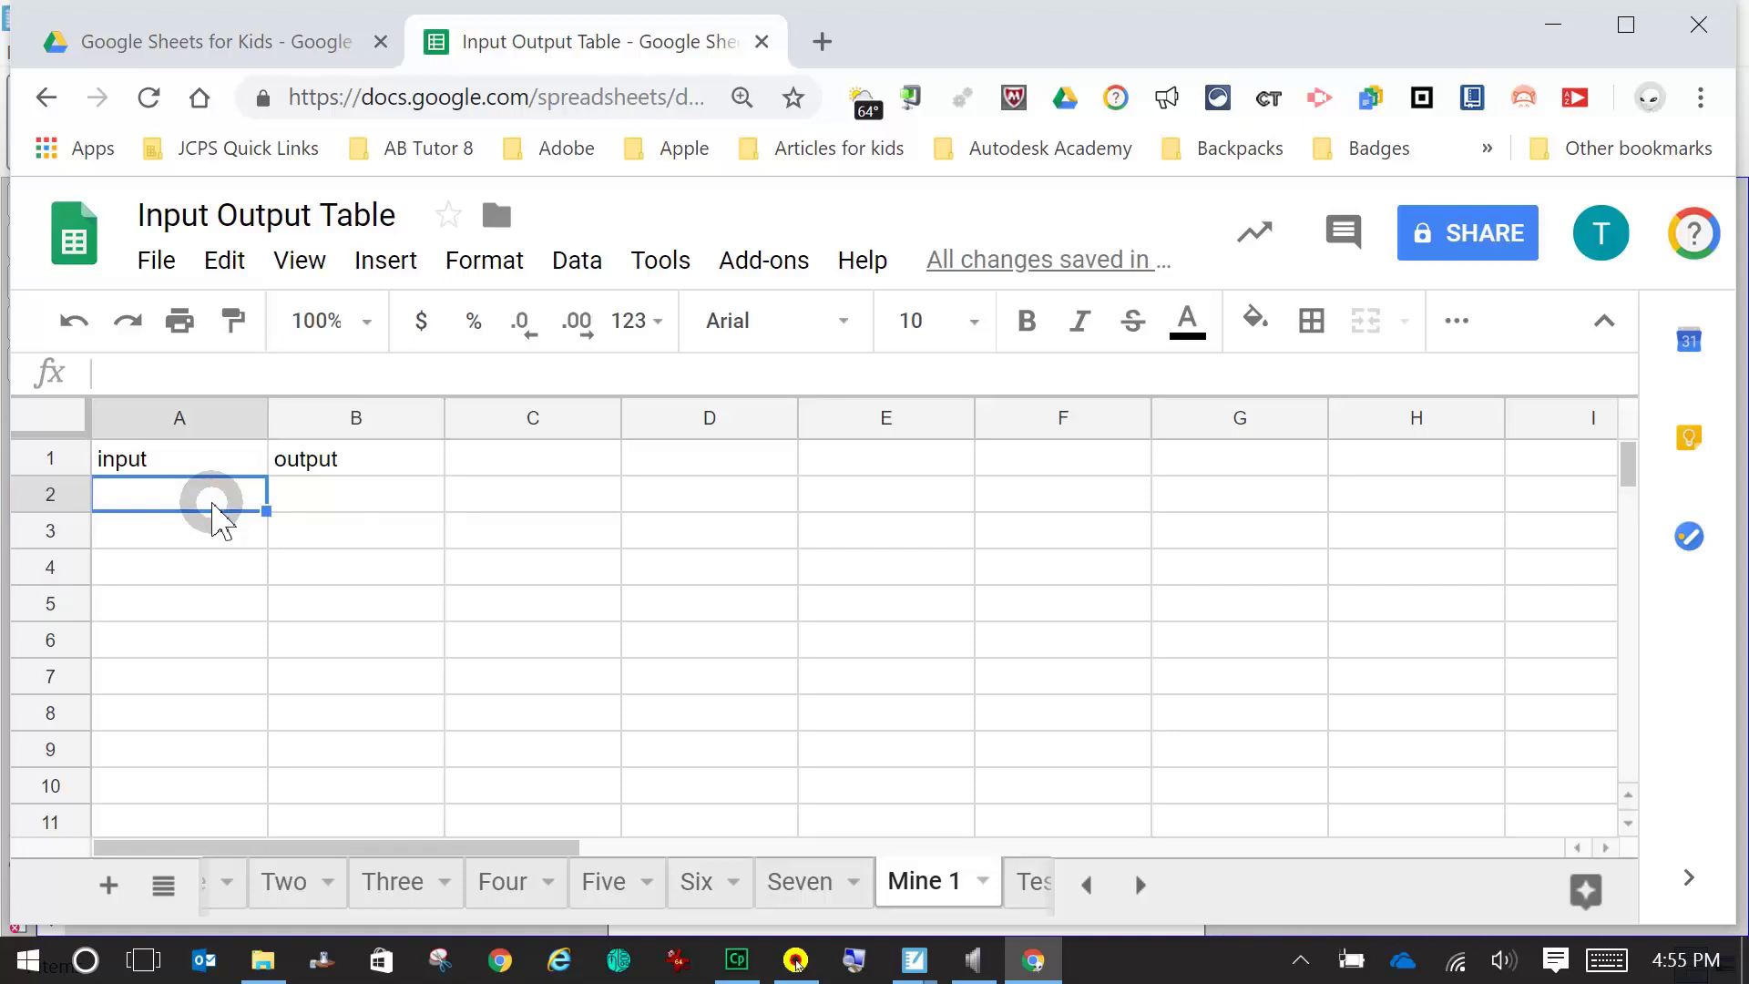
pyautogui.click(222, 496)
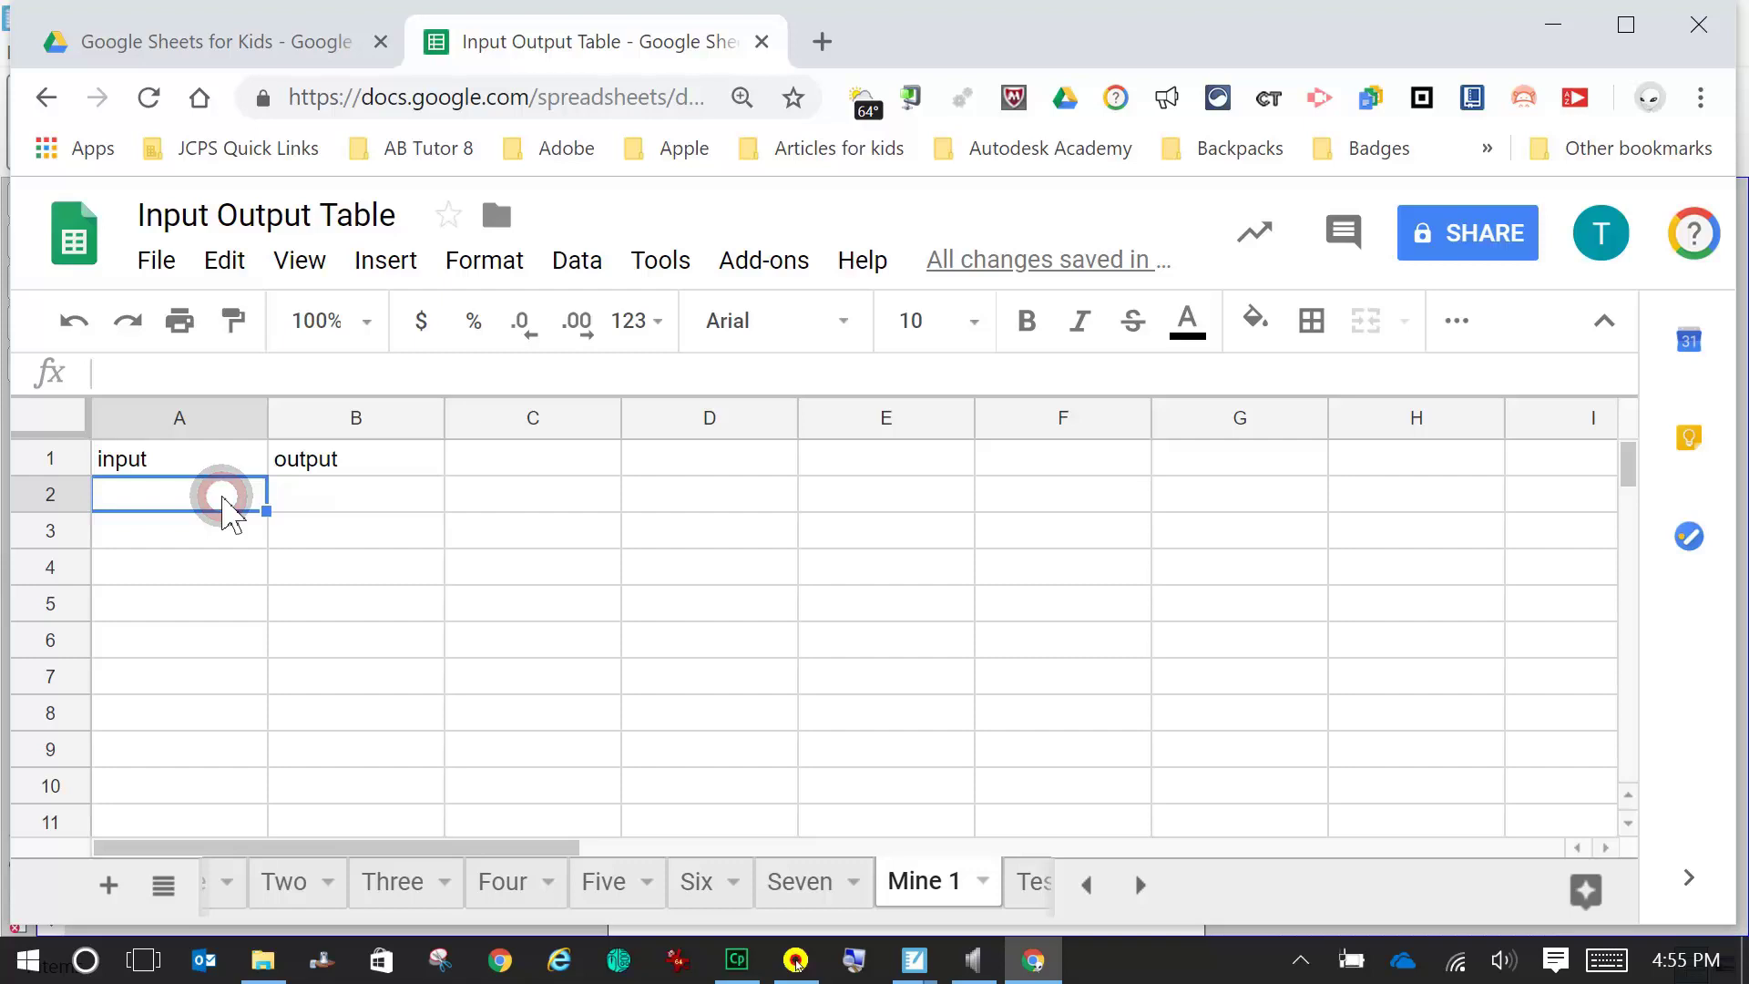
pyautogui.write('2')
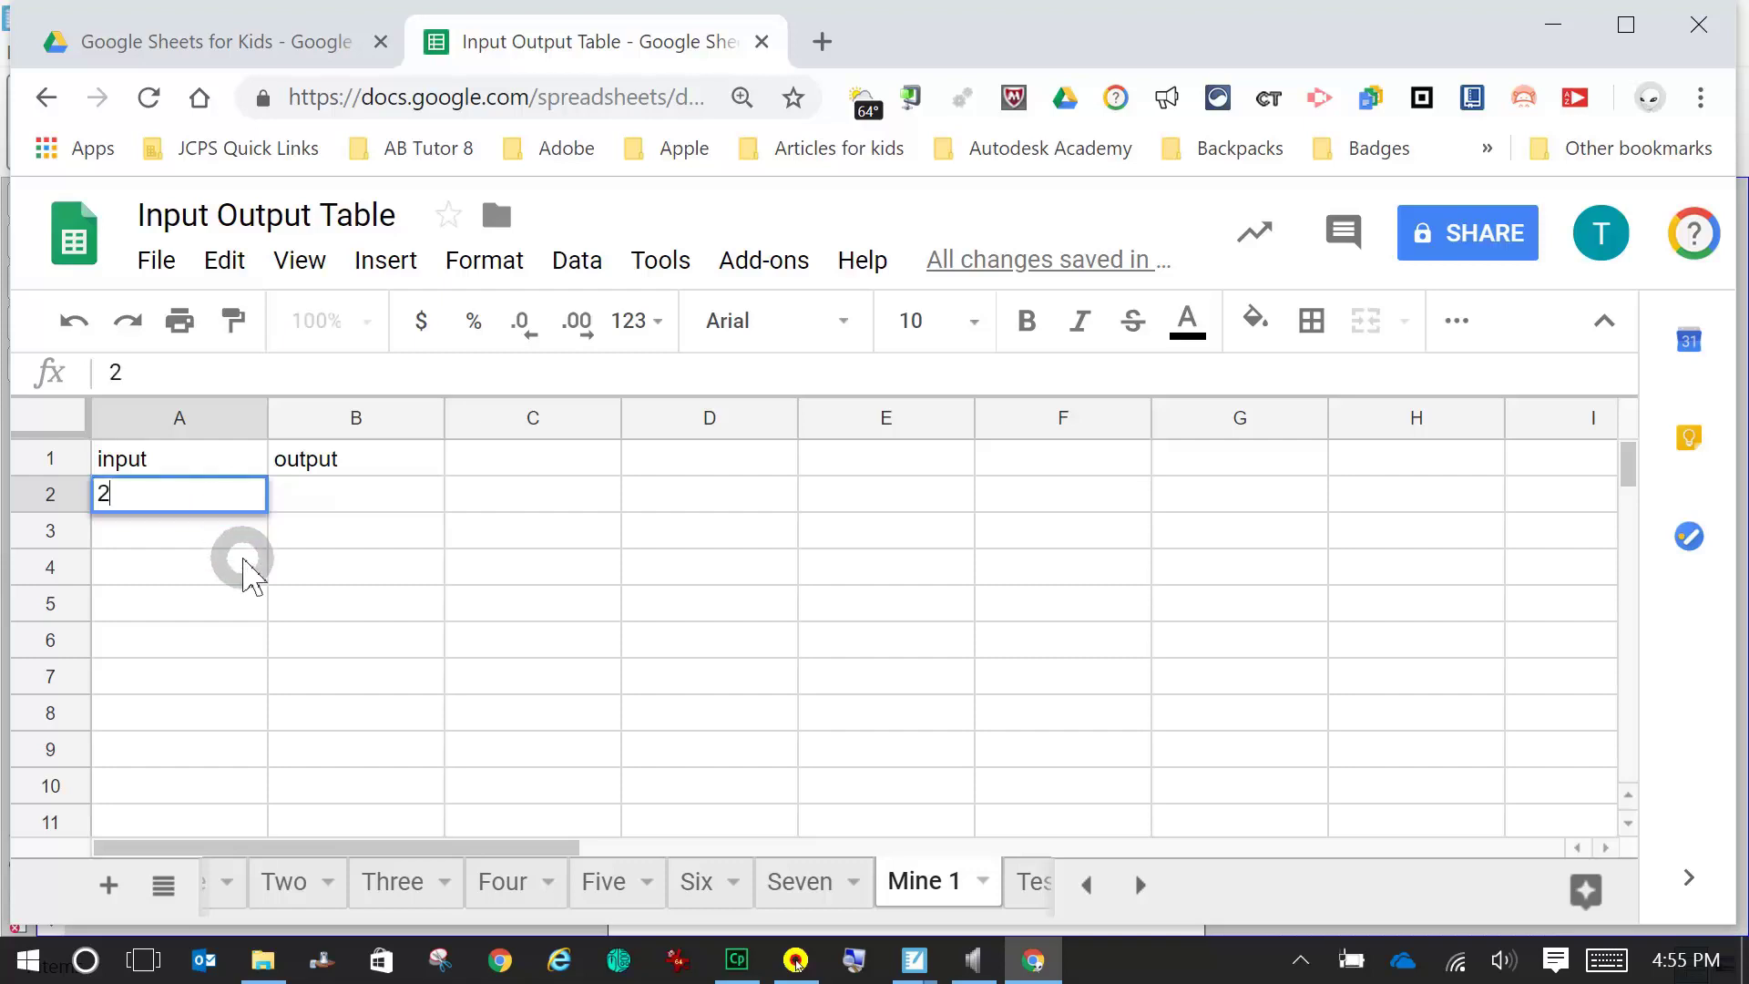
pyautogui.press('Tab')
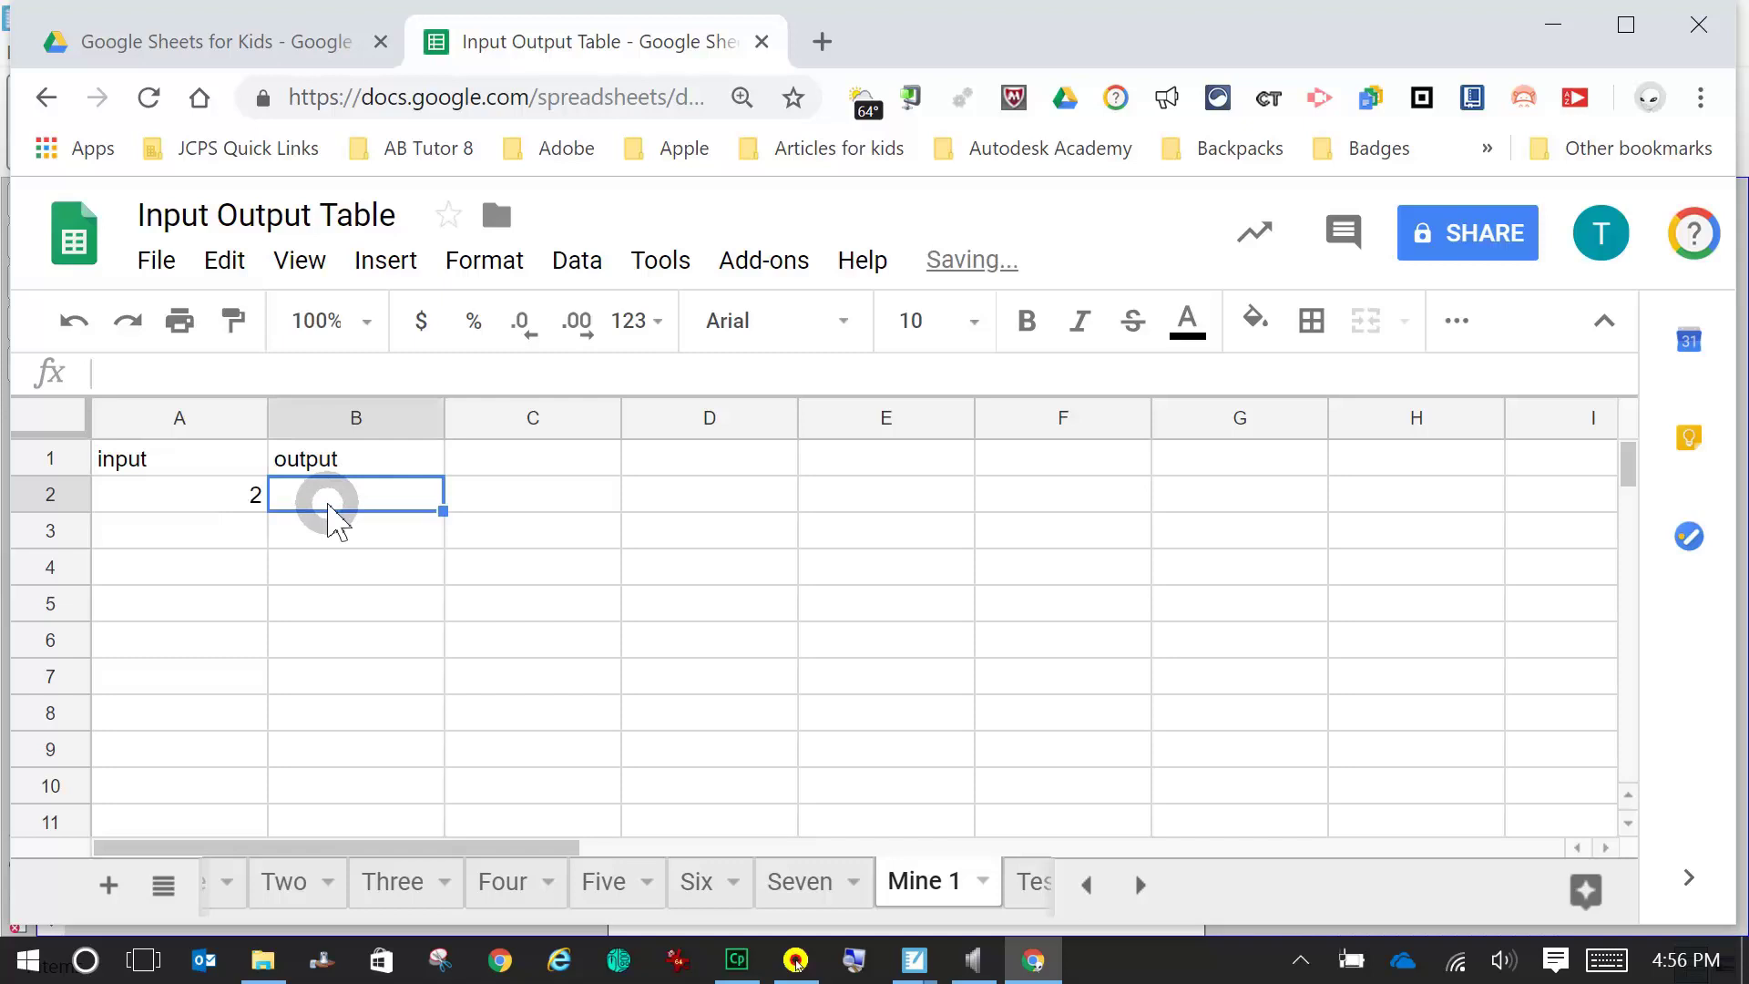
pyautogui.write('8')
pyautogui.click(221, 539)
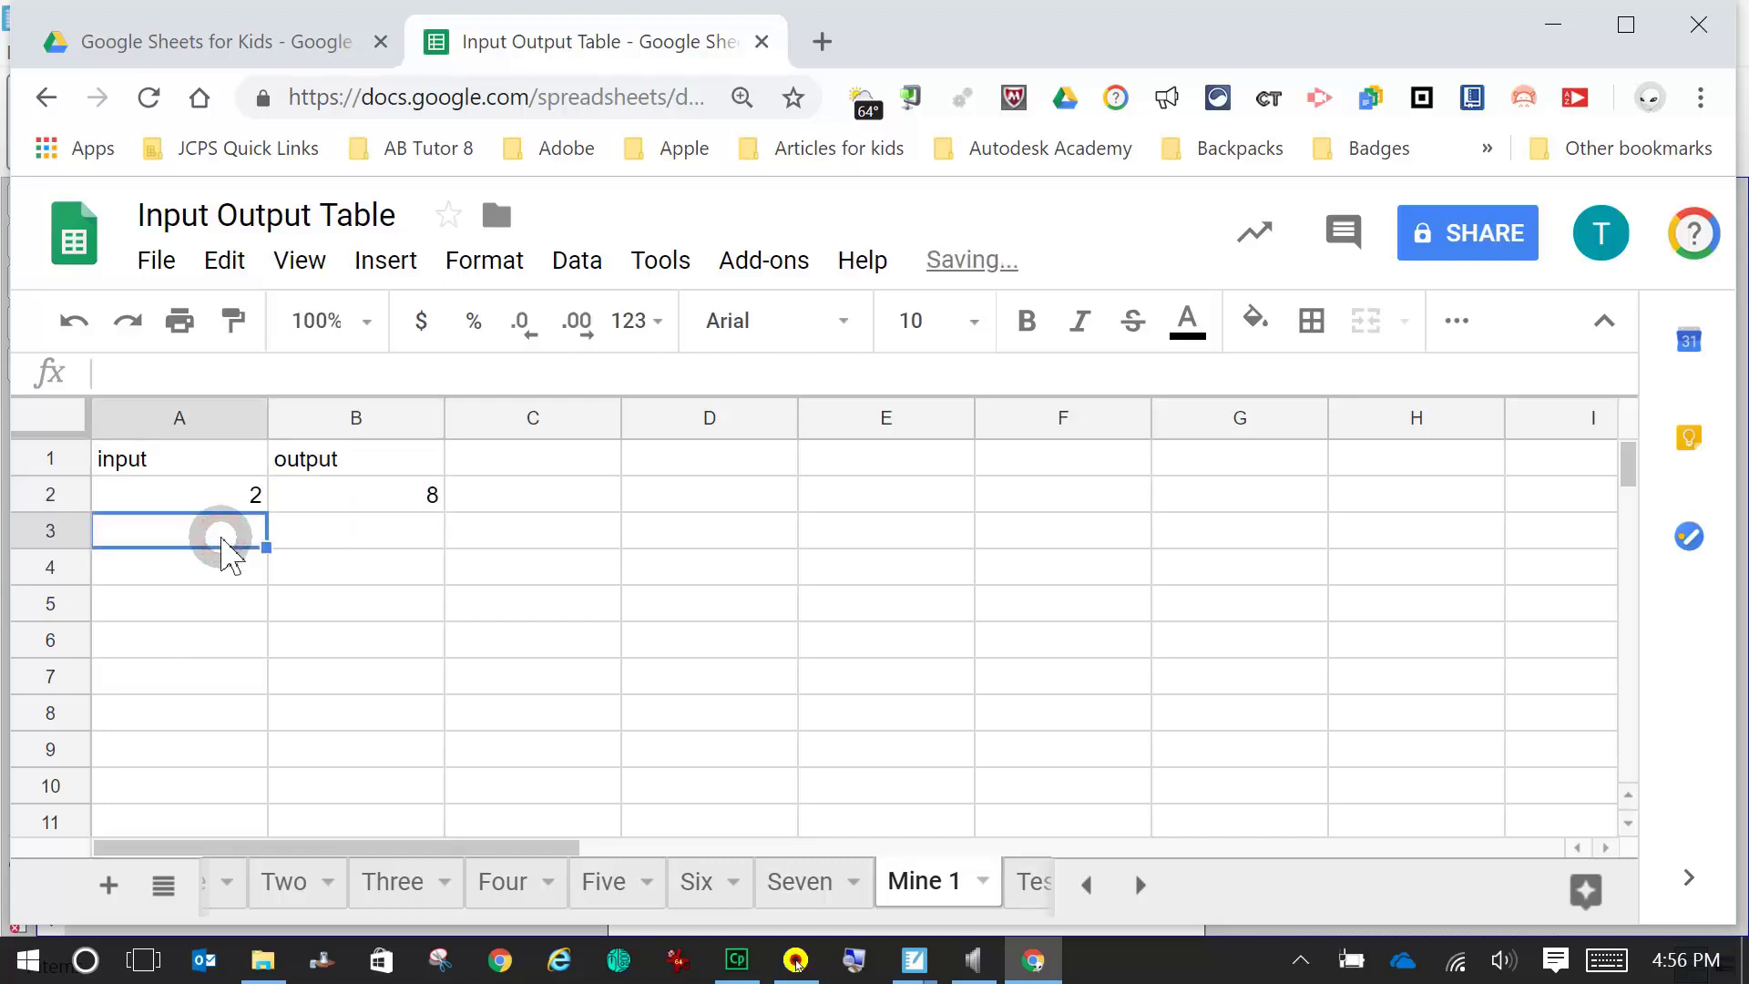
pyautogui.write('4')
pyautogui.click(359, 526)
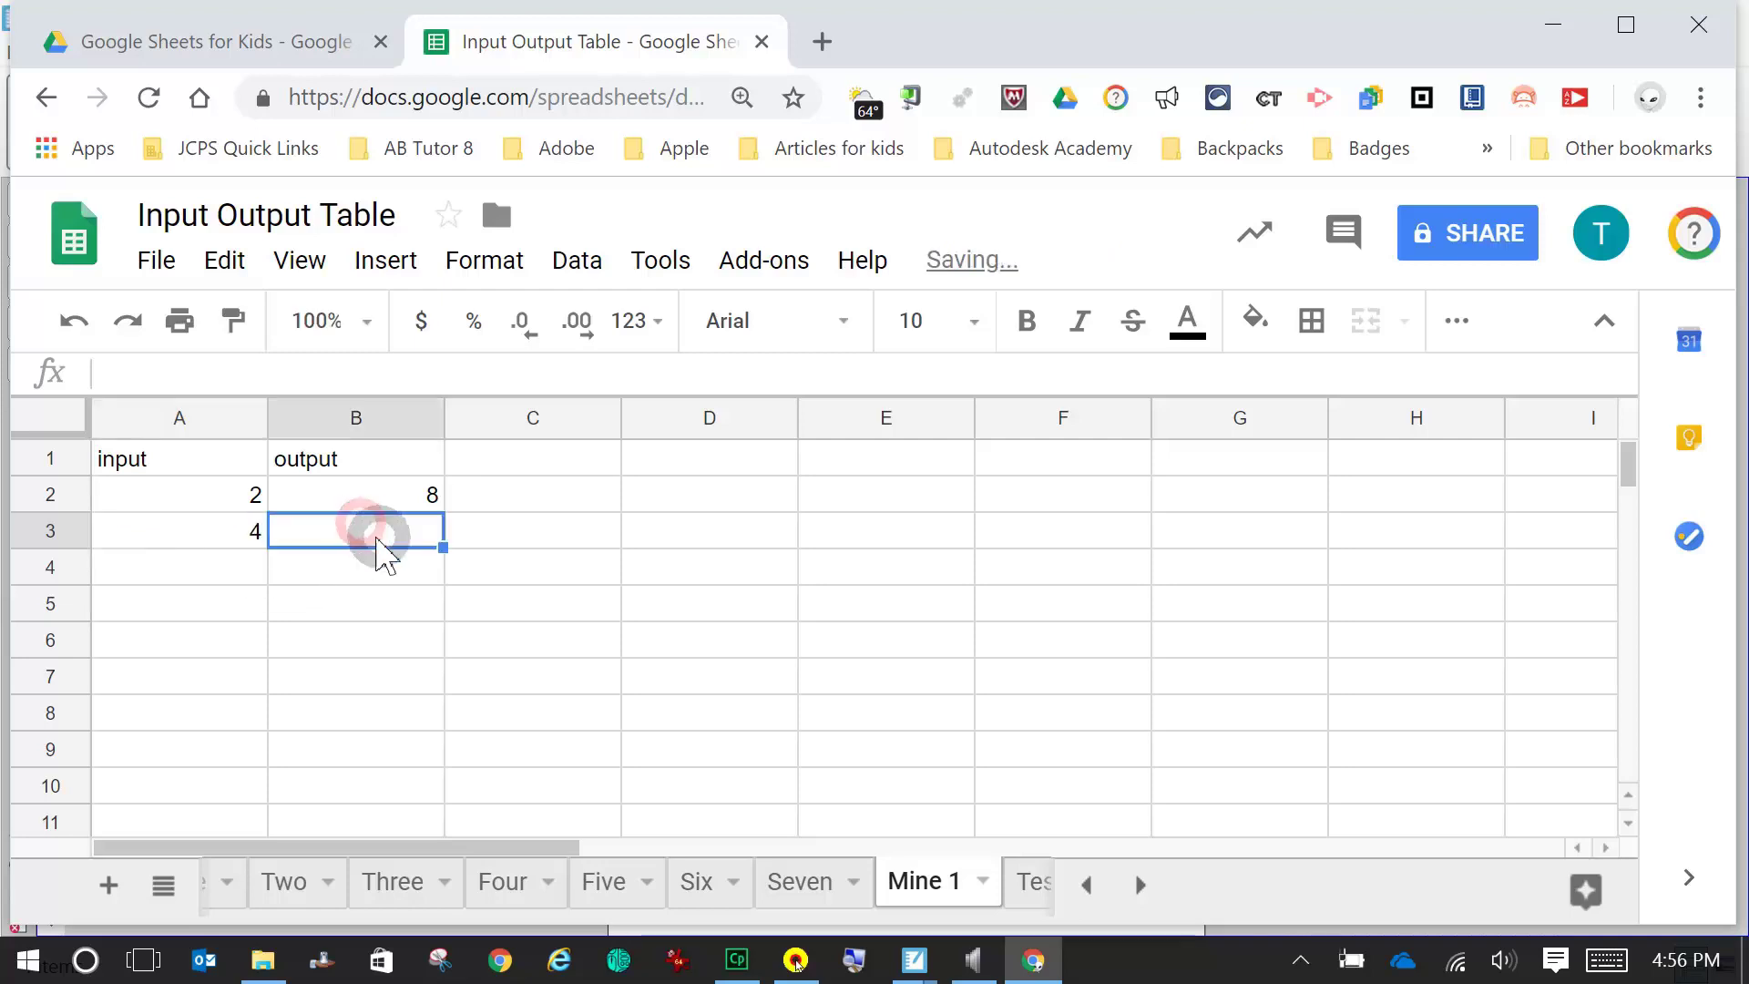
pyautogui.write('16')
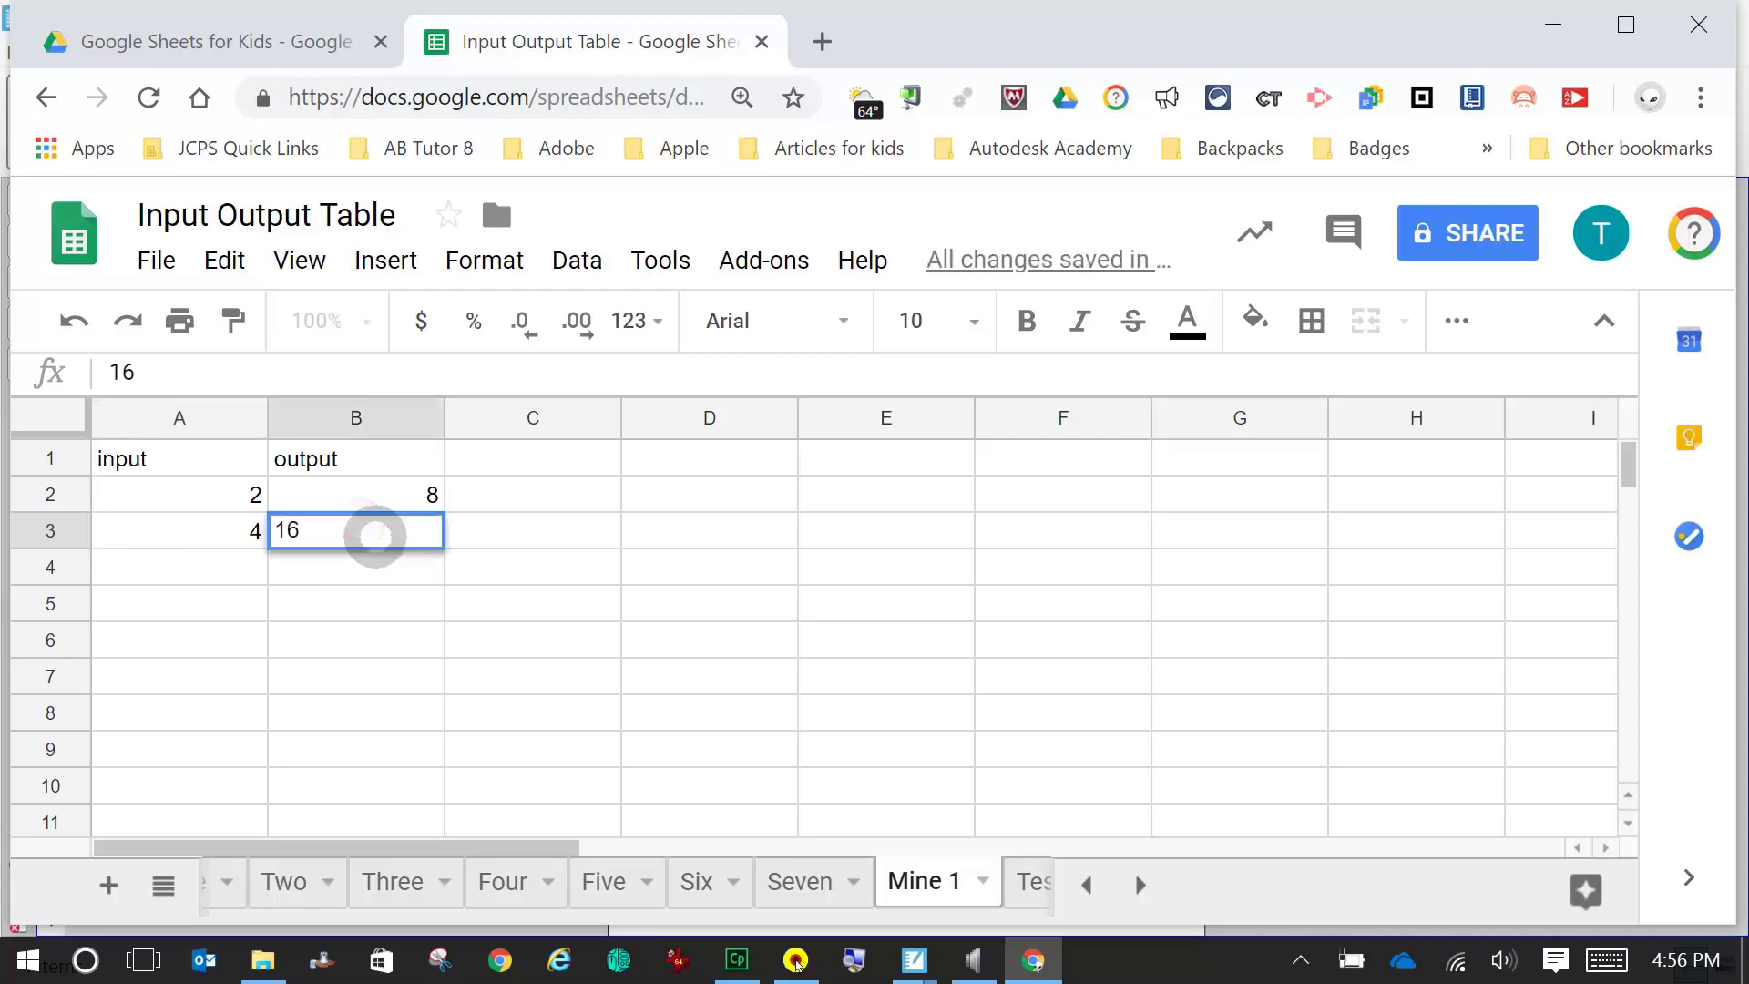
# - Fill rows 4 and 5 of the table with input 6 and output 24, and input 10 and output 40
pyautogui.click(222, 569)
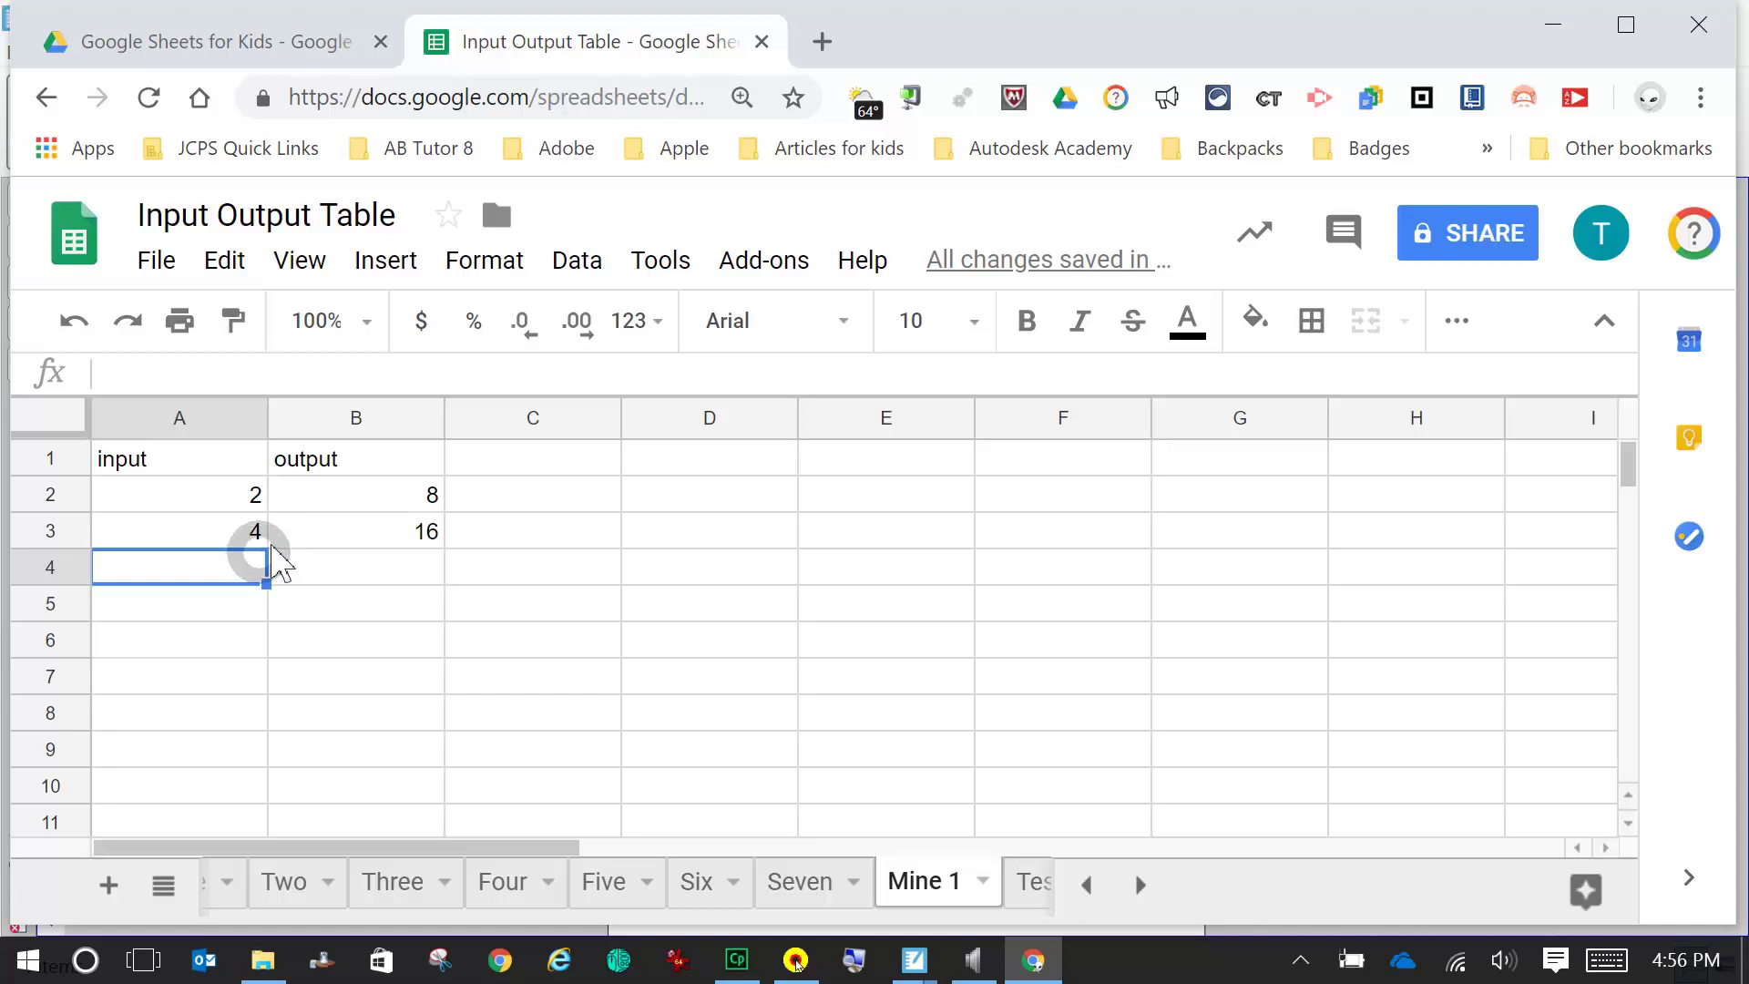
pyautogui.write('6')
pyautogui.press('Tab')
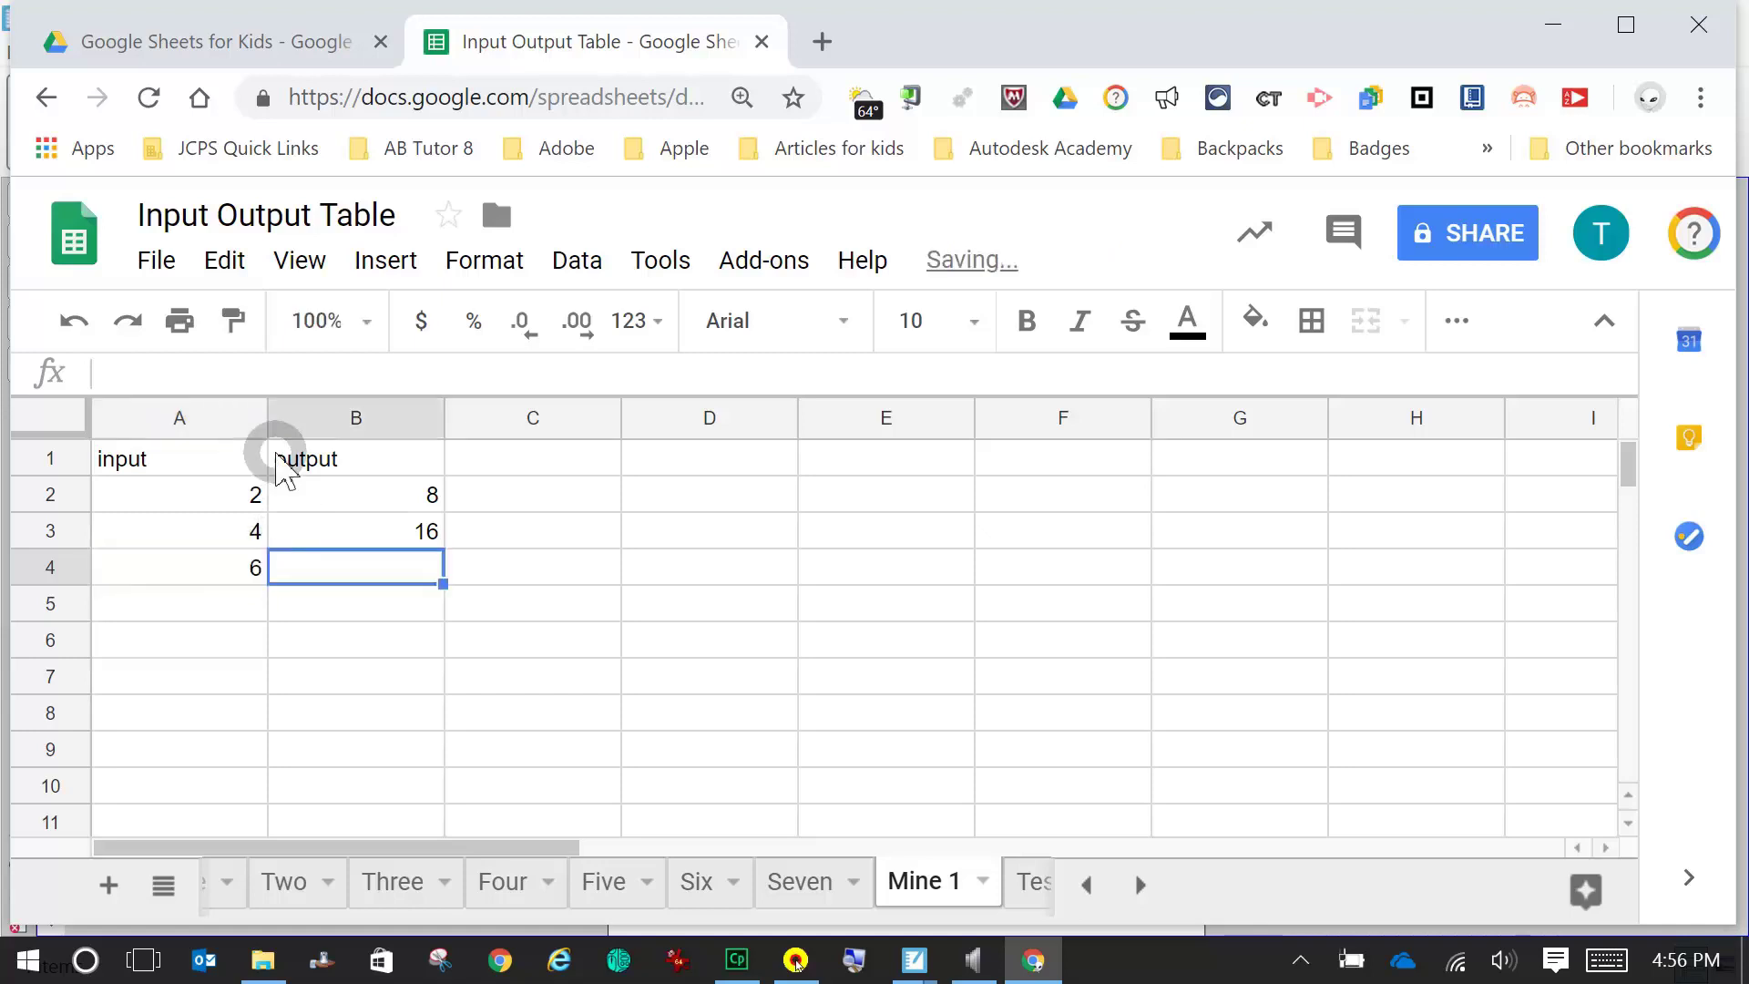
pyautogui.write('24')
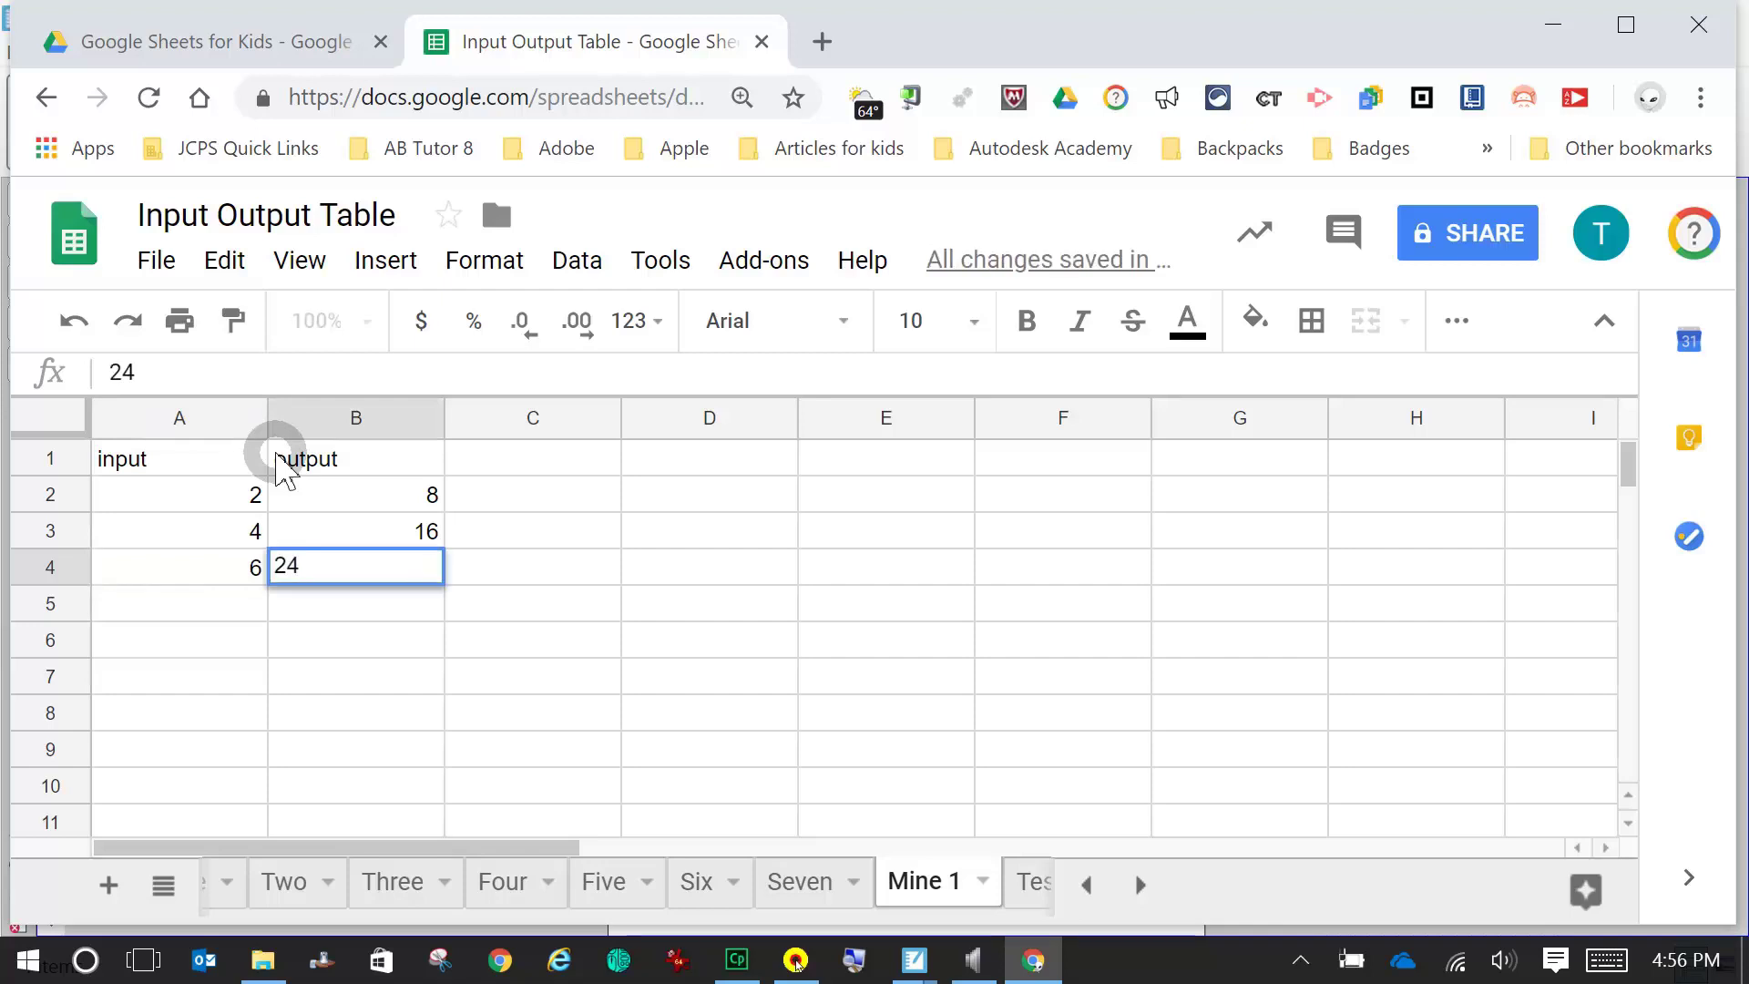
pyautogui.press('Return')
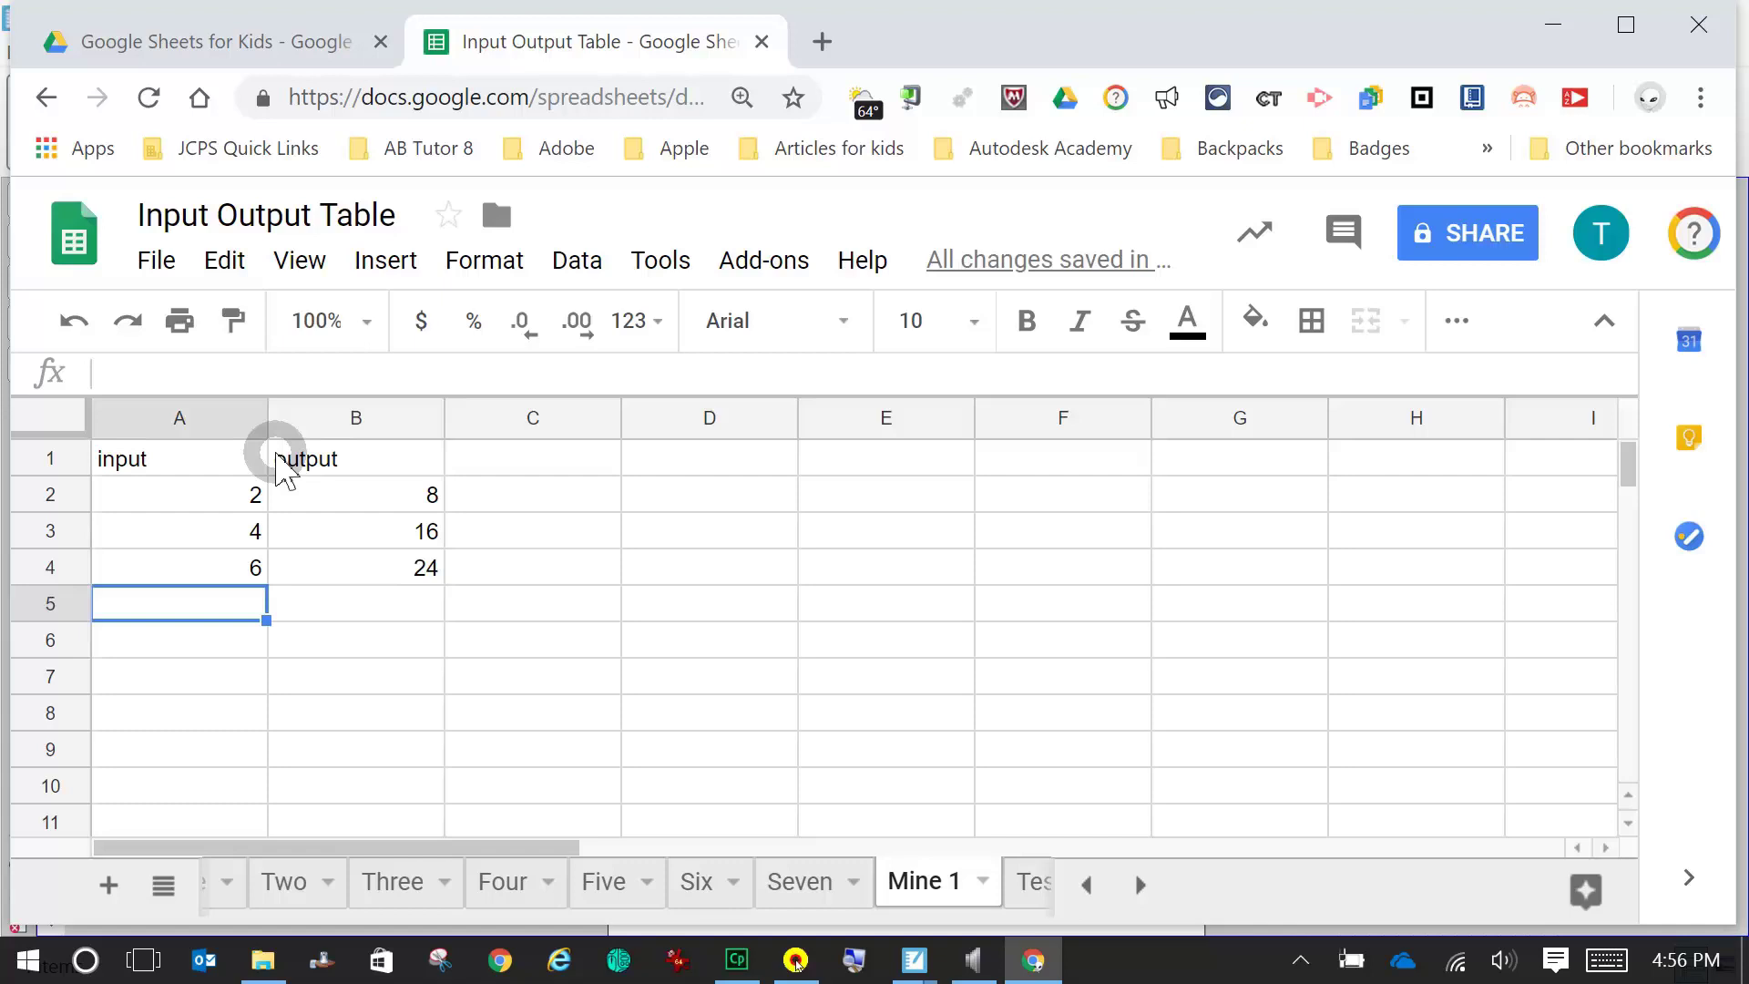
pyautogui.write('10')
pyautogui.press('Tab')
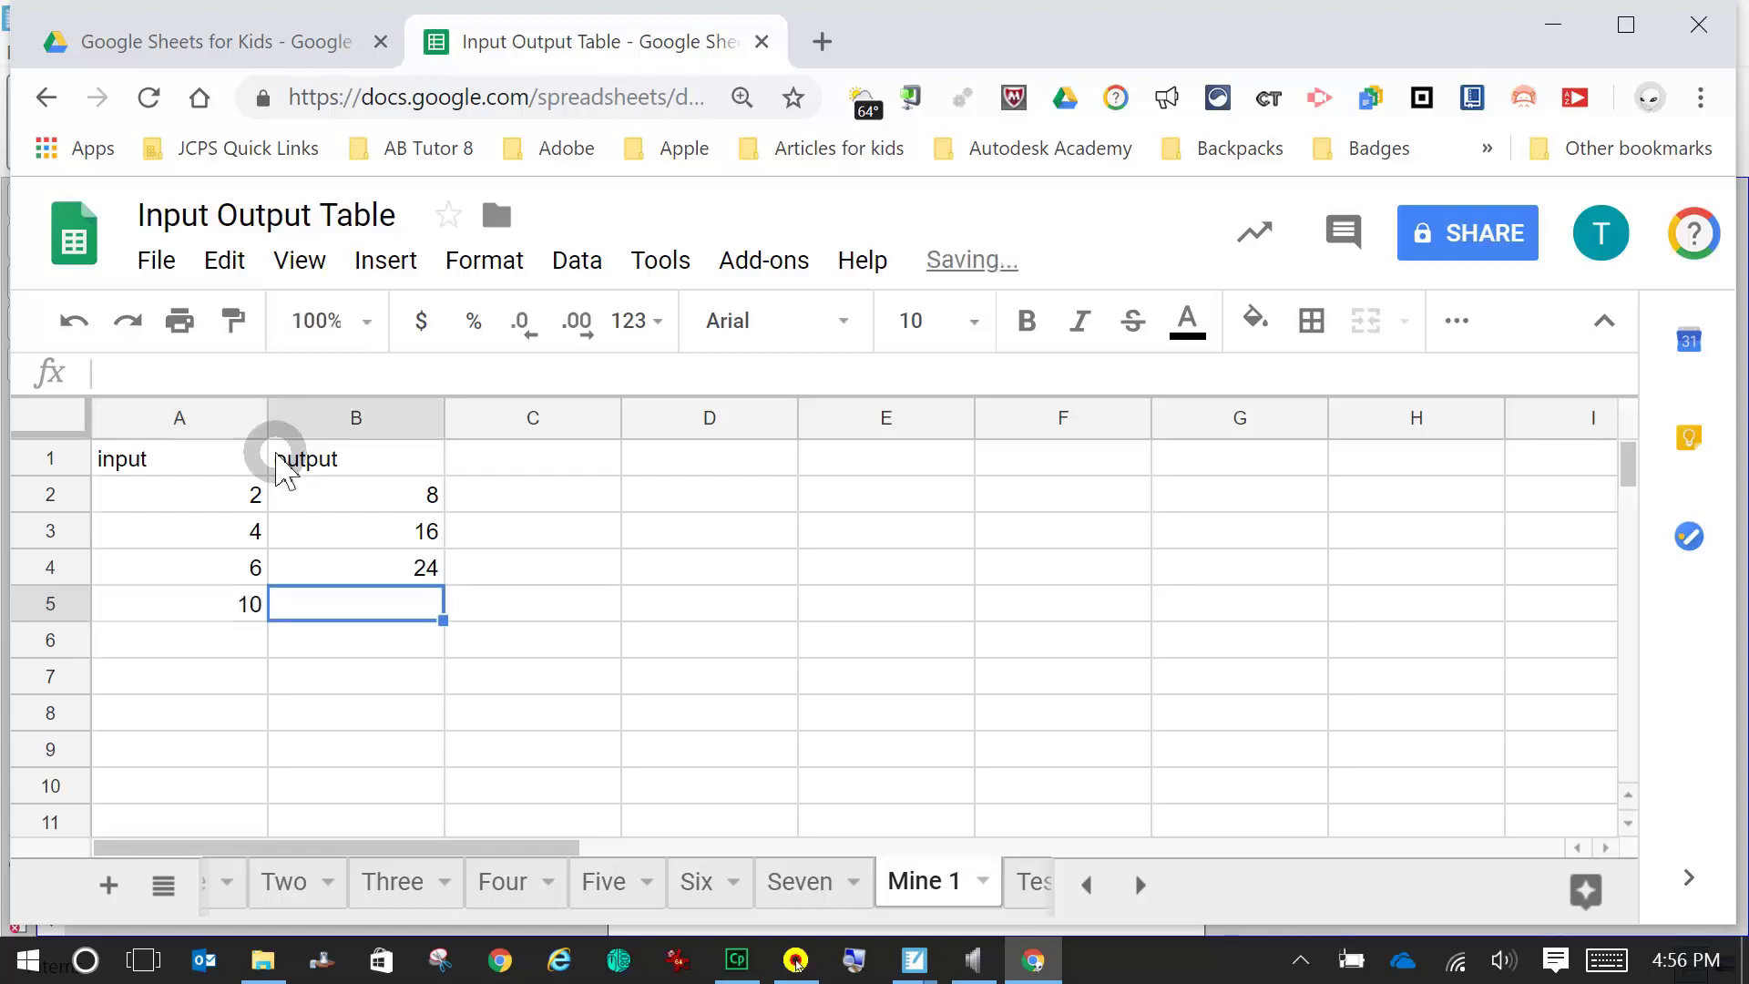
pyautogui.write('40')
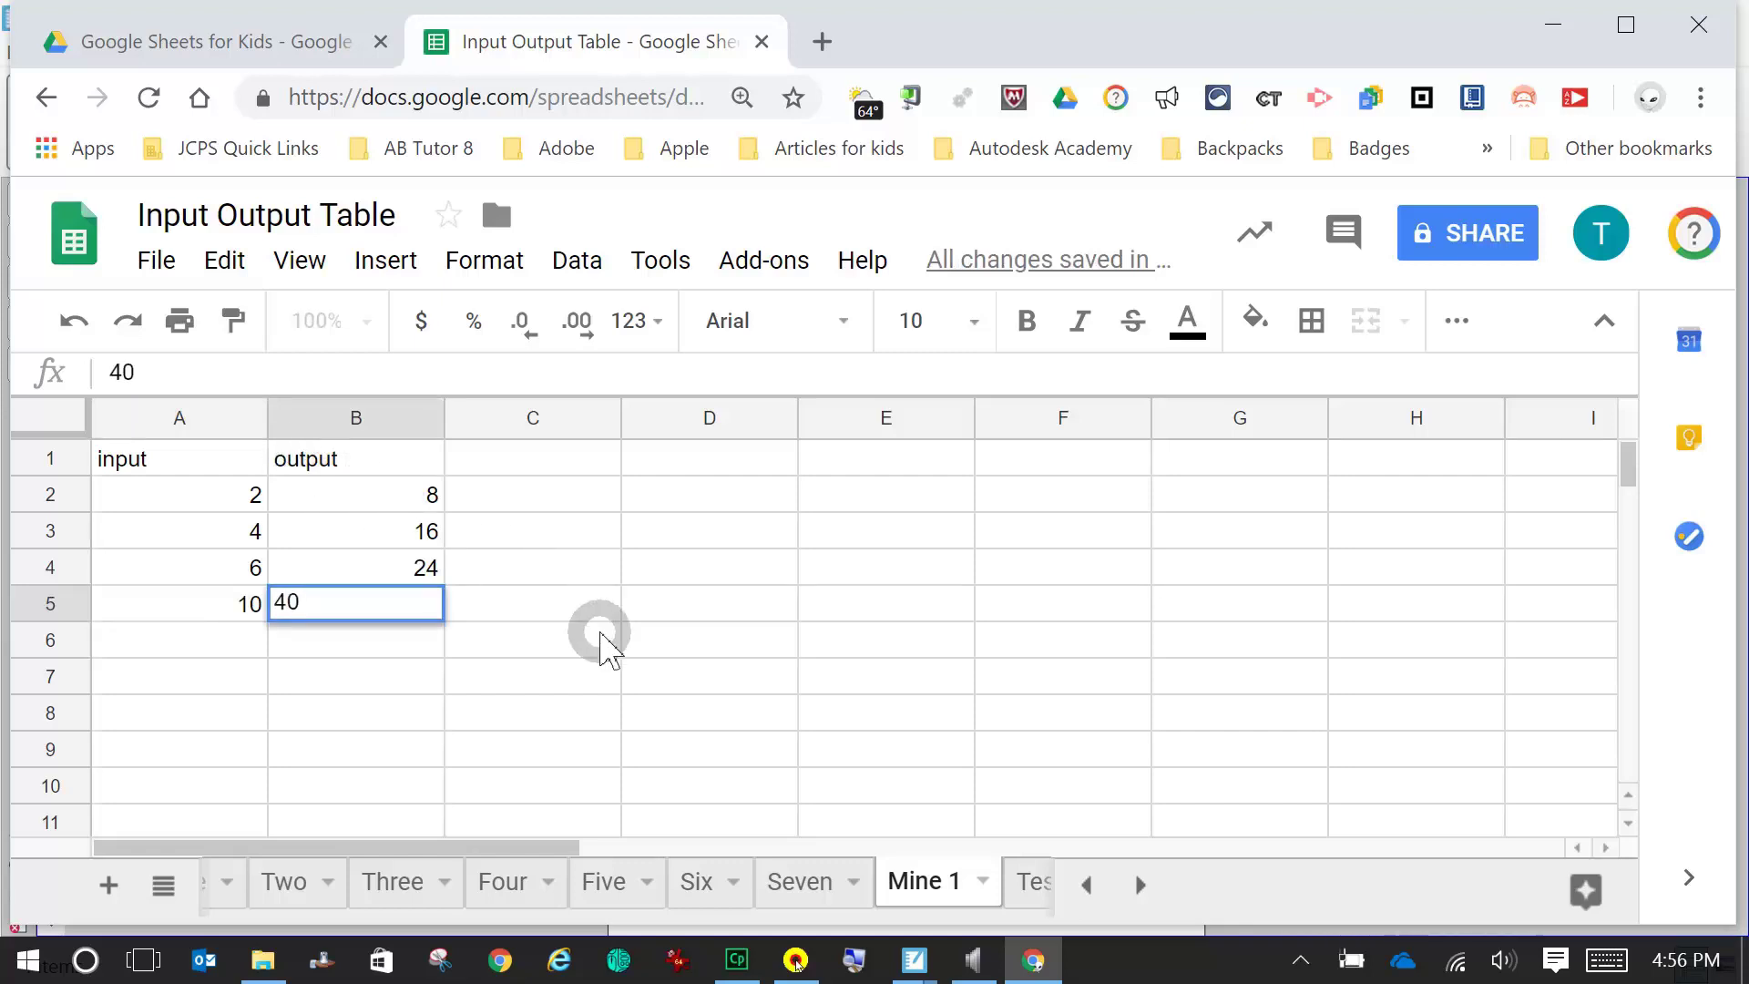
pyautogui.click(529, 418)
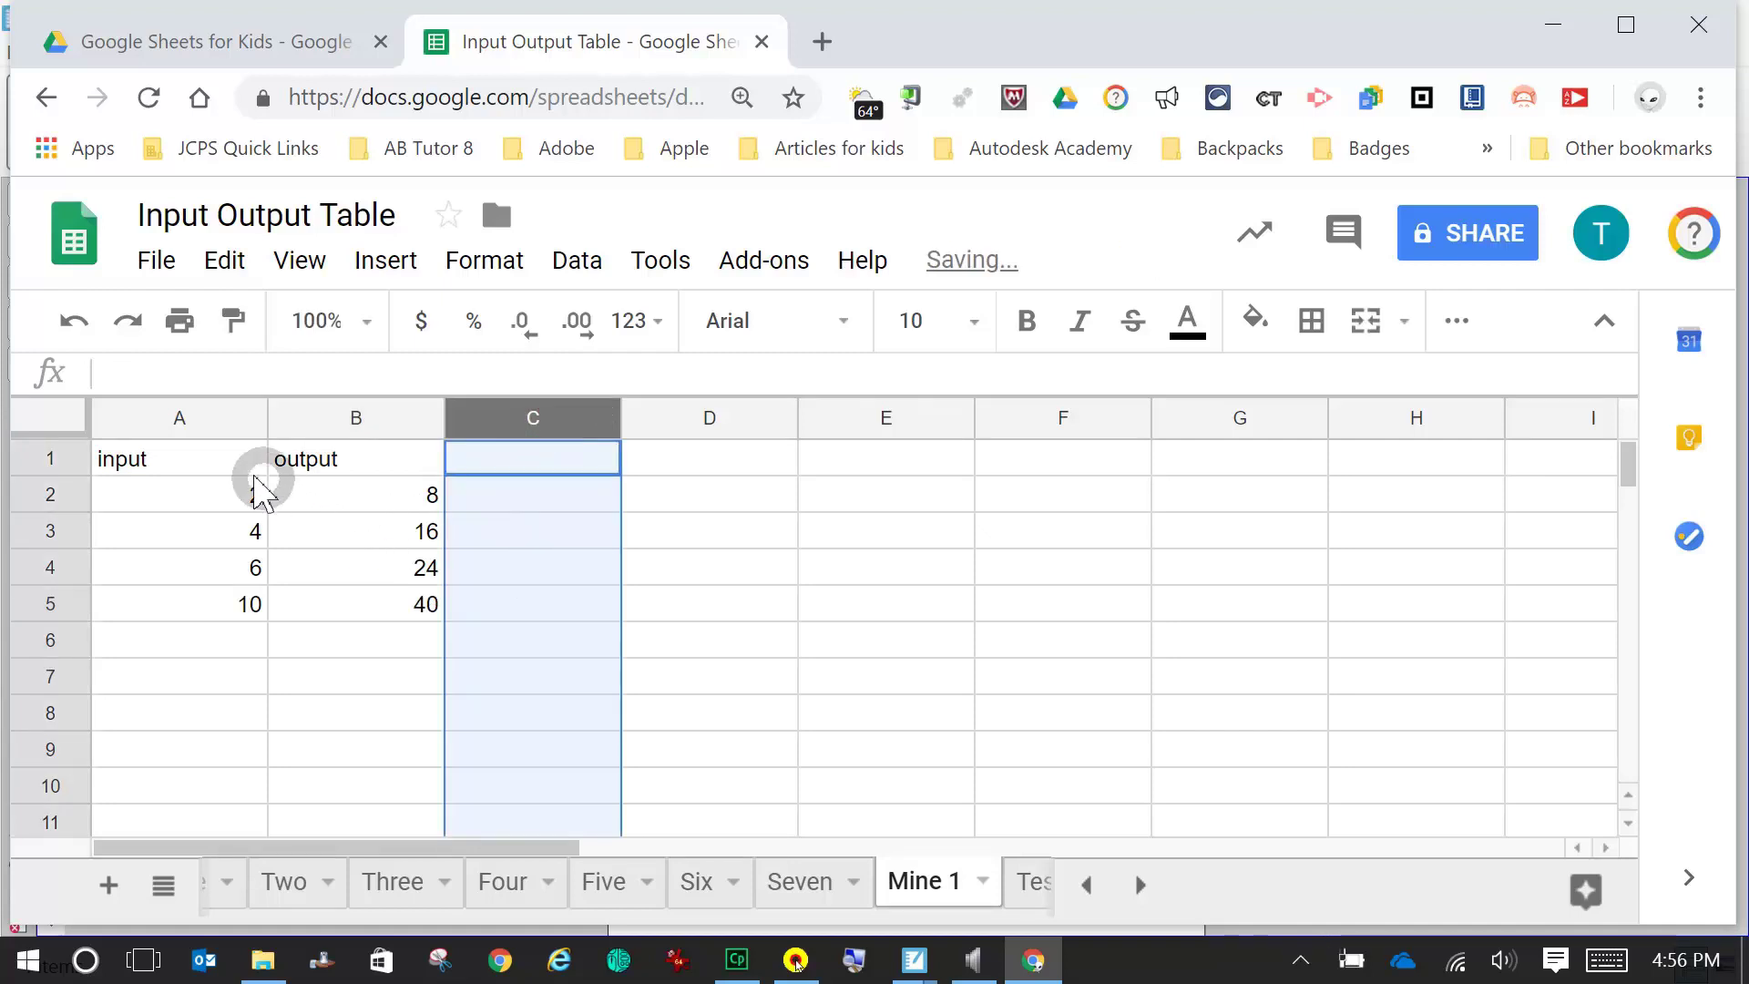
# - Copy the whole input/output table in range A1:B5
pyautogui.click(153, 463)
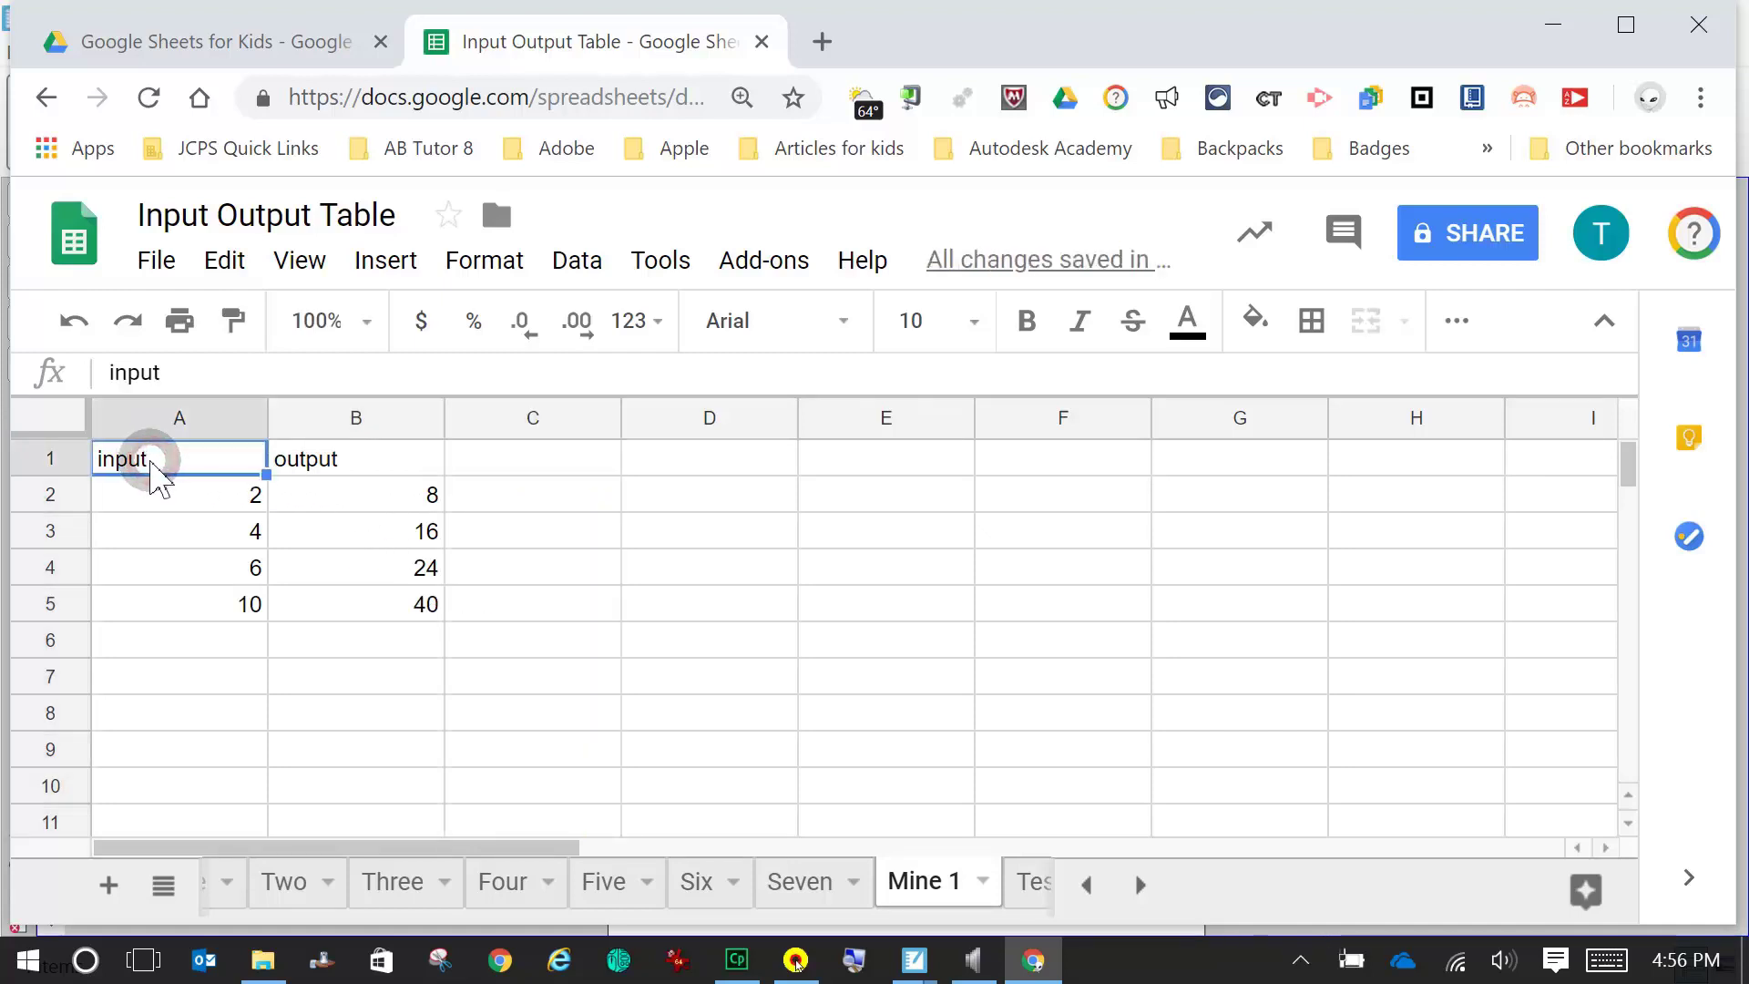
pyautogui.click(180, 463)
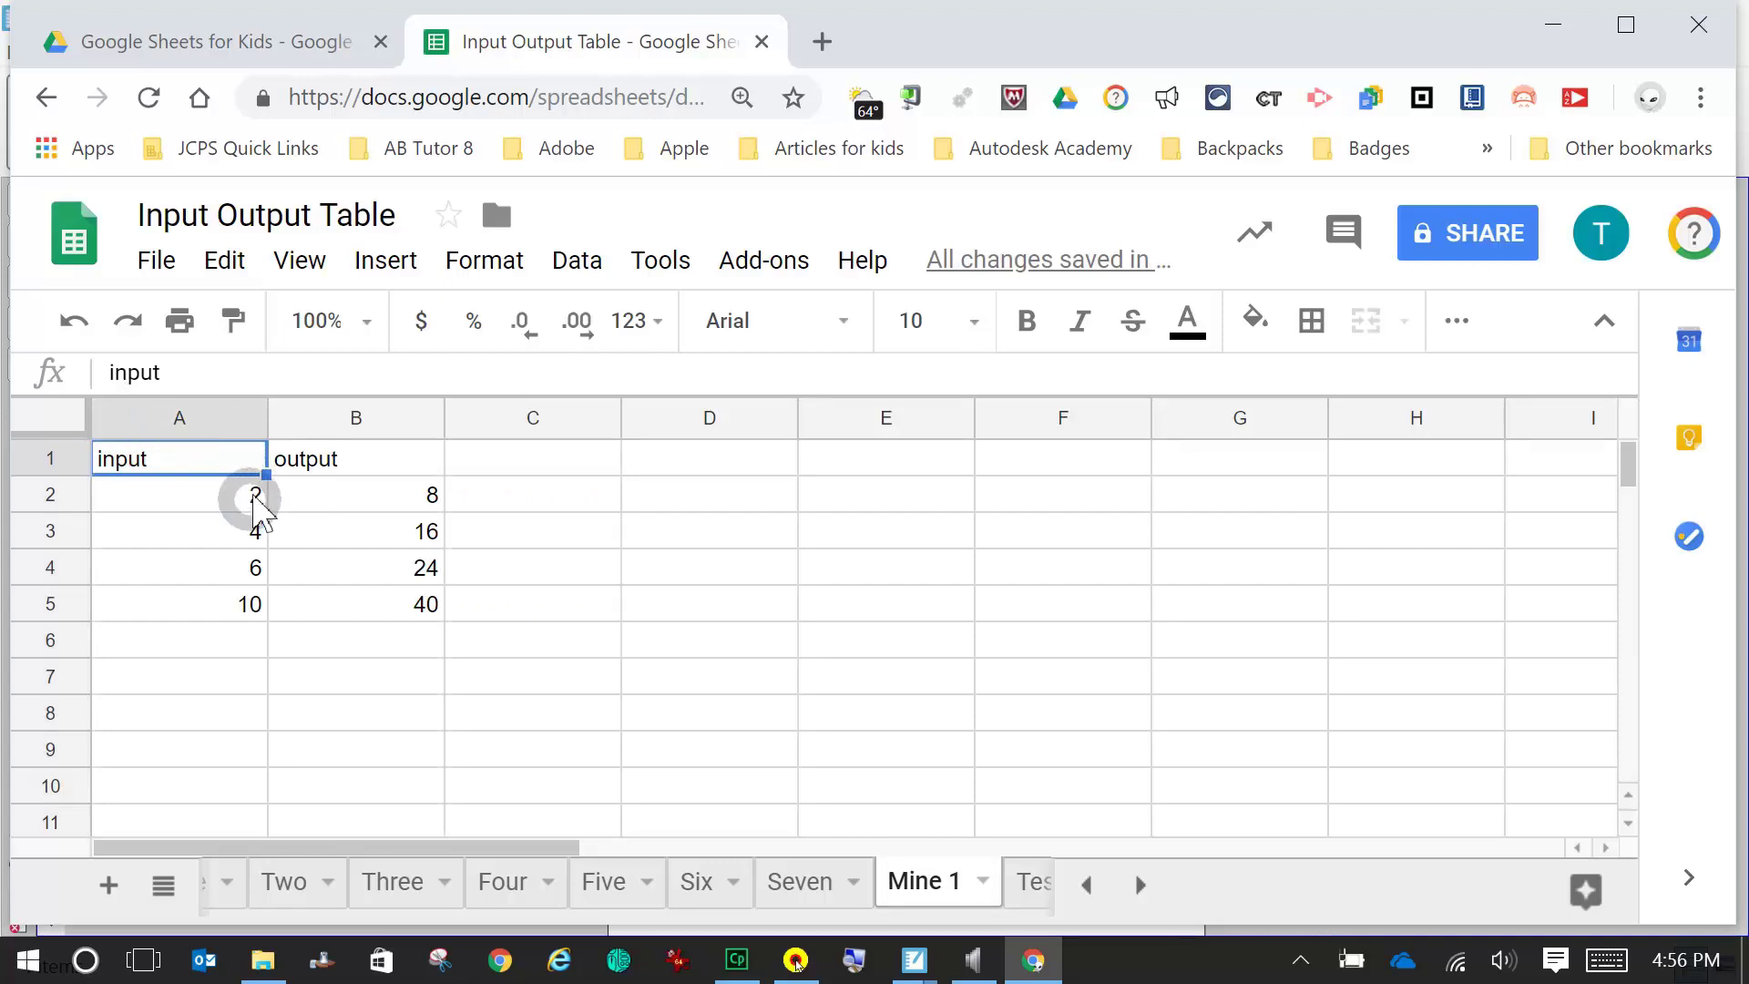
pyautogui.moveTo(266, 474); pyautogui.dragTo(376, 619)
pyautogui.click(249, 678)
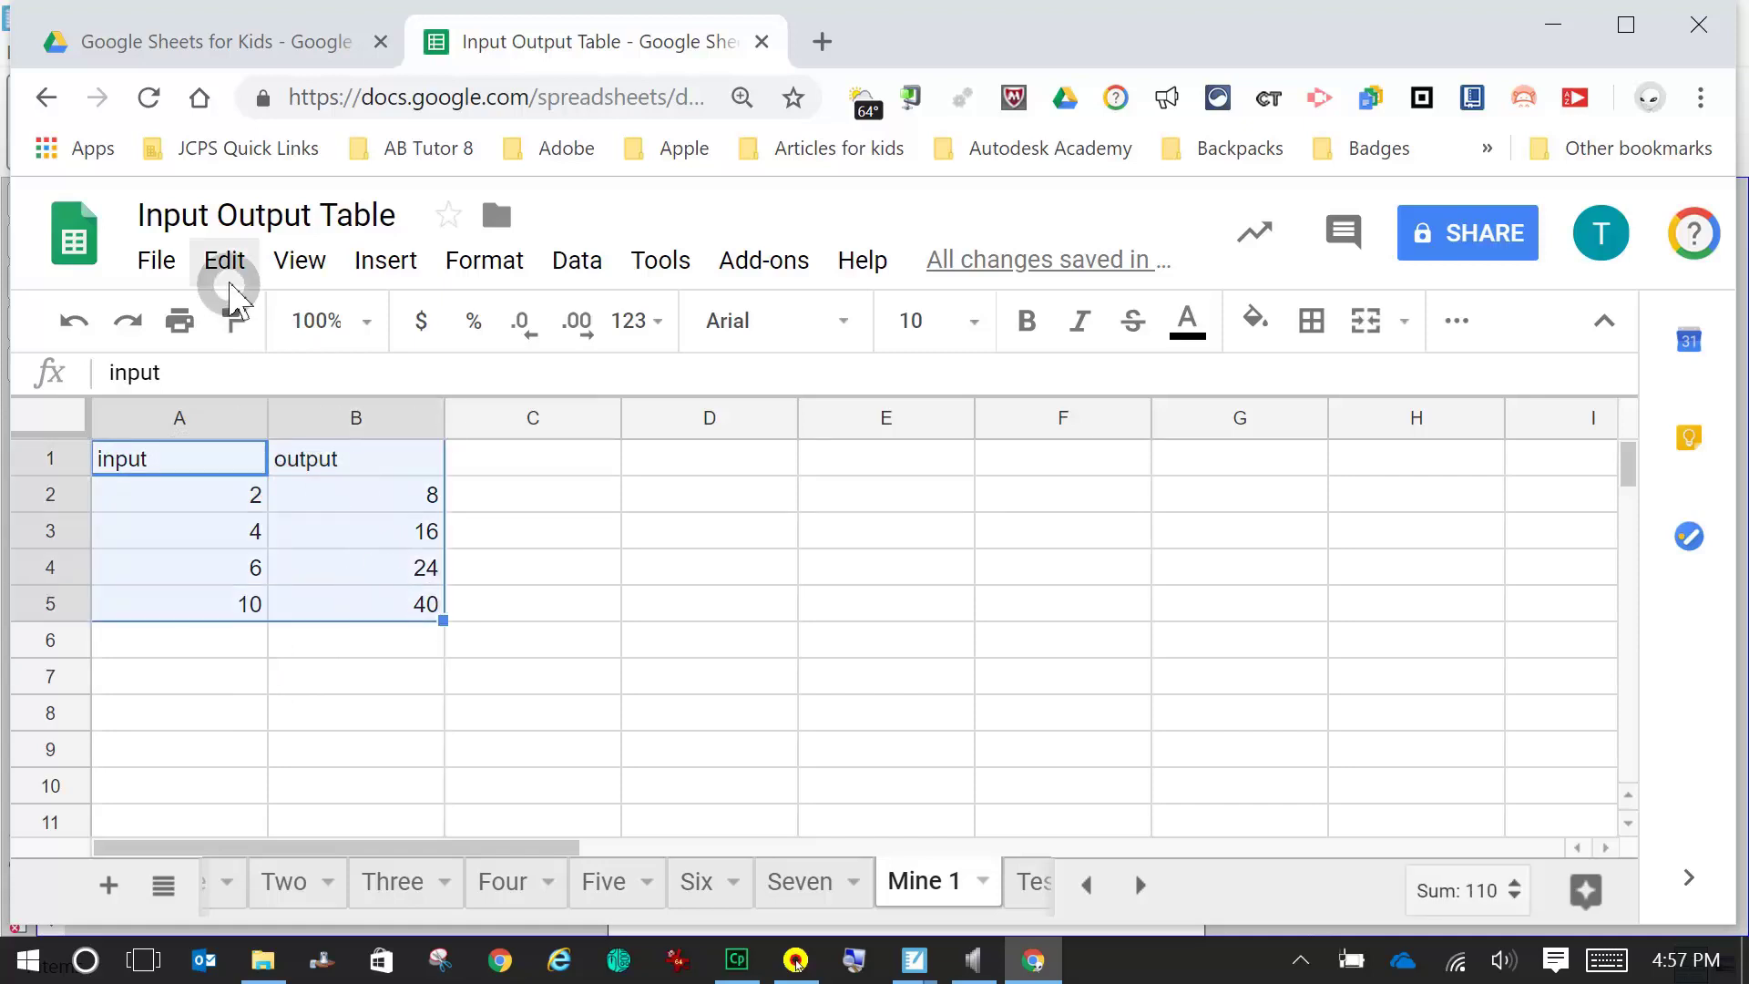
pyautogui.click(226, 266)
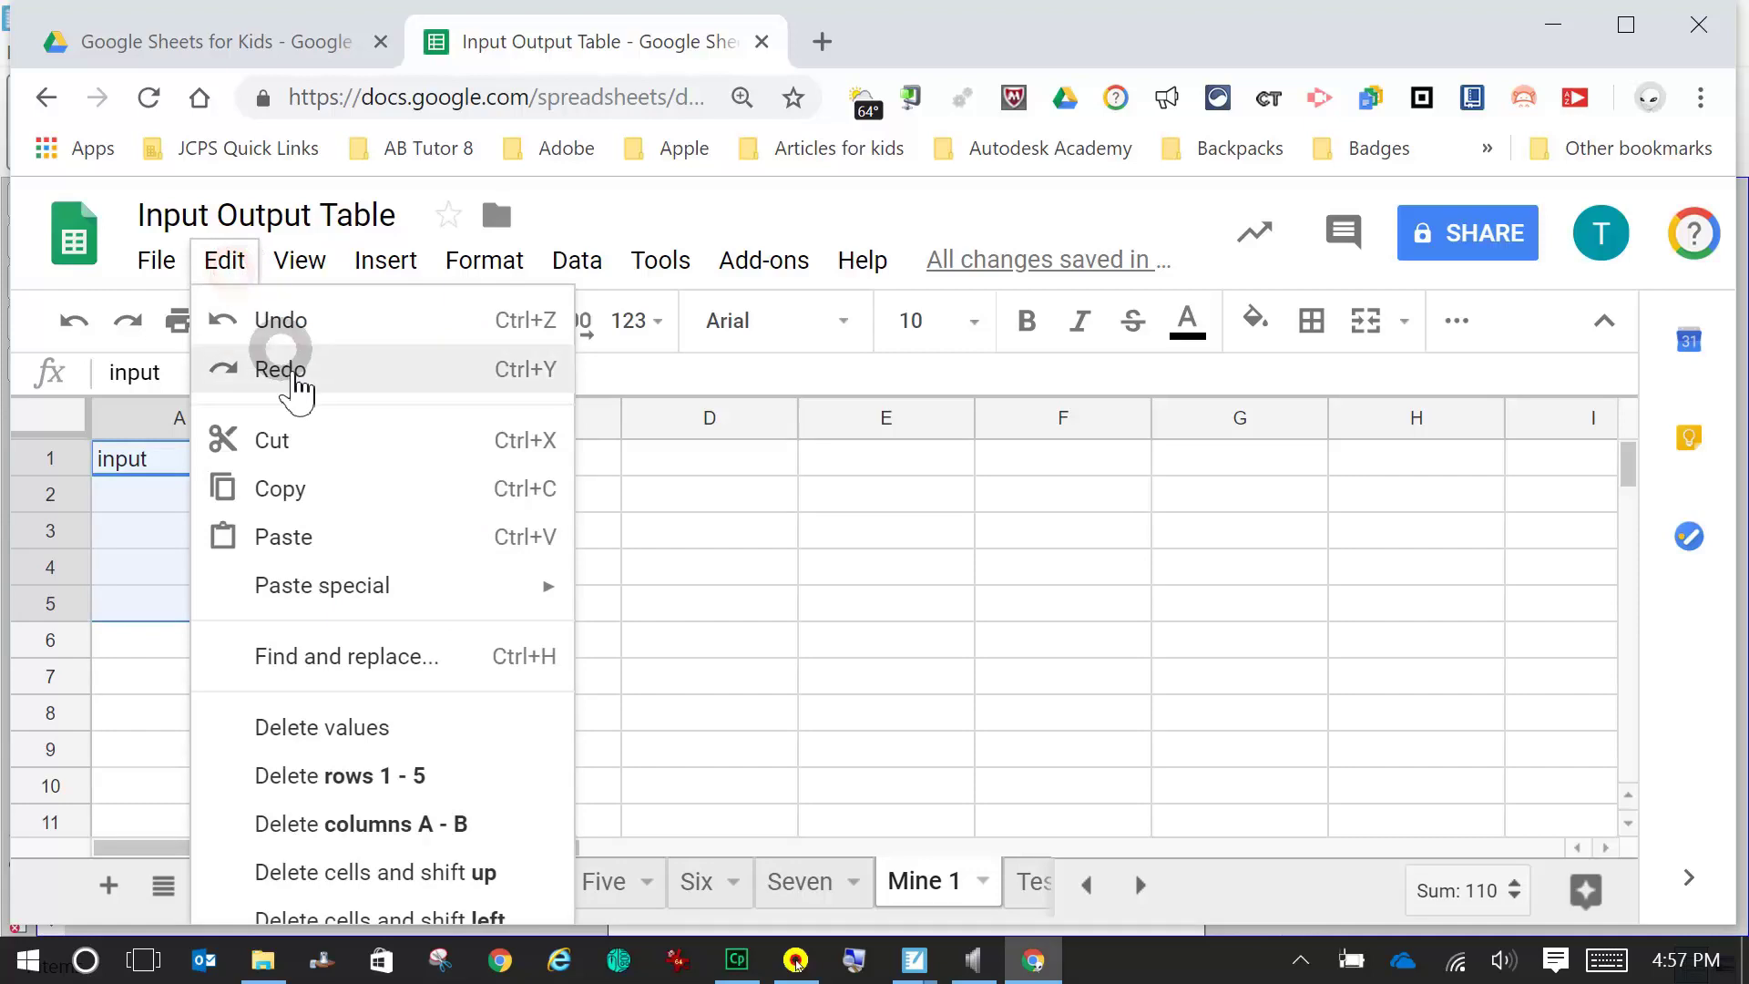
pyautogui.click(303, 502)
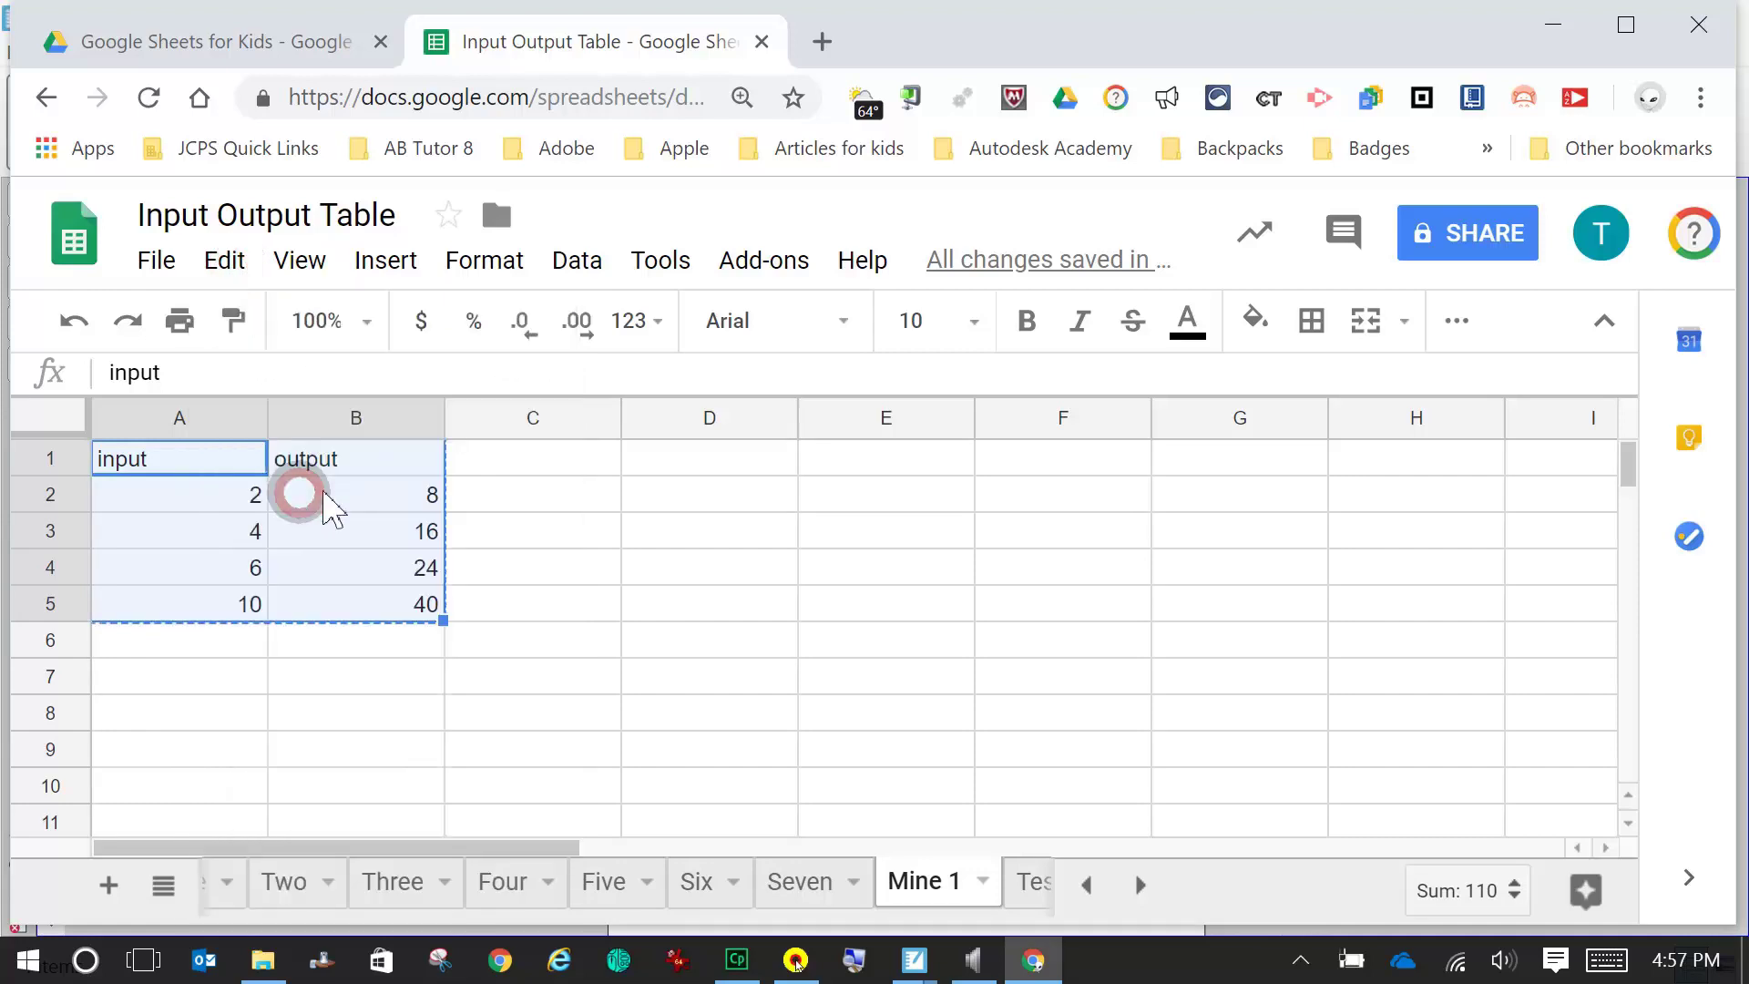
# - Paste the copied input/output table beside the original, starting at cell D1
pyautogui.click(701, 466)
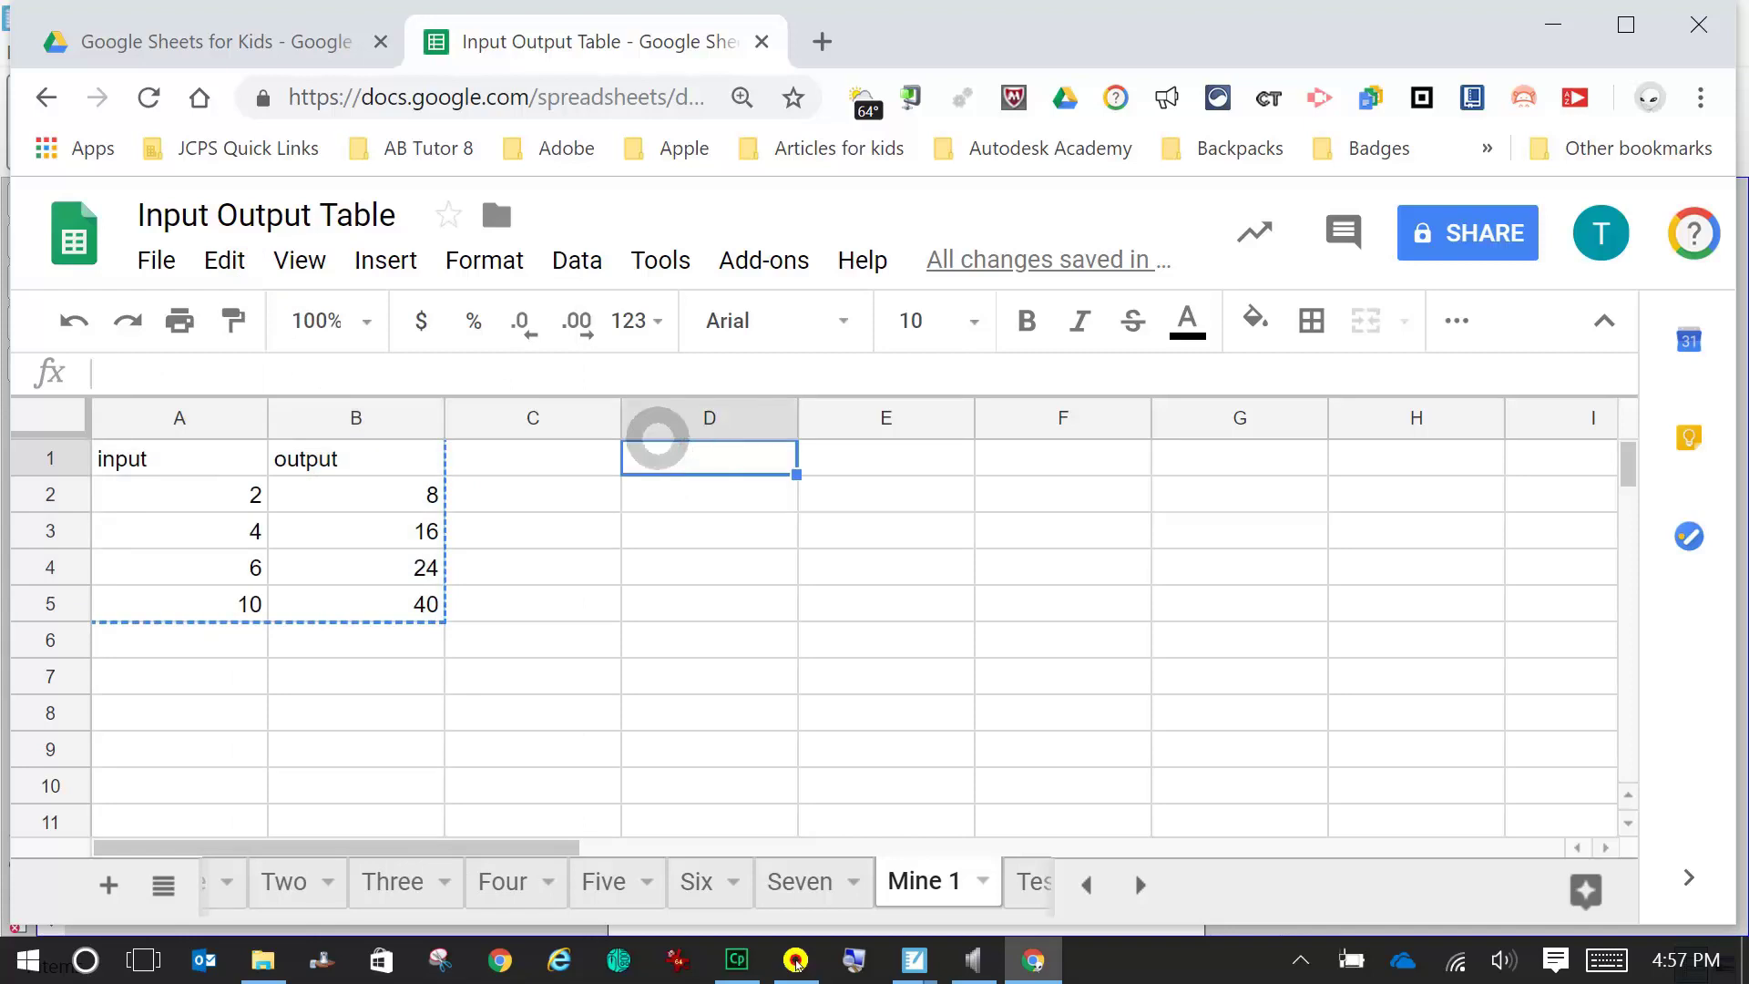
pyautogui.click(225, 264)
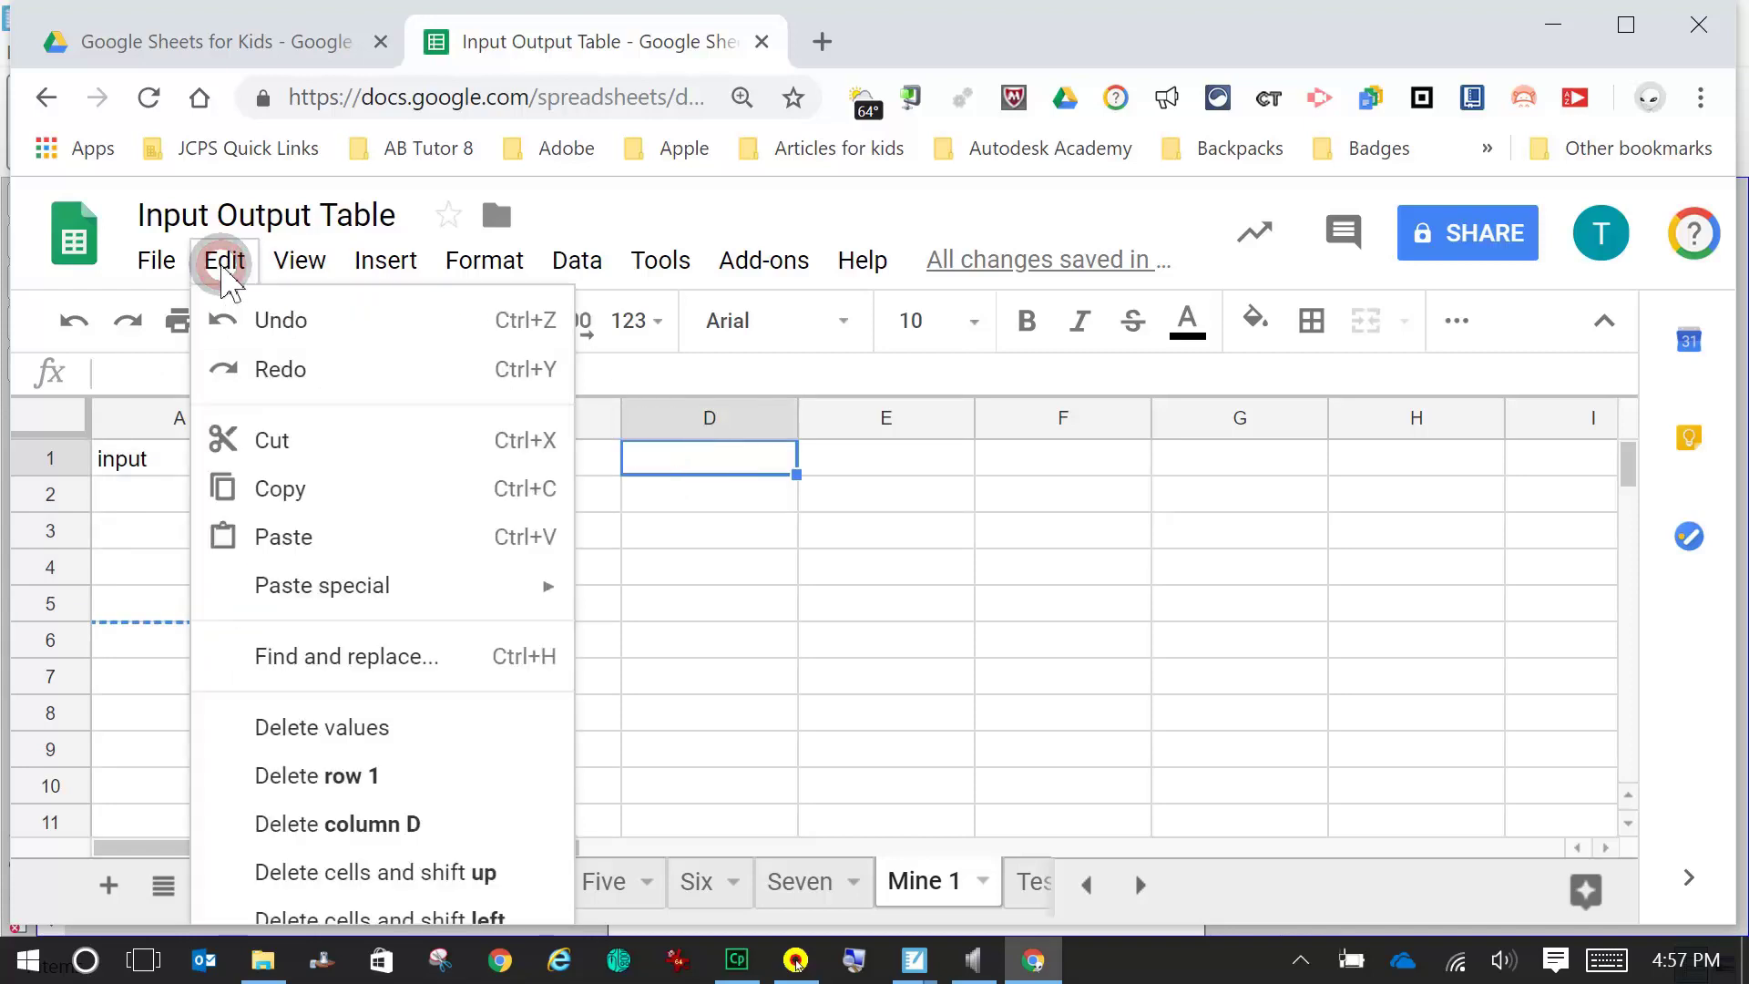
pyautogui.click(346, 536)
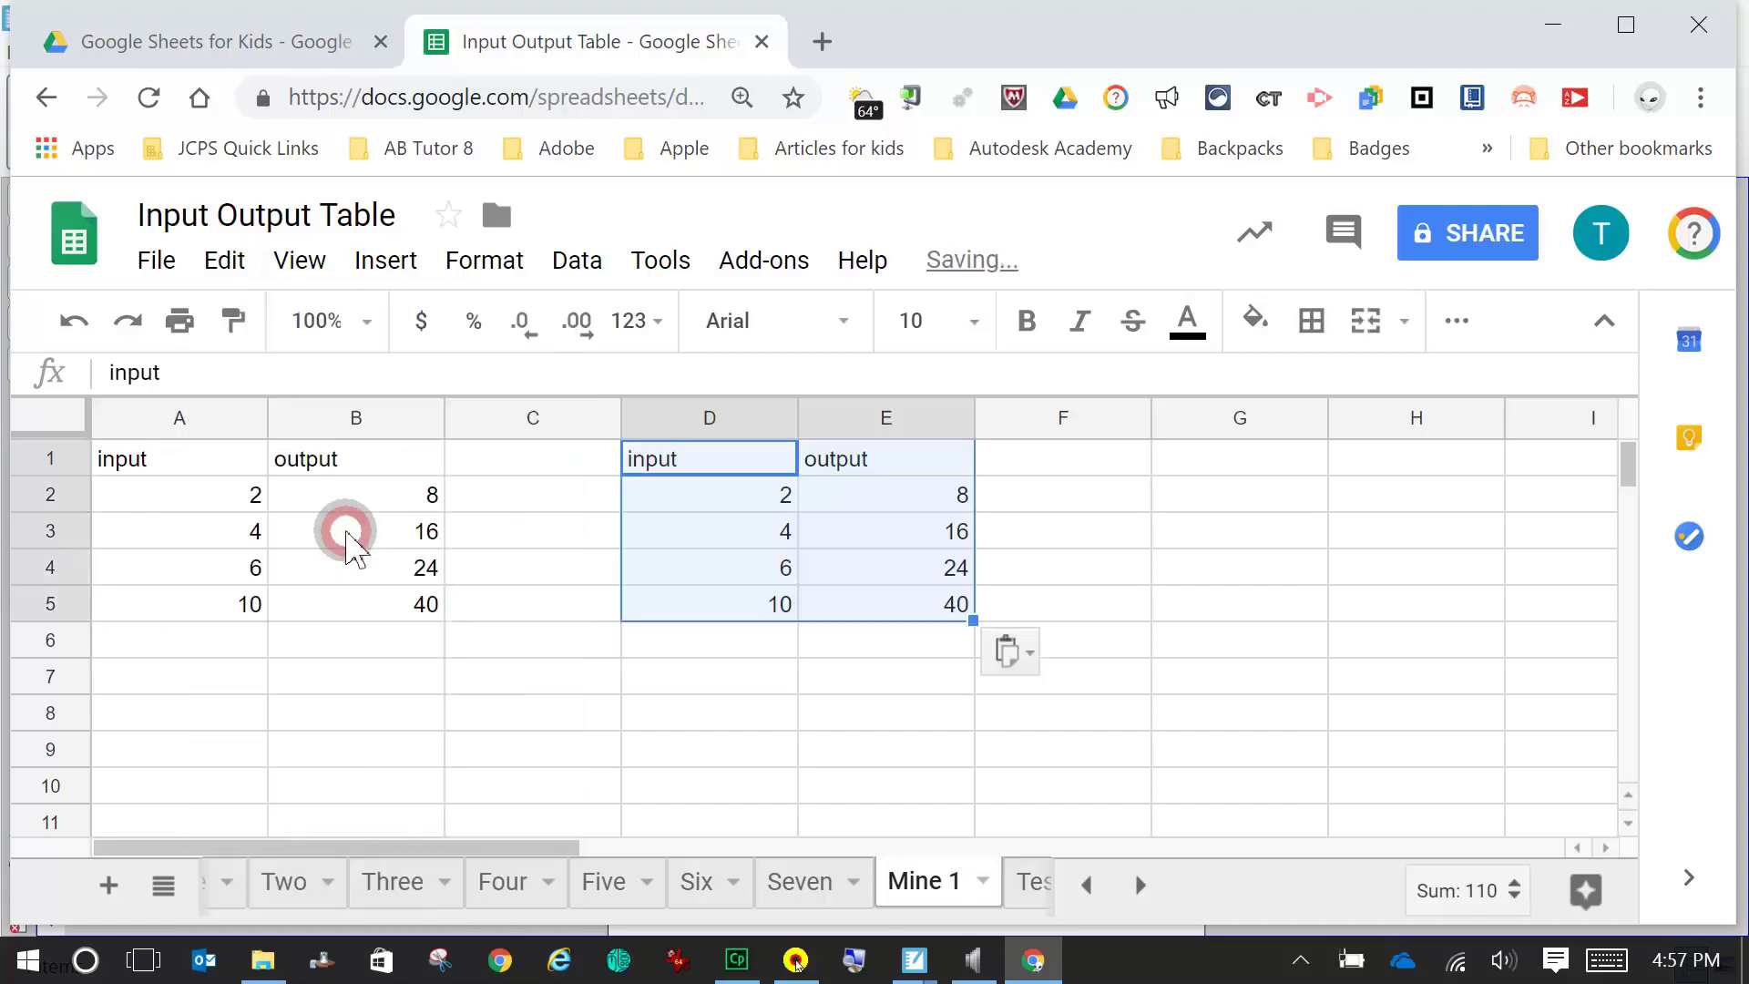
pyautogui.click(888, 692)
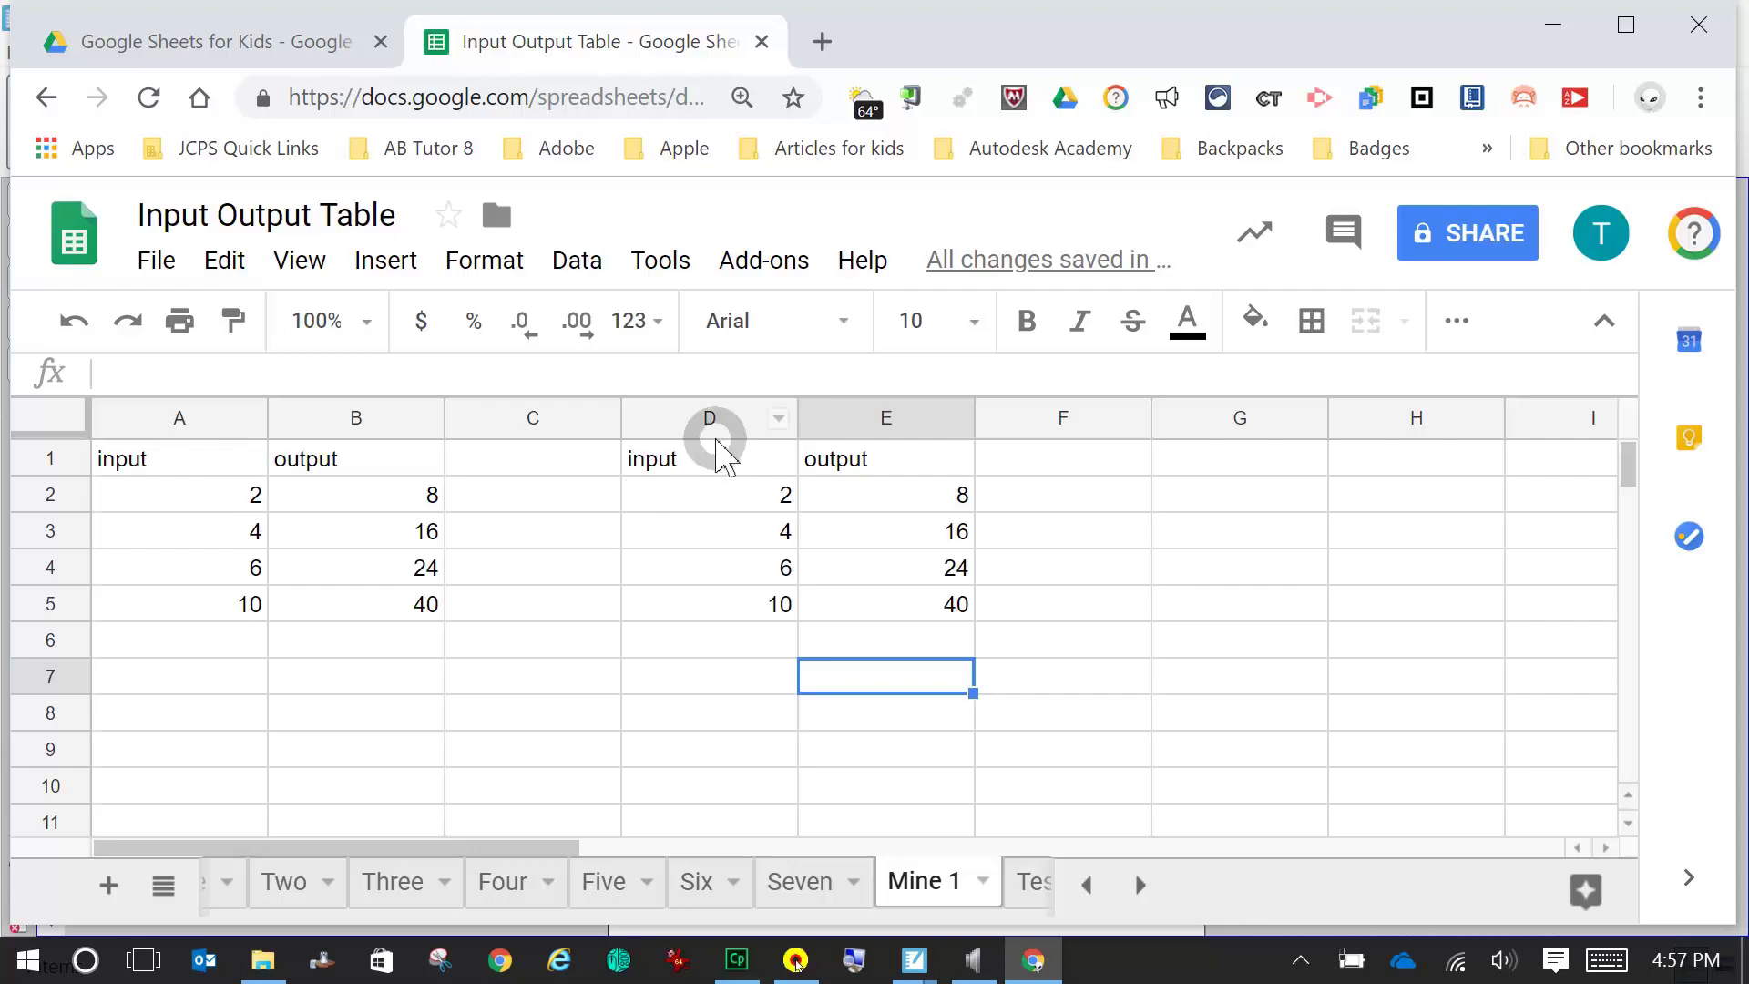
# - Create a conditional format rule for cell D2 with the condition Cell is not empty and the default green background
pyautogui.click(730, 504)
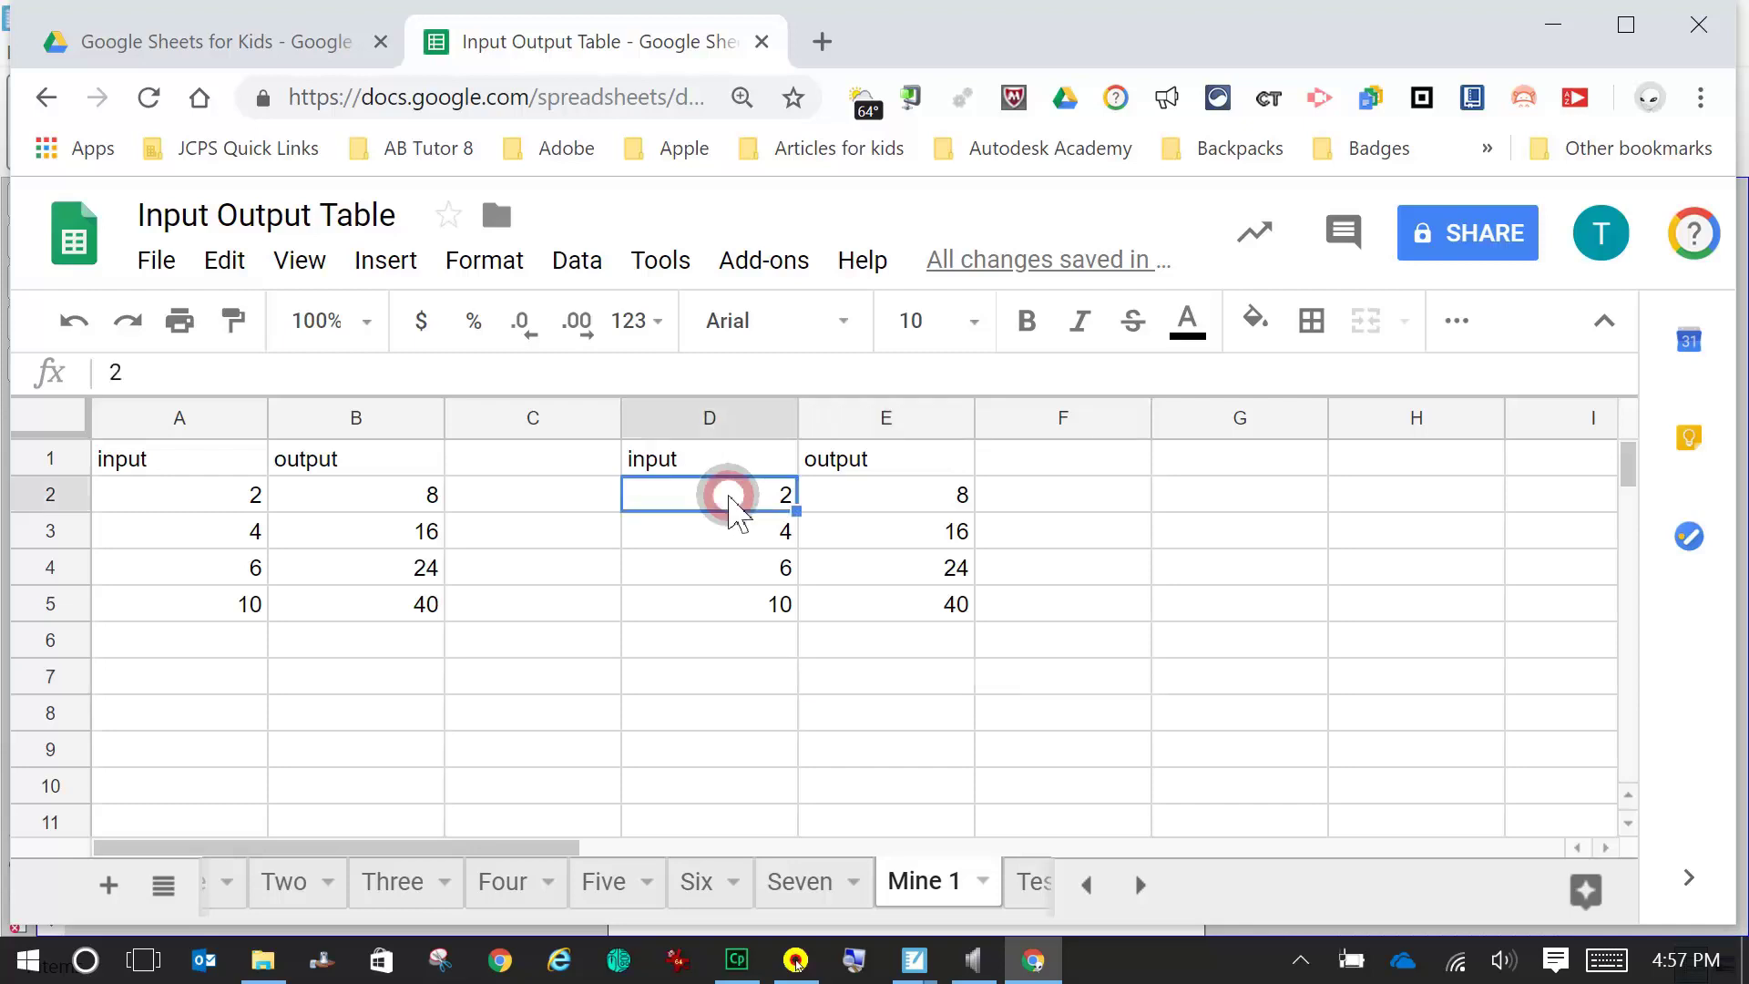
pyautogui.click(485, 265)
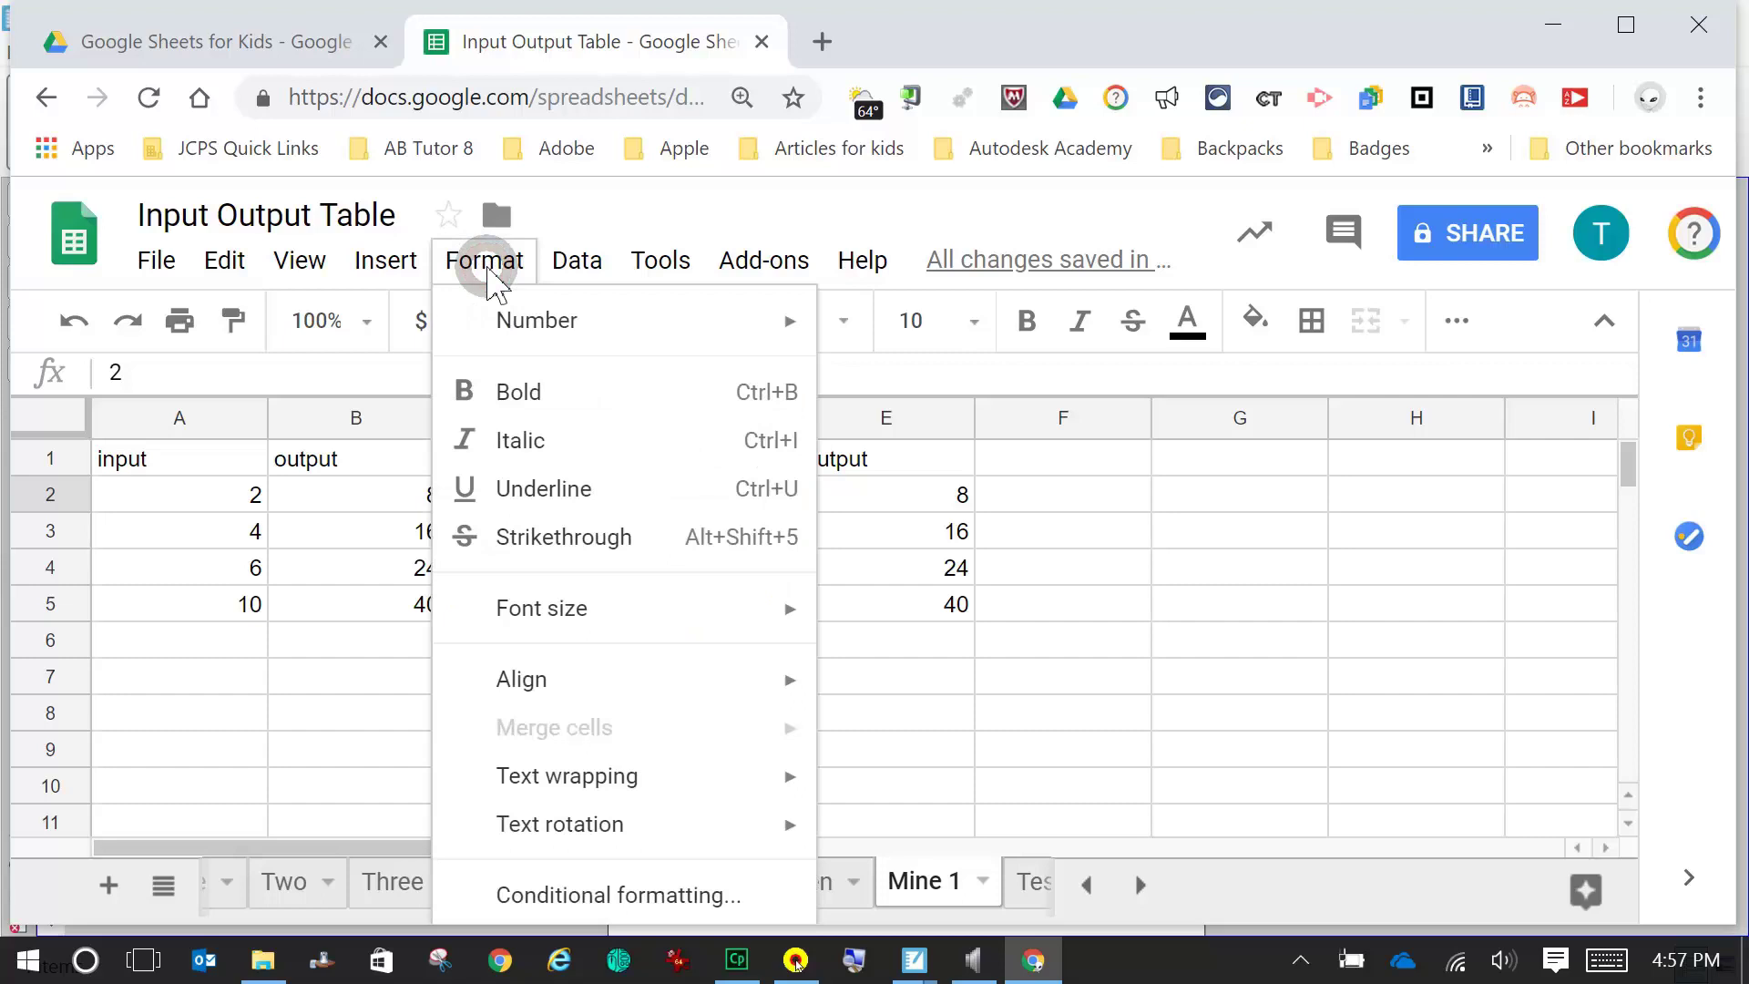
pyautogui.click(559, 893)
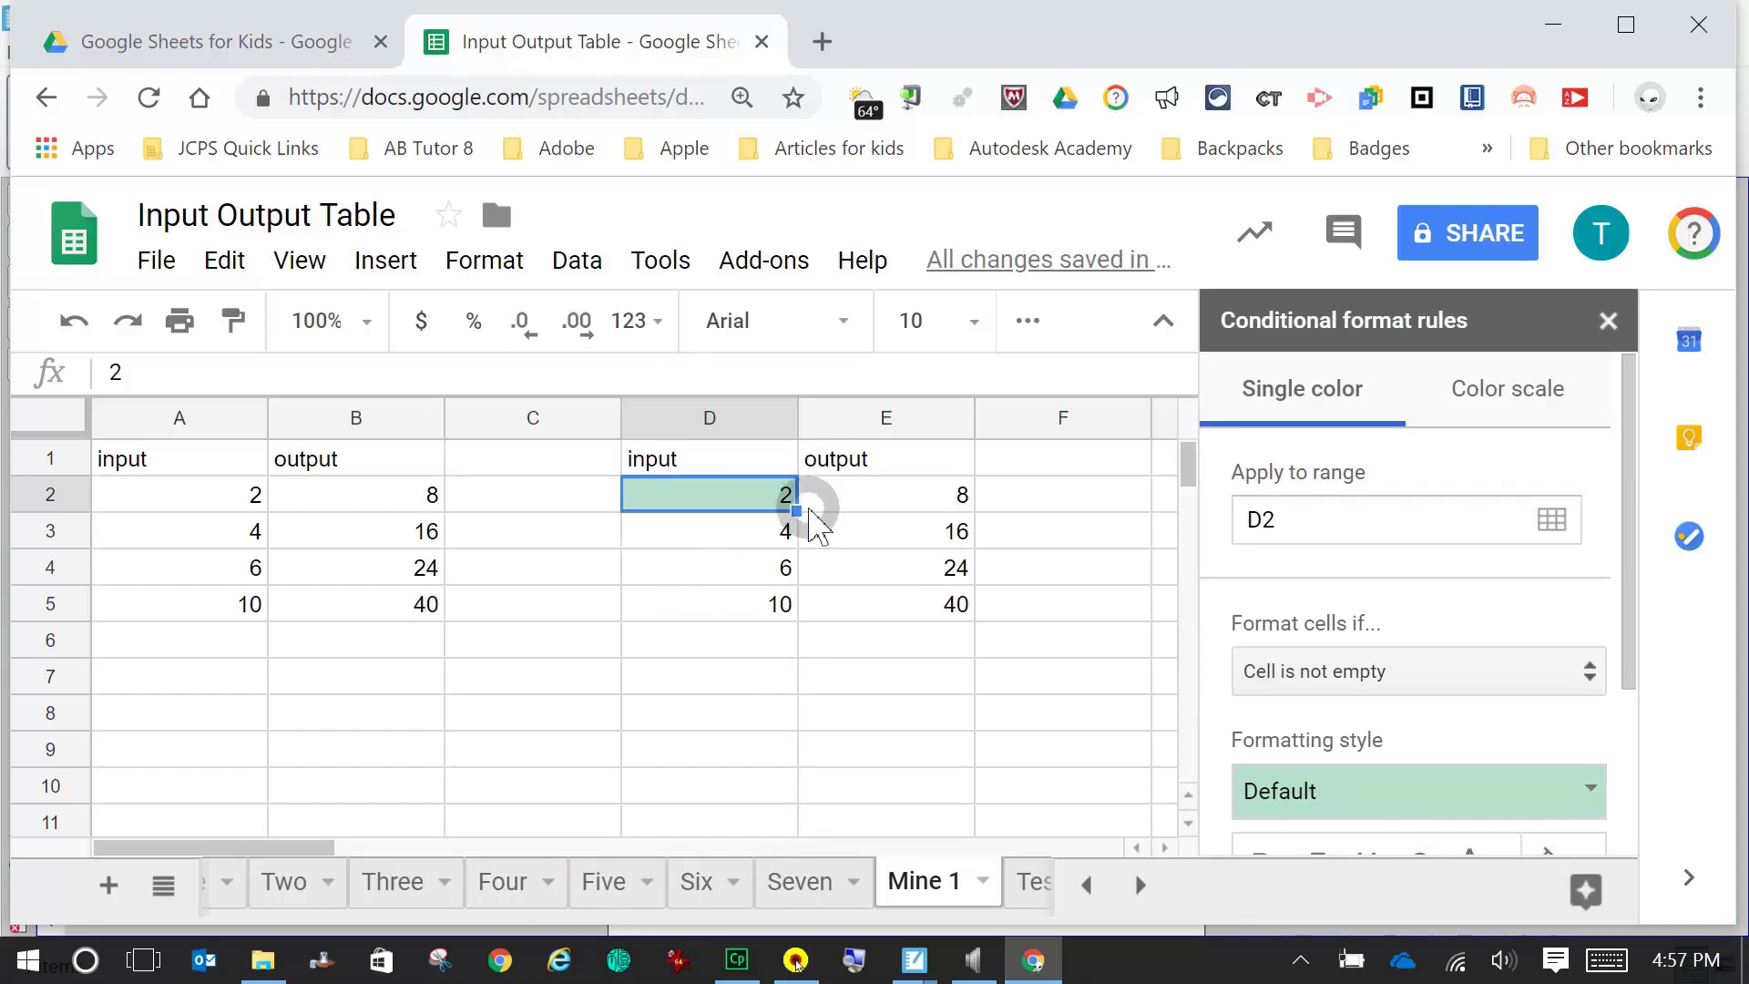
pyautogui.moveTo(1631, 469); pyautogui.dragTo(1649, 661)
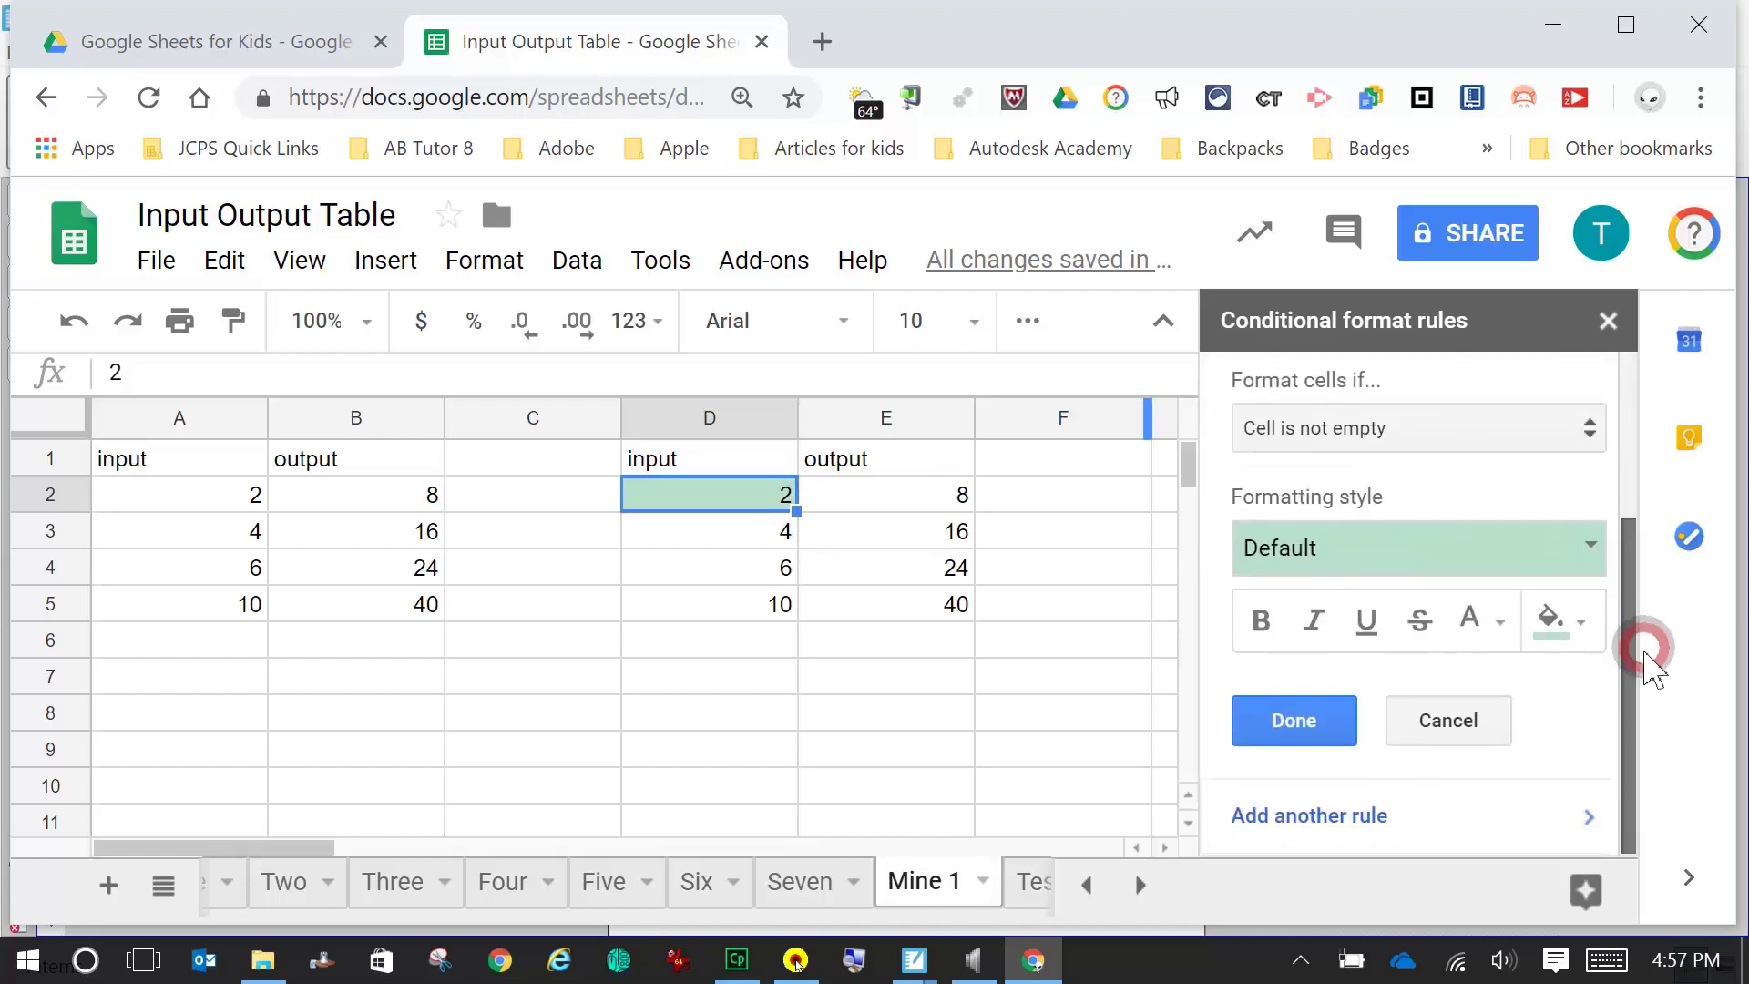
pyautogui.click(1316, 724)
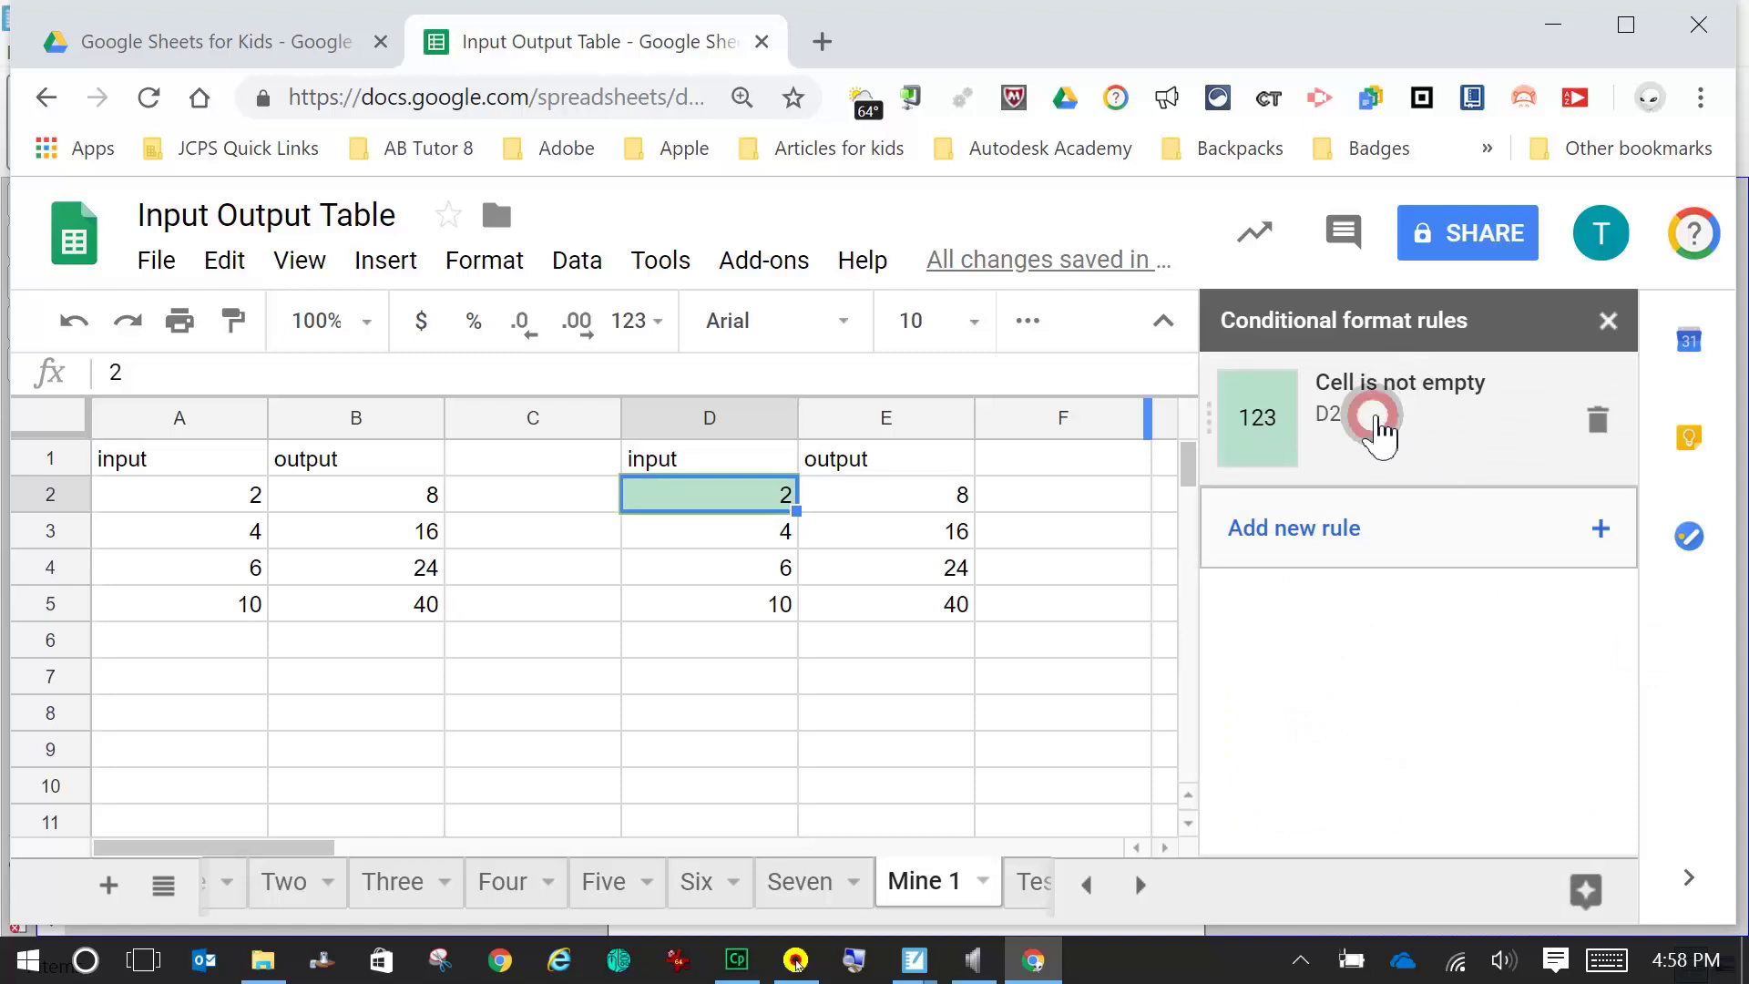
# - Change the condition of the D2 conditional format rule to Cell is empty
pyautogui.click(1375, 421)
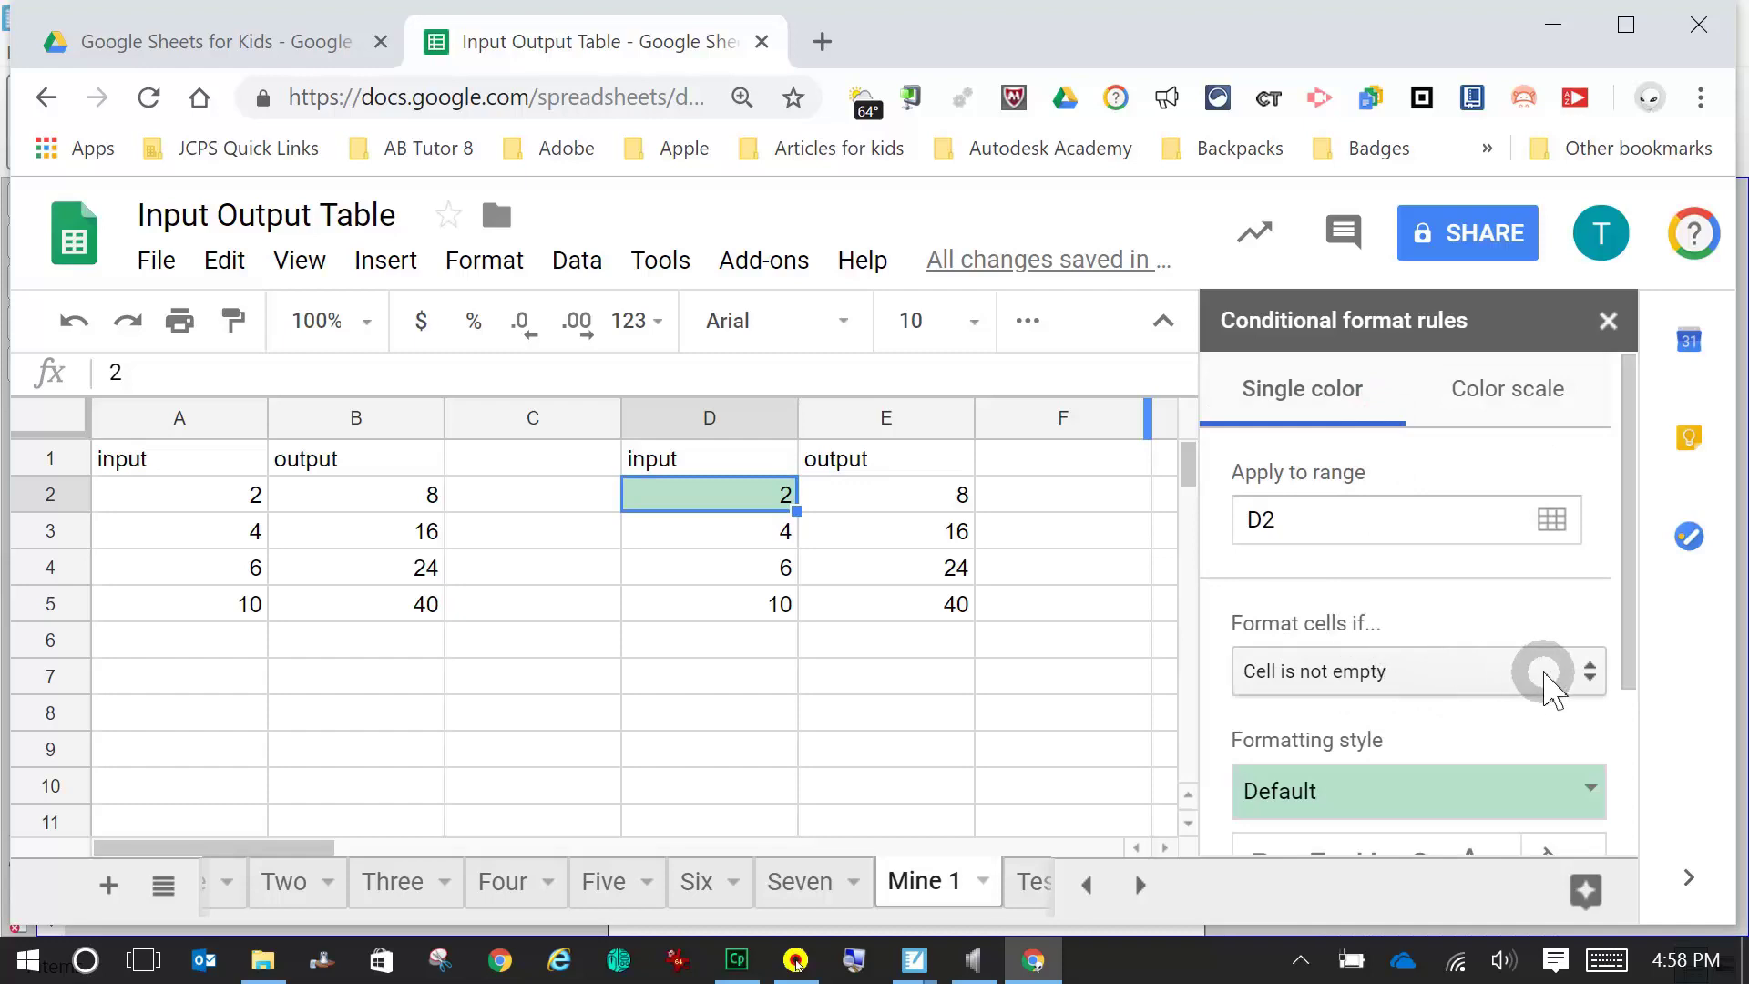
pyautogui.click(1560, 685)
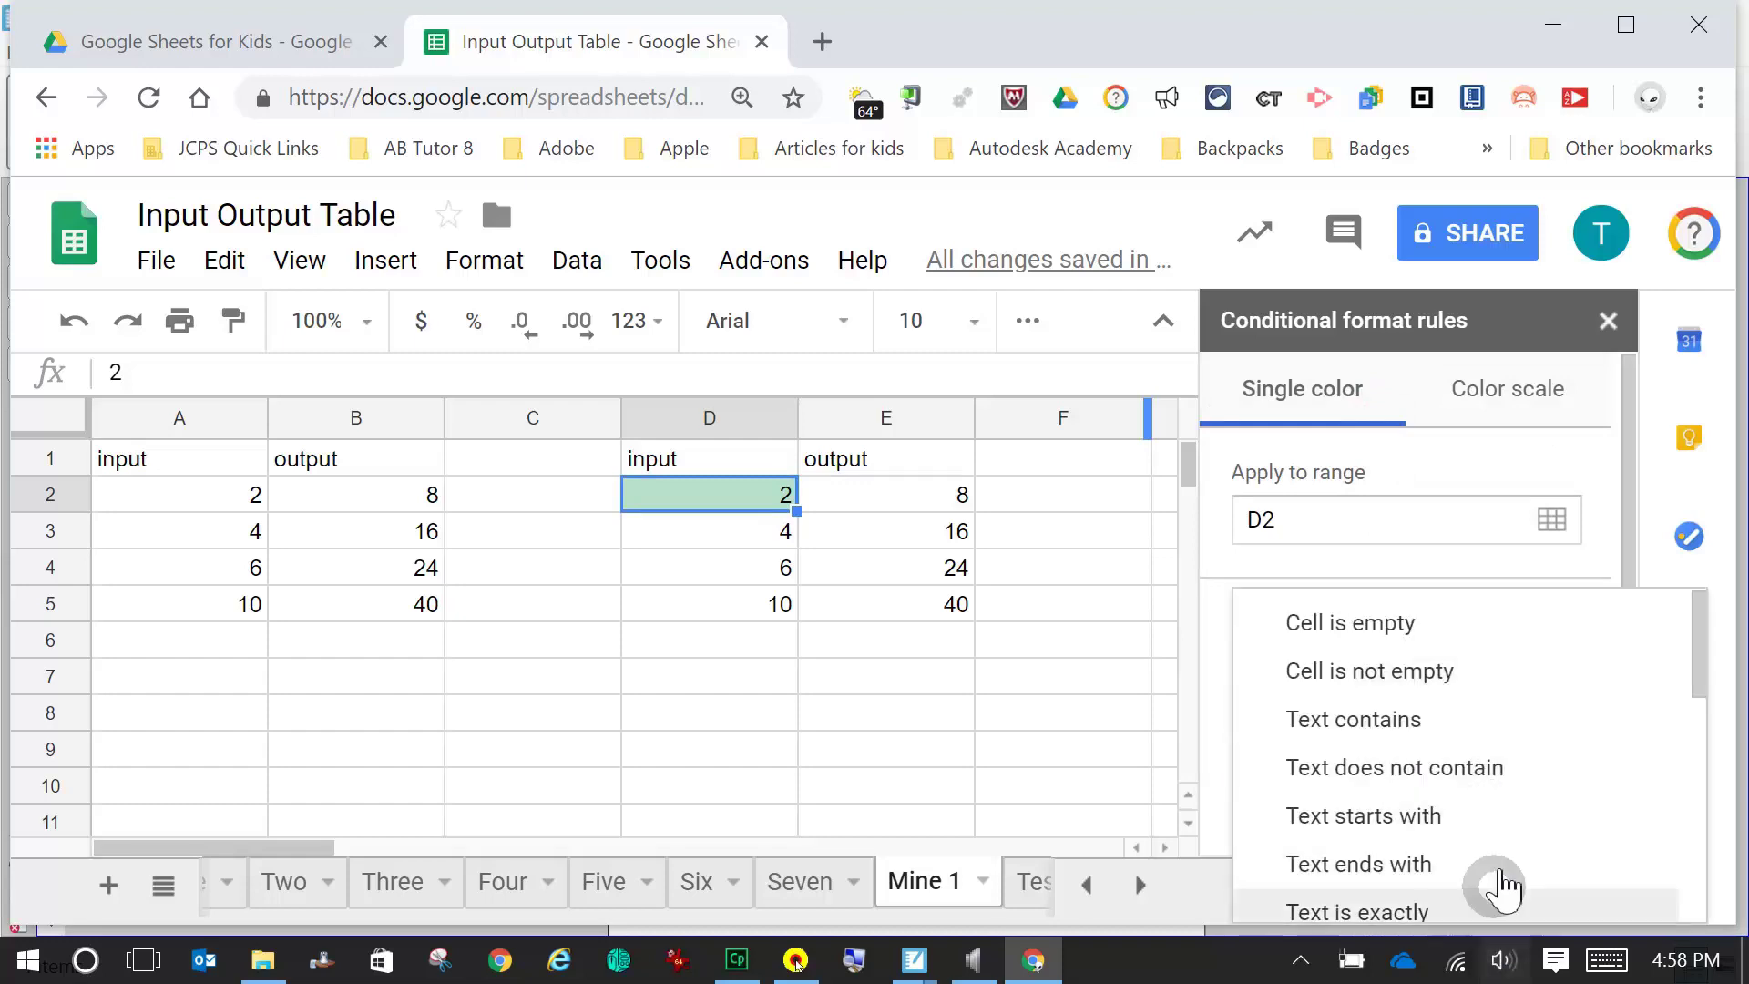
pyautogui.scroll(-2, 1513, 852)
pyautogui.scroll(-5, 1514, 852)
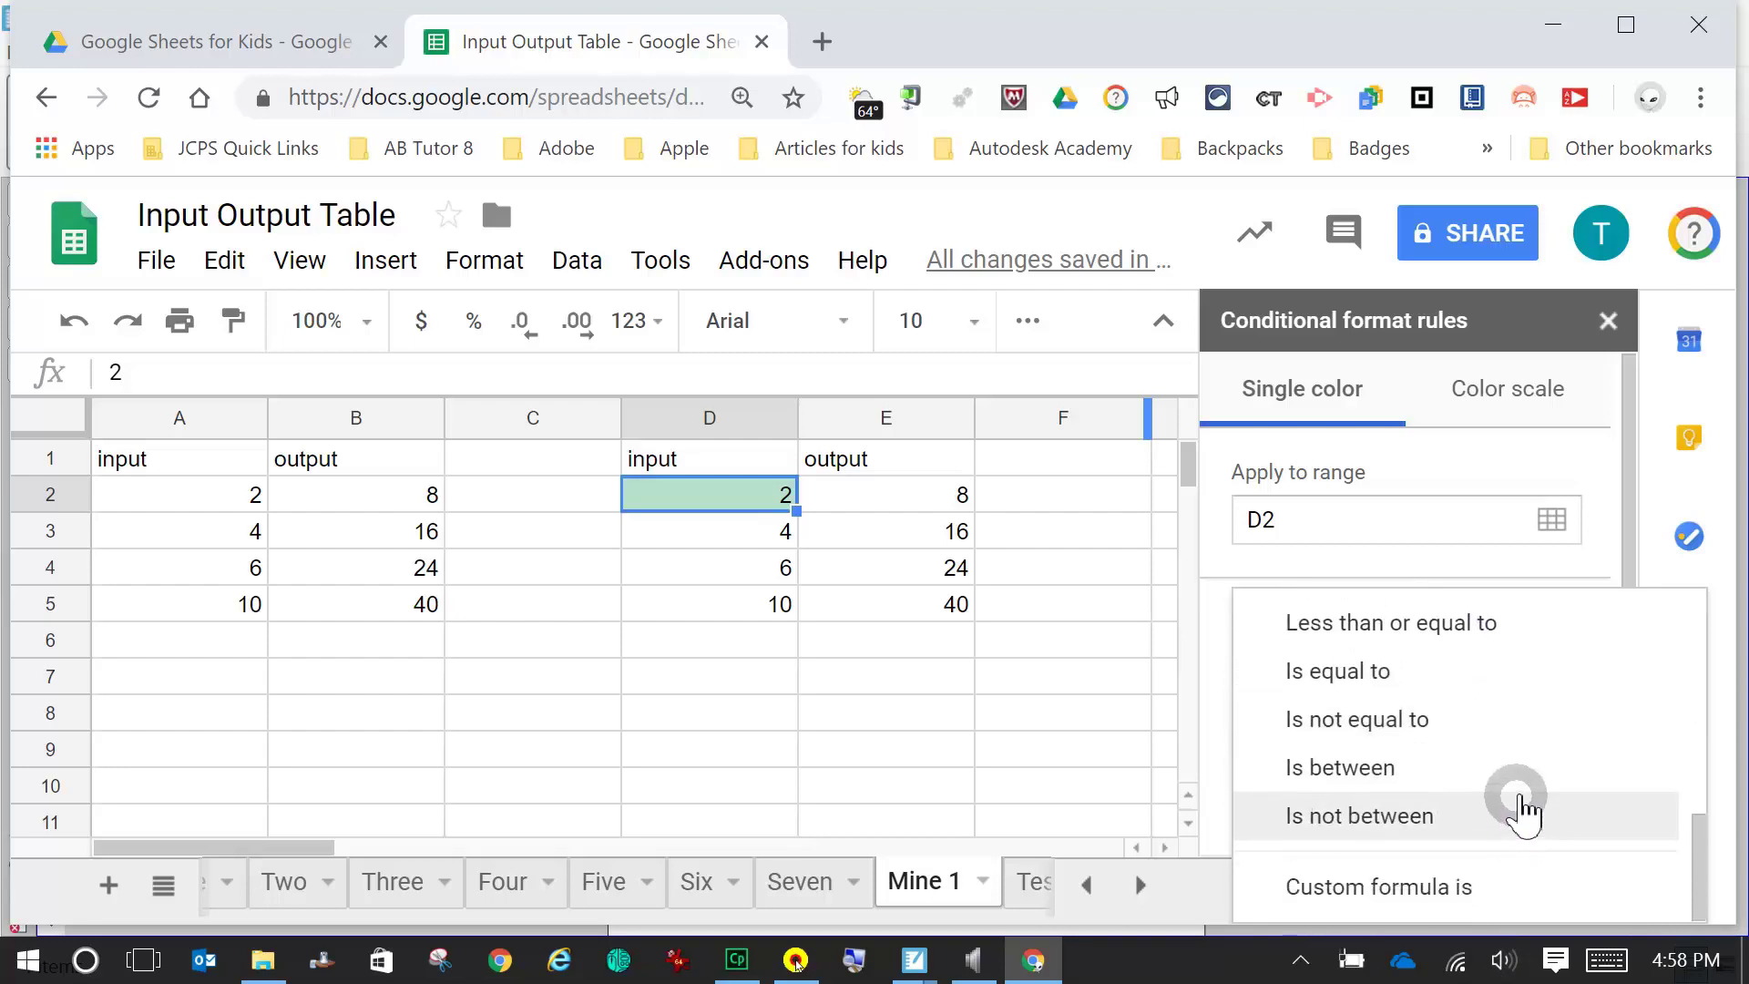
pyautogui.scroll(1, 1520, 809)
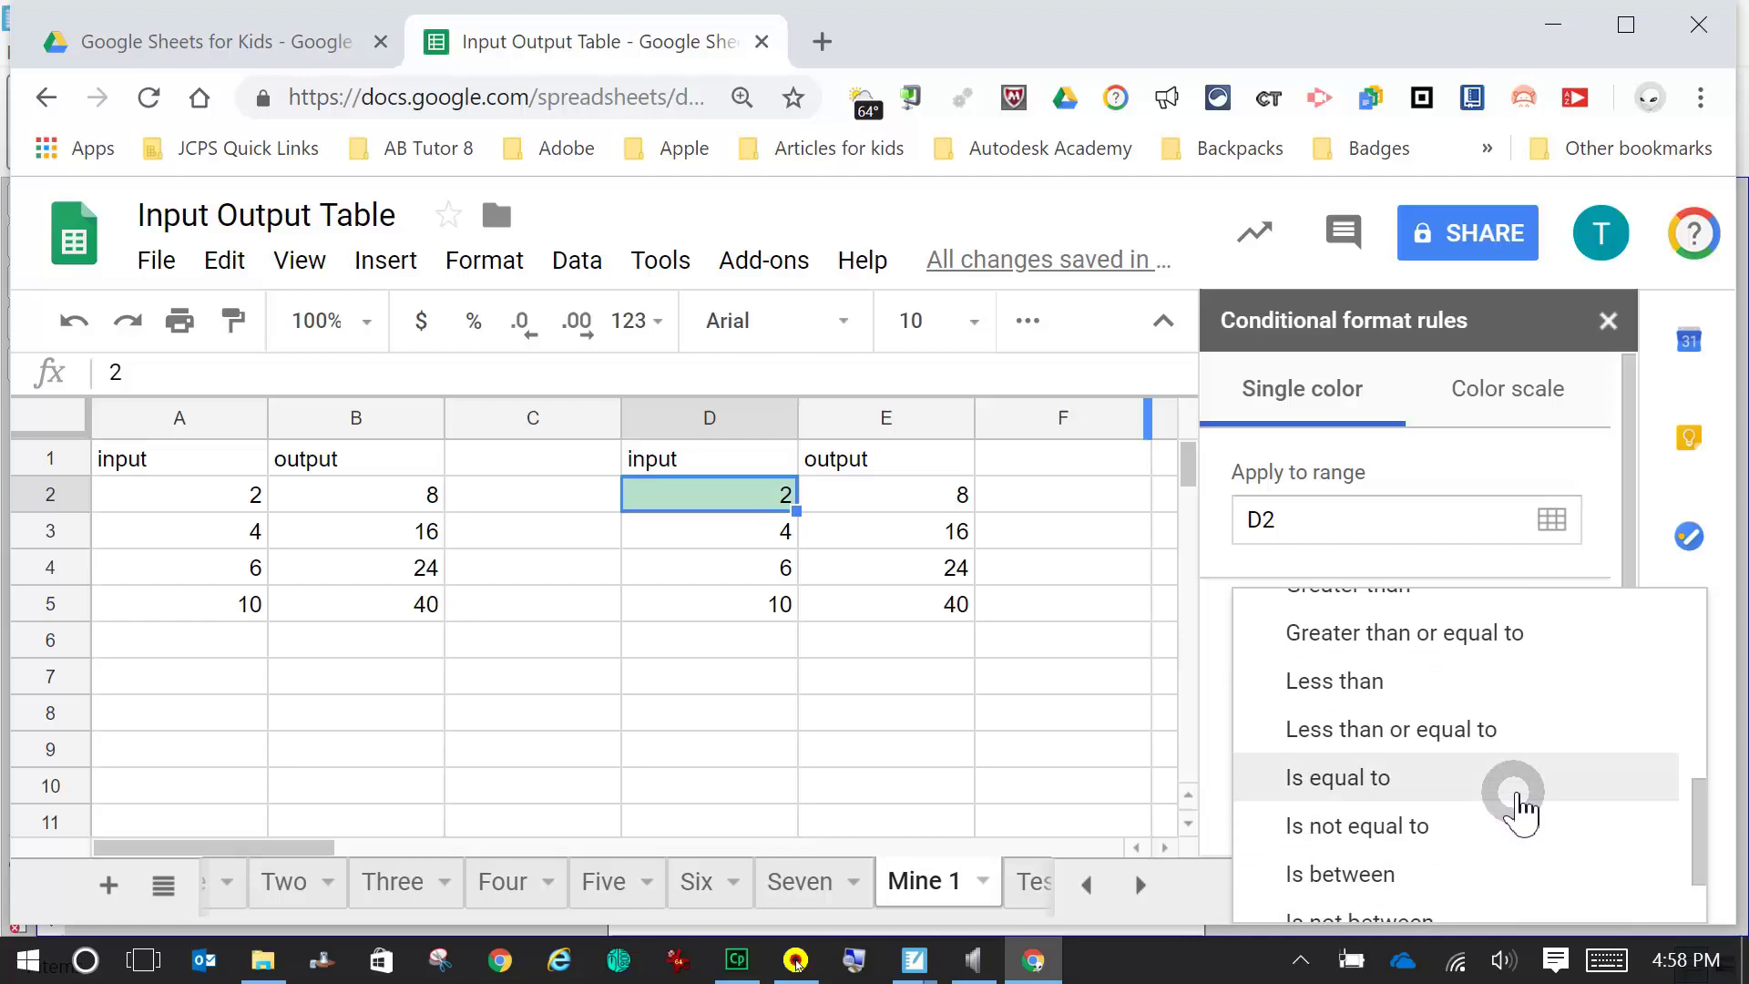
pyautogui.scroll(3, 1520, 809)
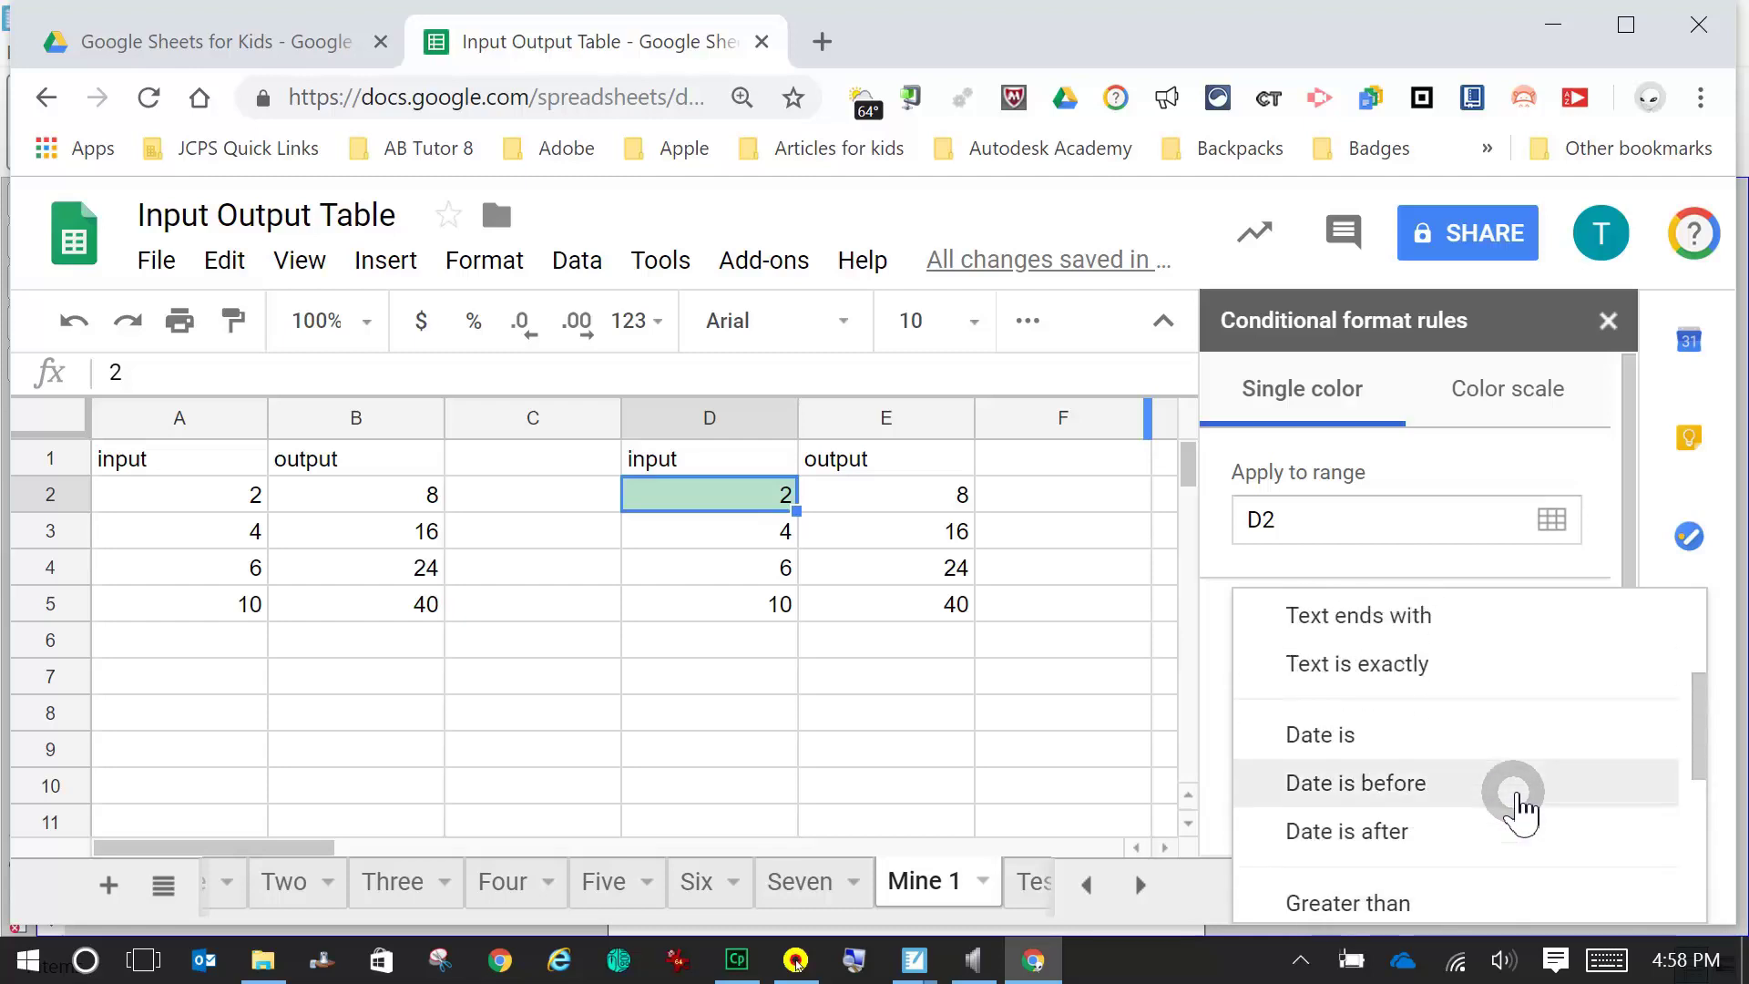
pyautogui.scroll(3, 1519, 809)
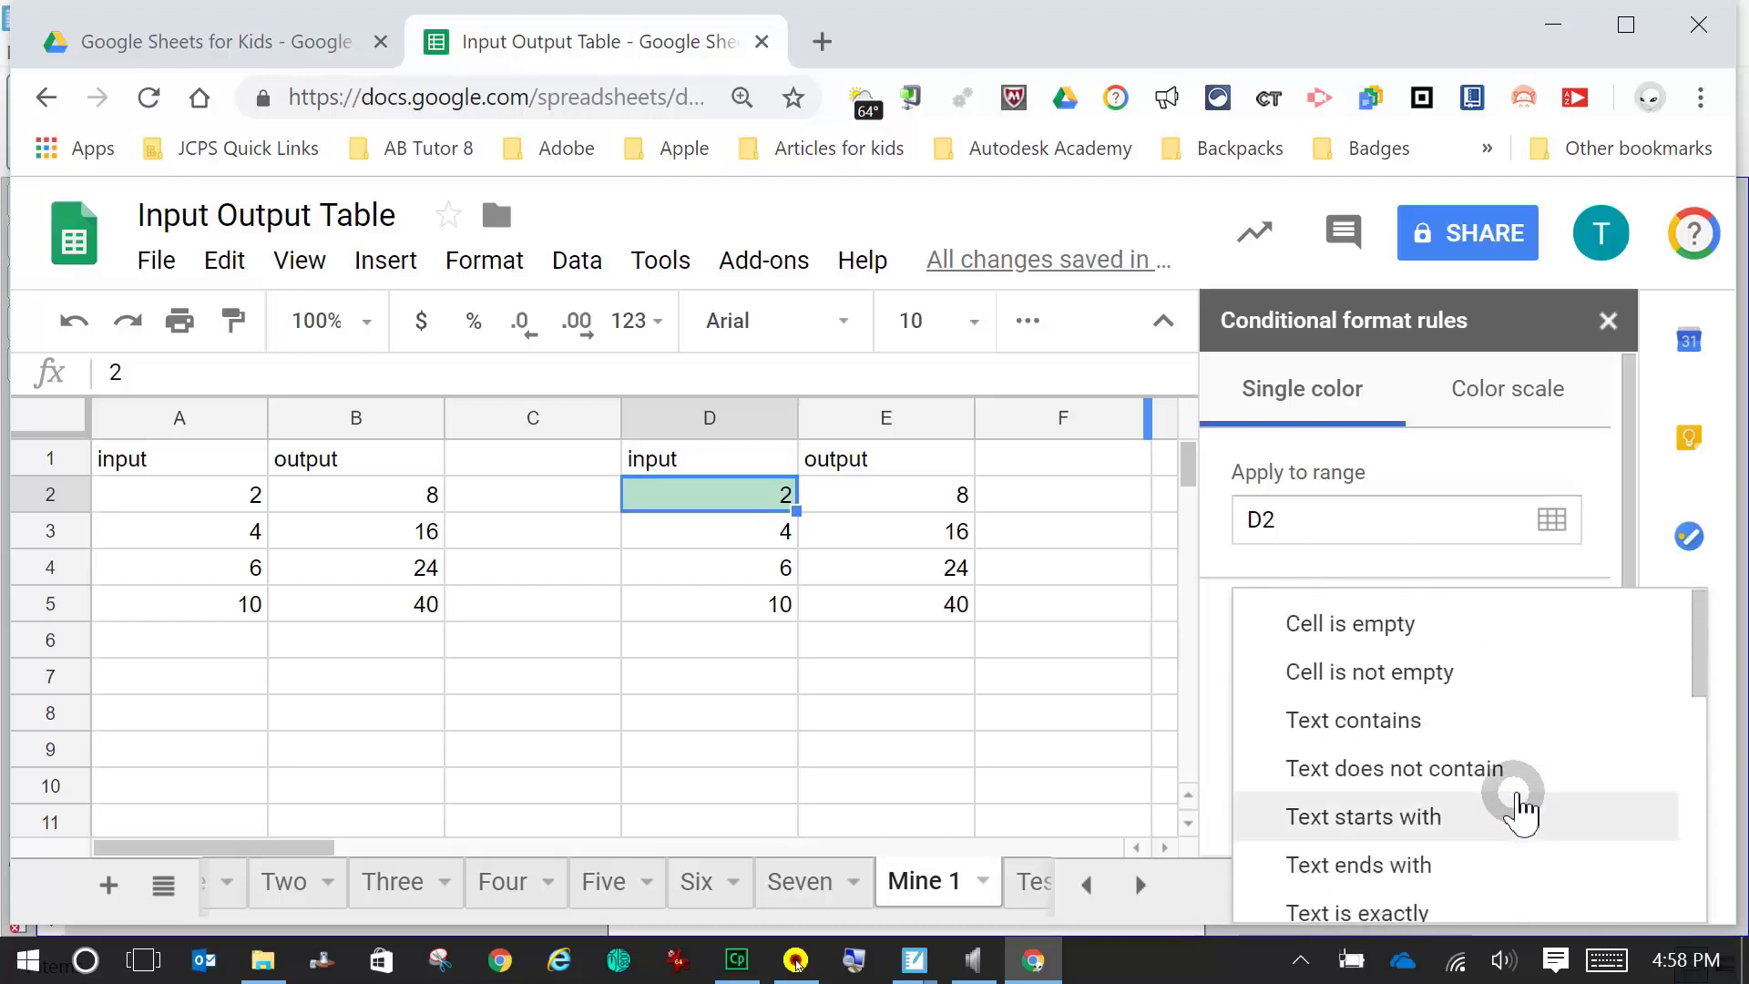
pyautogui.click(1403, 627)
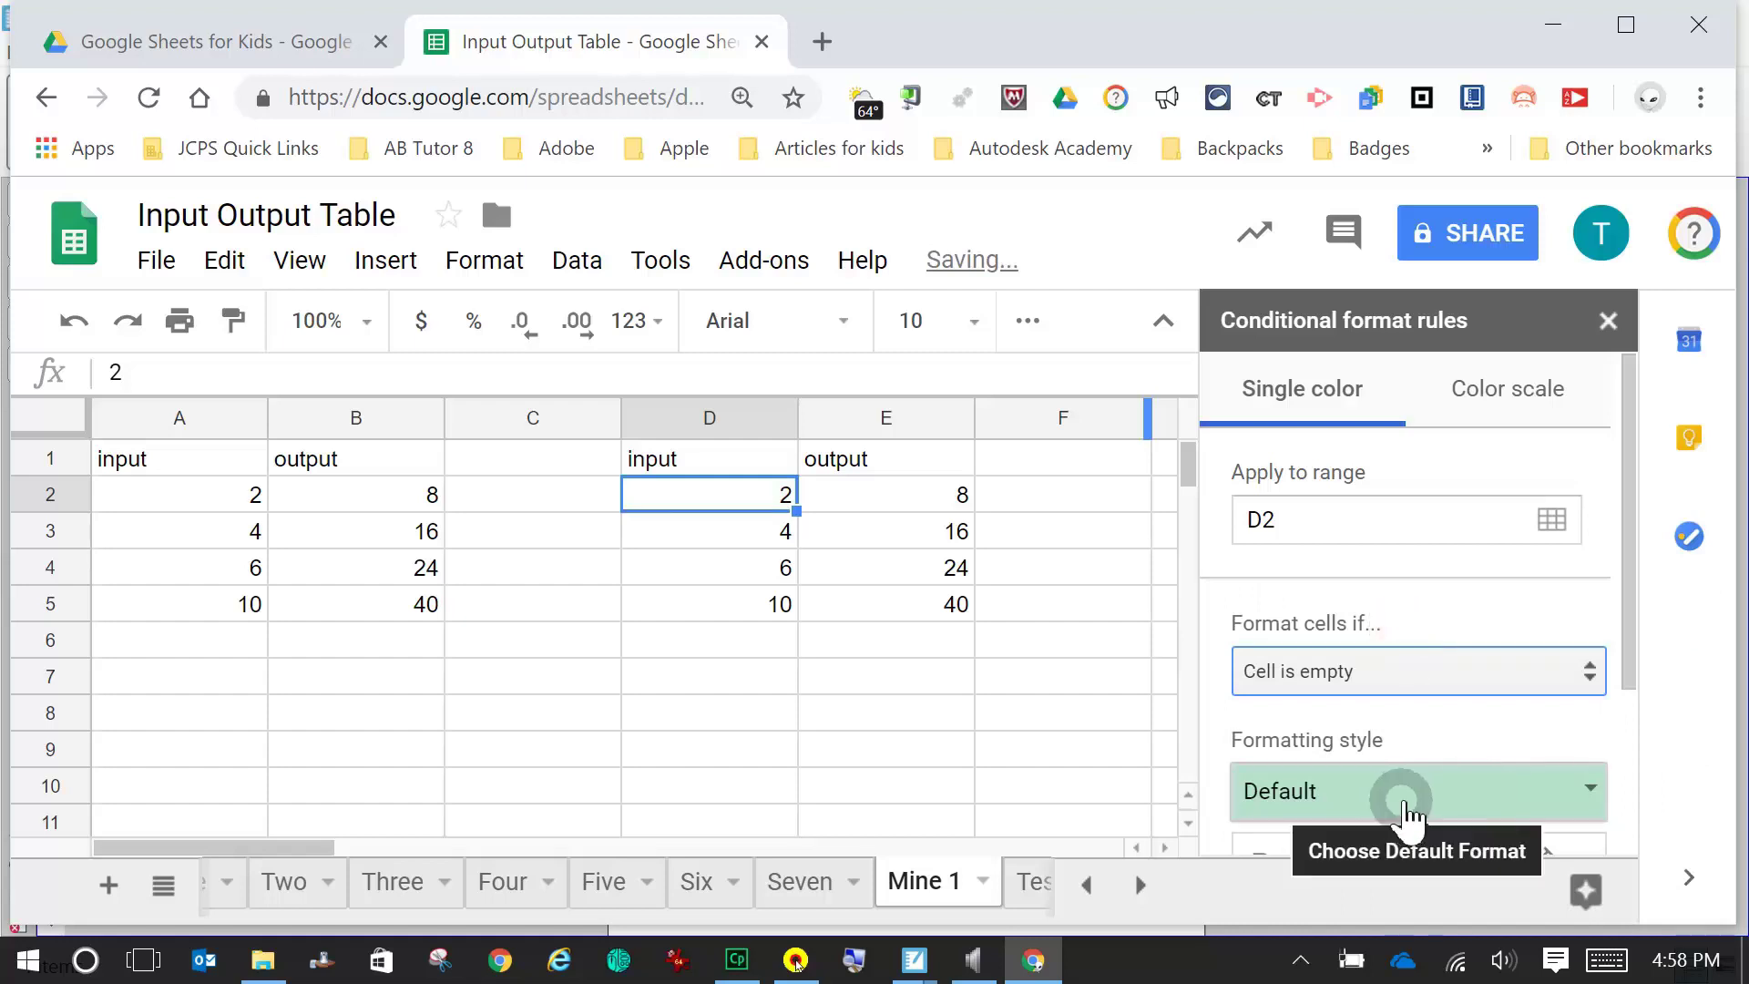
# - Style the empty-cell rule with the Green text preset, recolor its text to black, and save the rule
pyautogui.moveTo(1624, 587); pyautogui.dragTo(1624, 700)
pyautogui.click(1596, 638)
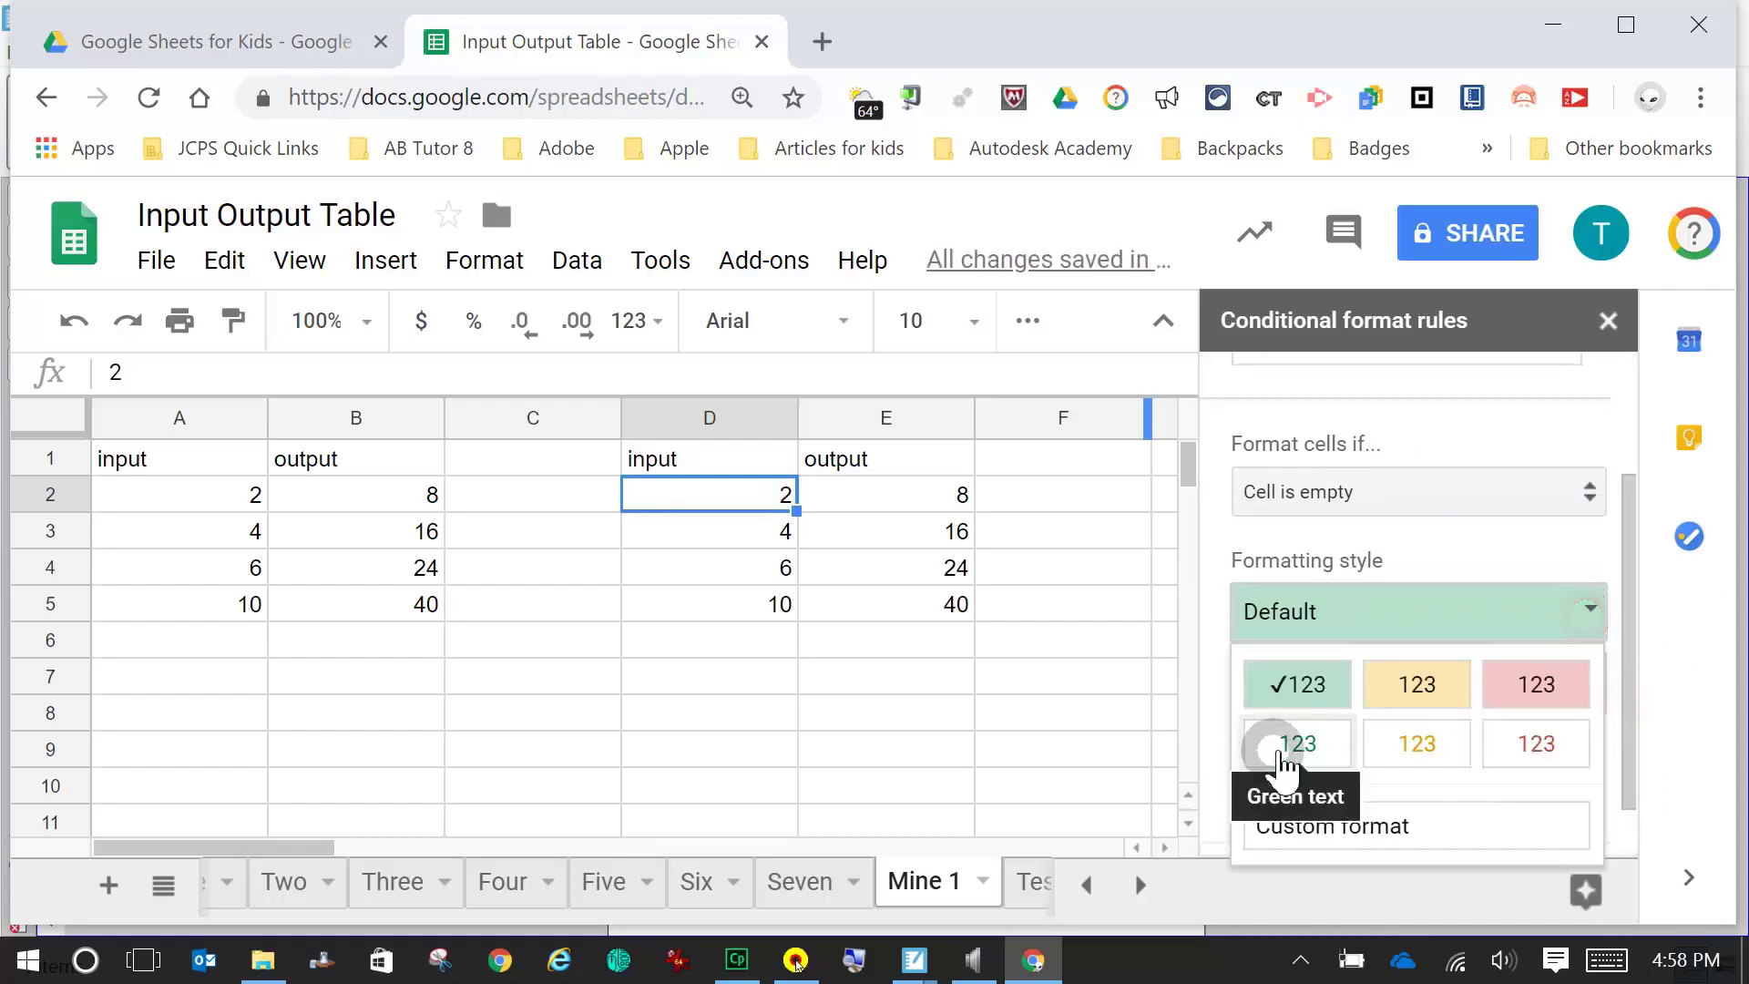
pyautogui.click(1341, 752)
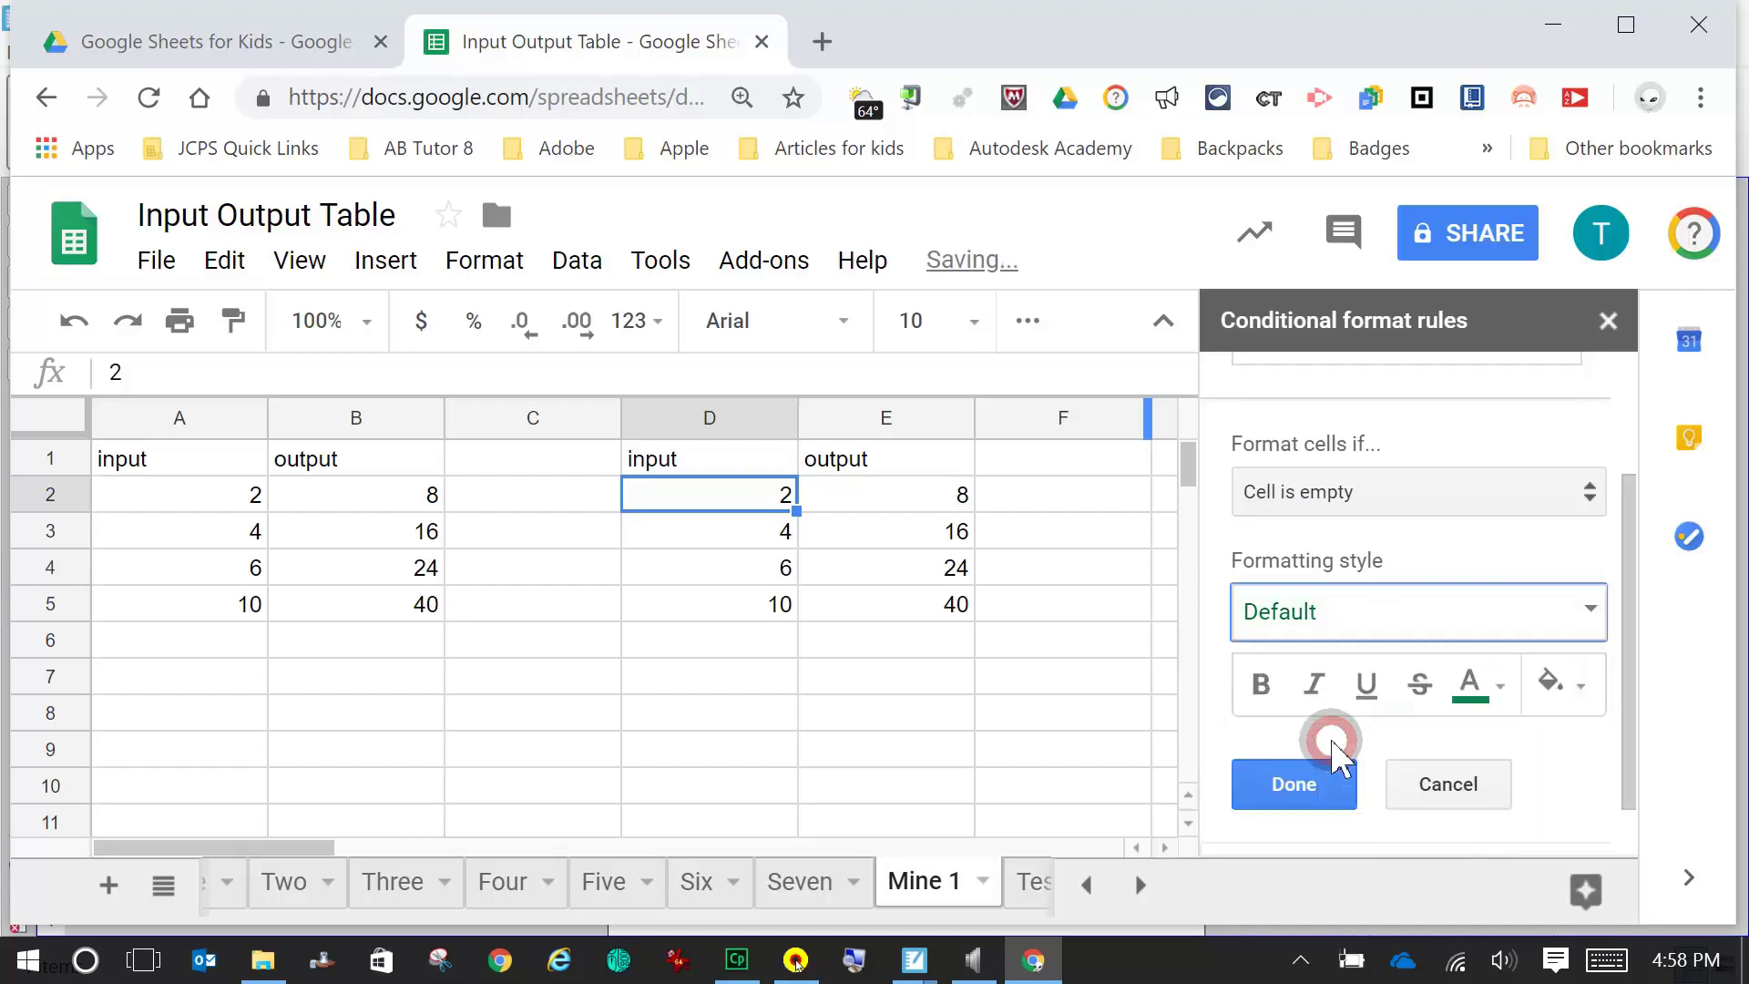
pyautogui.click(1502, 688)
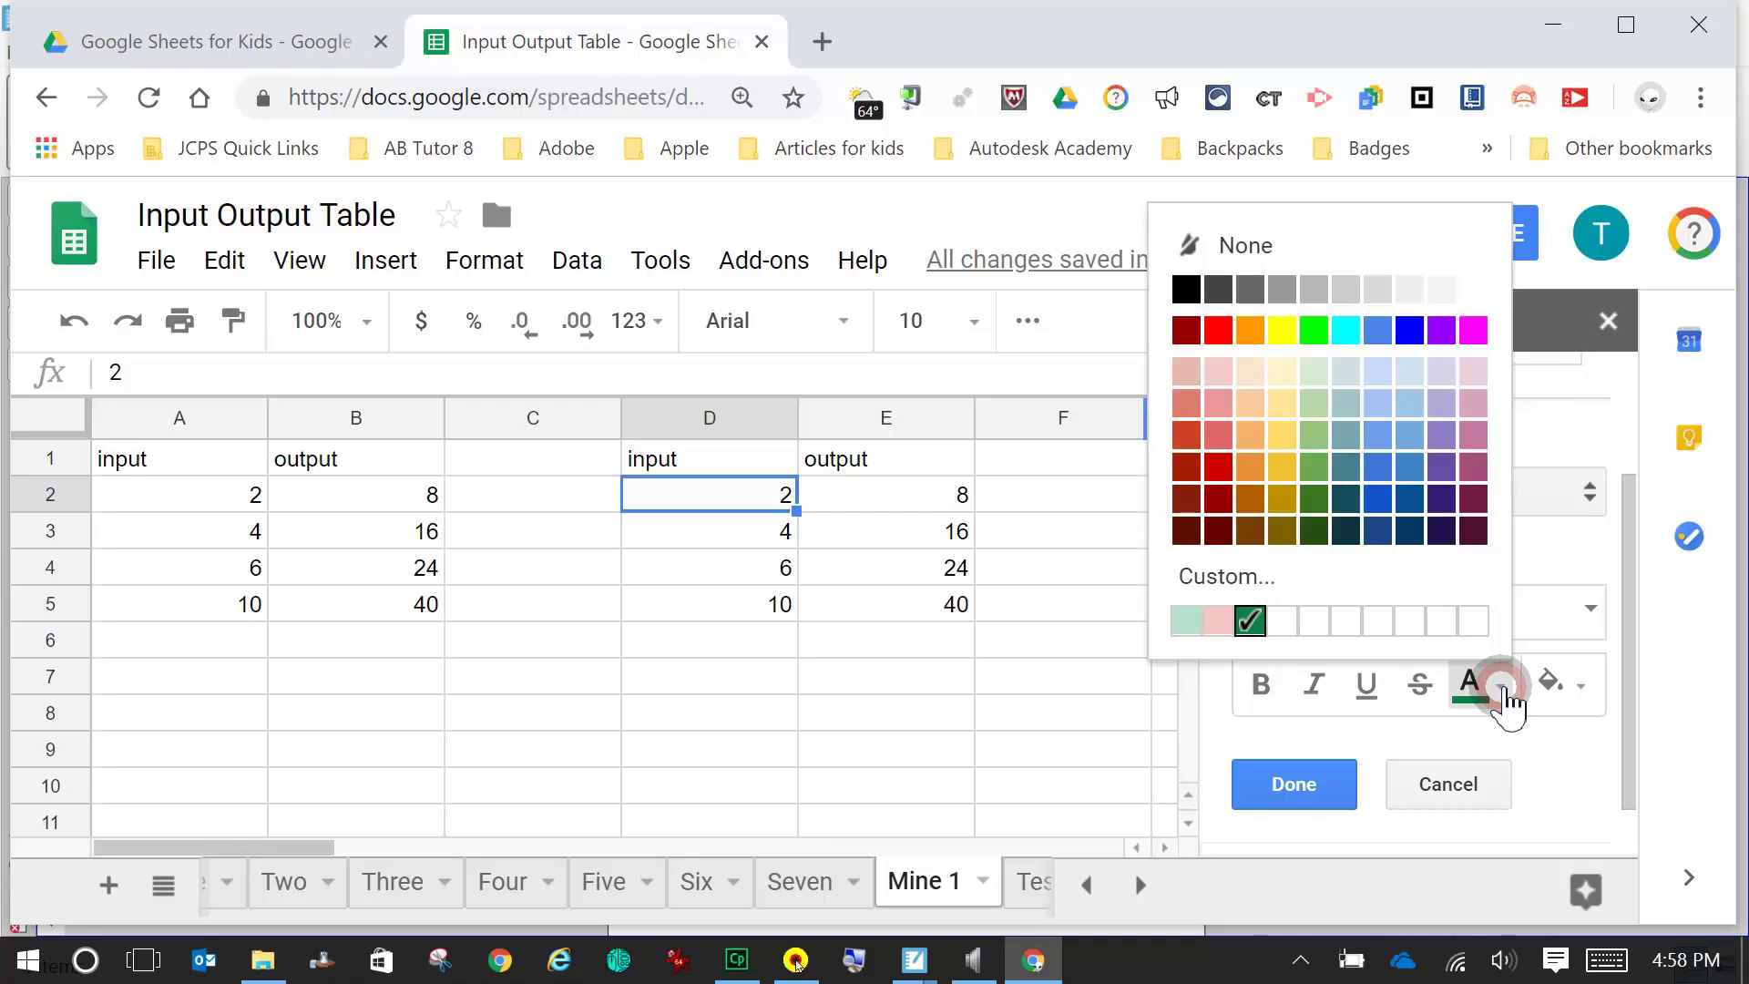
pyautogui.click(1186, 290)
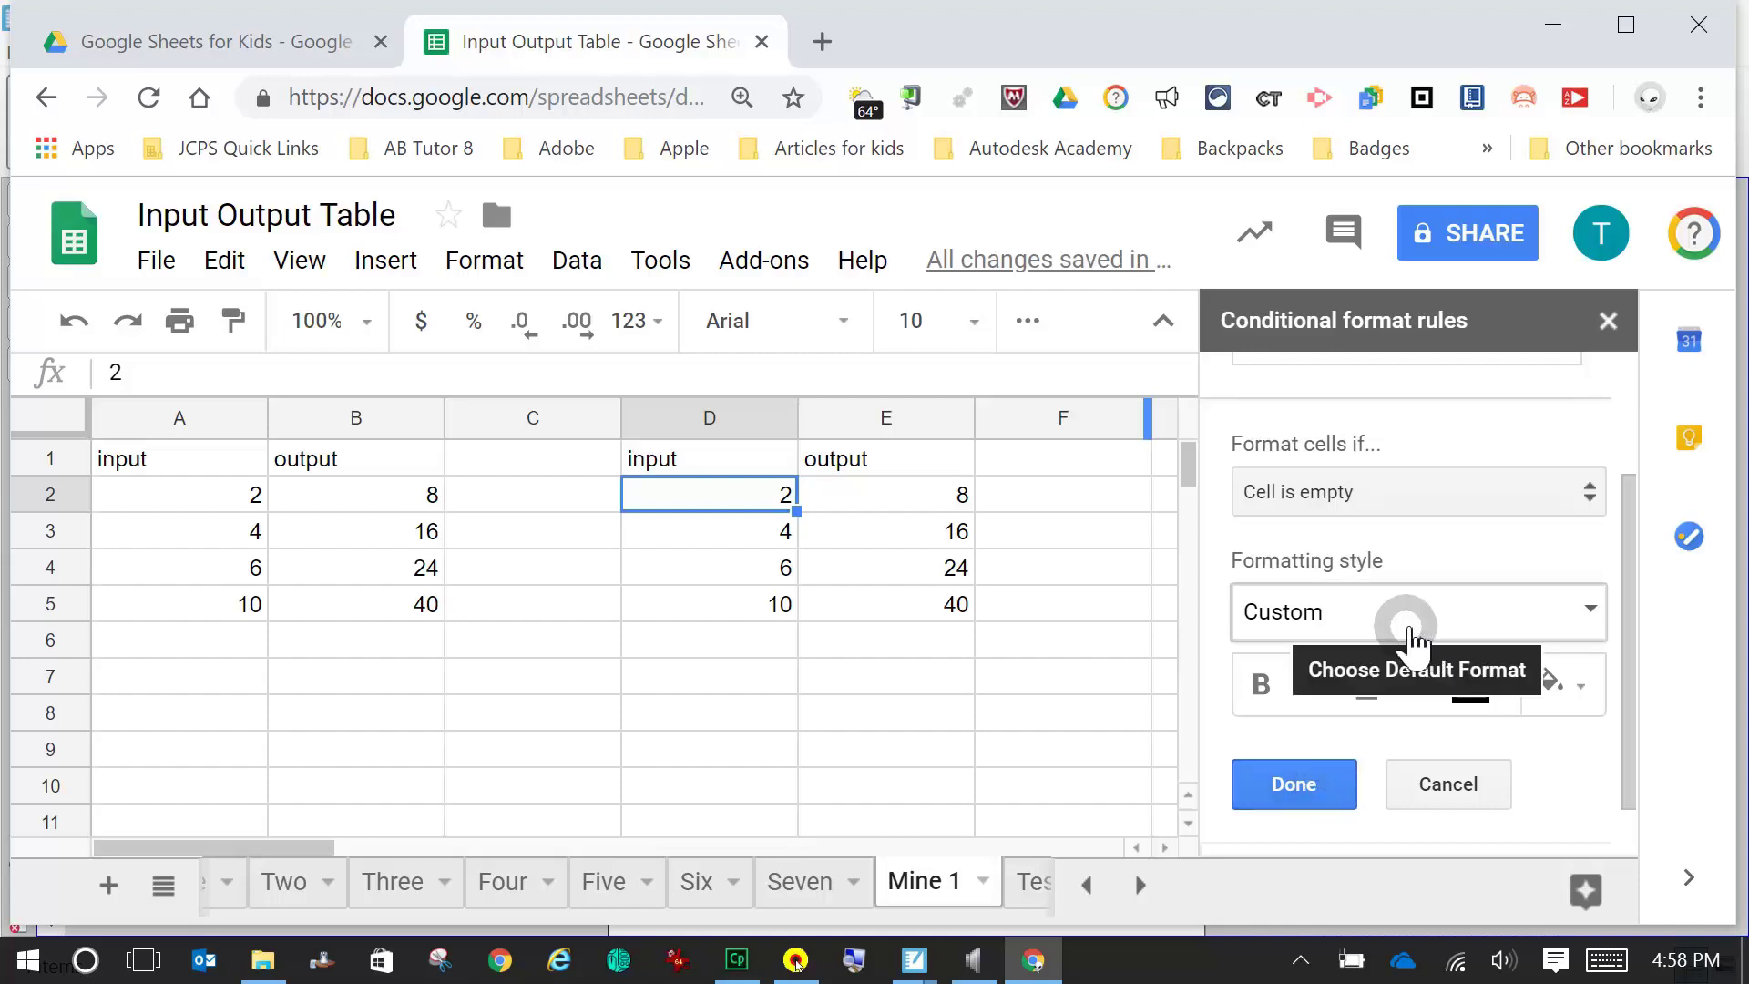
pyautogui.click(1323, 798)
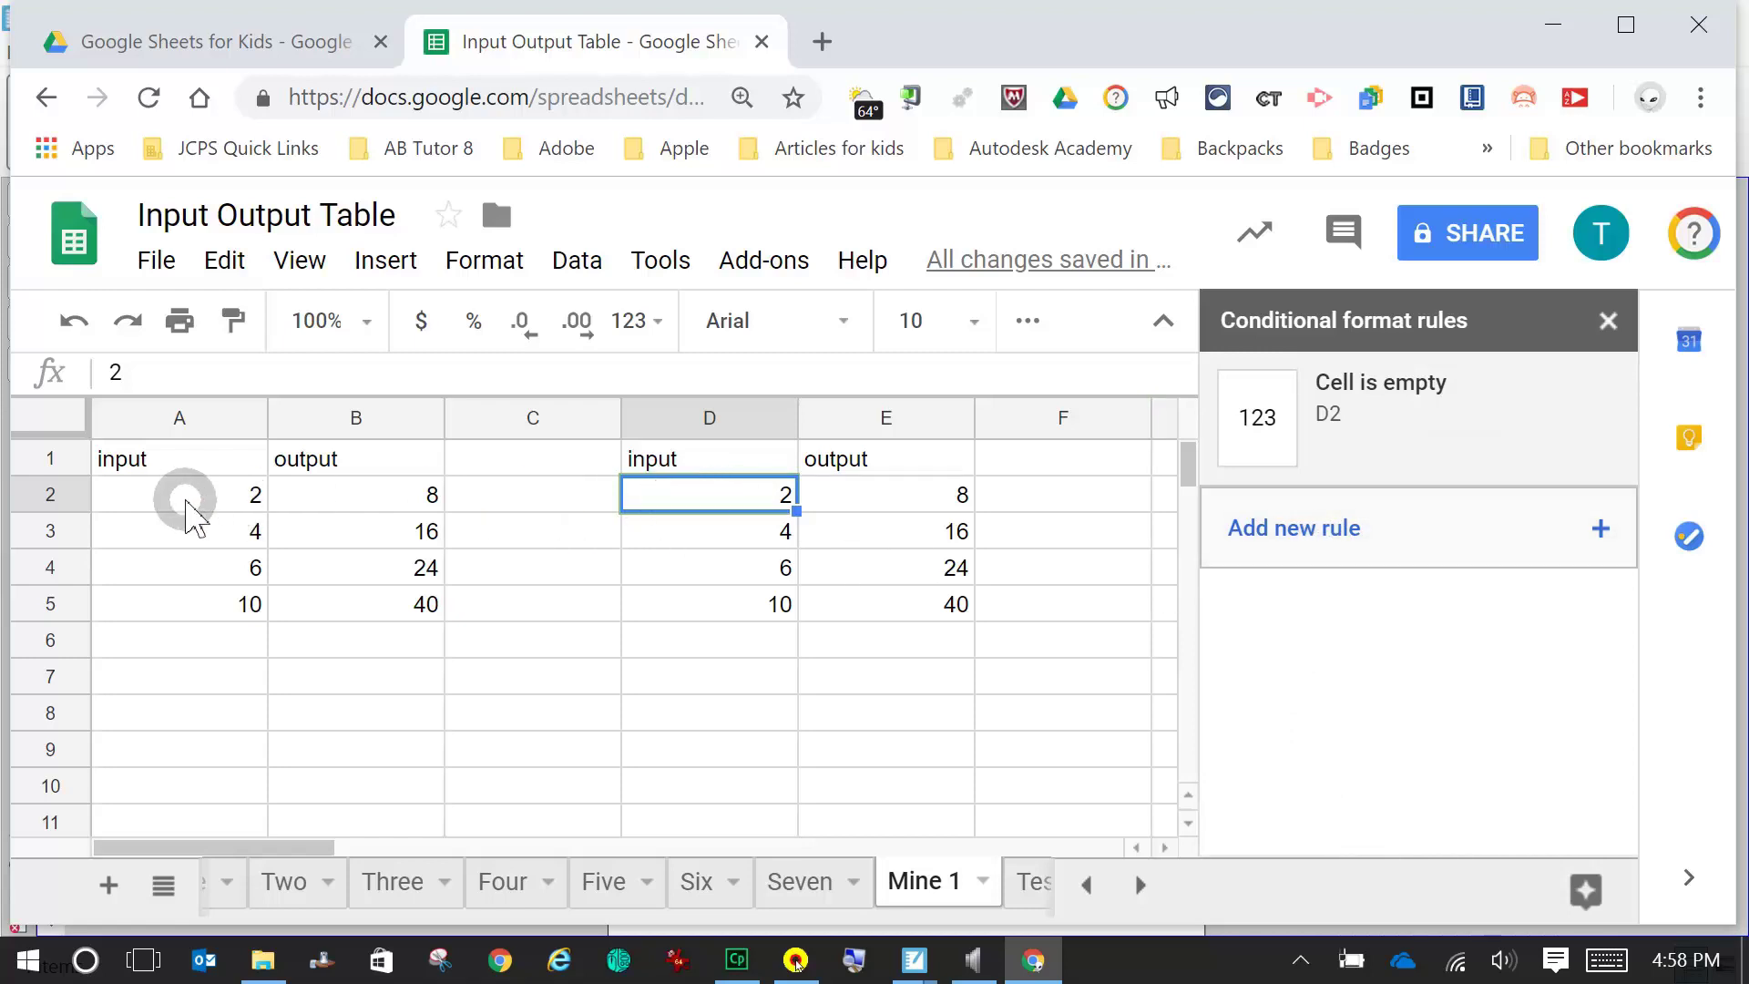
pyautogui.click(191, 512)
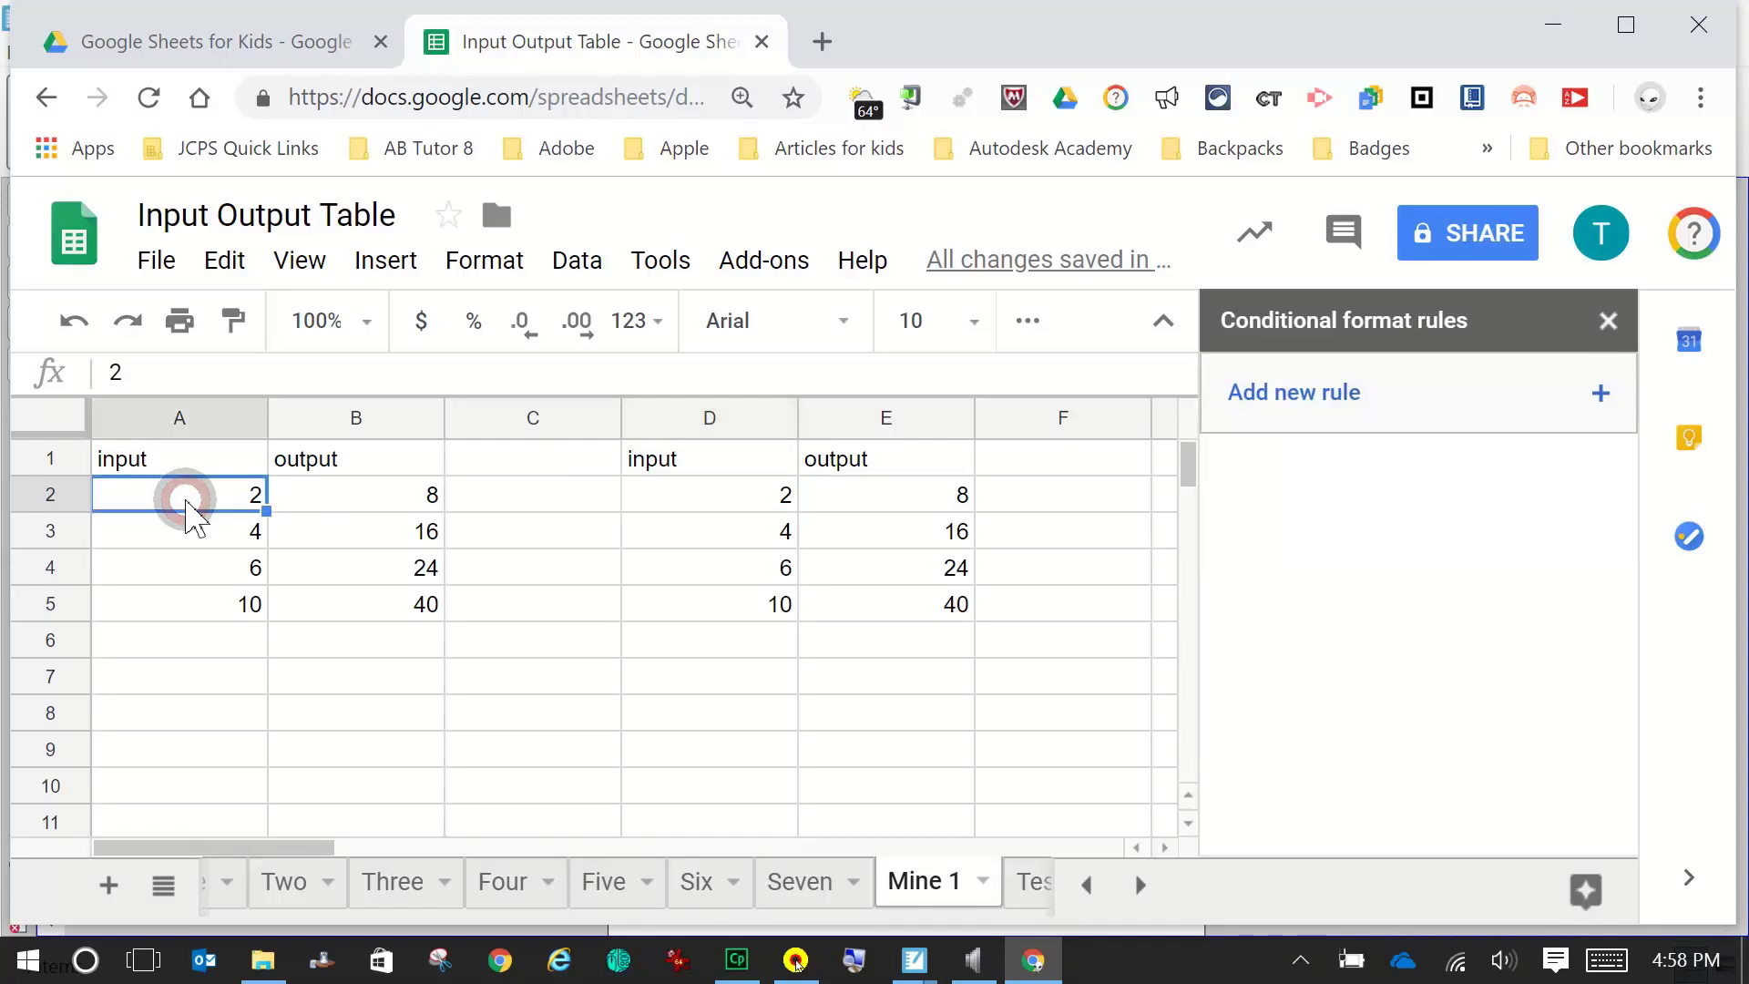
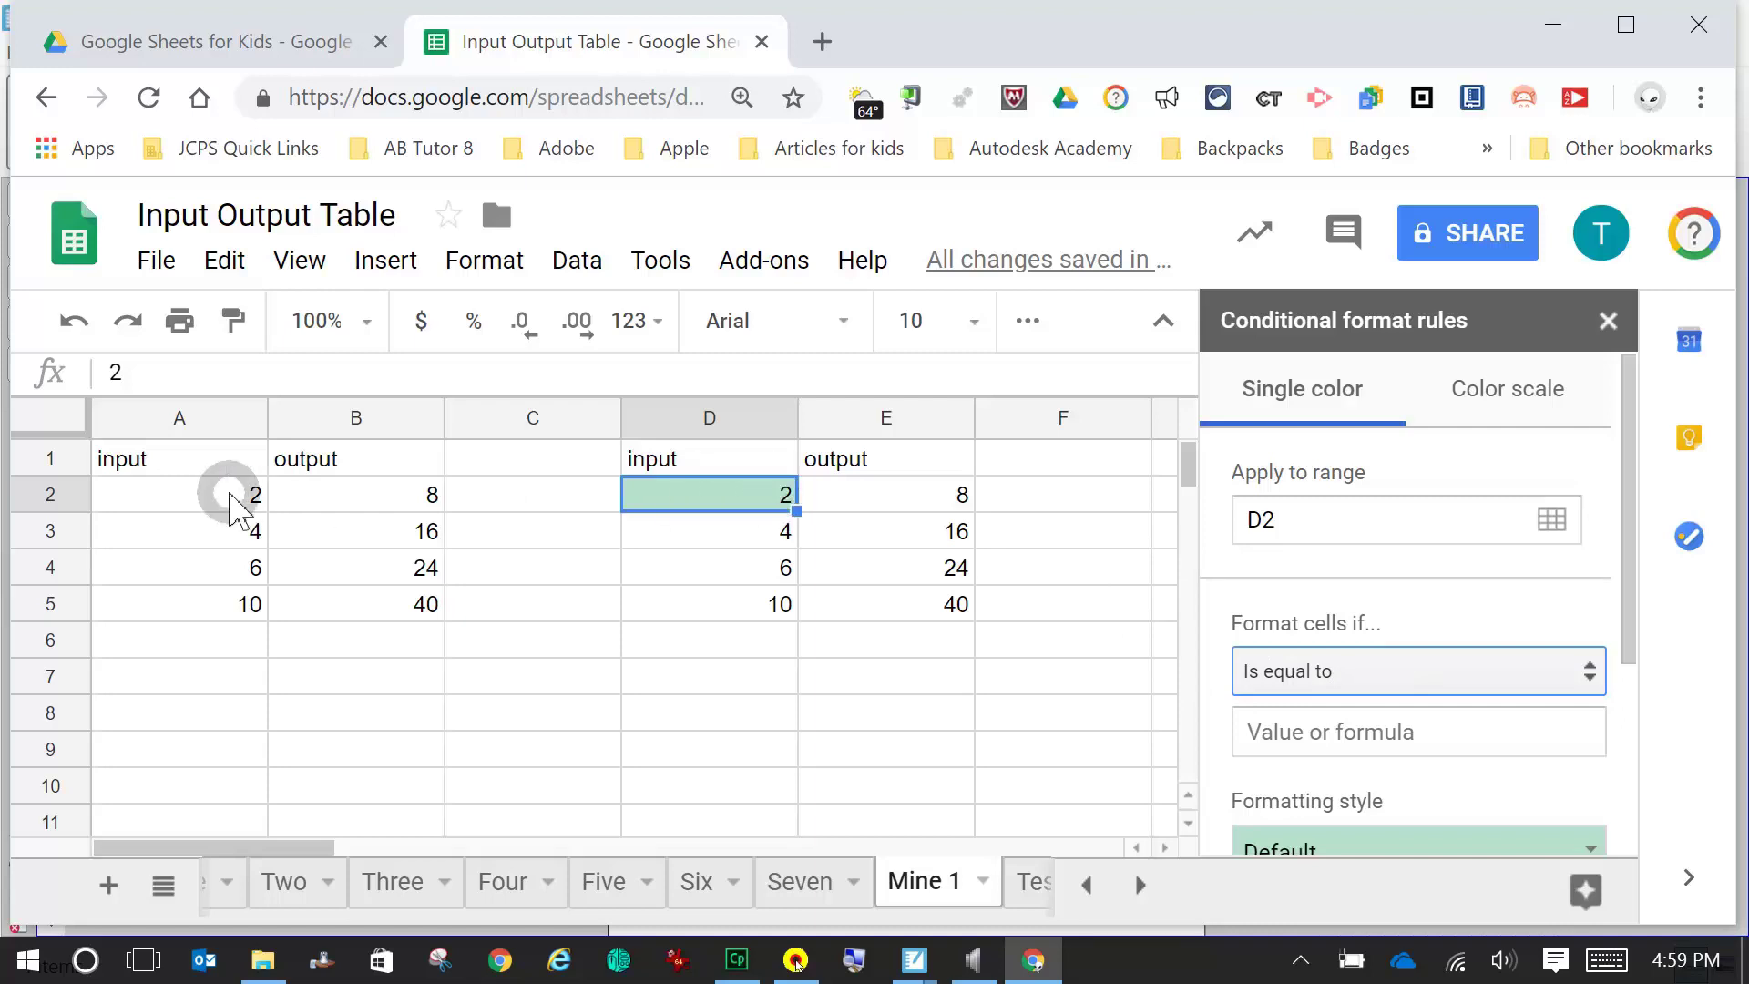
pyautogui.click(232, 497)
pyautogui.click(710, 501)
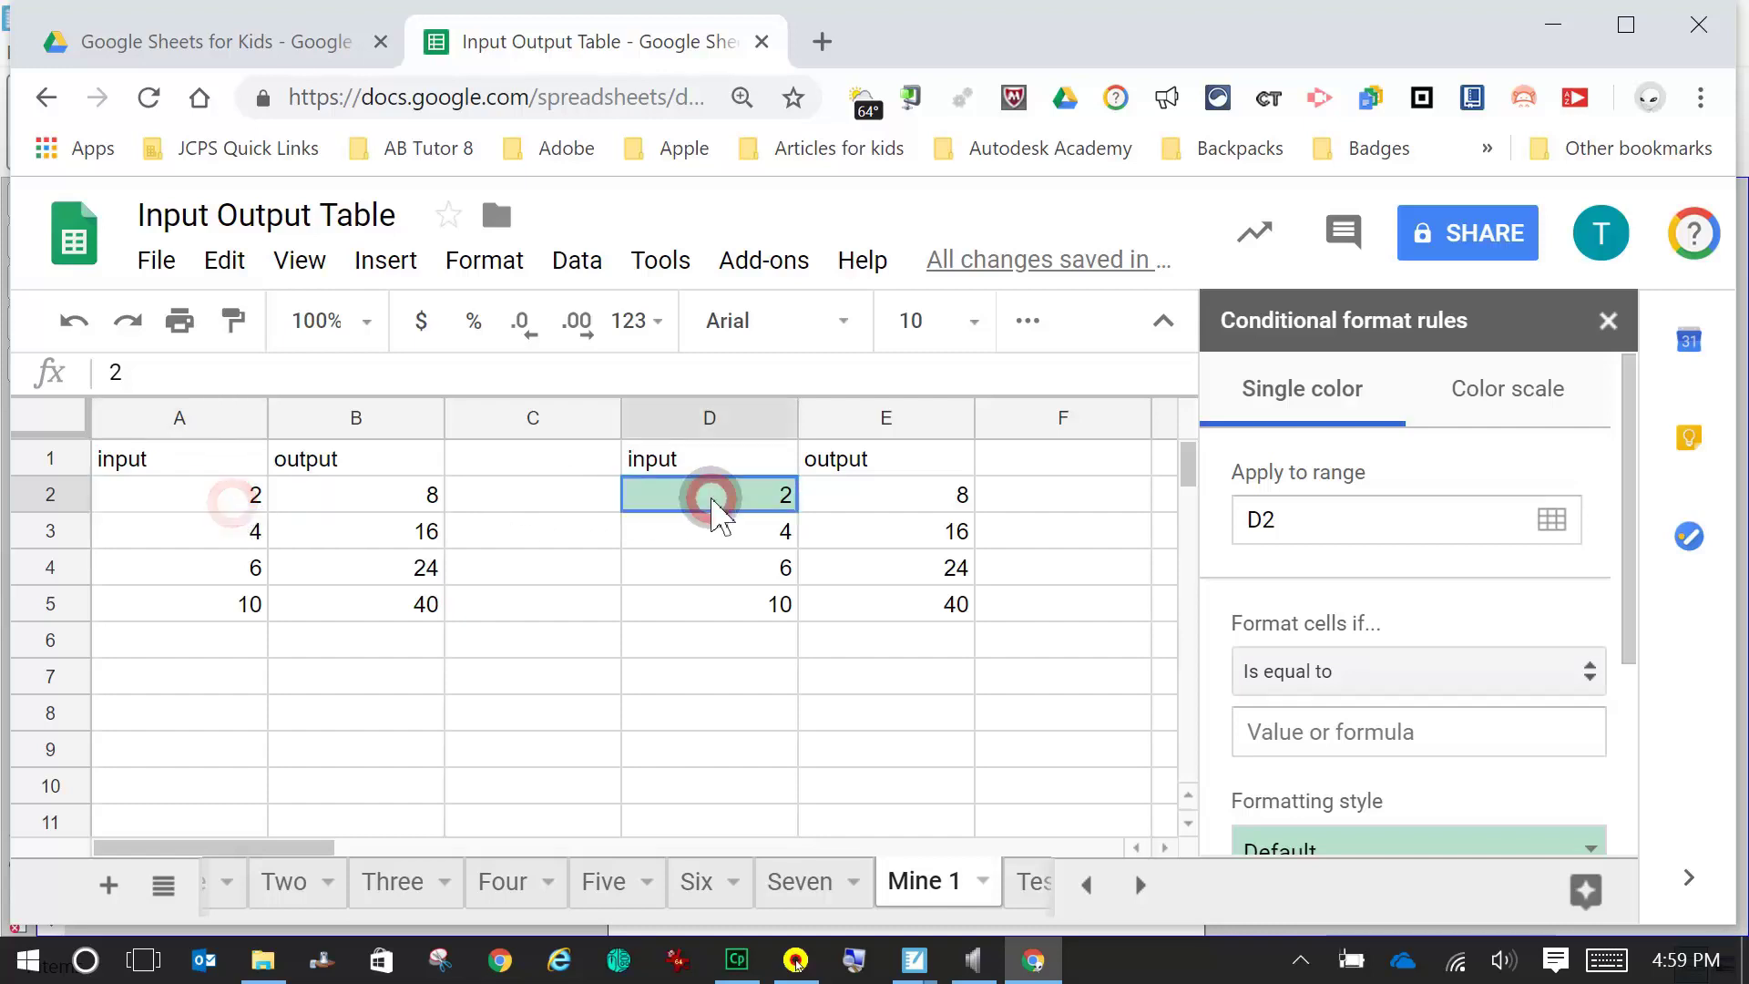
pyautogui.click(226, 506)
pyautogui.click(727, 503)
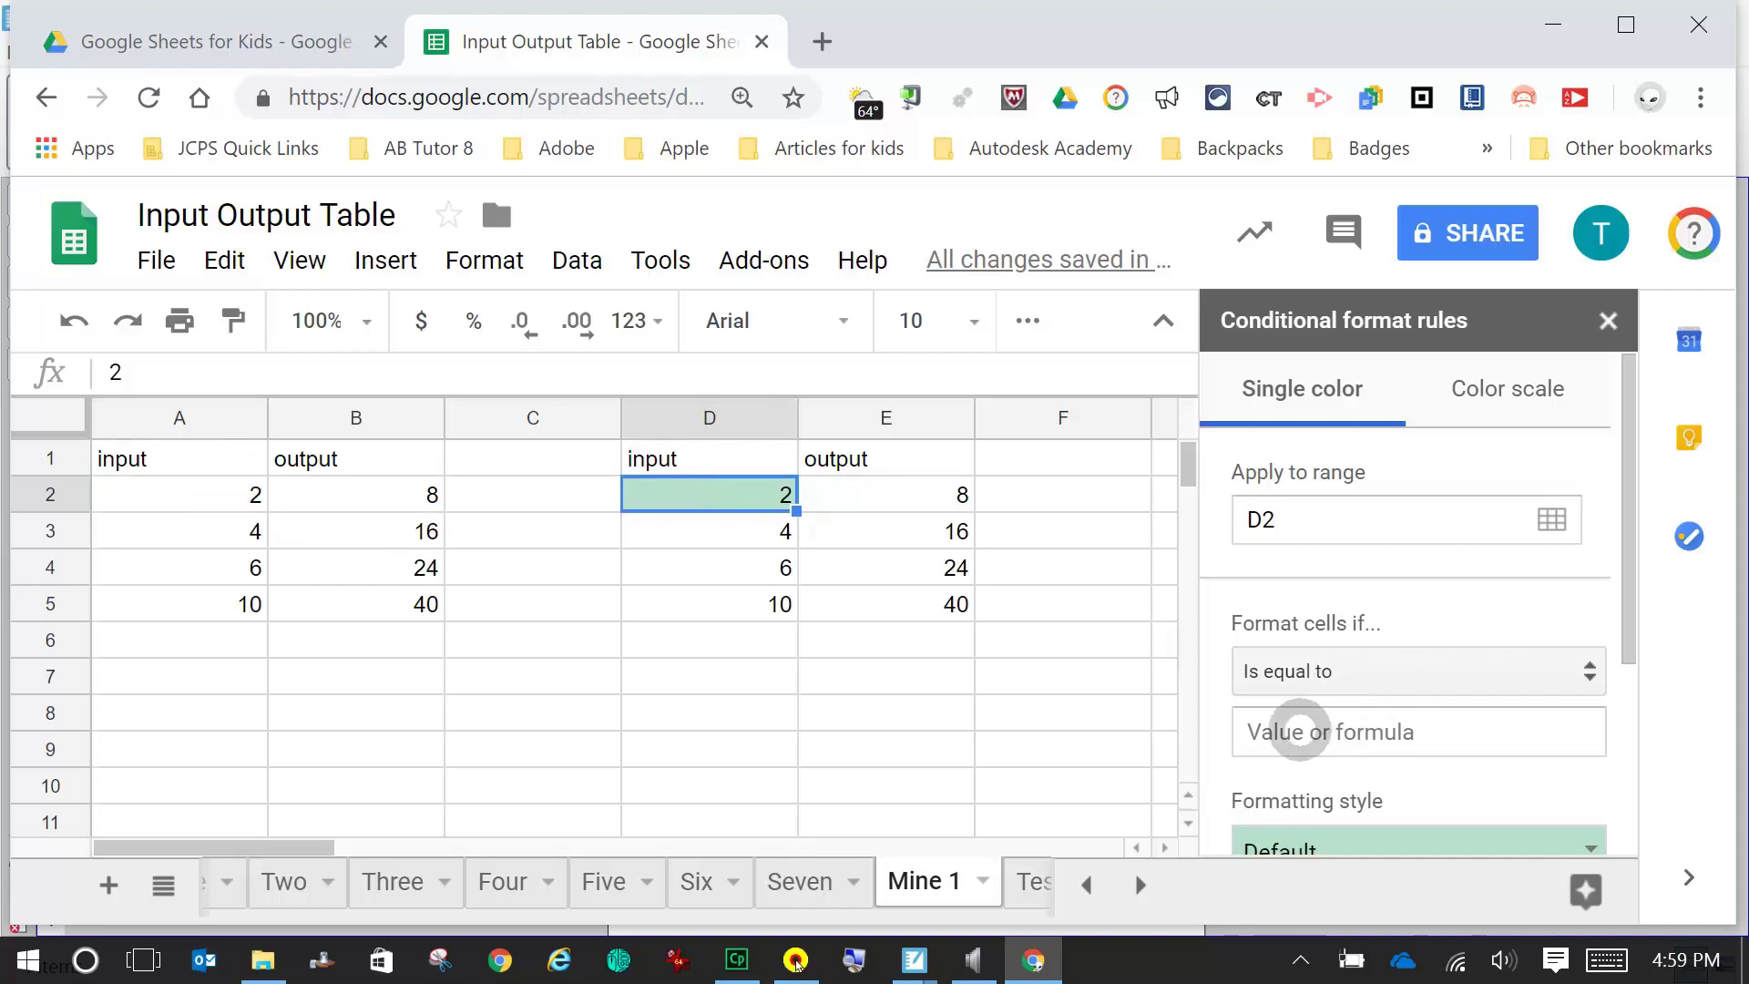
# - Enter =A2 as the comparison value of the Is equal to rule for cell D2
pyautogui.click(1279, 733)
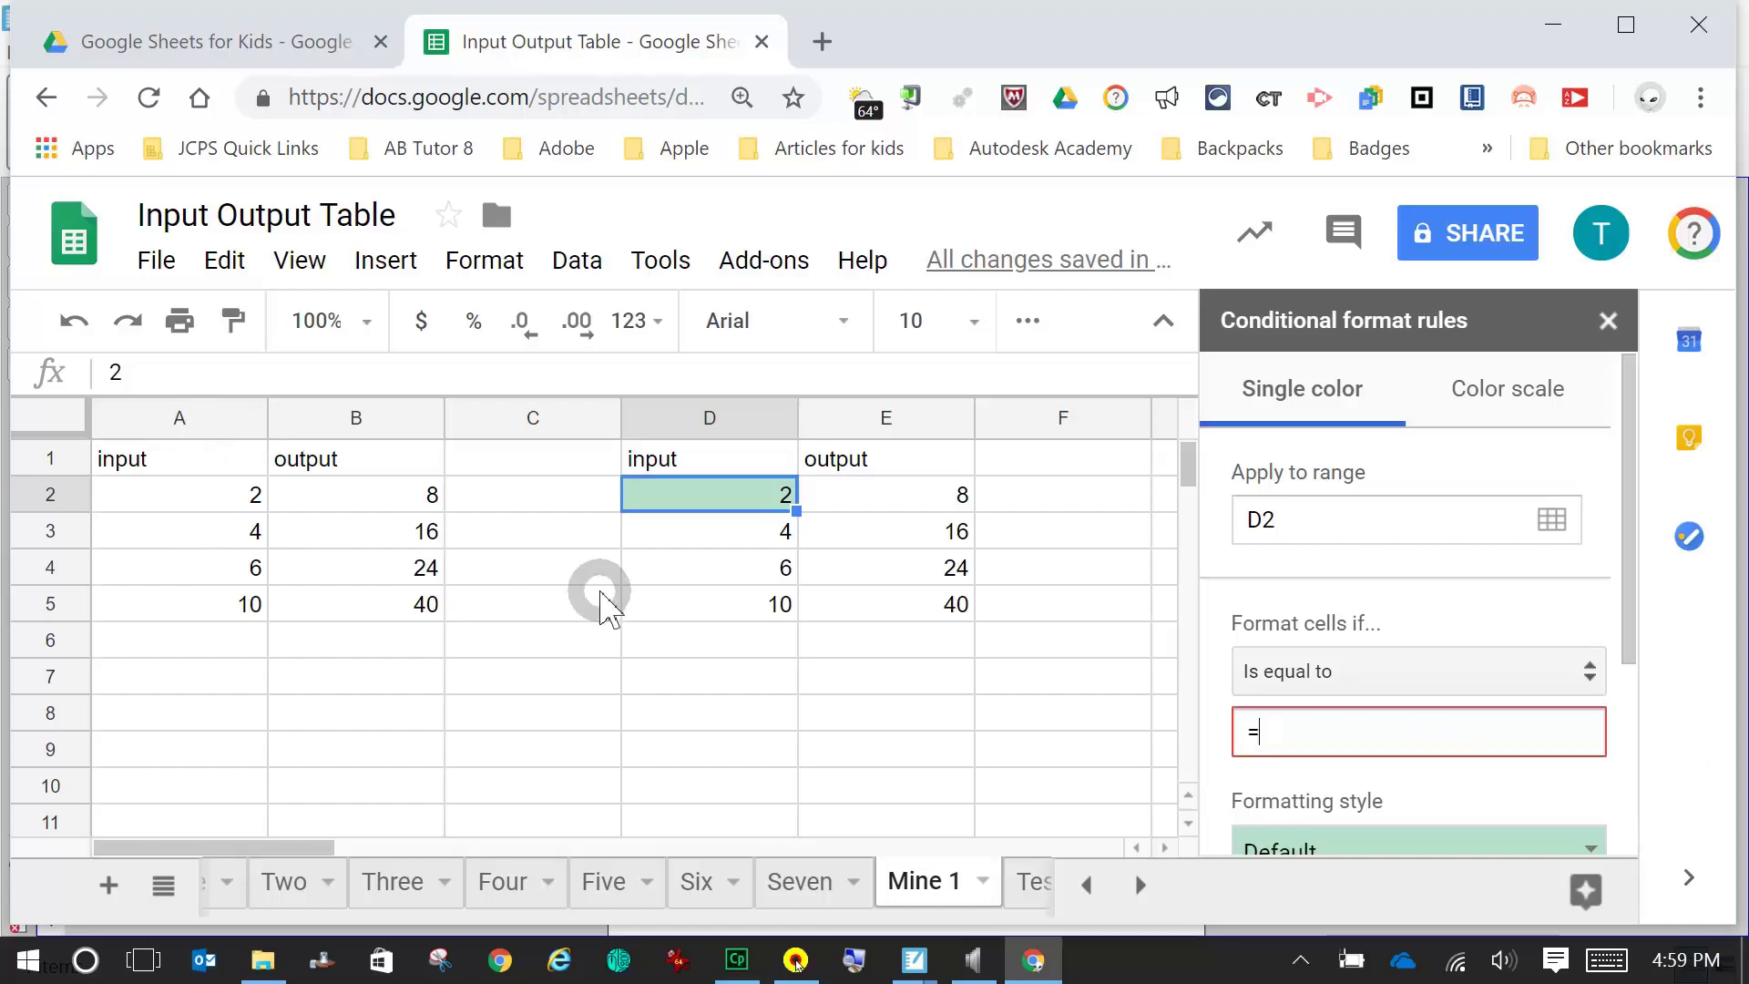
pyautogui.press('shift')
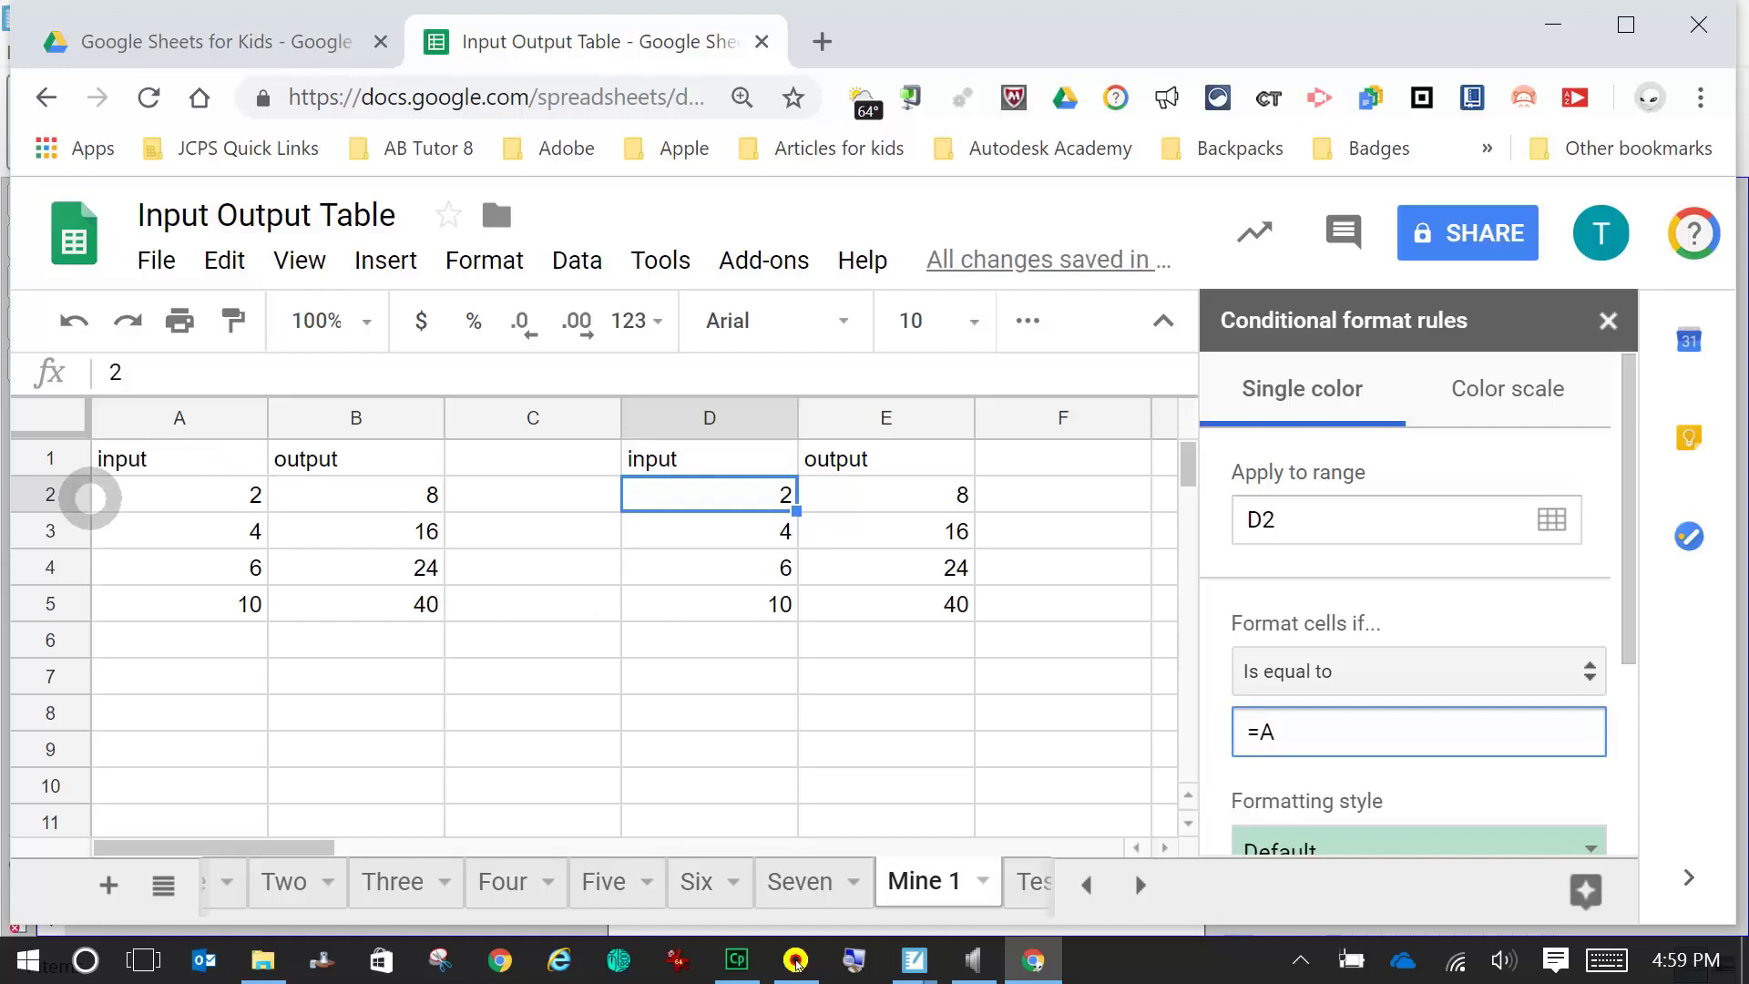
pyautogui.write('2')
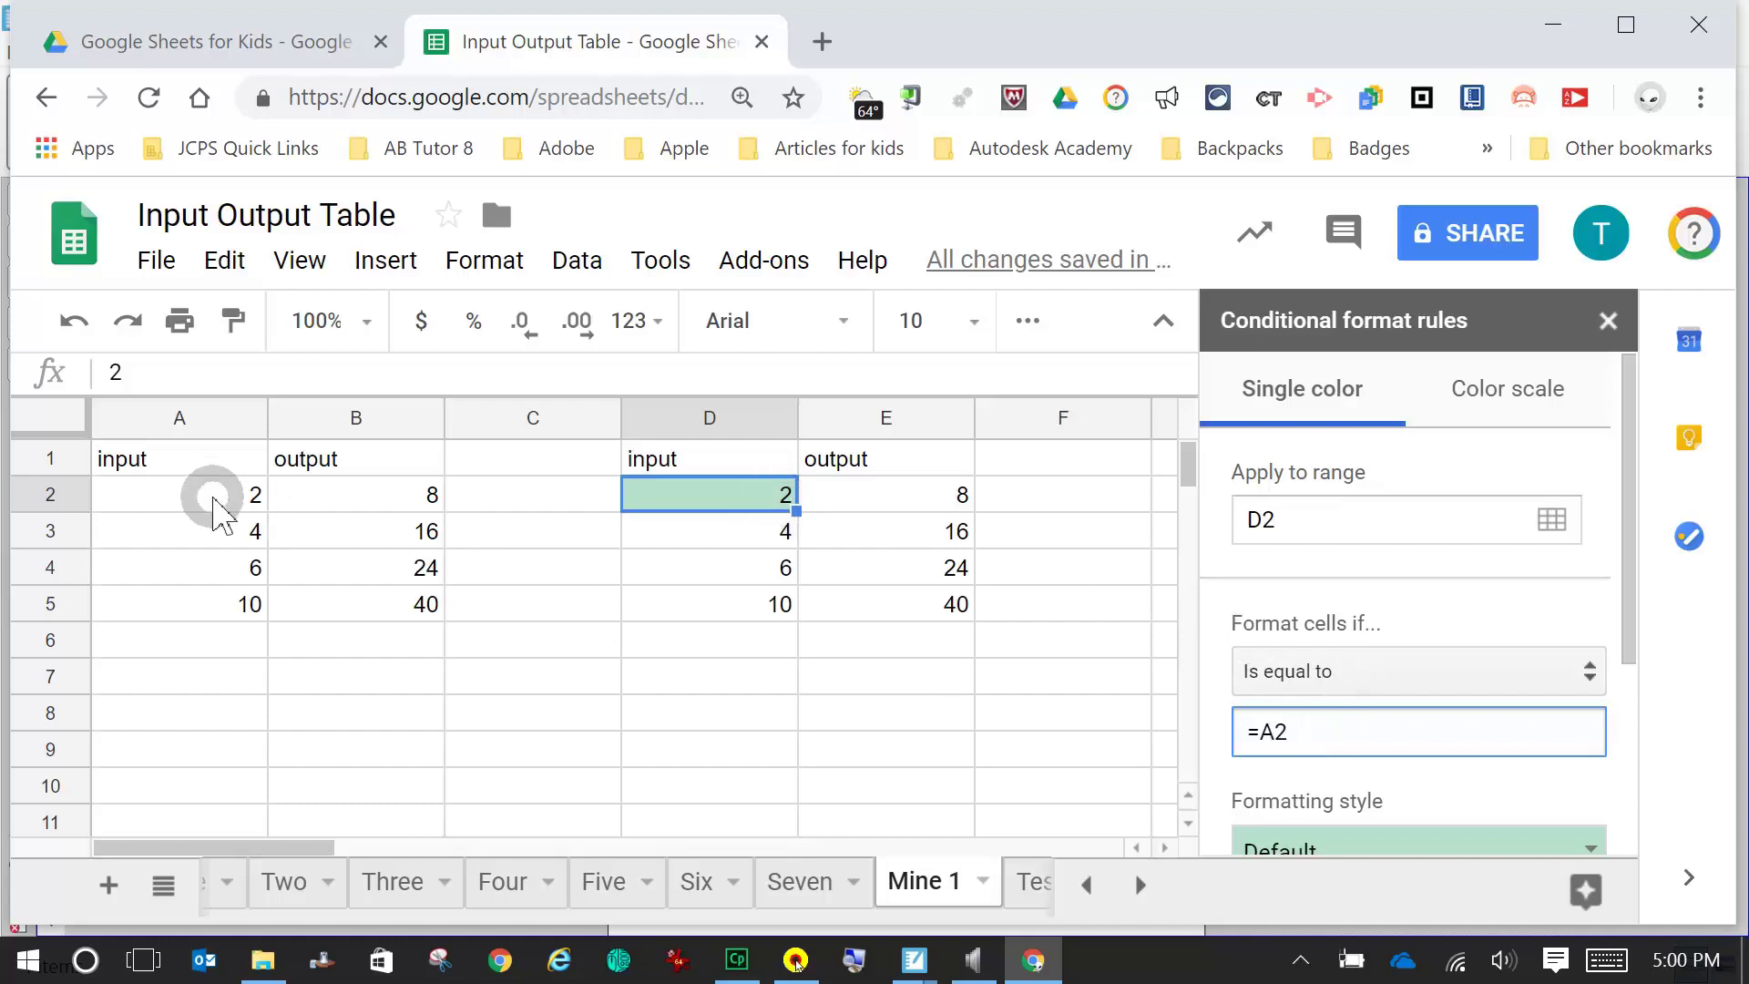
# - Use the default green background as the formatting style of the =A2 rule and save it
pyautogui.moveTo(1631, 469); pyautogui.dragTo(1639, 579)
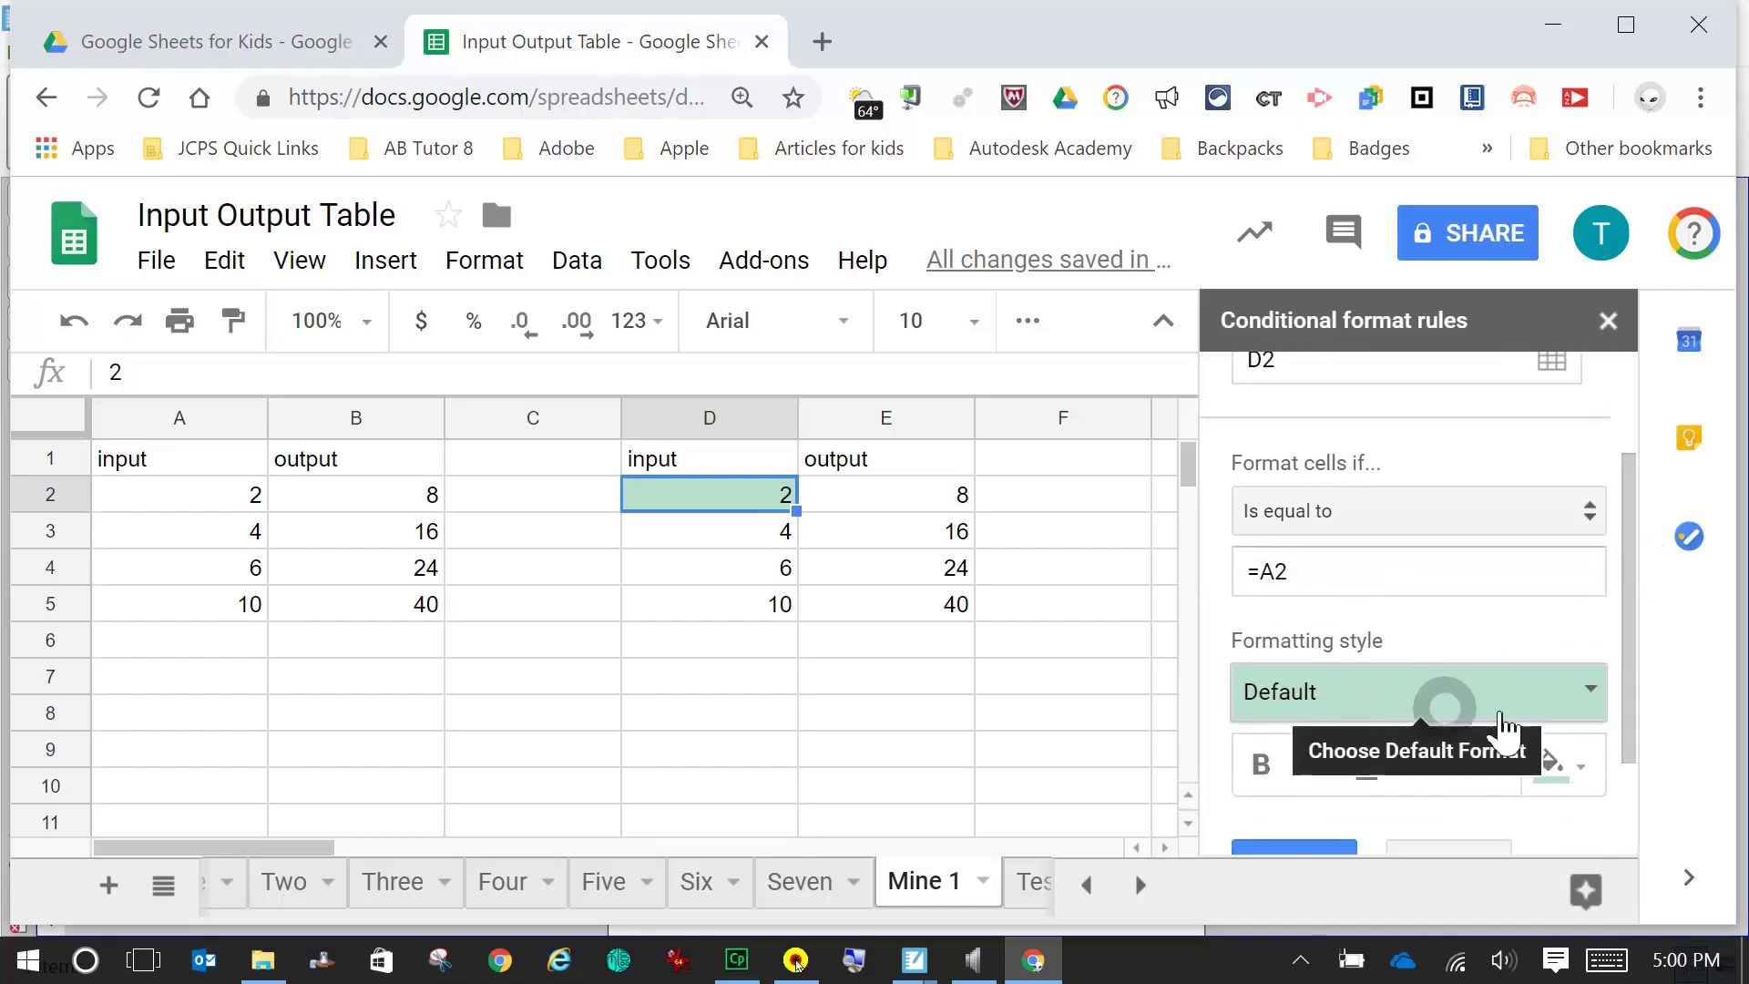
pyautogui.click(1555, 719)
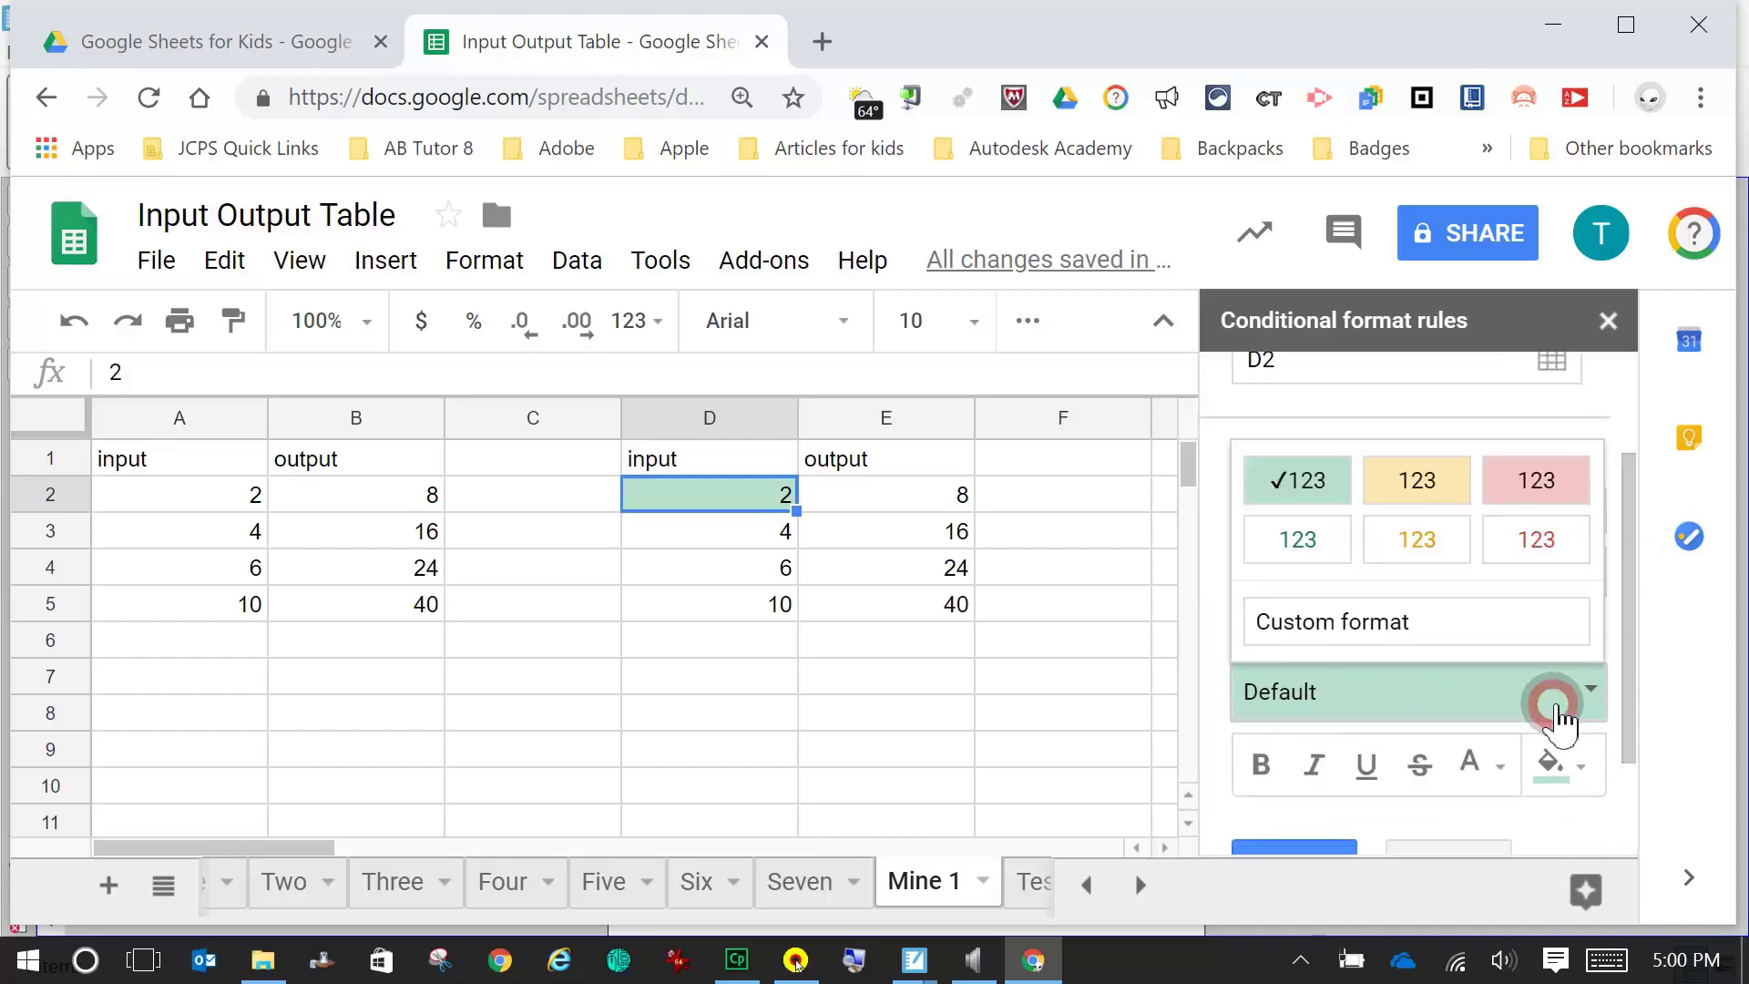
pyautogui.click(1309, 475)
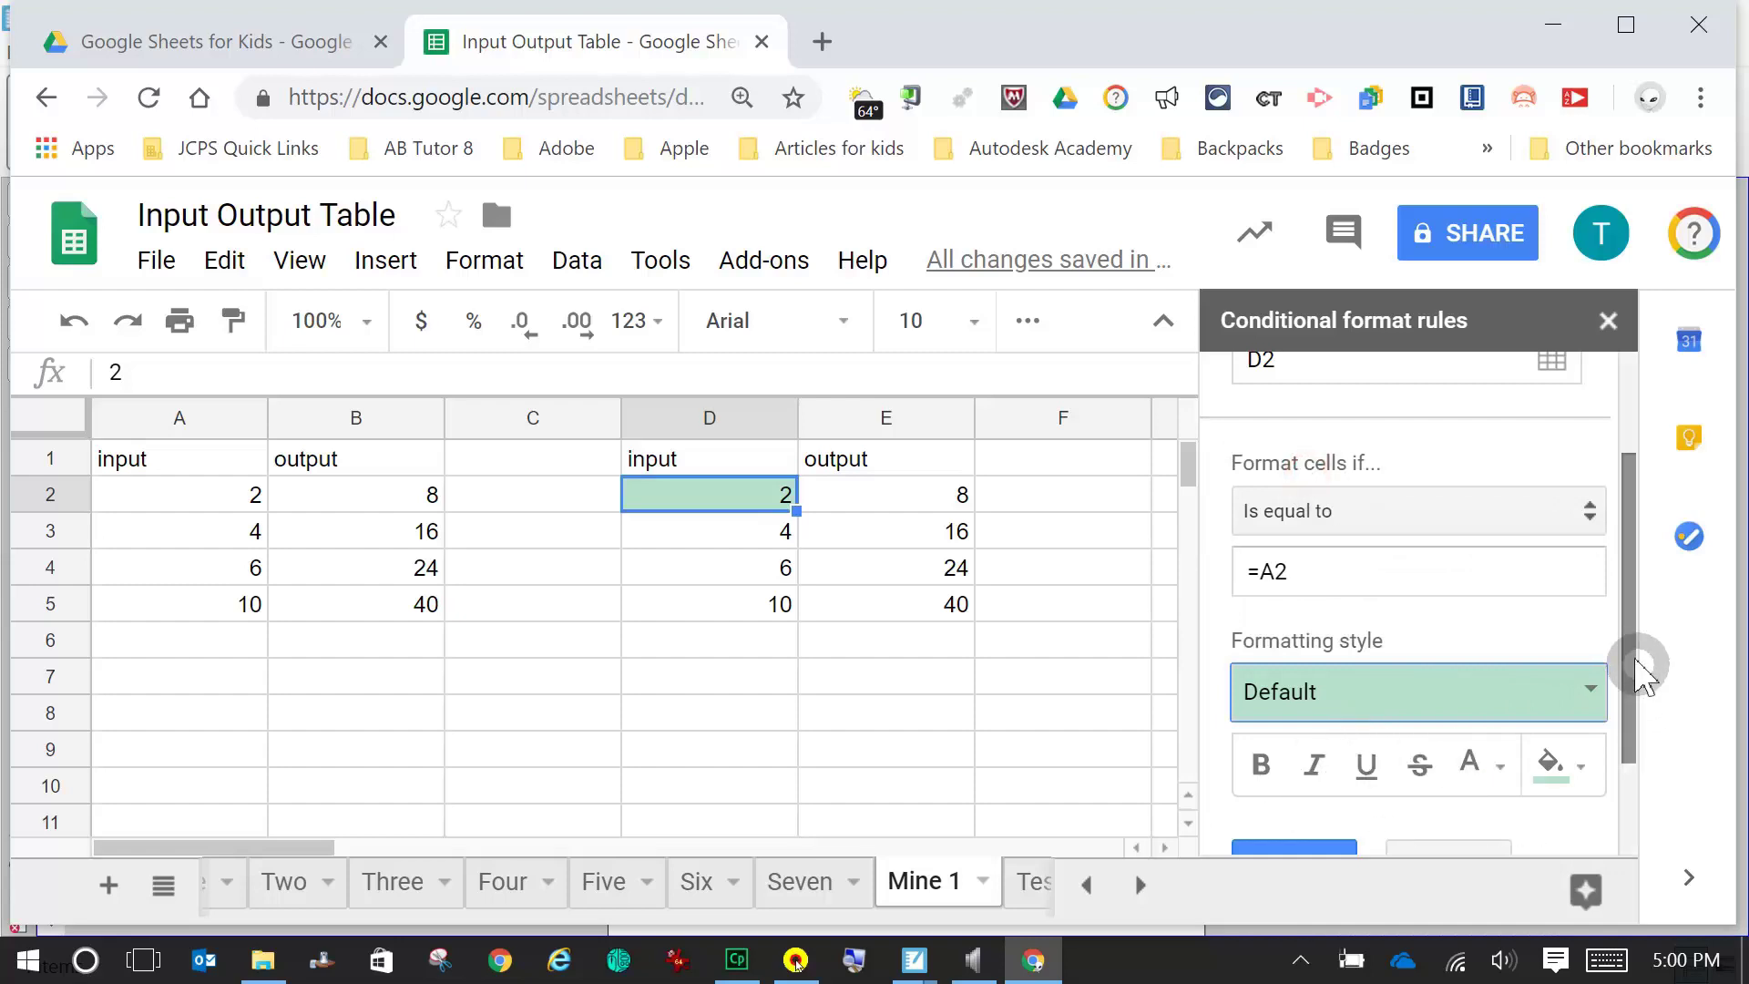
pyautogui.moveTo(1640, 656); pyautogui.dragTo(1637, 715)
pyautogui.click(1332, 783)
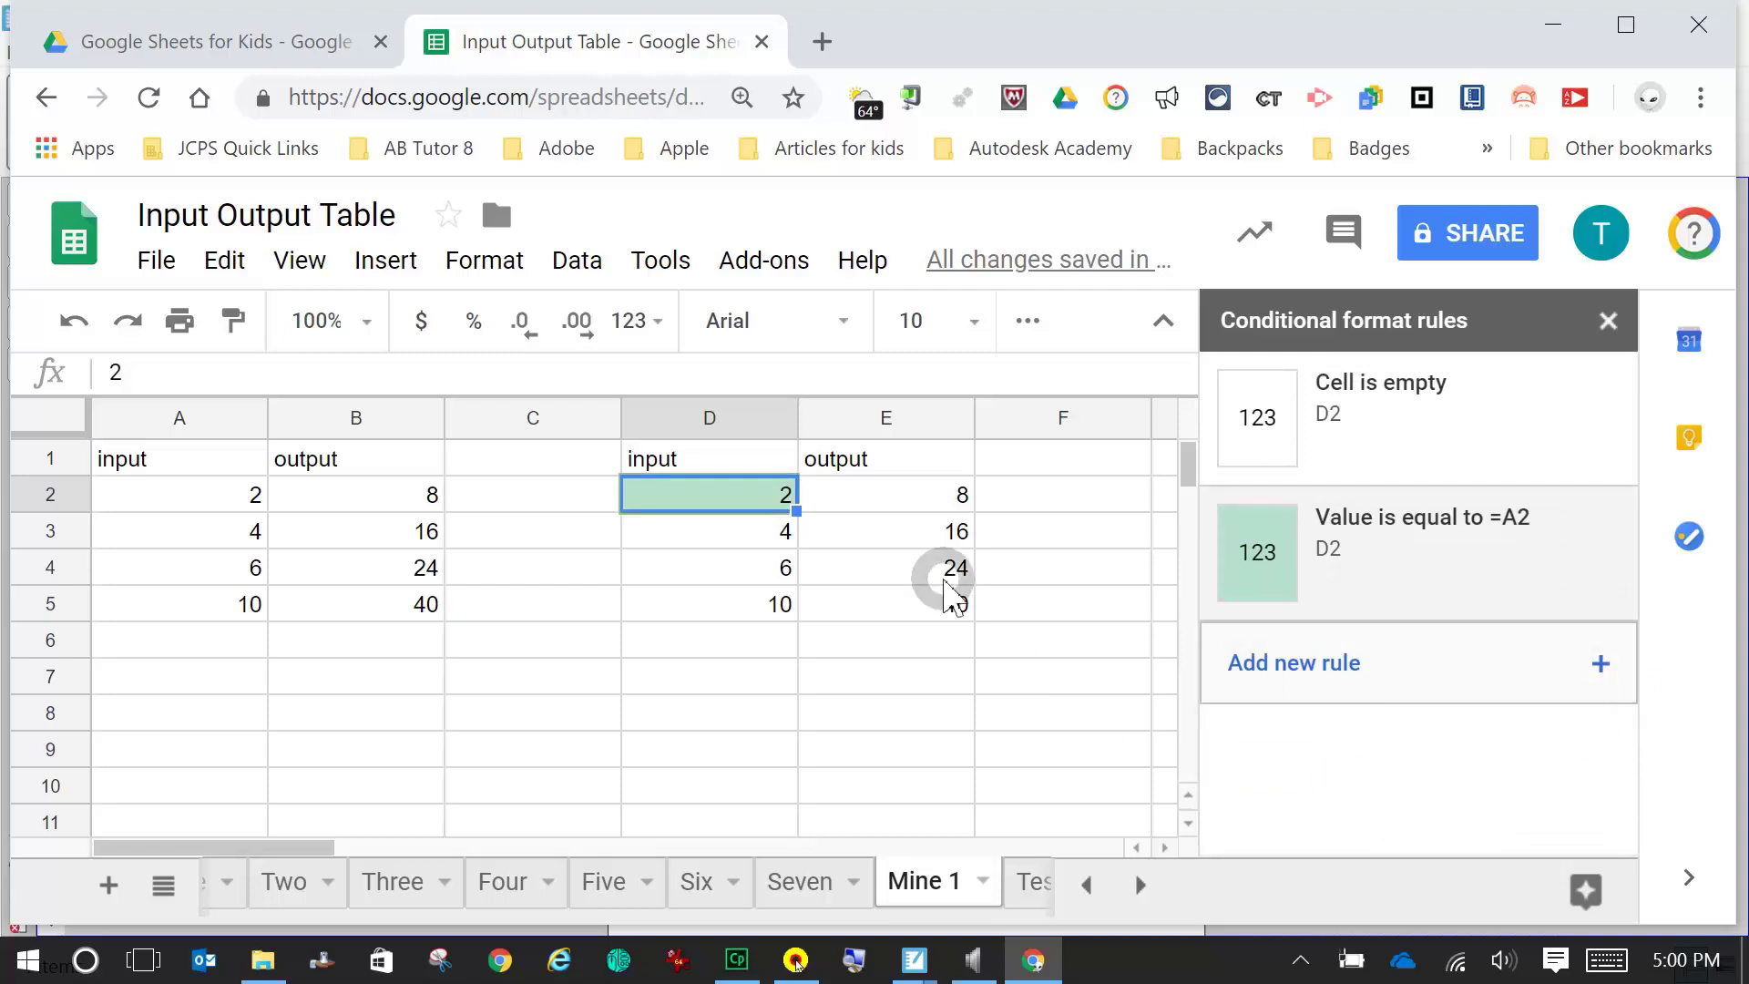
# - Clear the input value in cell D2 of the duplicated table
pyautogui.click(745, 501)
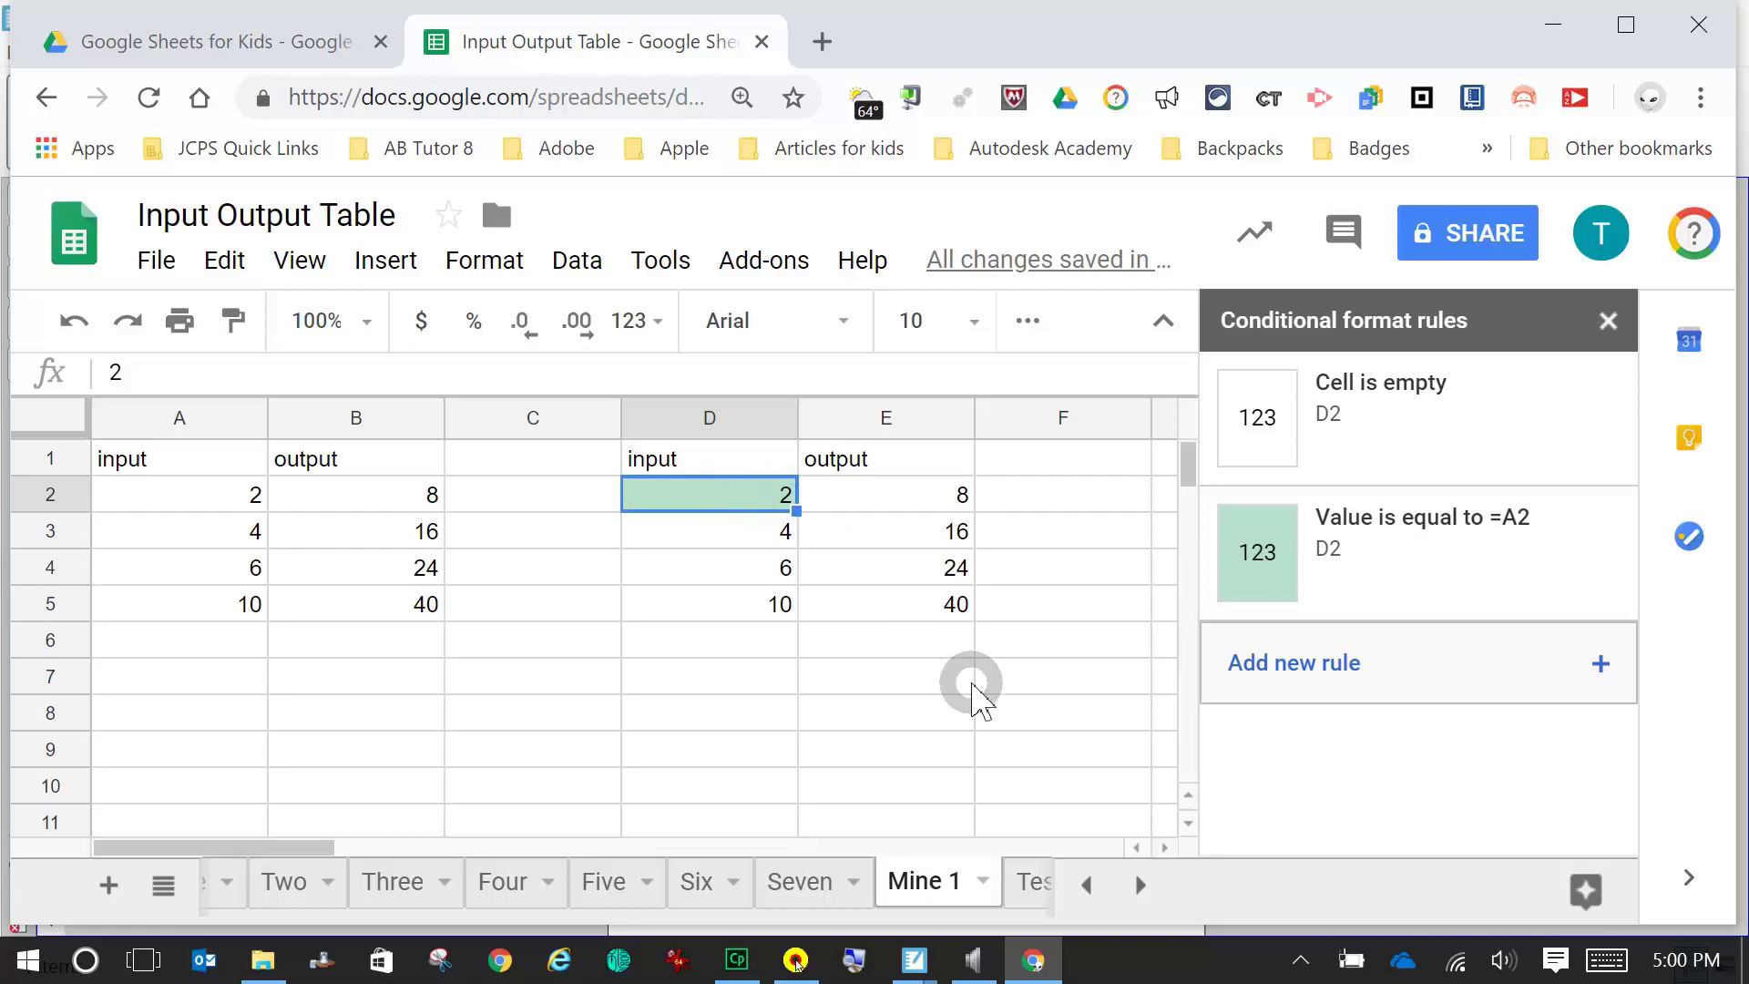
pyautogui.press('Delete')
pyautogui.press('Return')
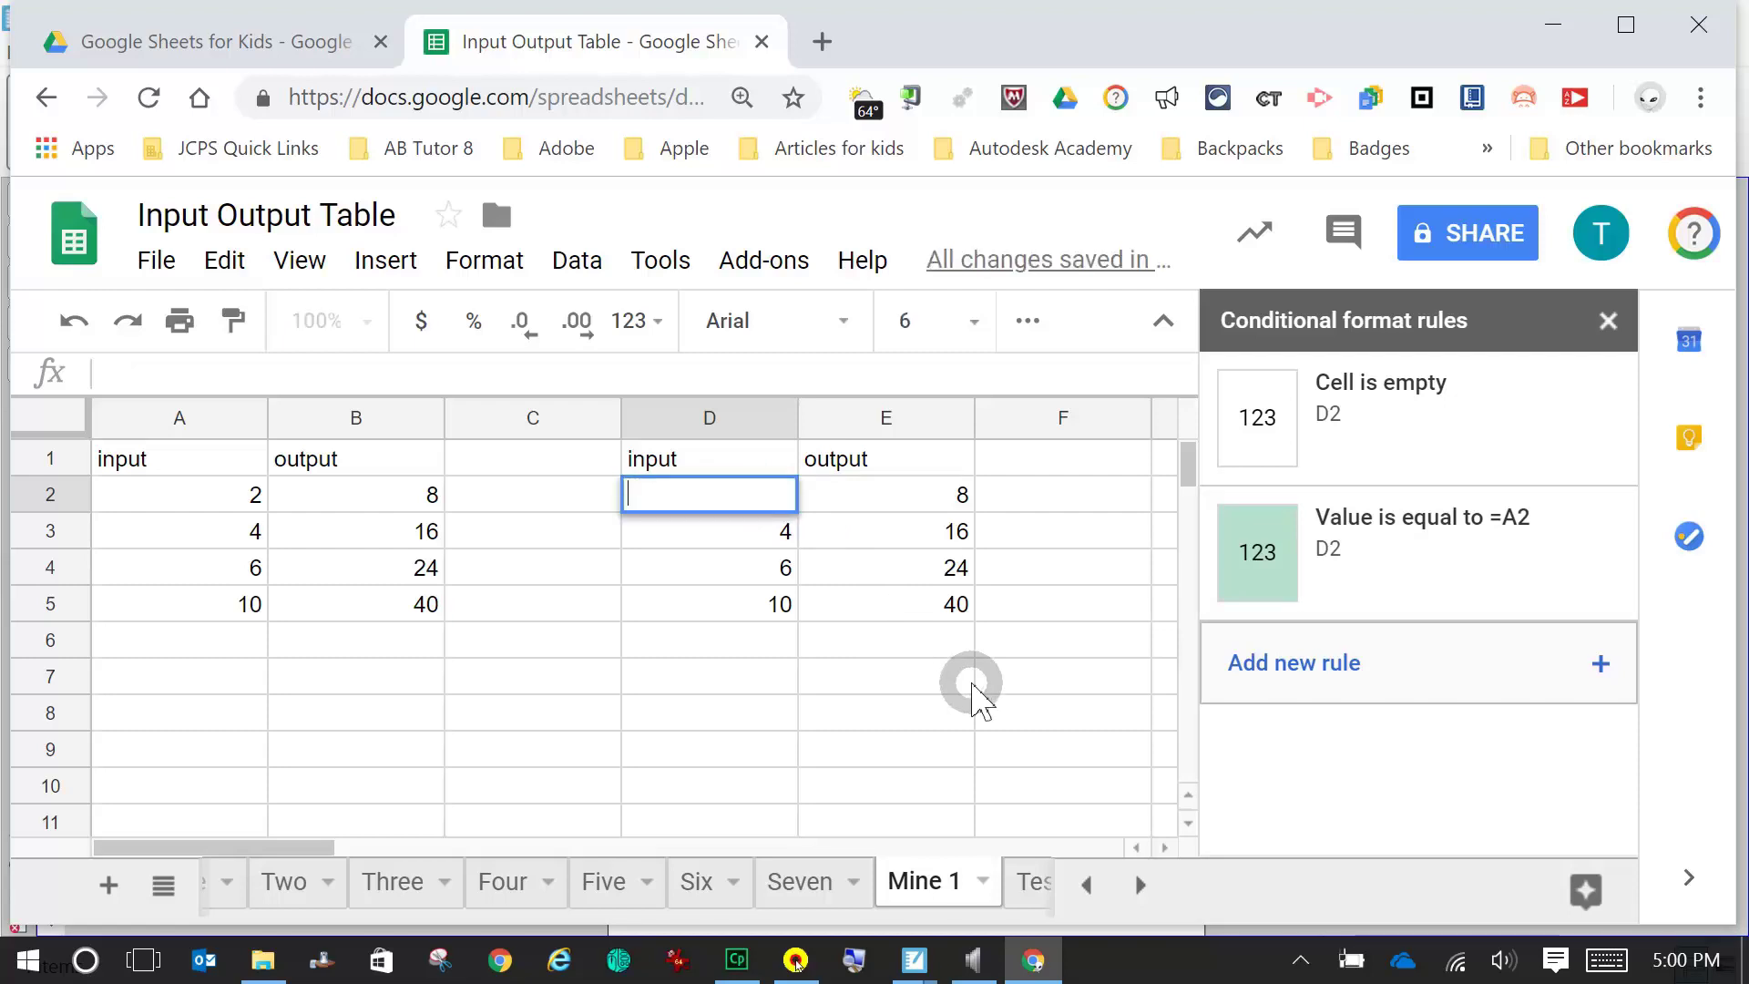
pyautogui.press('Return')
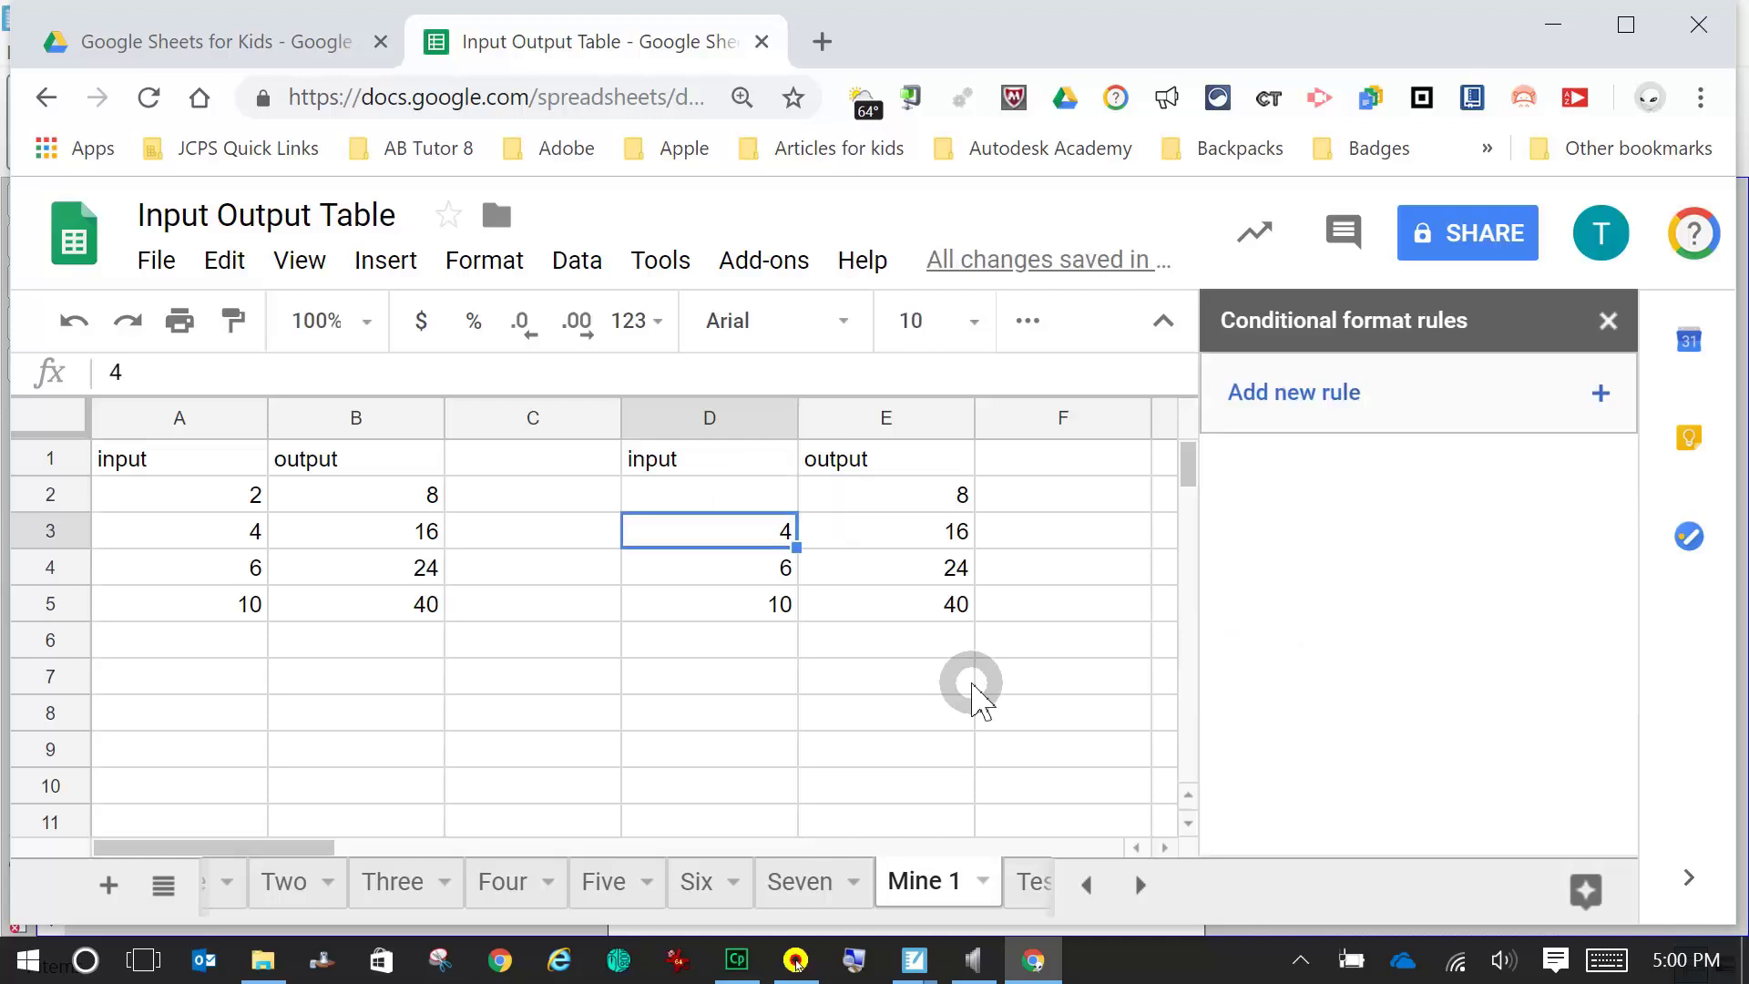
# - Test the green matching rule by entering 2 in cell D2, and clear the cell again
pyautogui.press('Up')
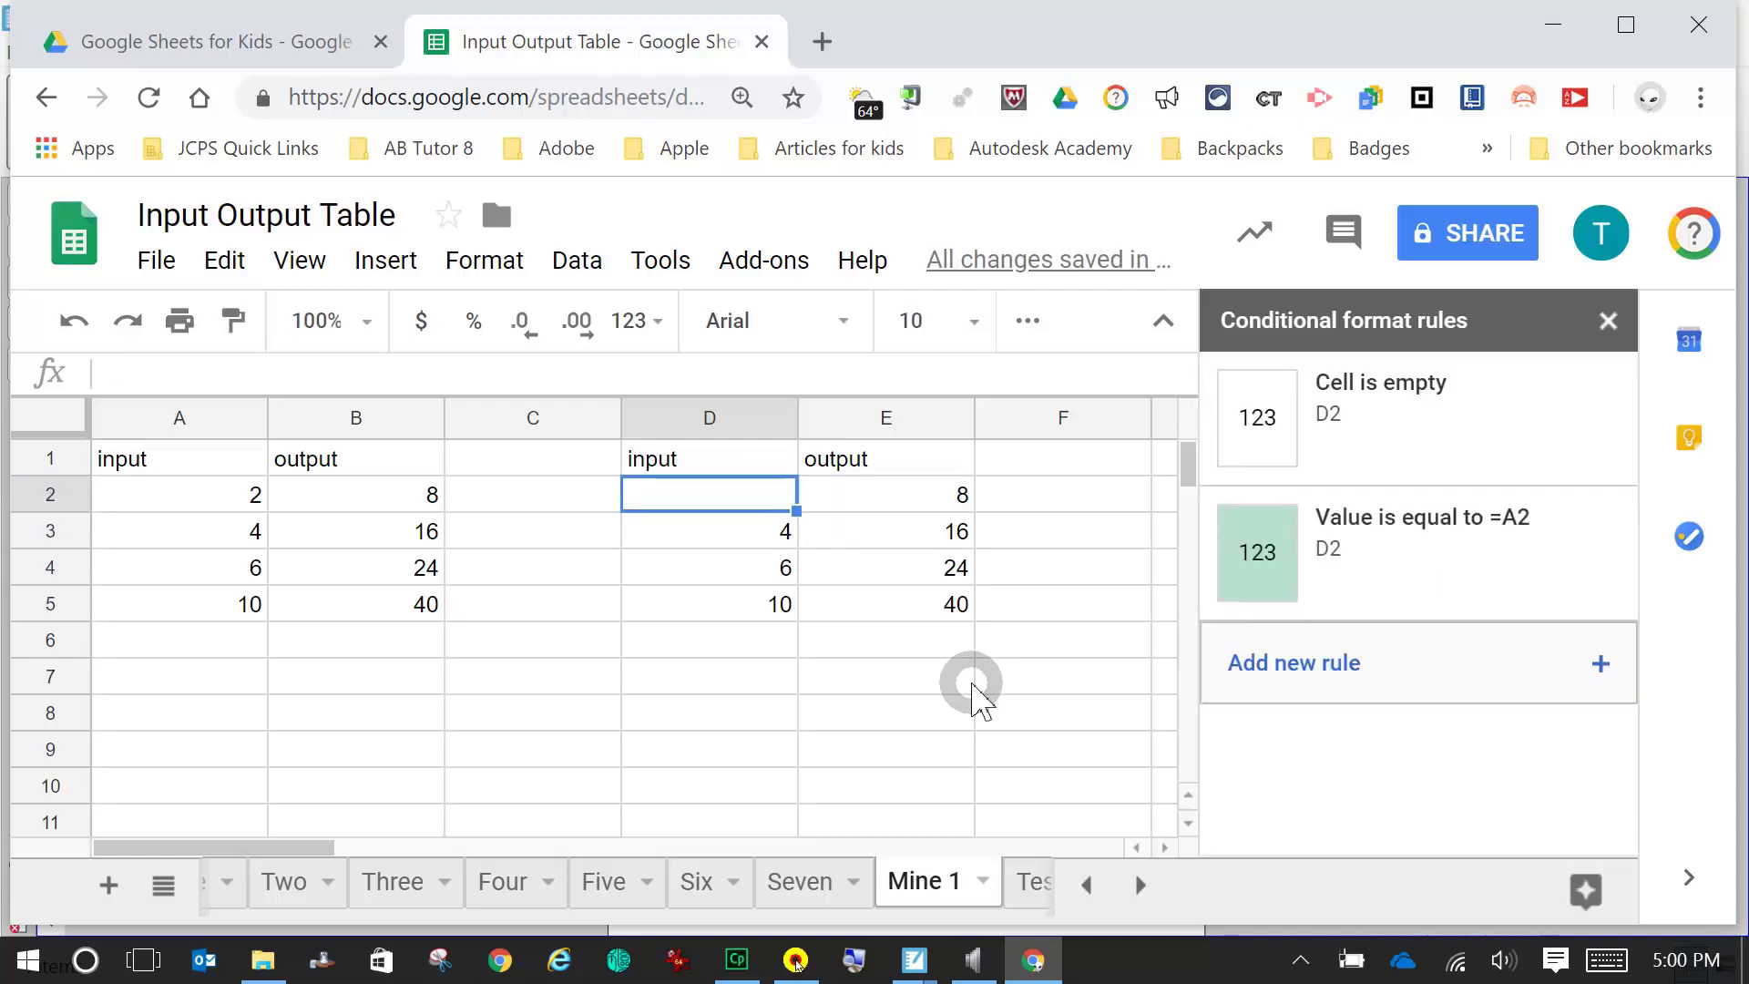
pyautogui.write('2')
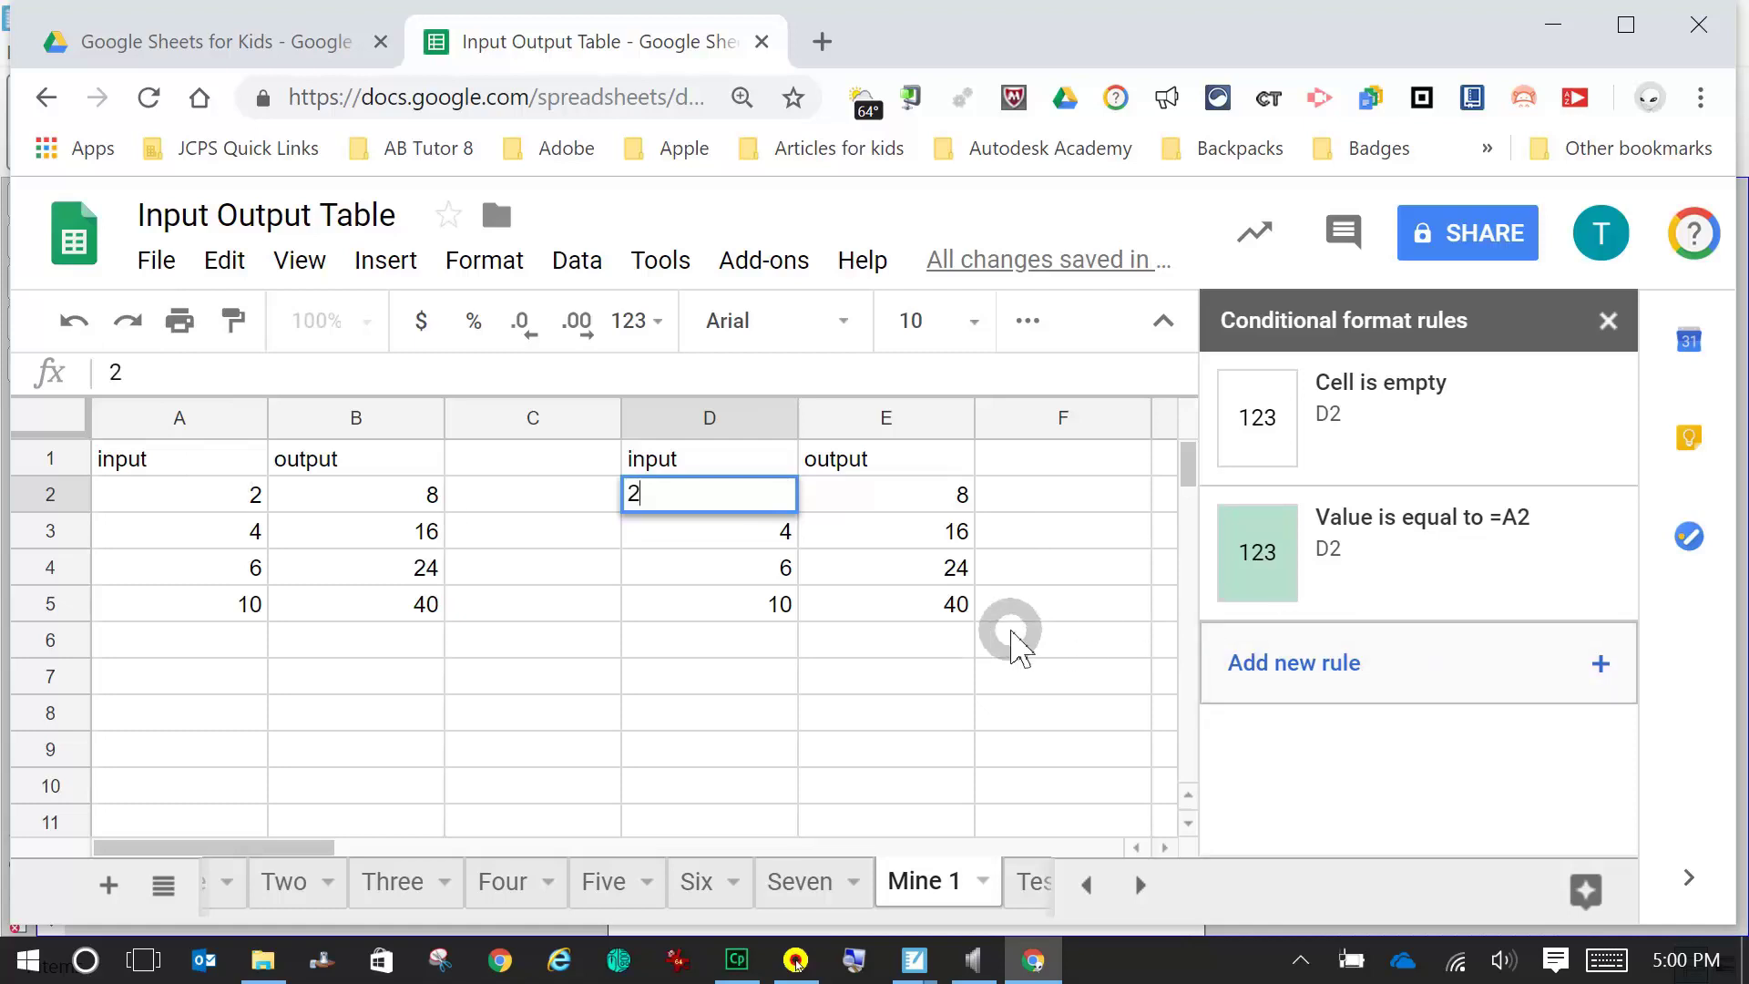
pyautogui.press('Return')
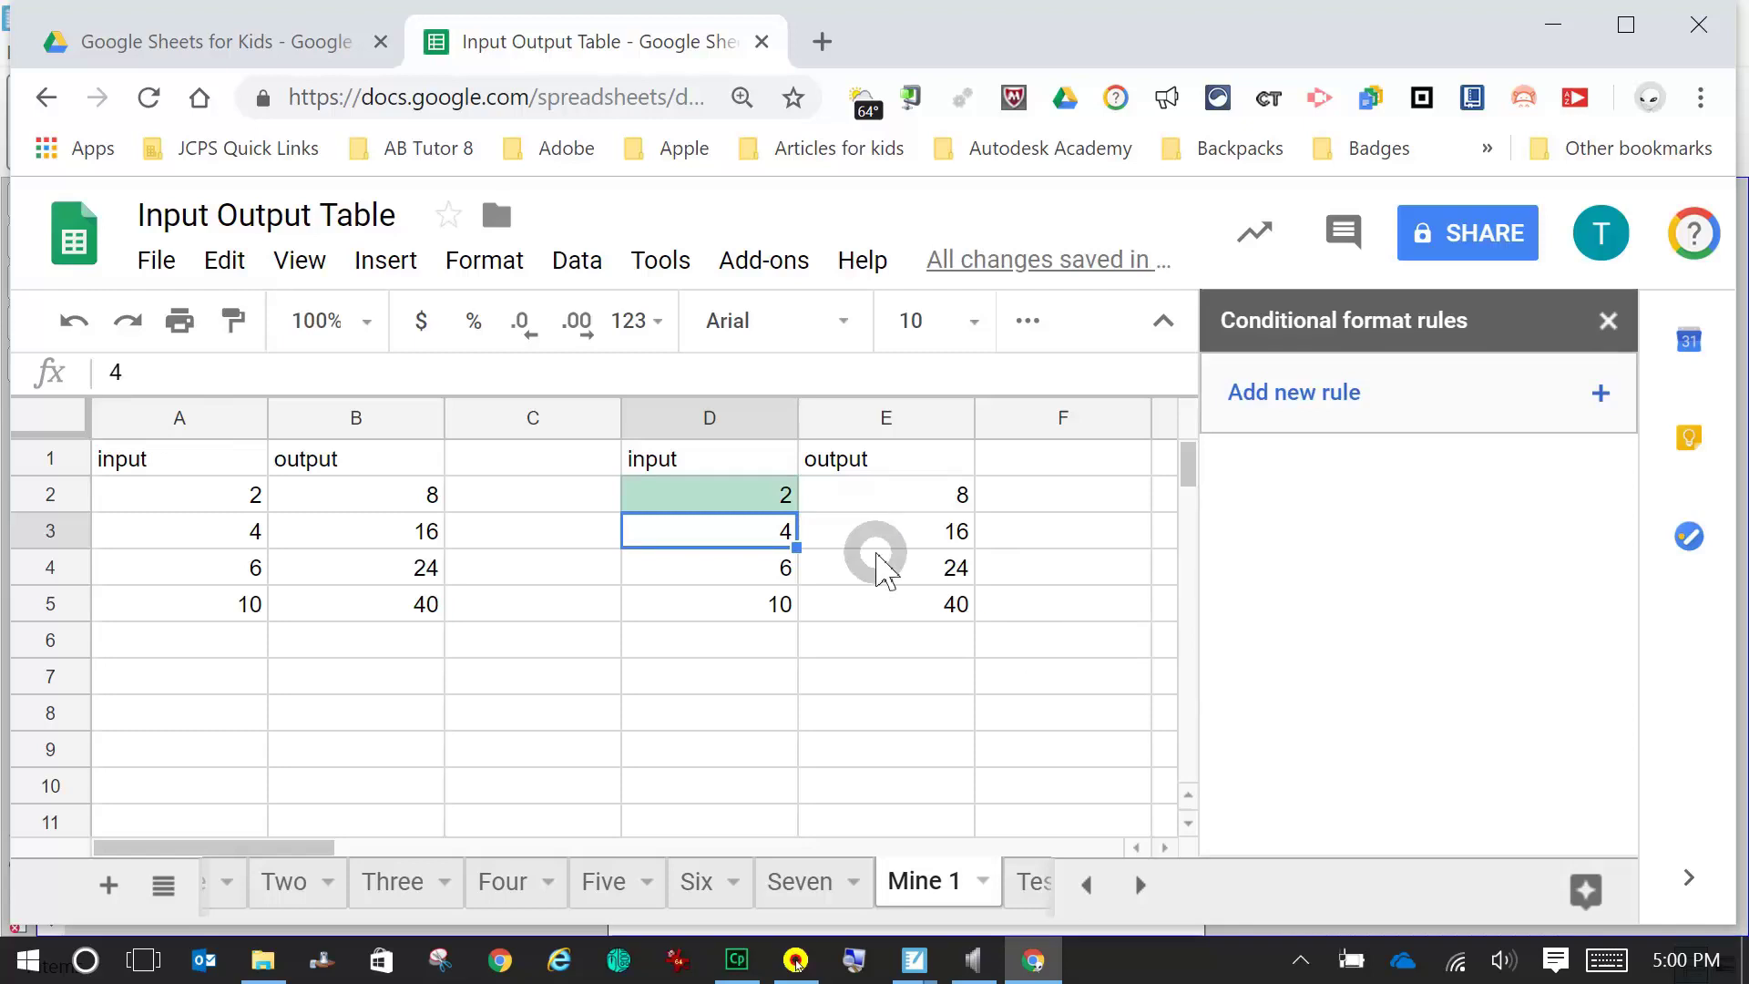
pyautogui.click(742, 501)
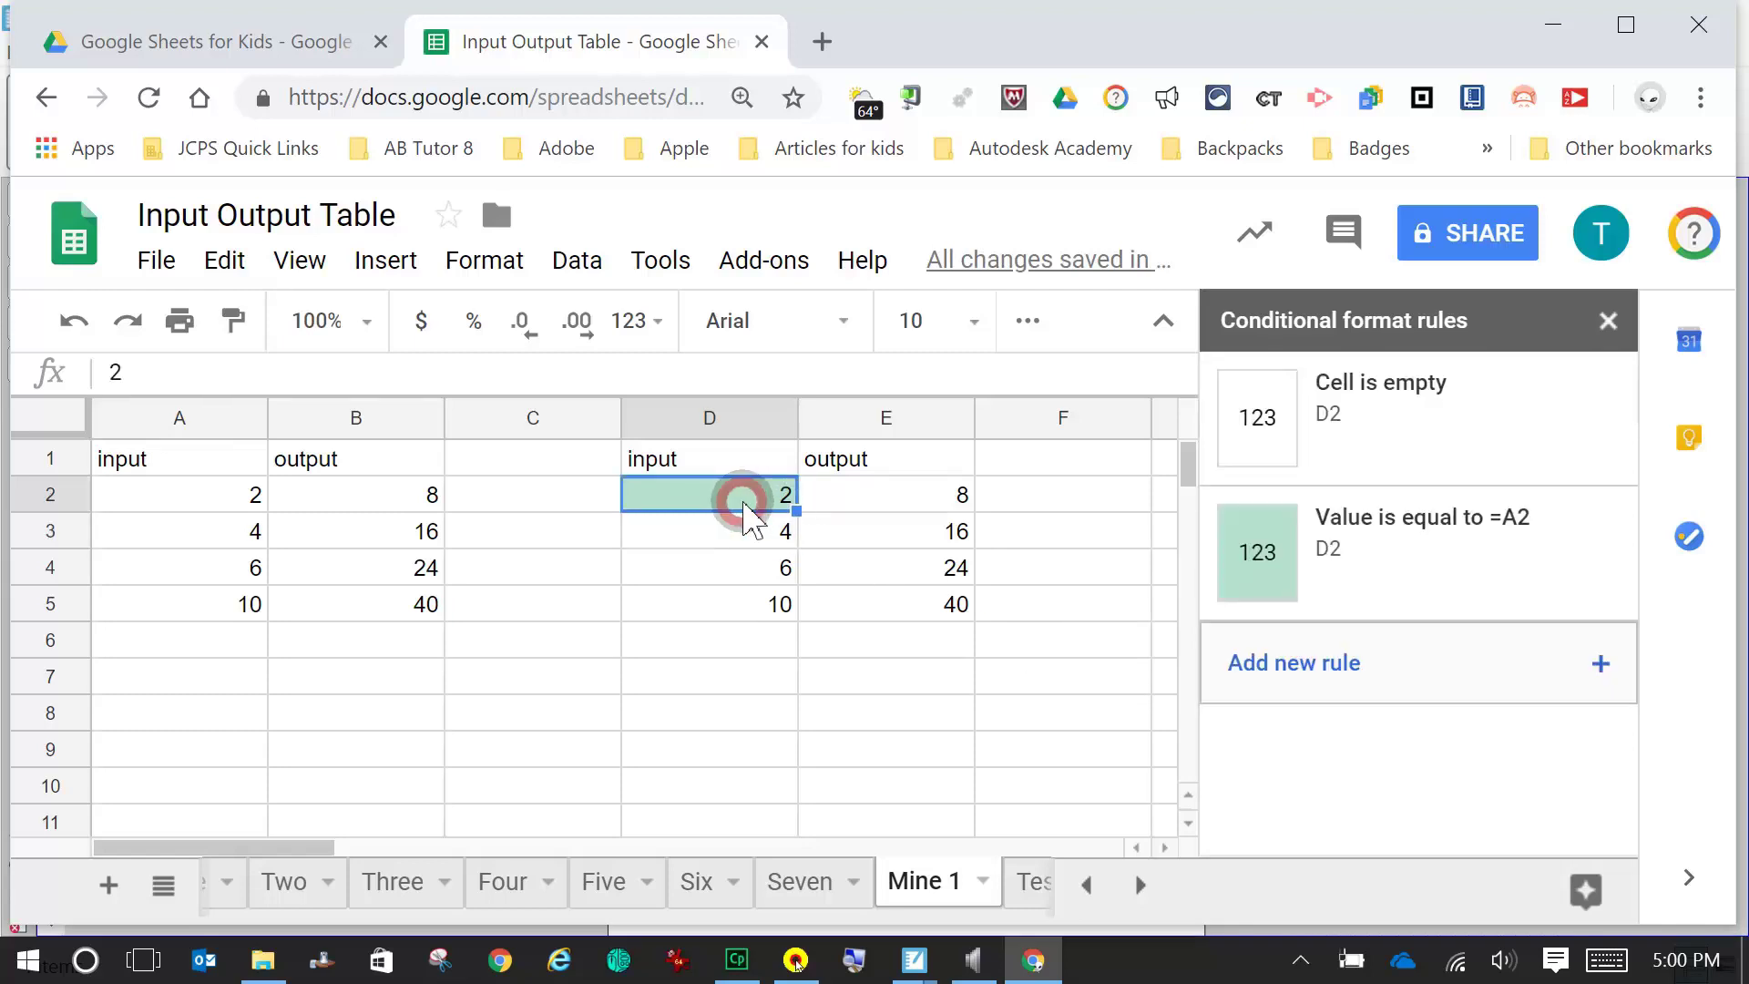
pyautogui.press('Delete')
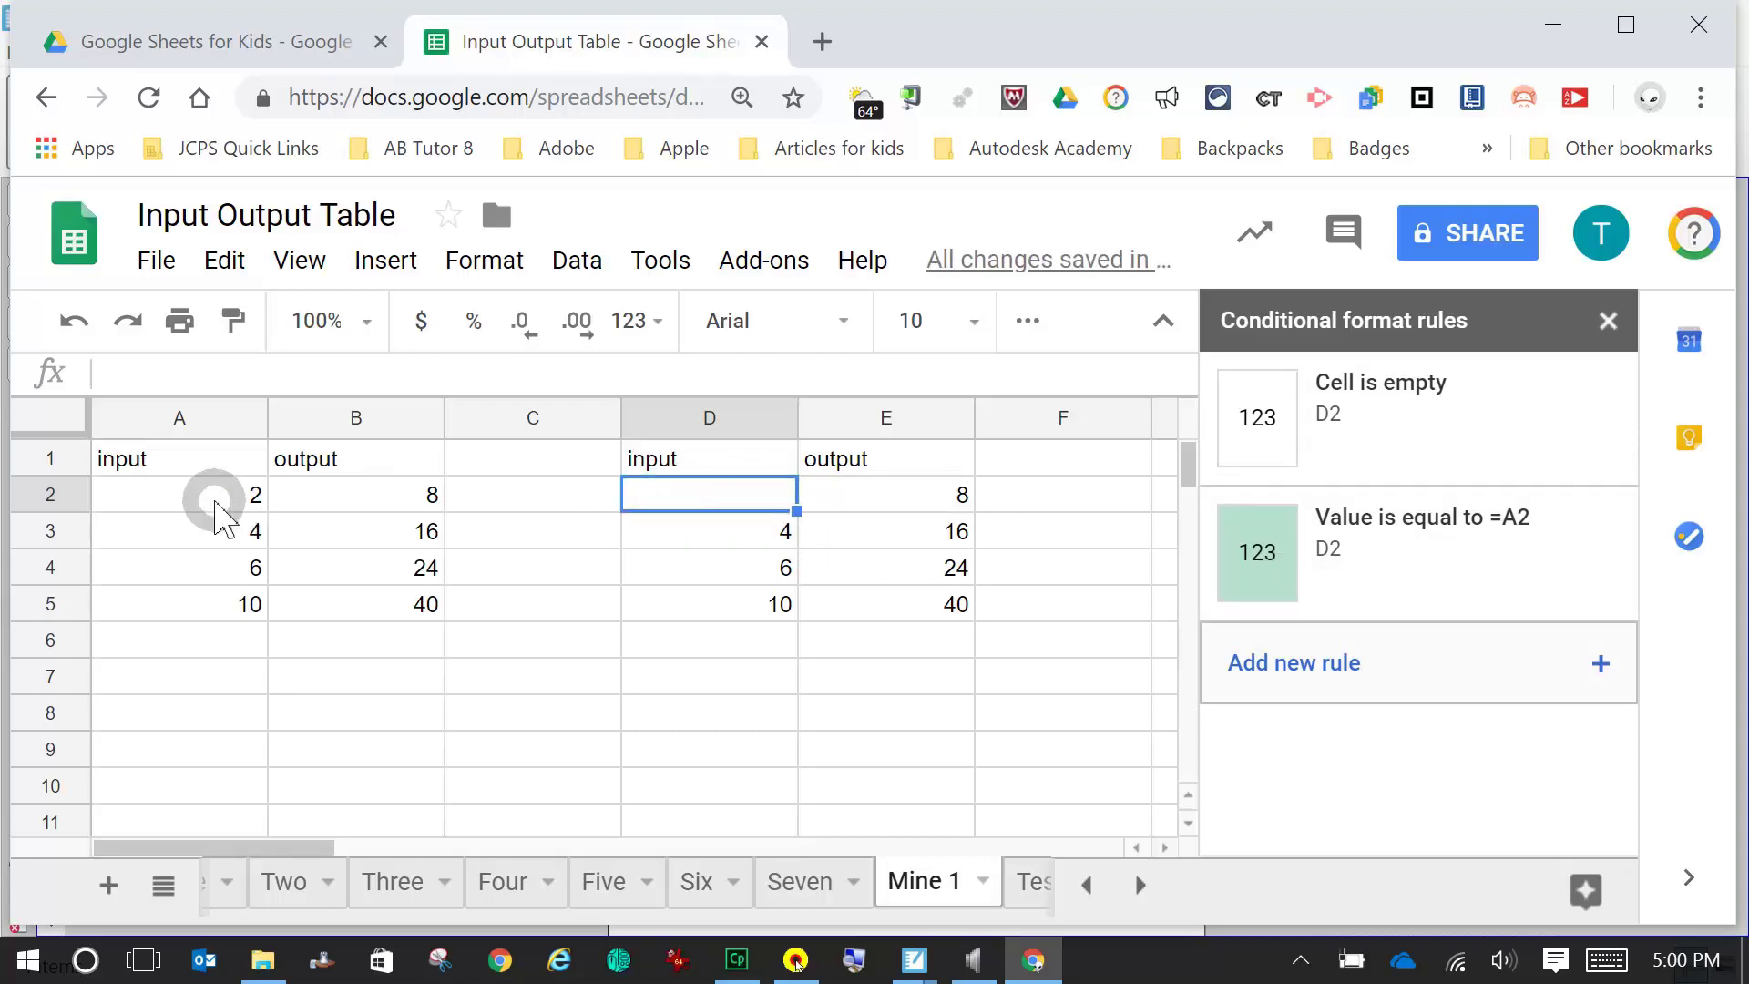
# - Add another conditional format rule to cell D2 with the condition Is not equal to and the value =A2
pyautogui.click(1301, 665)
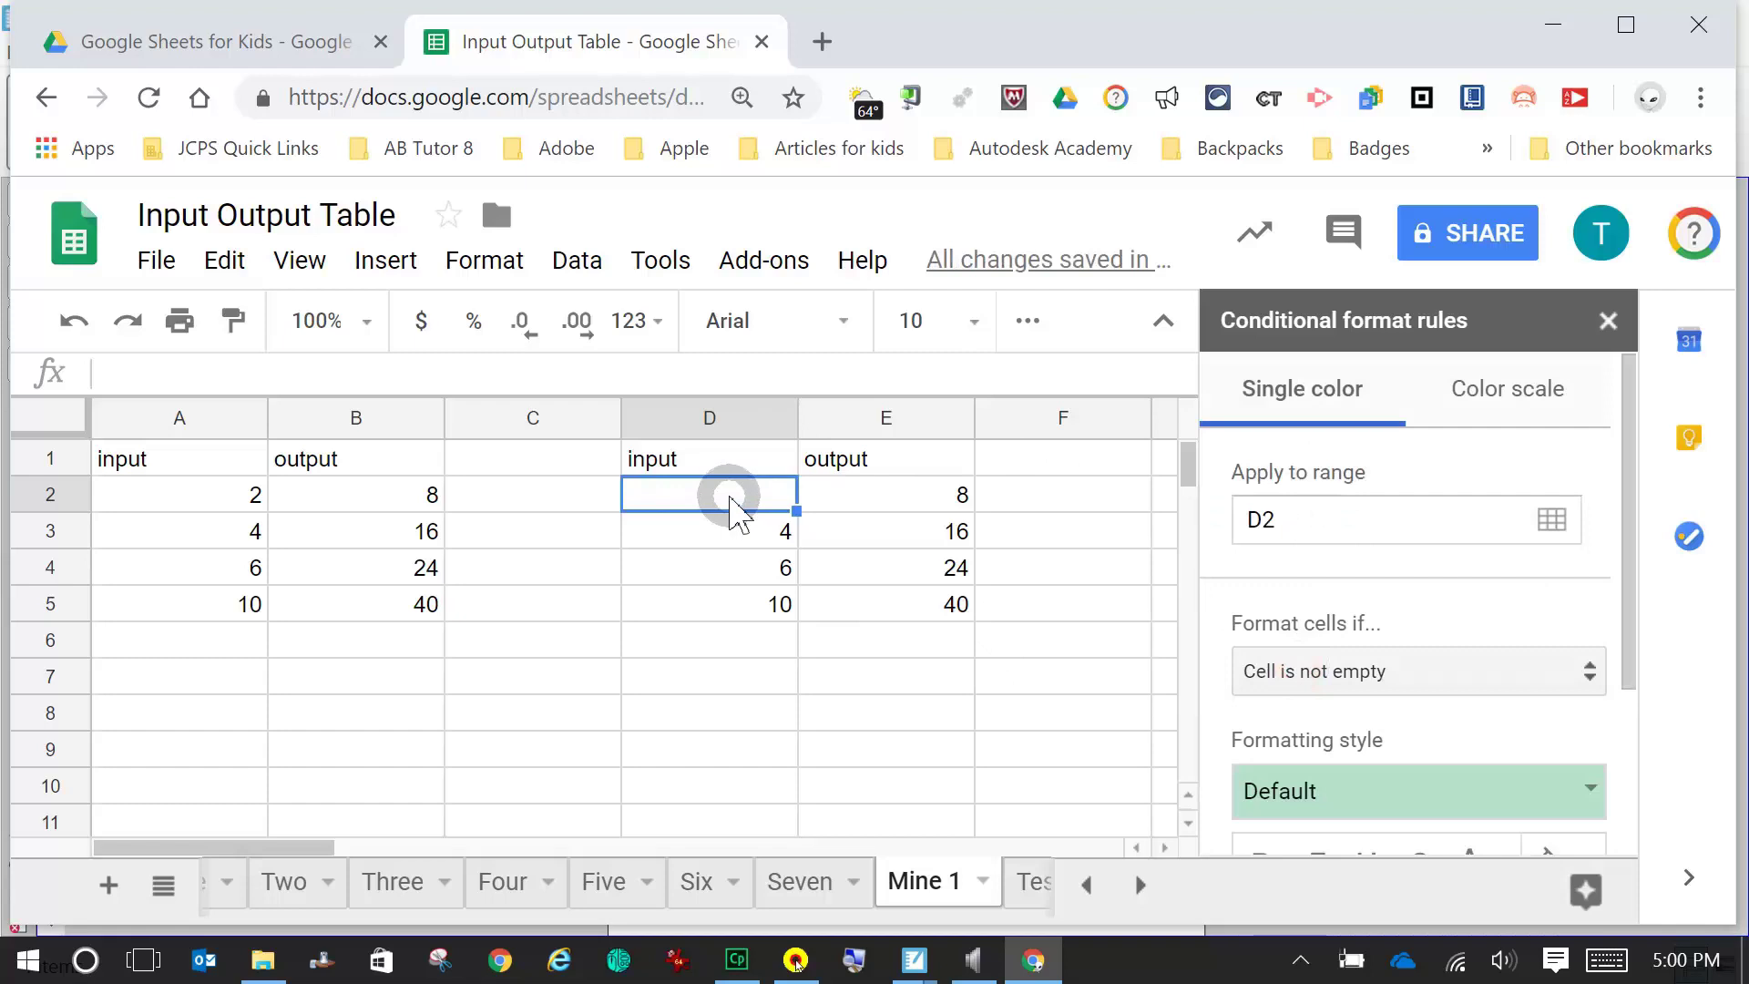
pyautogui.click(1494, 671)
pyautogui.scroll(-4, 1468, 695)
pyautogui.scroll(1, 1477, 703)
pyautogui.scroll(-2, 1480, 706)
pyautogui.scroll(-2, 1476, 706)
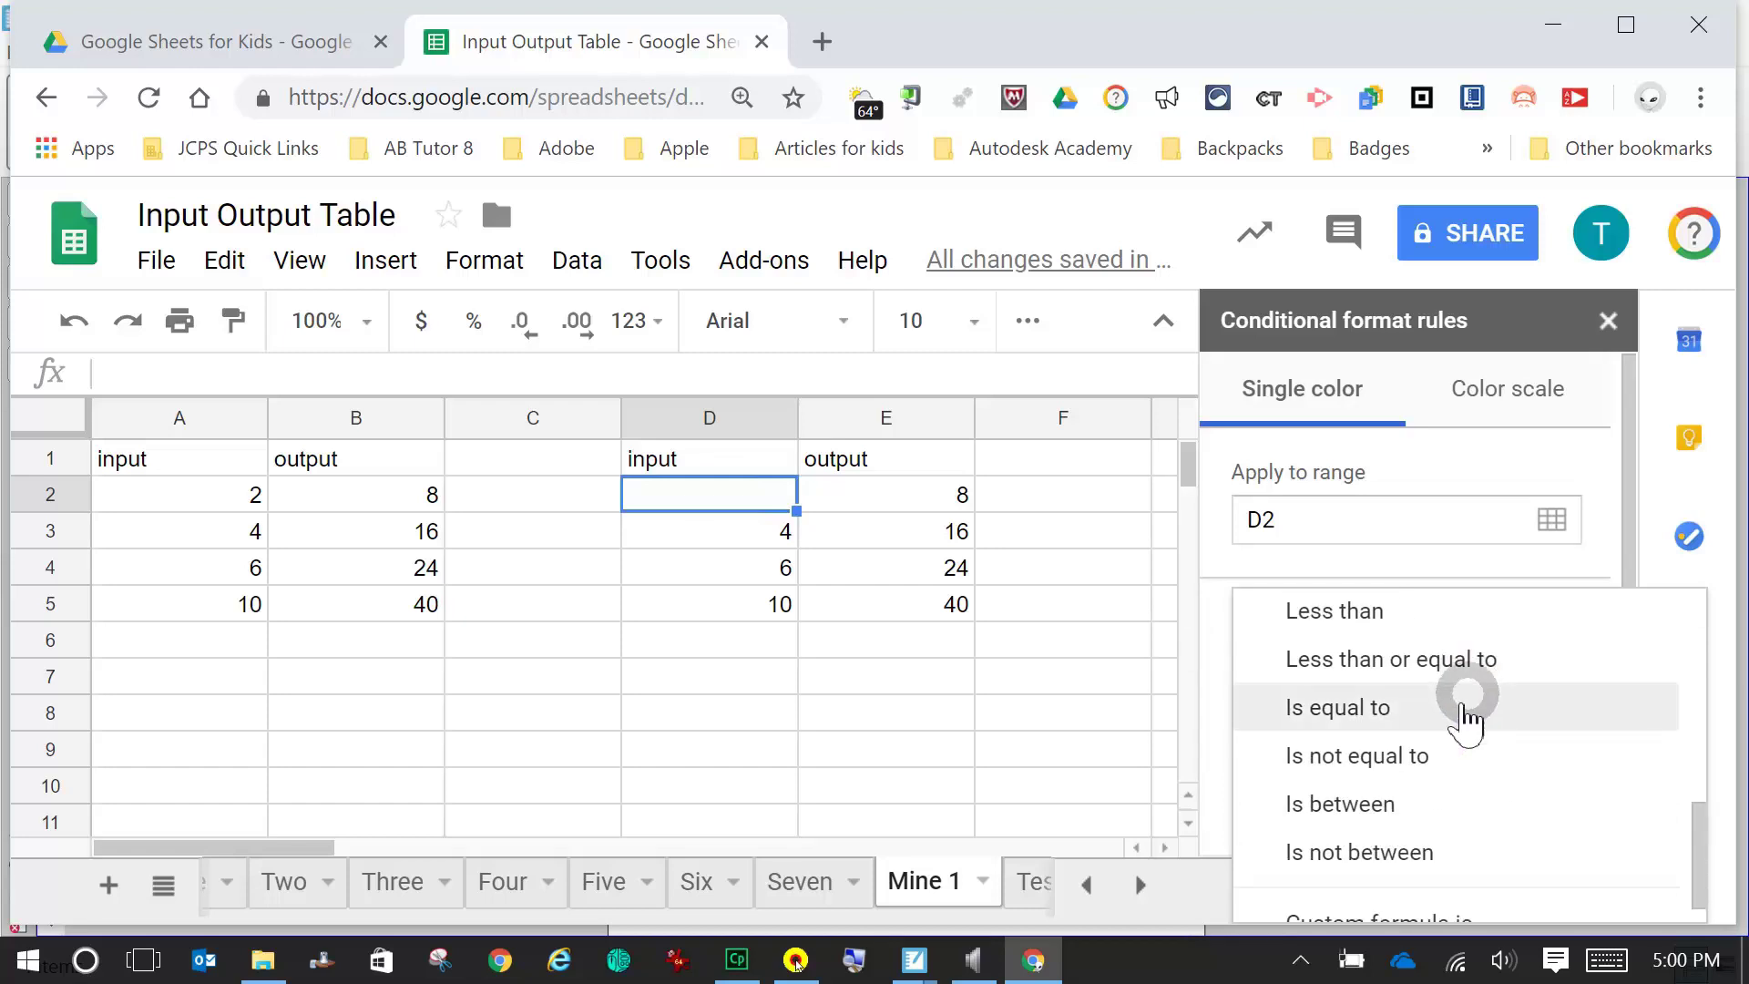
pyautogui.click(1398, 756)
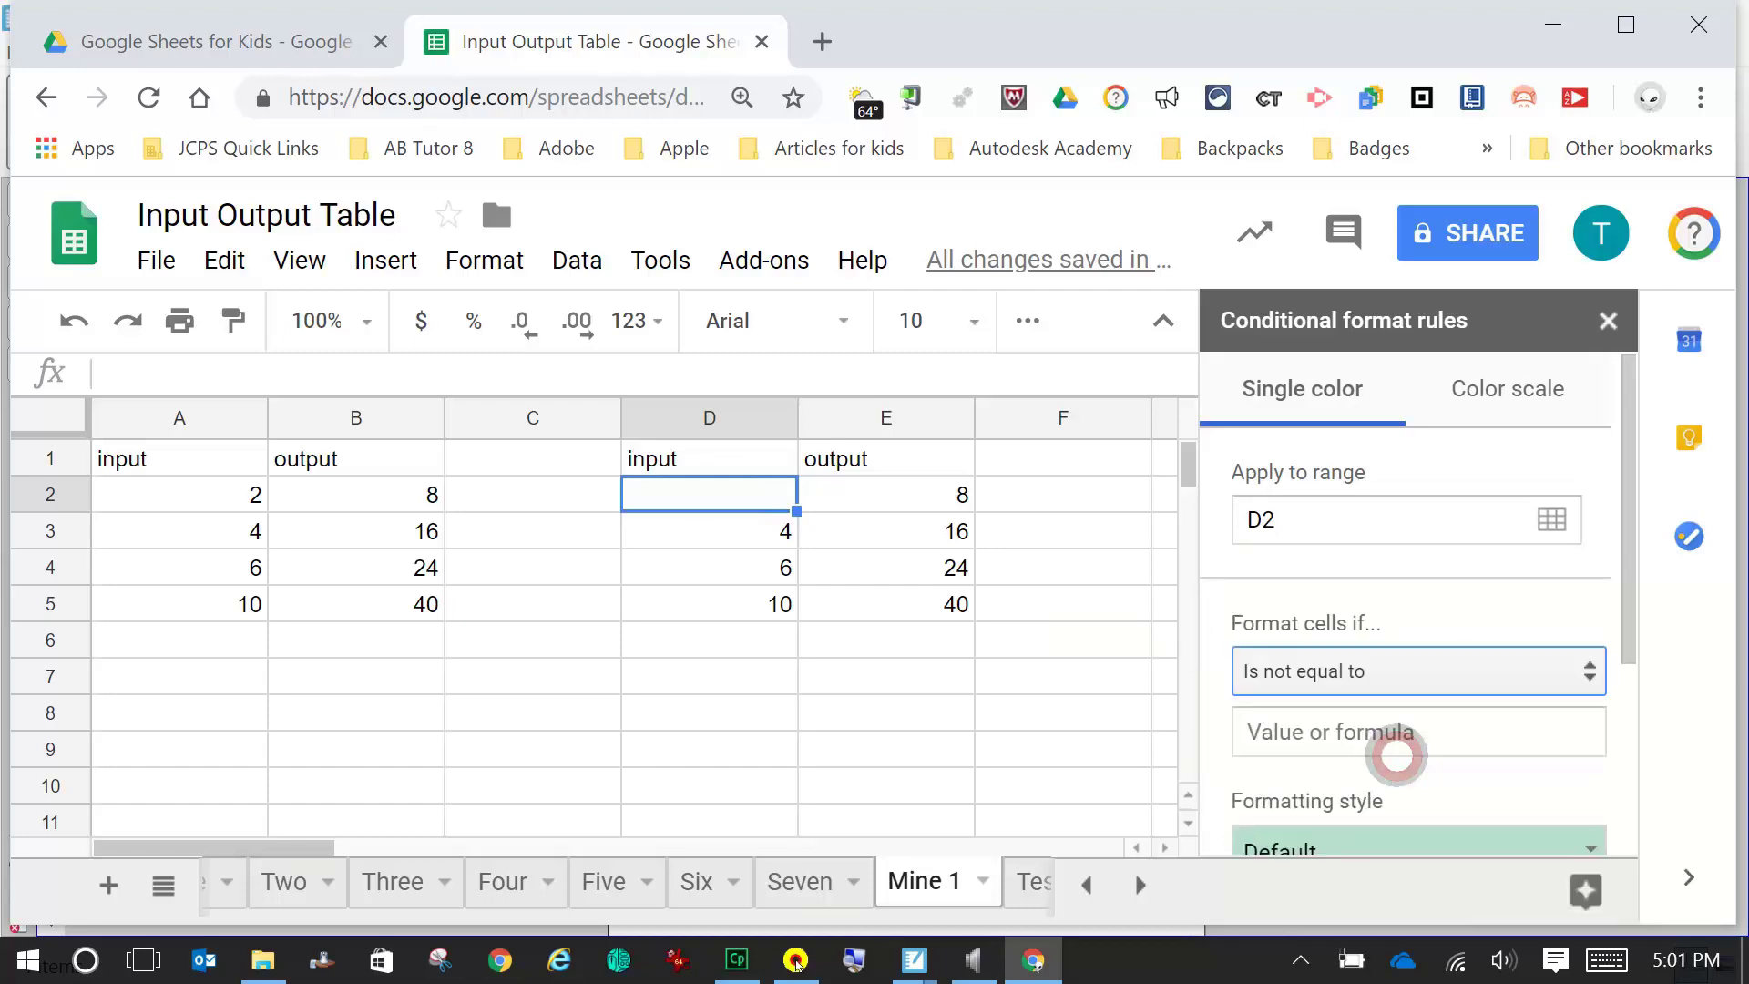
pyautogui.moveTo(1630, 554); pyautogui.dragTo(1609, 625)
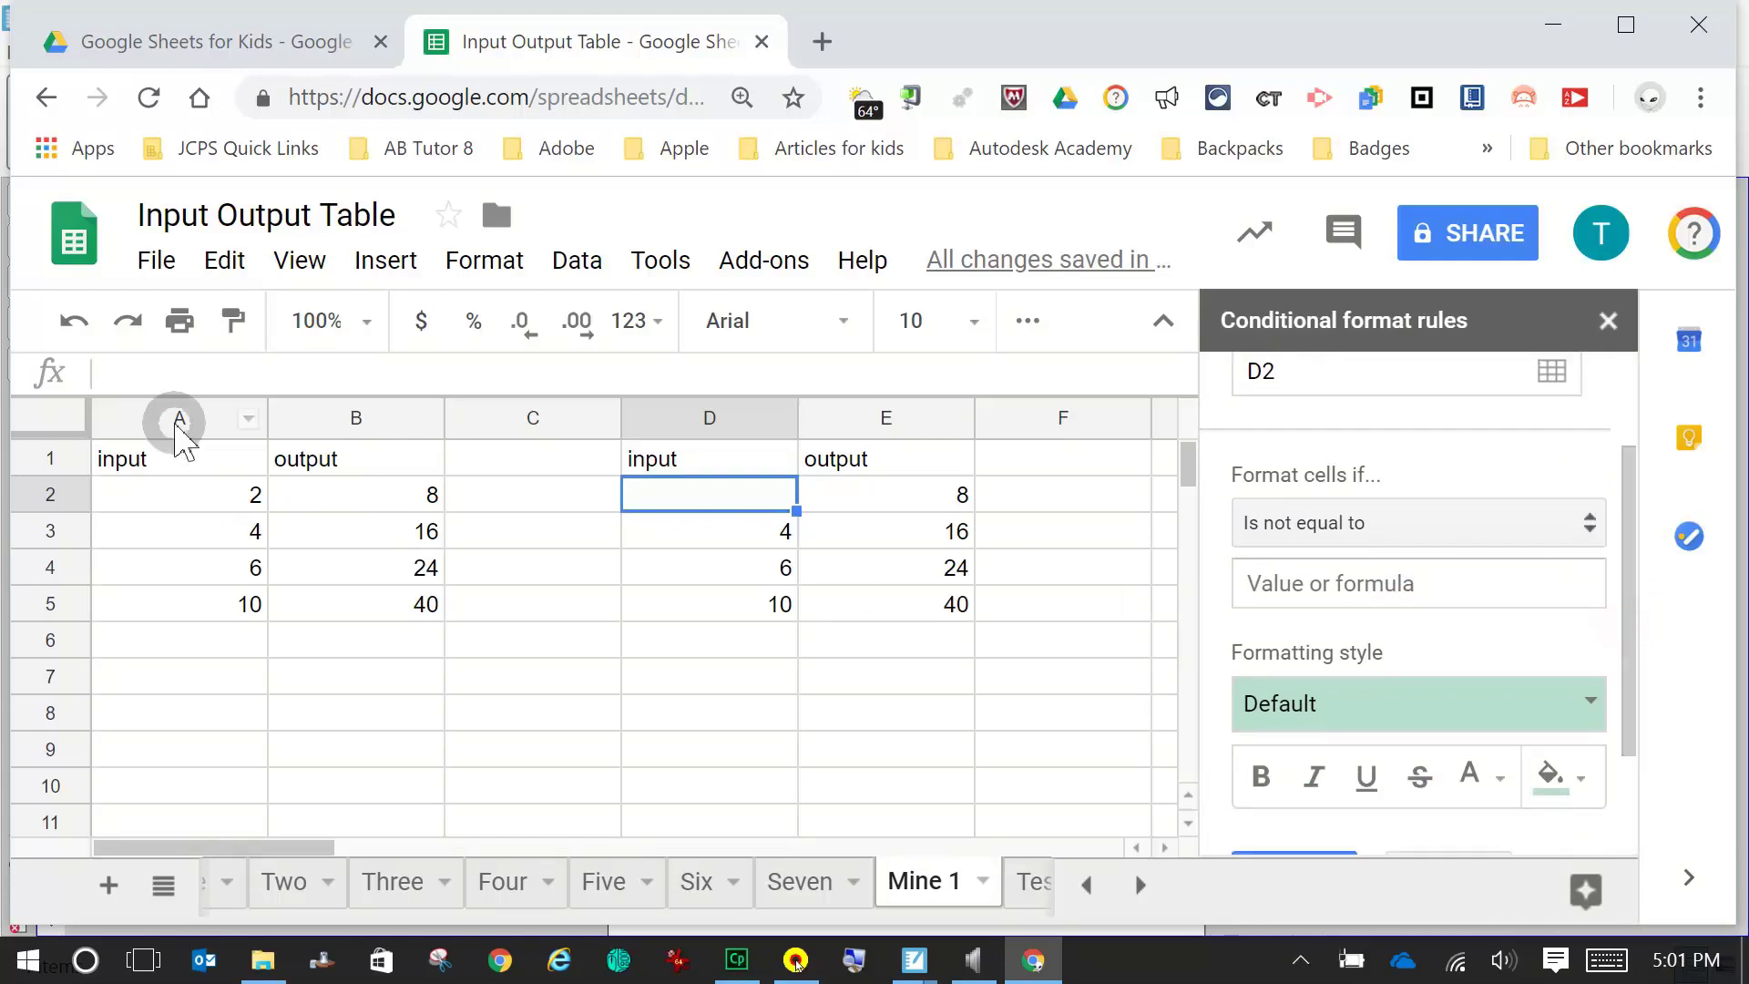
pyautogui.click(1367, 586)
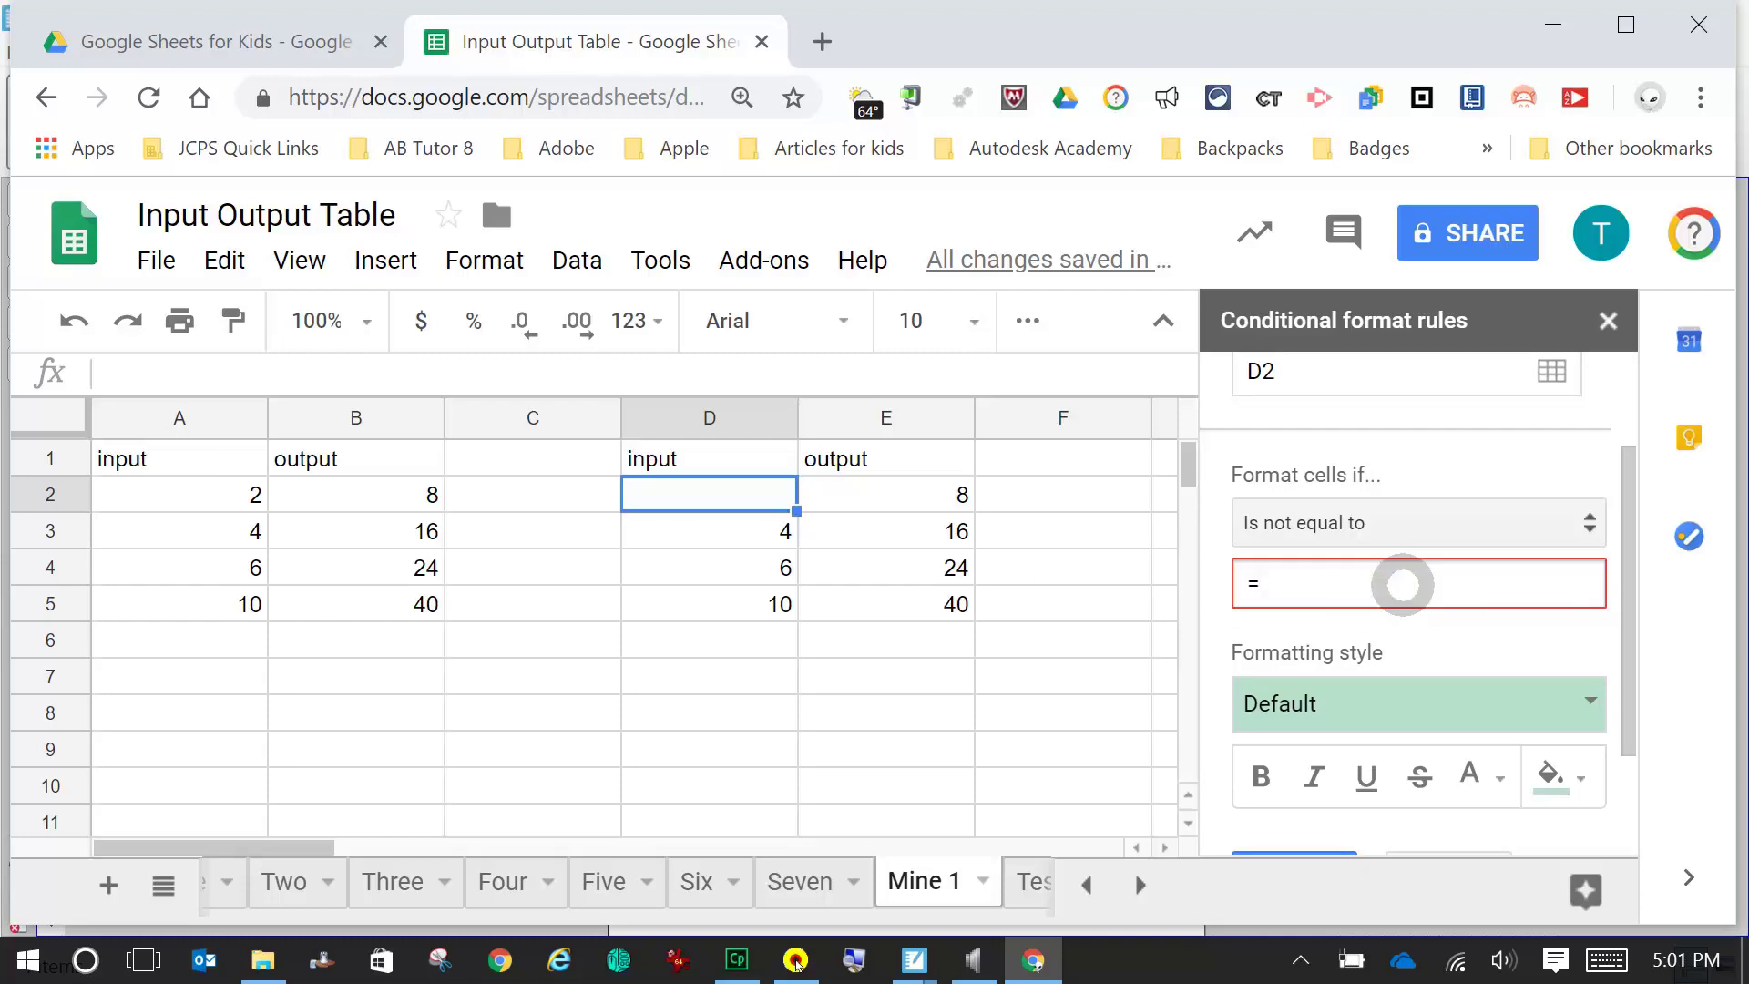
pyautogui.write('=A2')
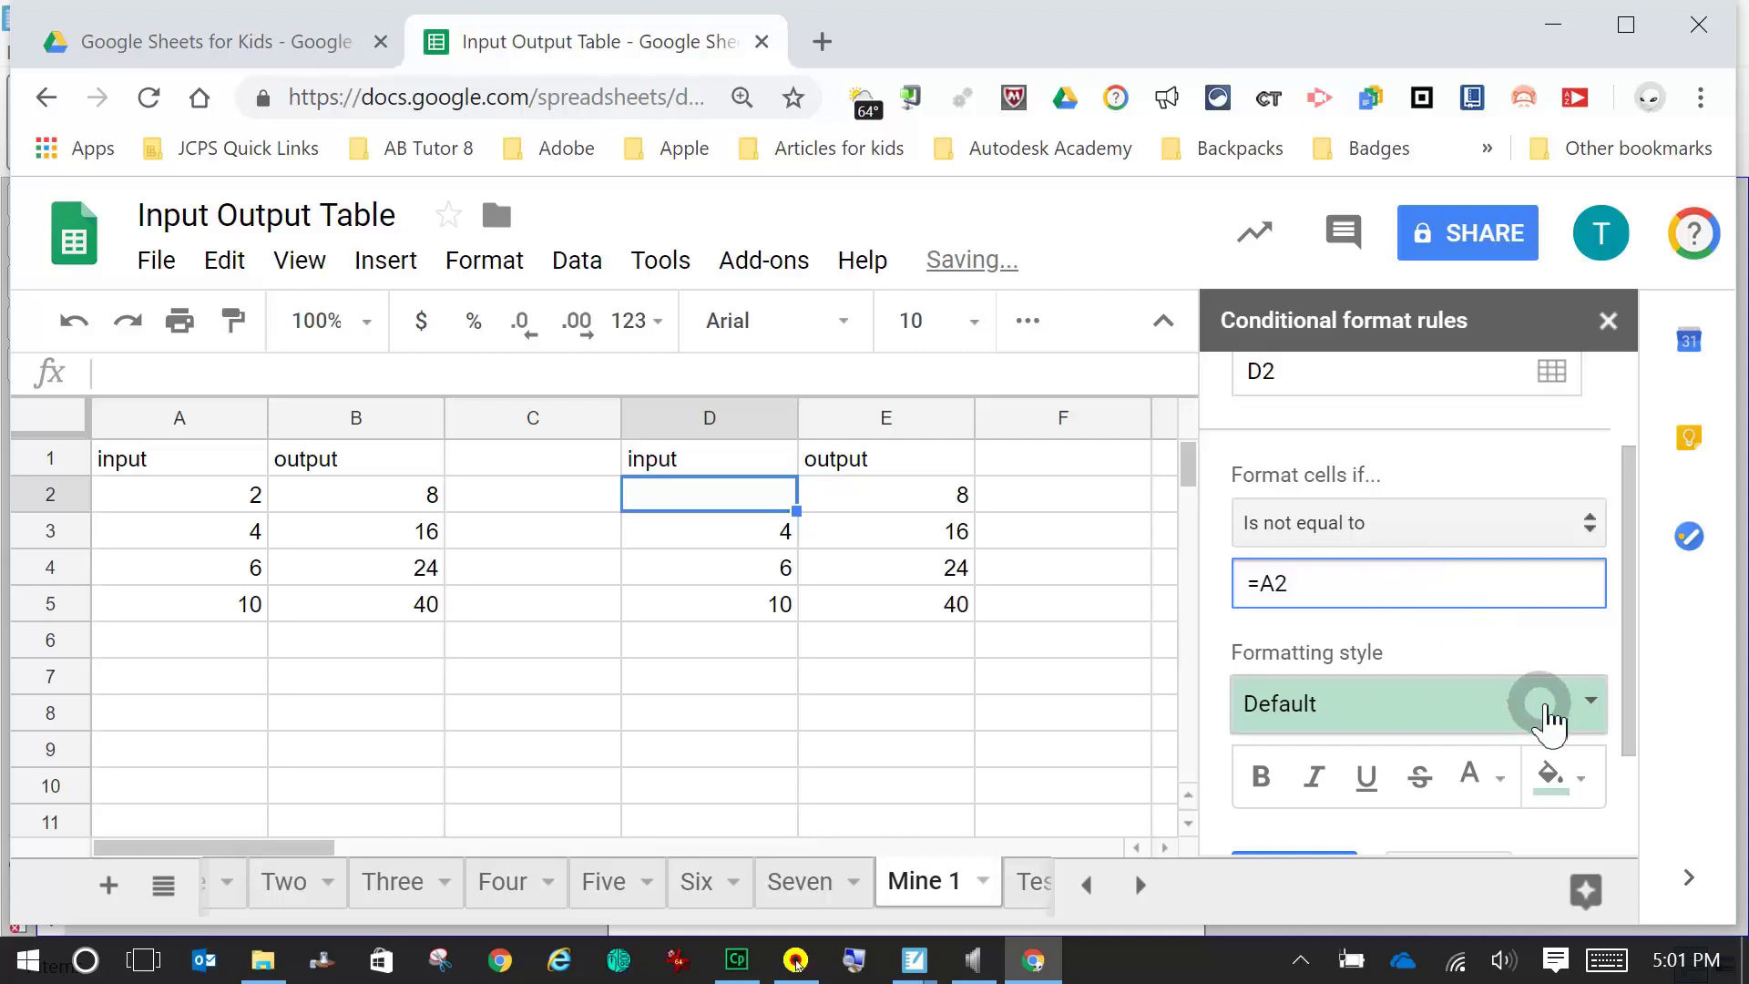
# - Style the Is not equal to rule with the preset red background and save it
pyautogui.click(1579, 720)
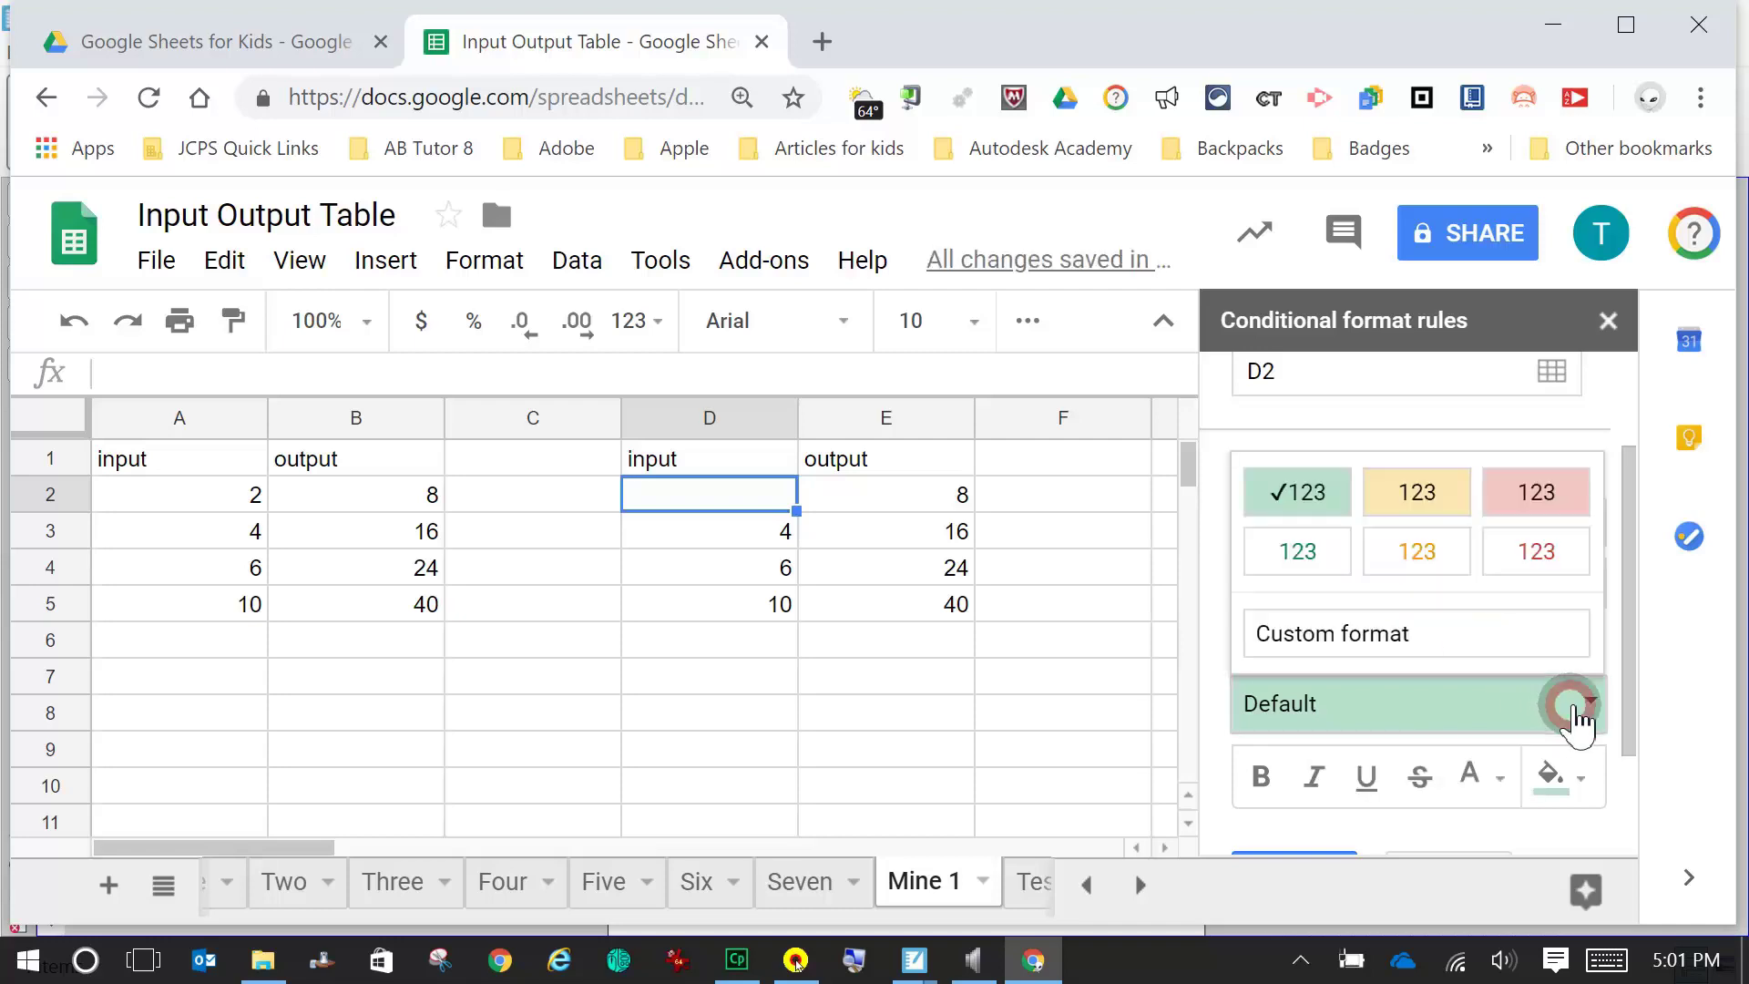
pyautogui.click(1541, 492)
pyautogui.moveTo(1631, 570); pyautogui.dragTo(1647, 674)
pyautogui.click(1294, 729)
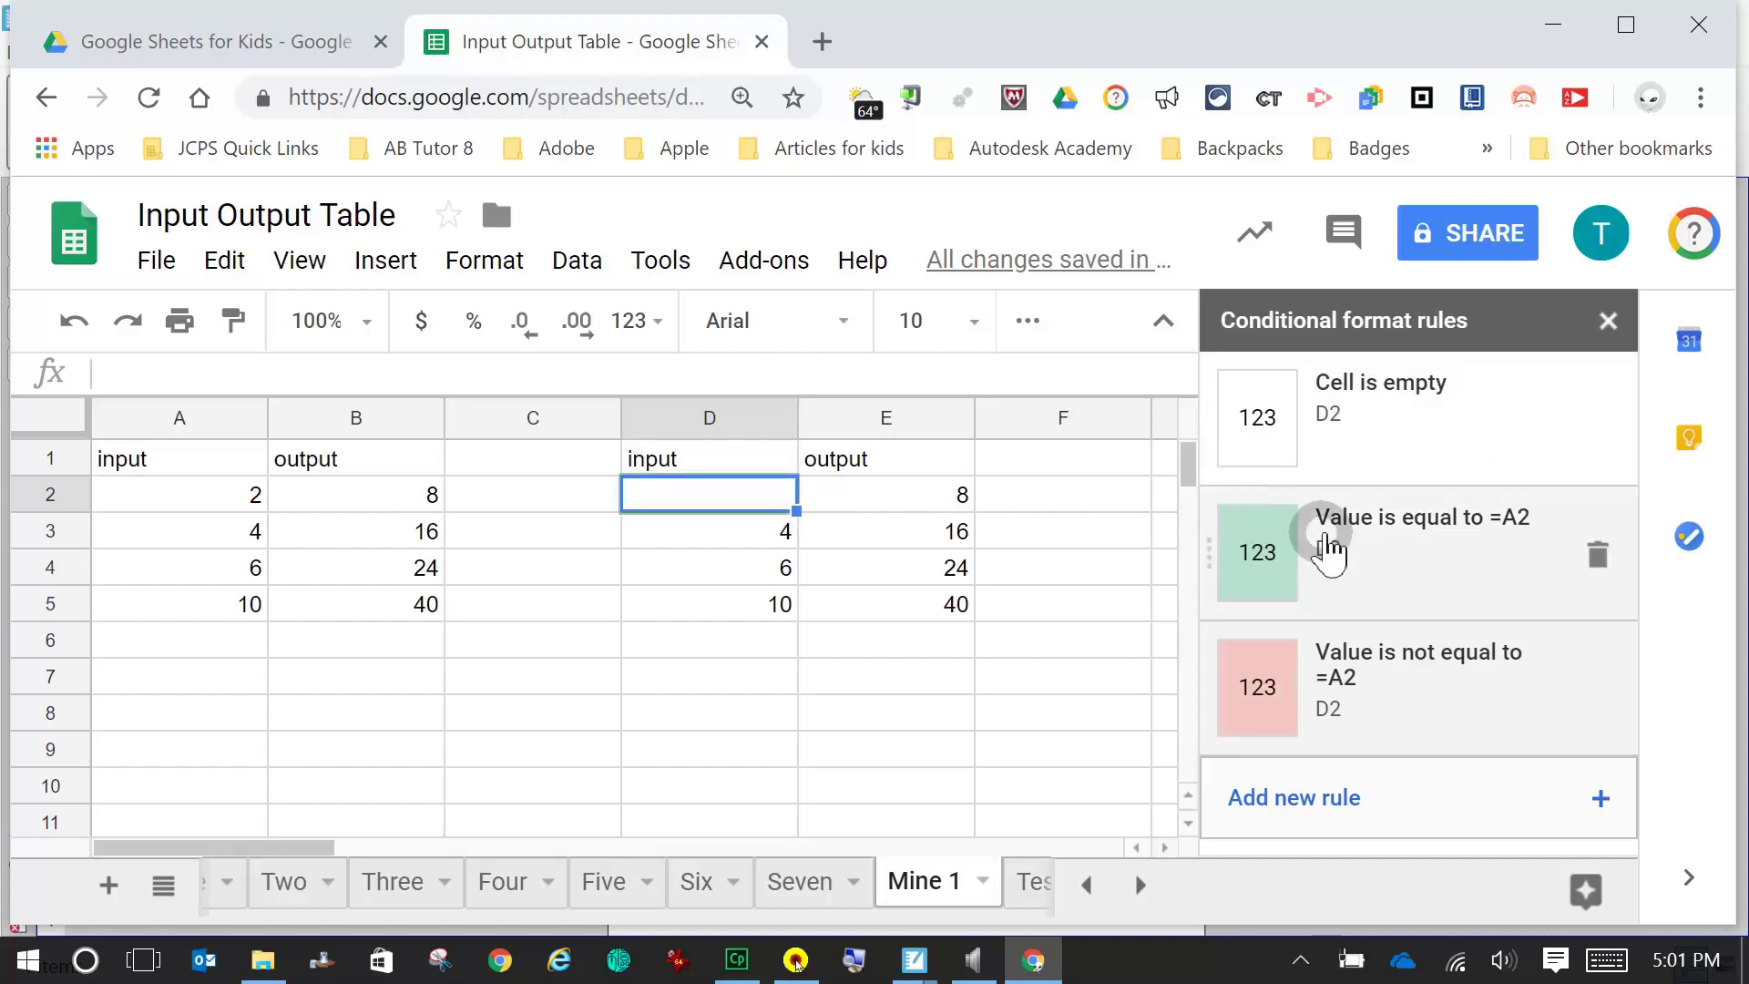
# - Test the rules in cell D2 by entering the matching value 2 and the wrong value 3, and clear the cell
pyautogui.click(182, 501)
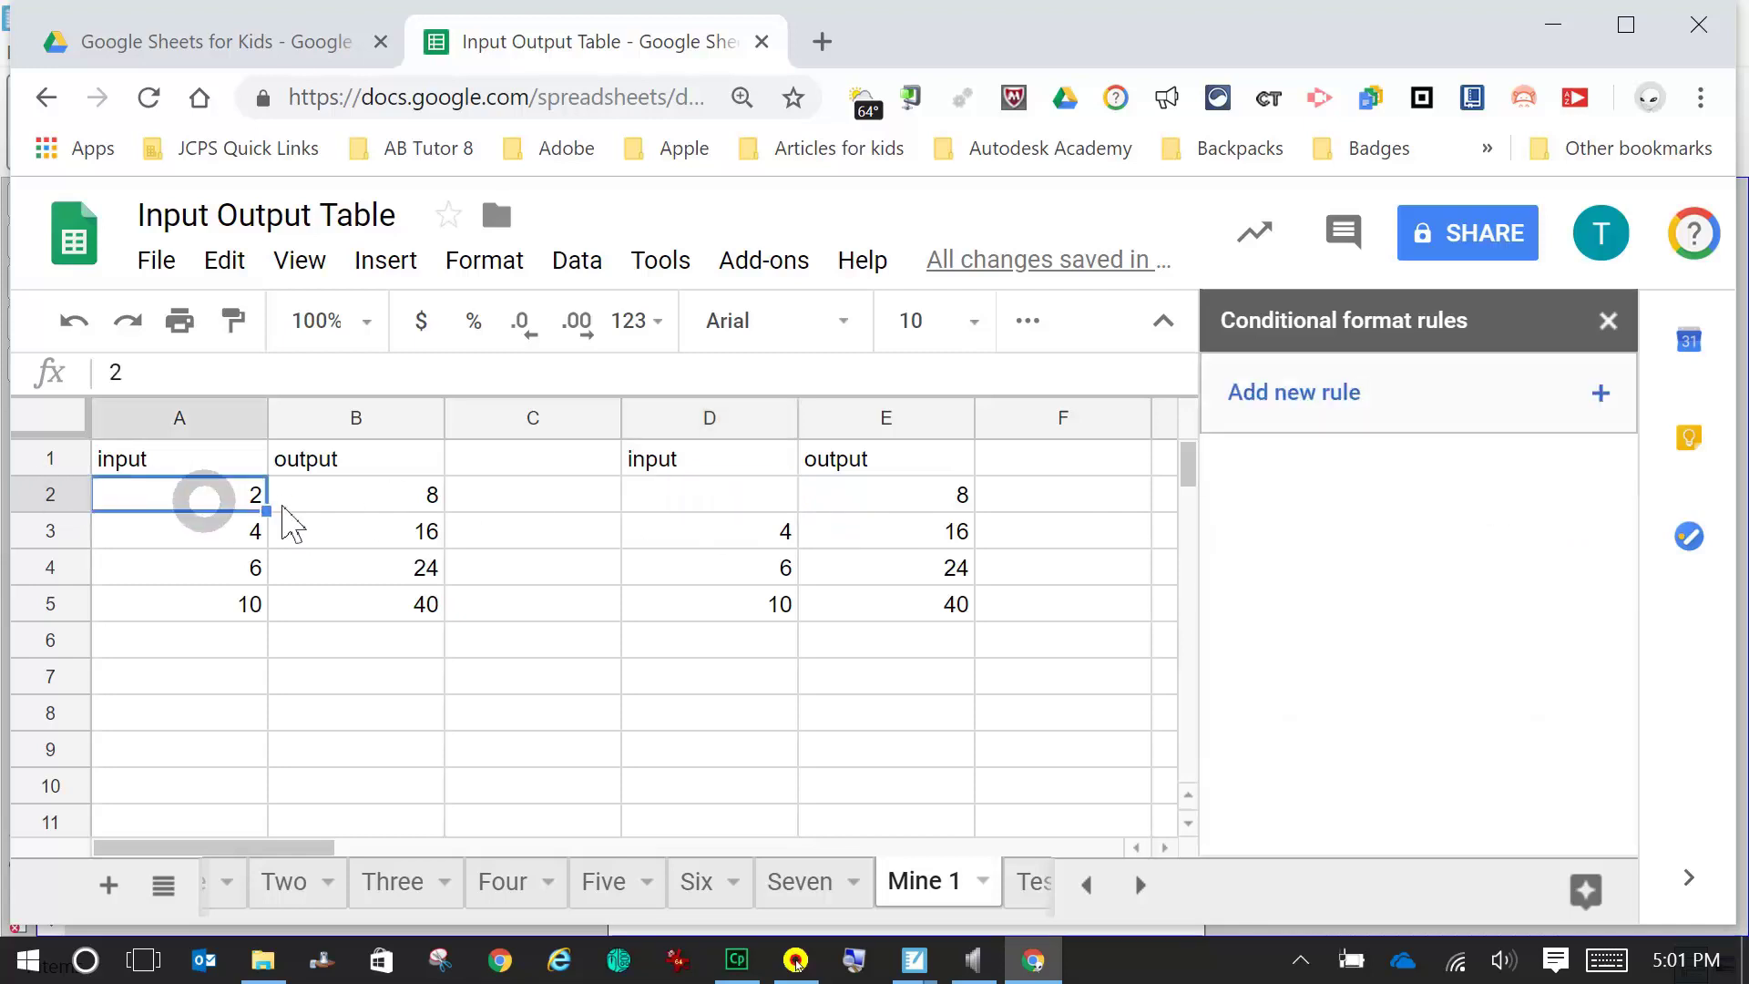
pyautogui.click(750, 497)
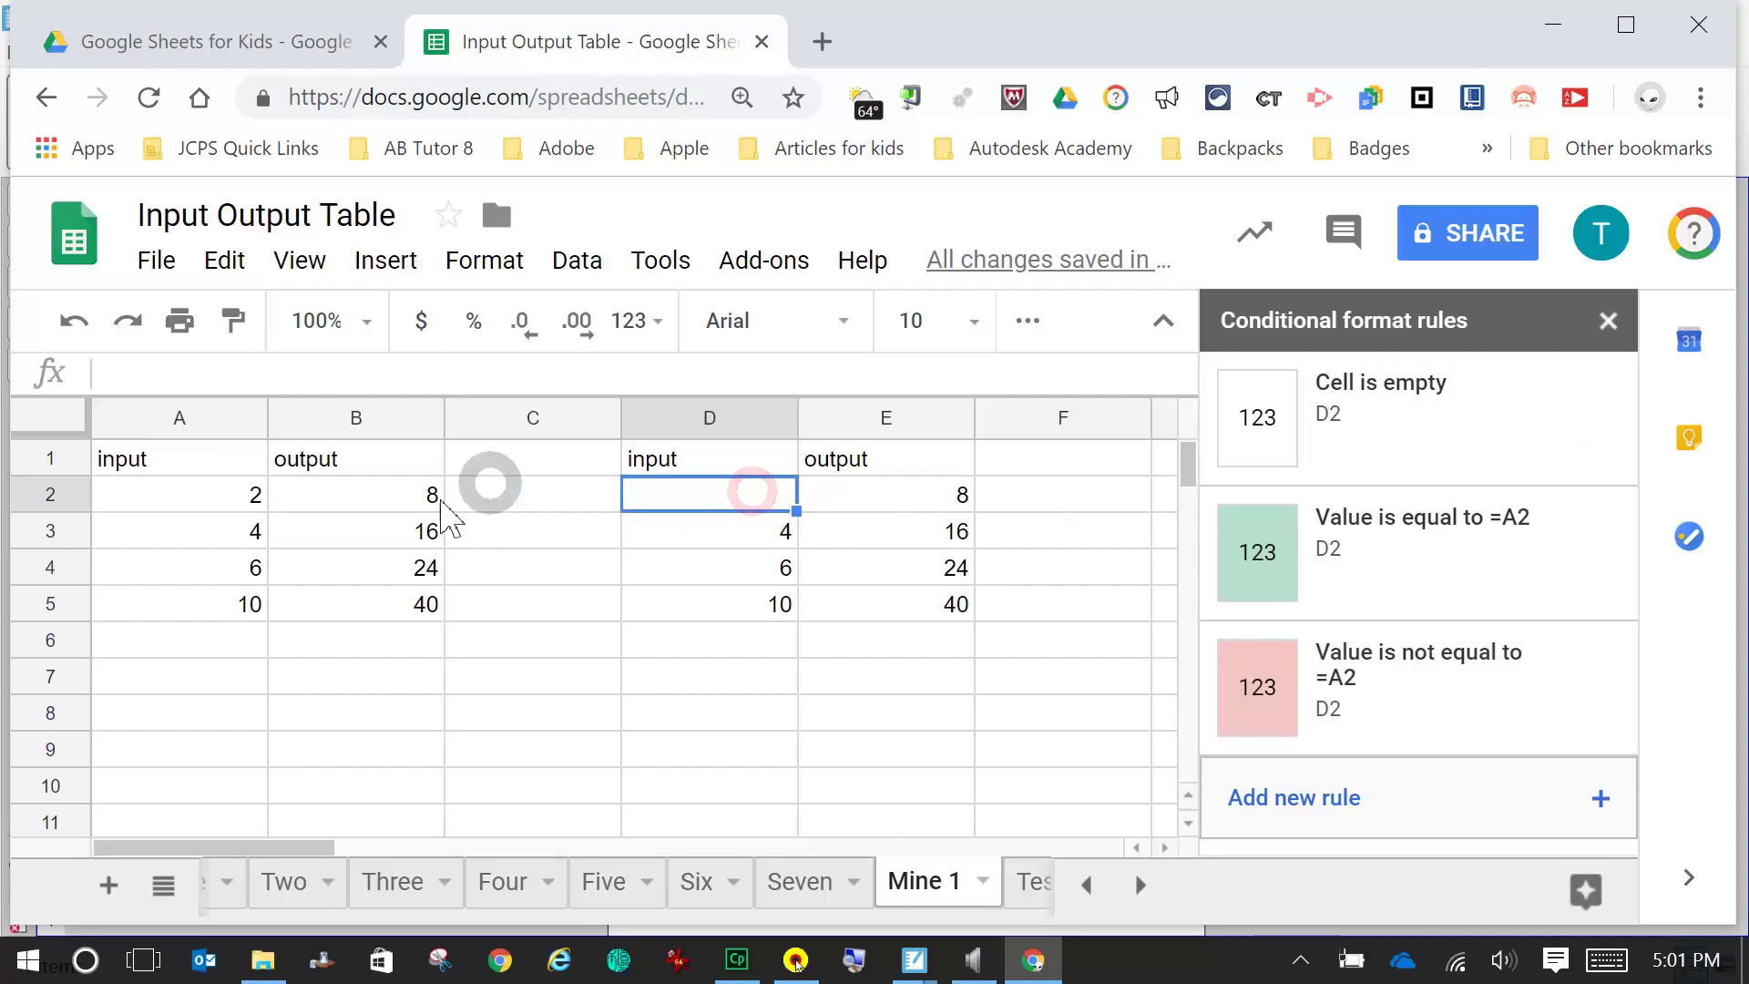
pyautogui.write('2')
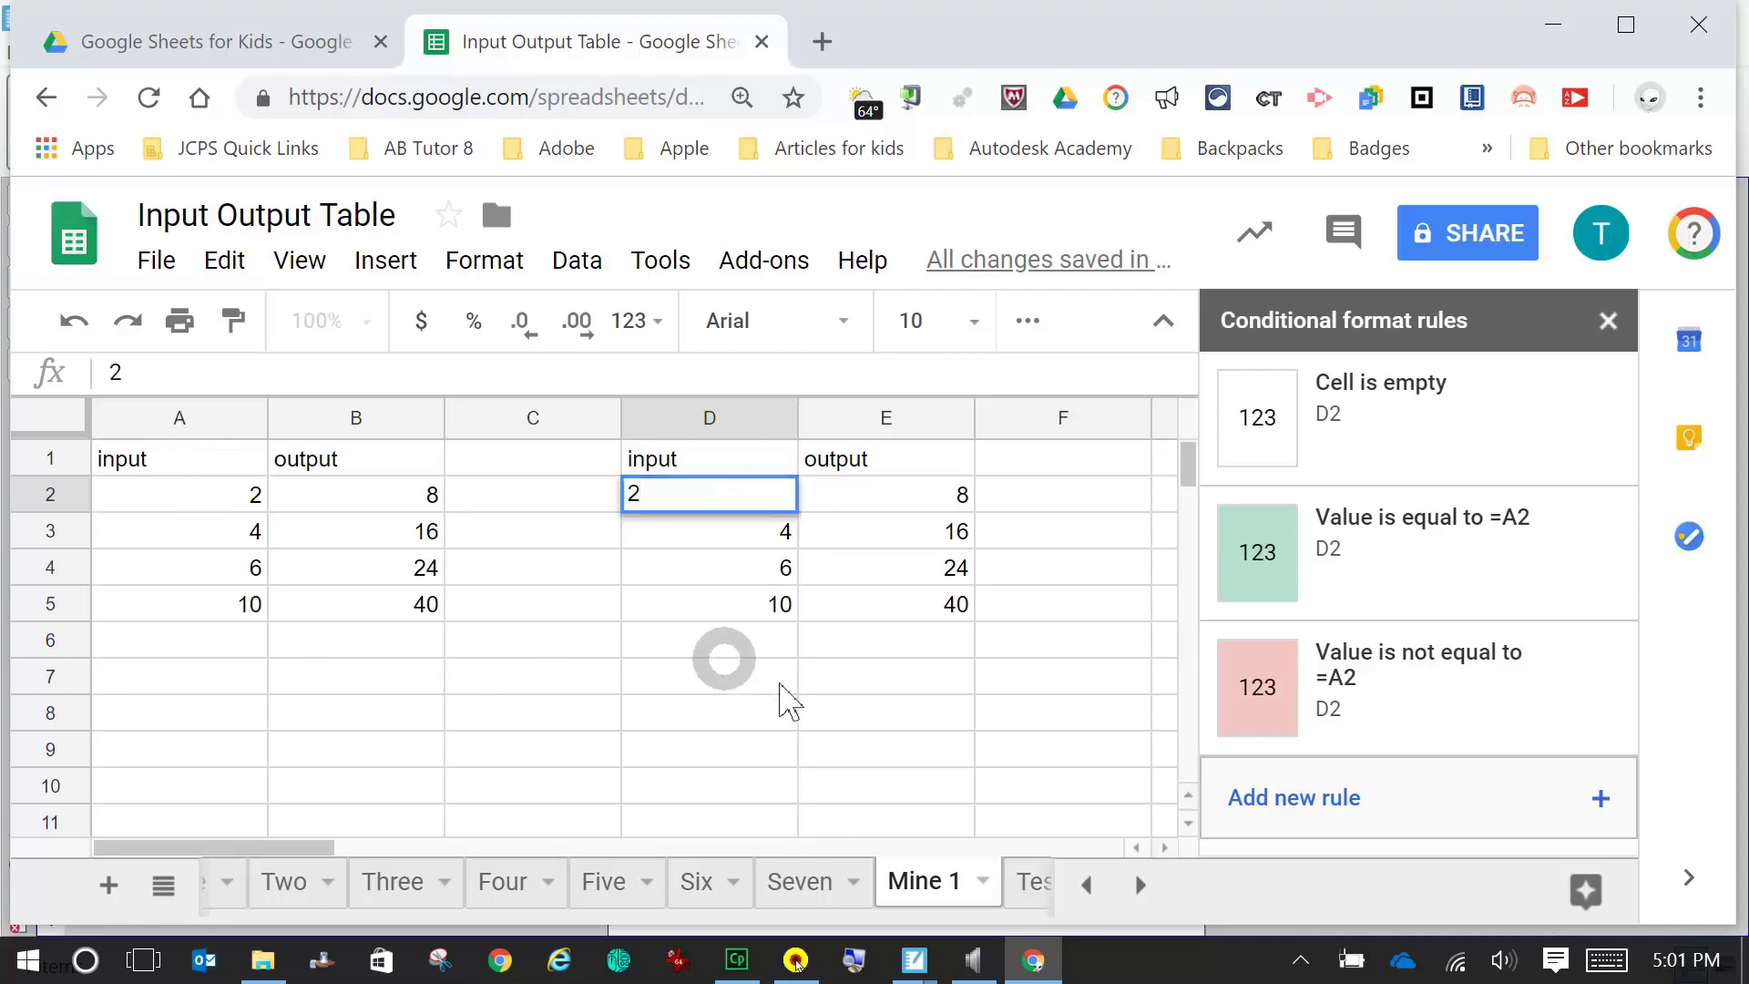
pyautogui.press('Return')
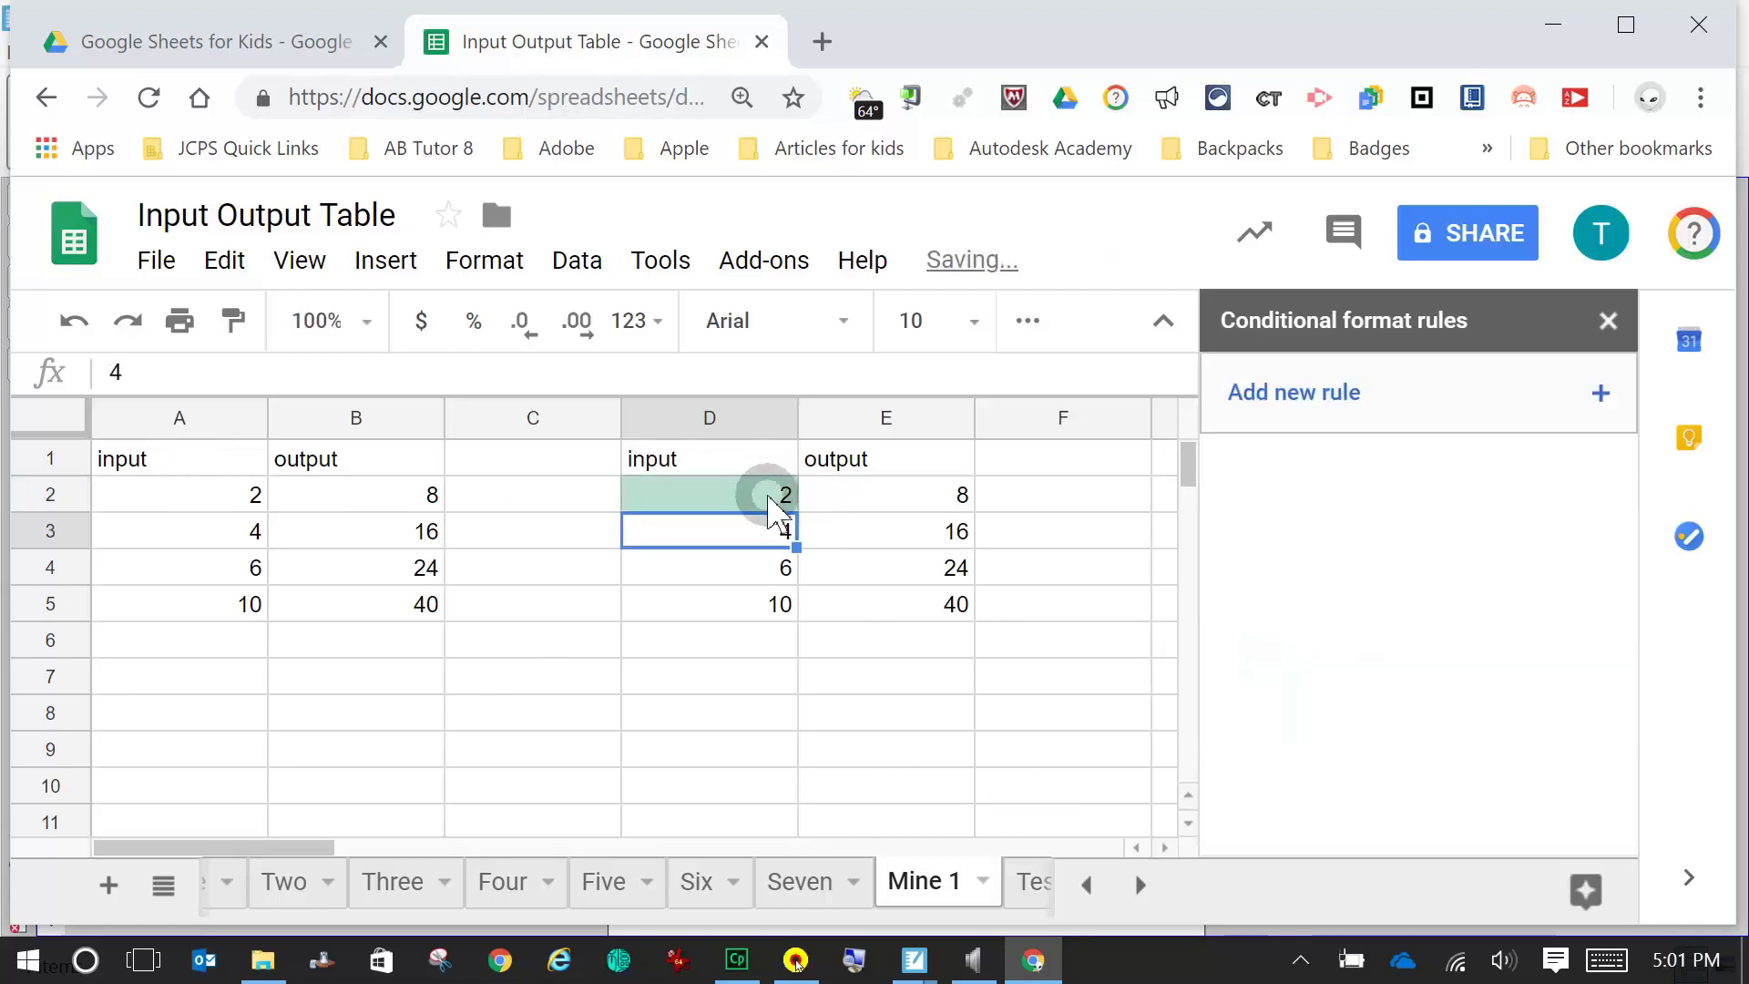
pyautogui.click(768, 497)
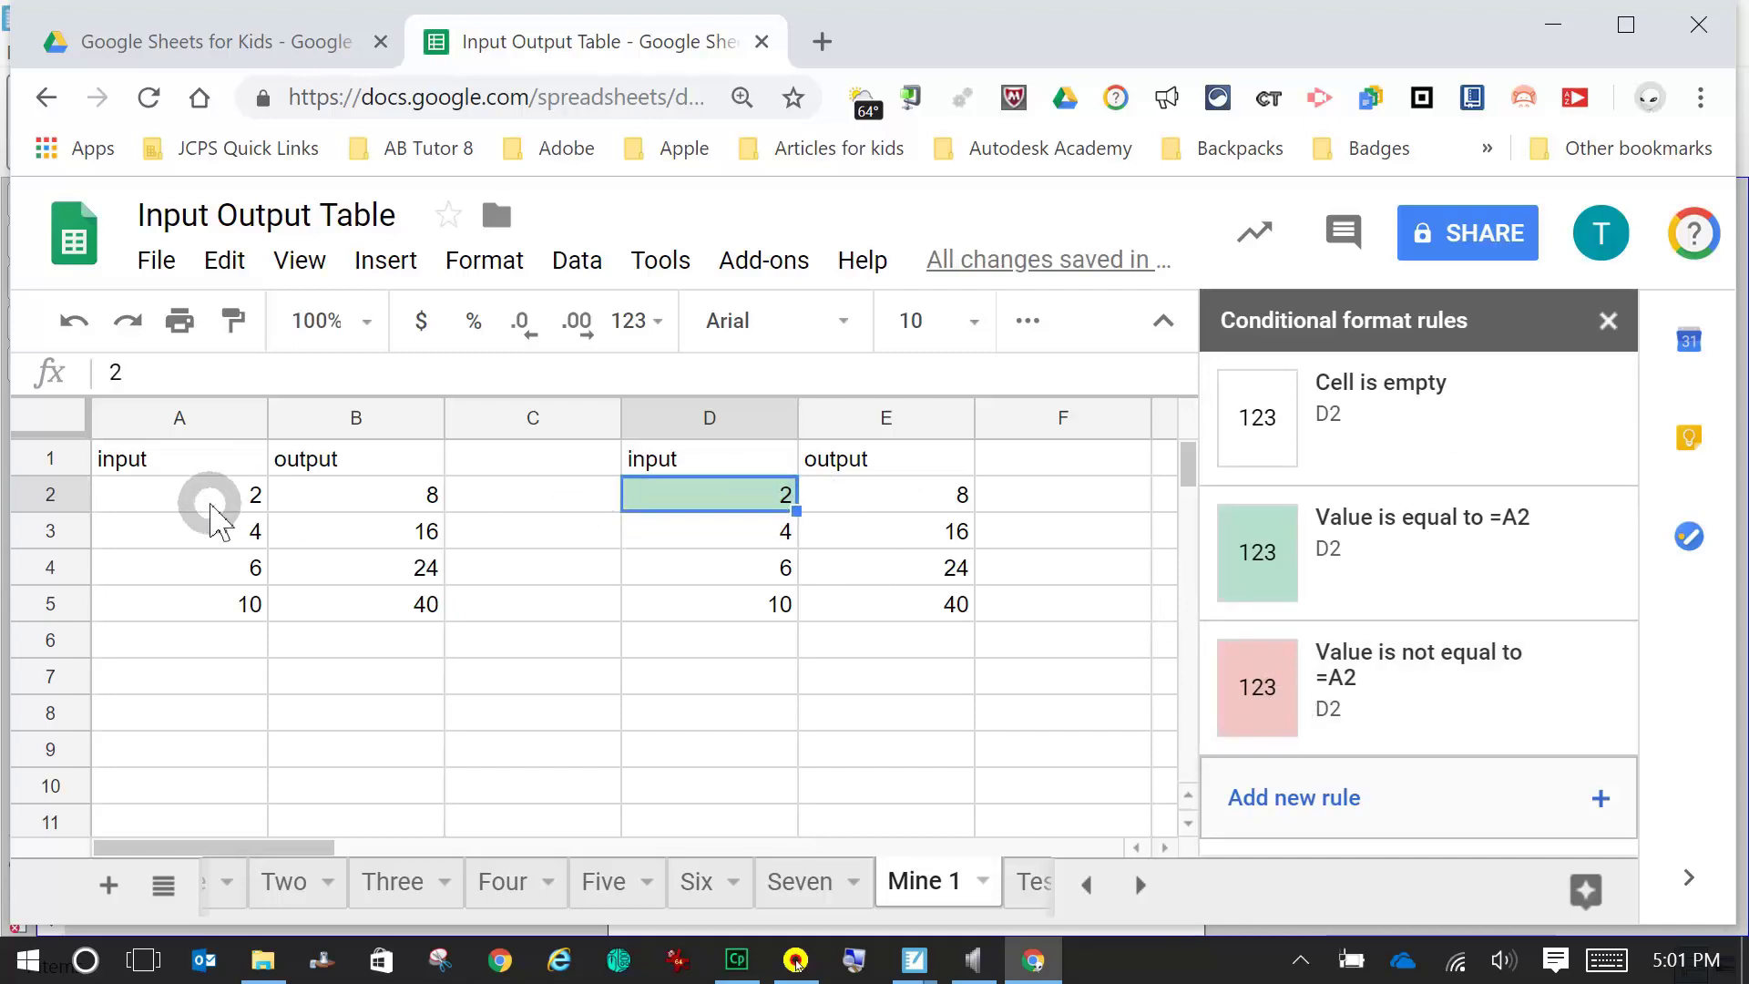
pyautogui.write('3')
pyautogui.press('Return')
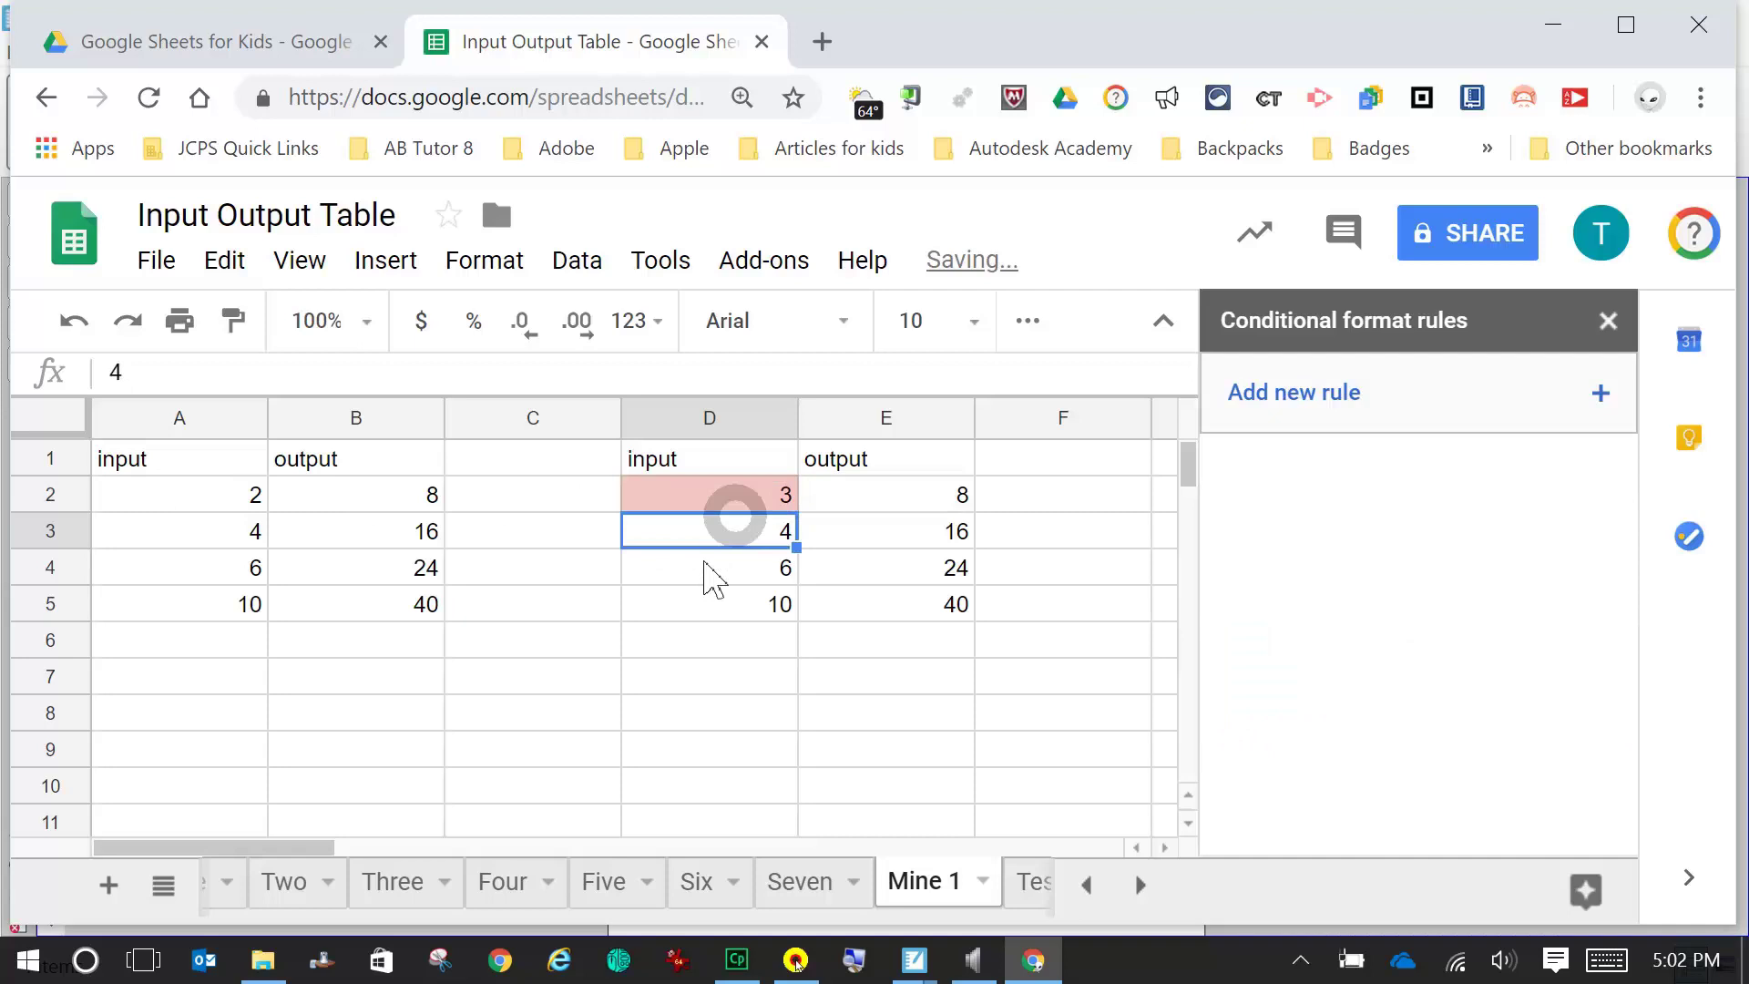
pyautogui.click(745, 497)
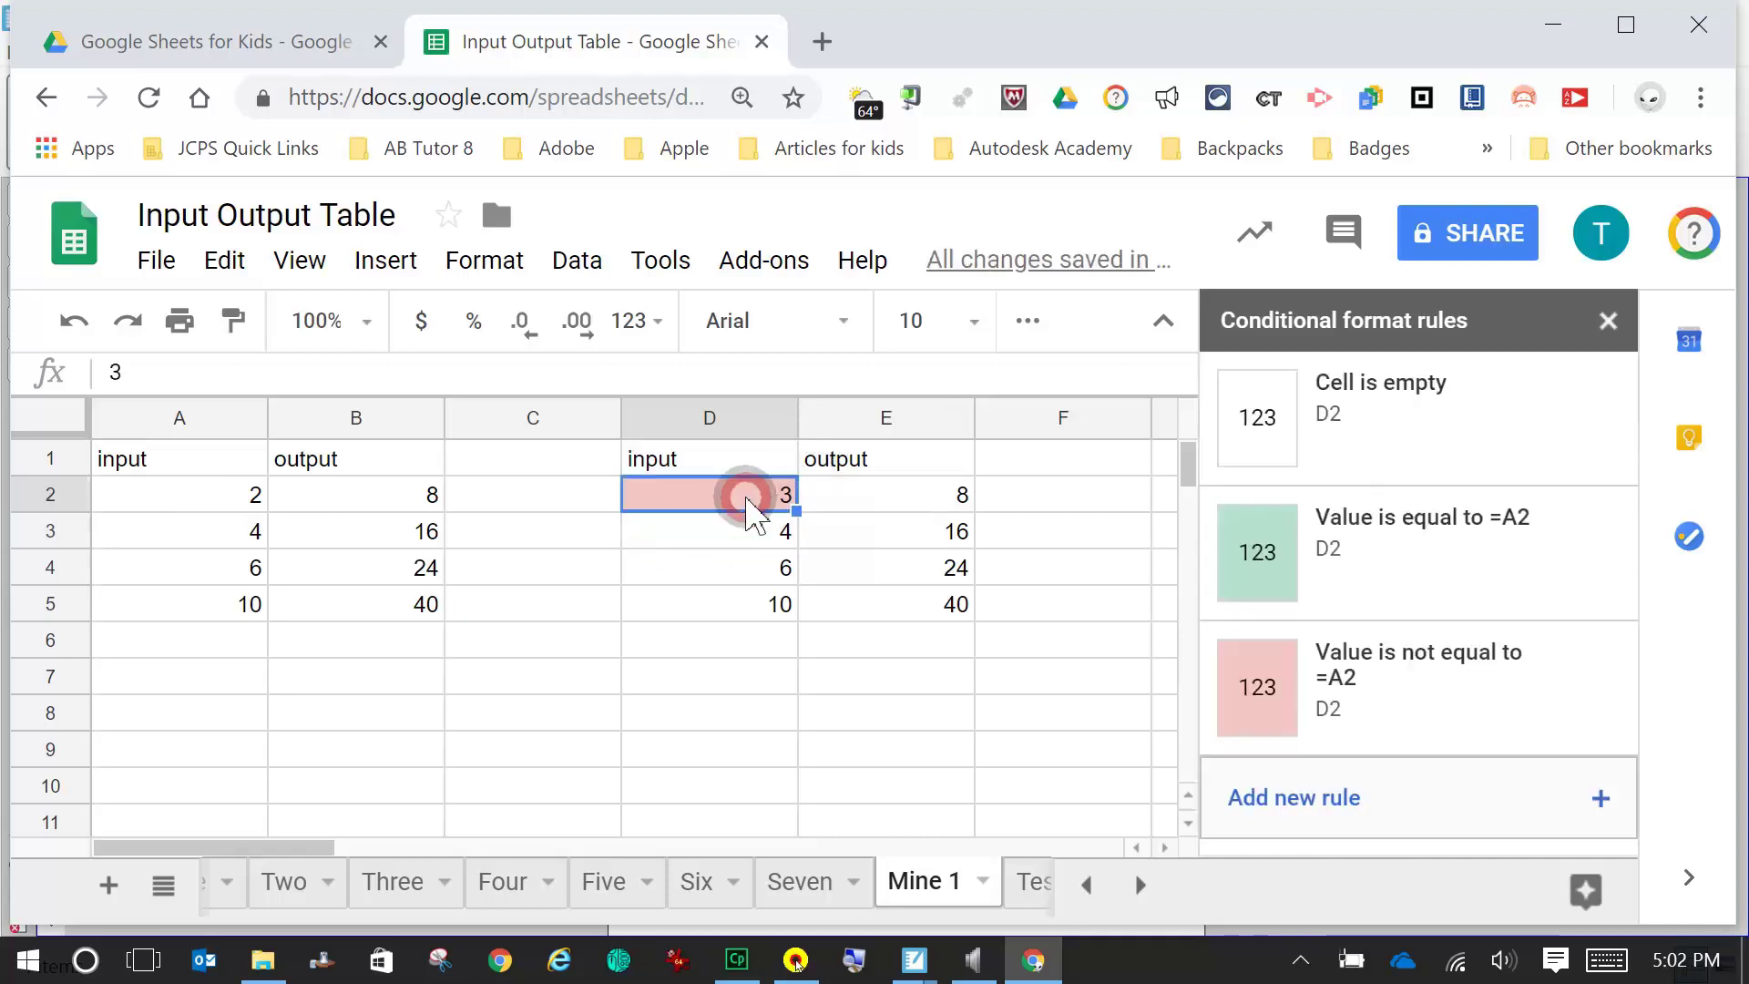
pyautogui.press('Delete')
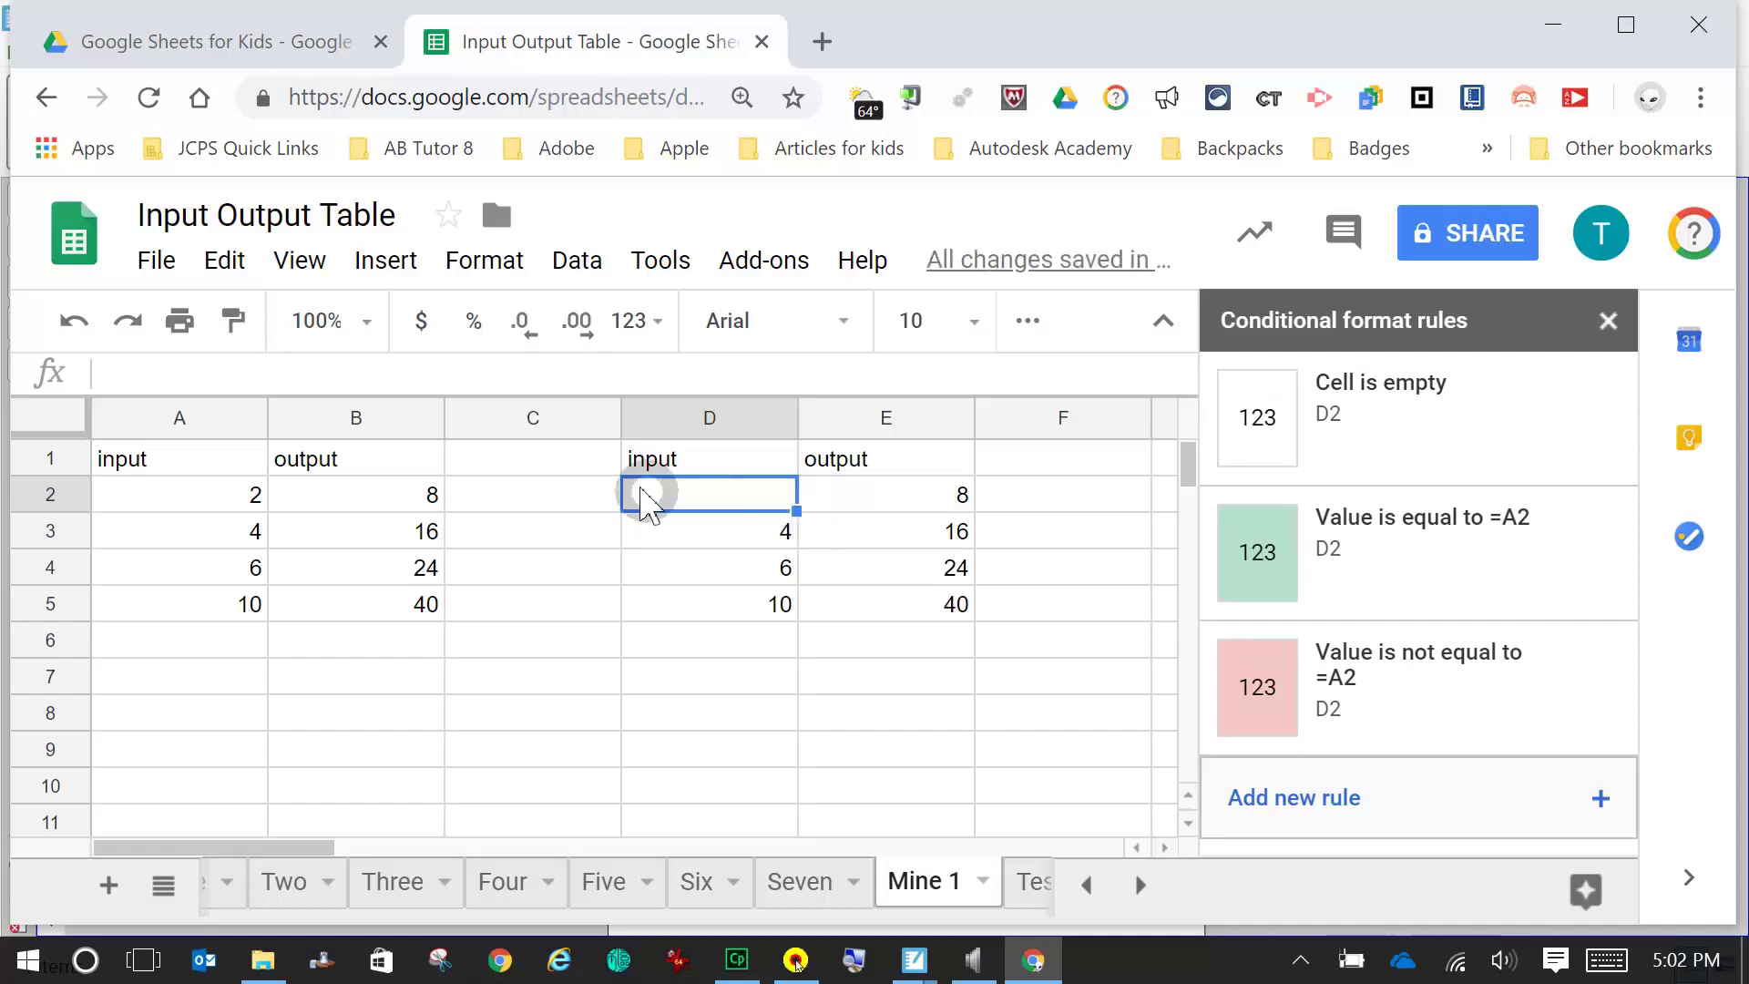
# - Fill the empty cell D2 with its conditional format rules down through D5
pyautogui.moveTo(795, 511); pyautogui.dragTo(800, 599)
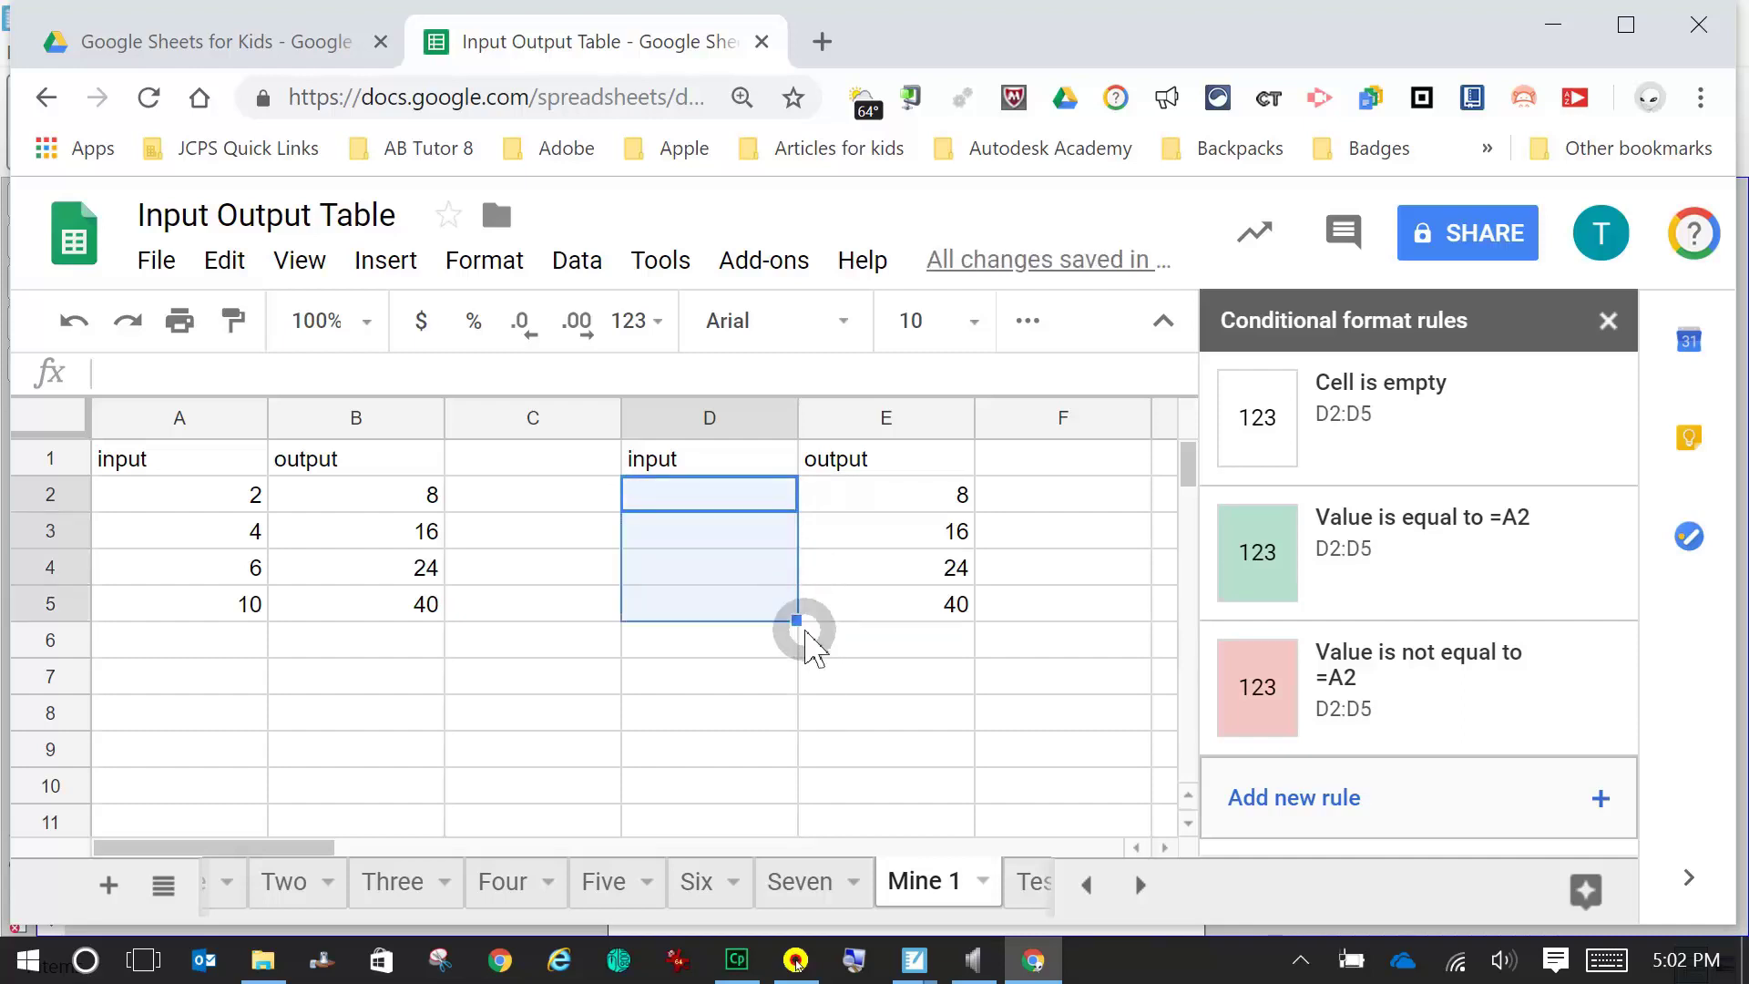
pyautogui.hotkey('ctrl', 'z')
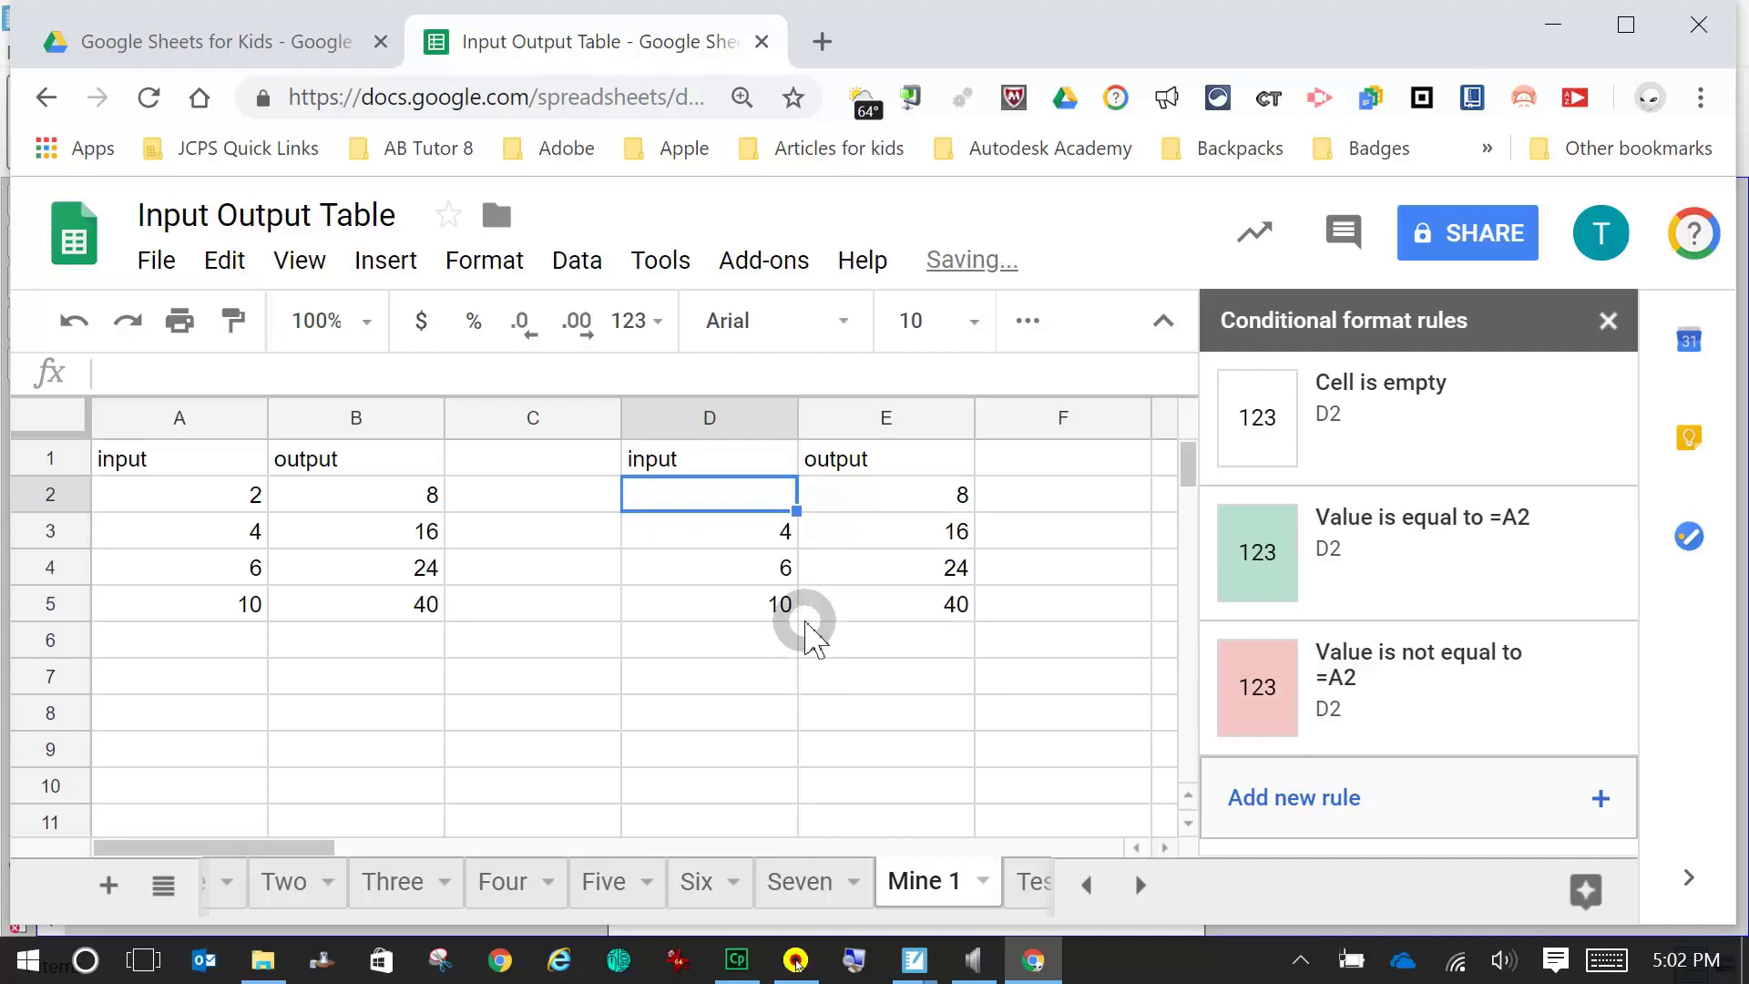
pyautogui.moveTo(797, 511); pyautogui.dragTo(797, 599)
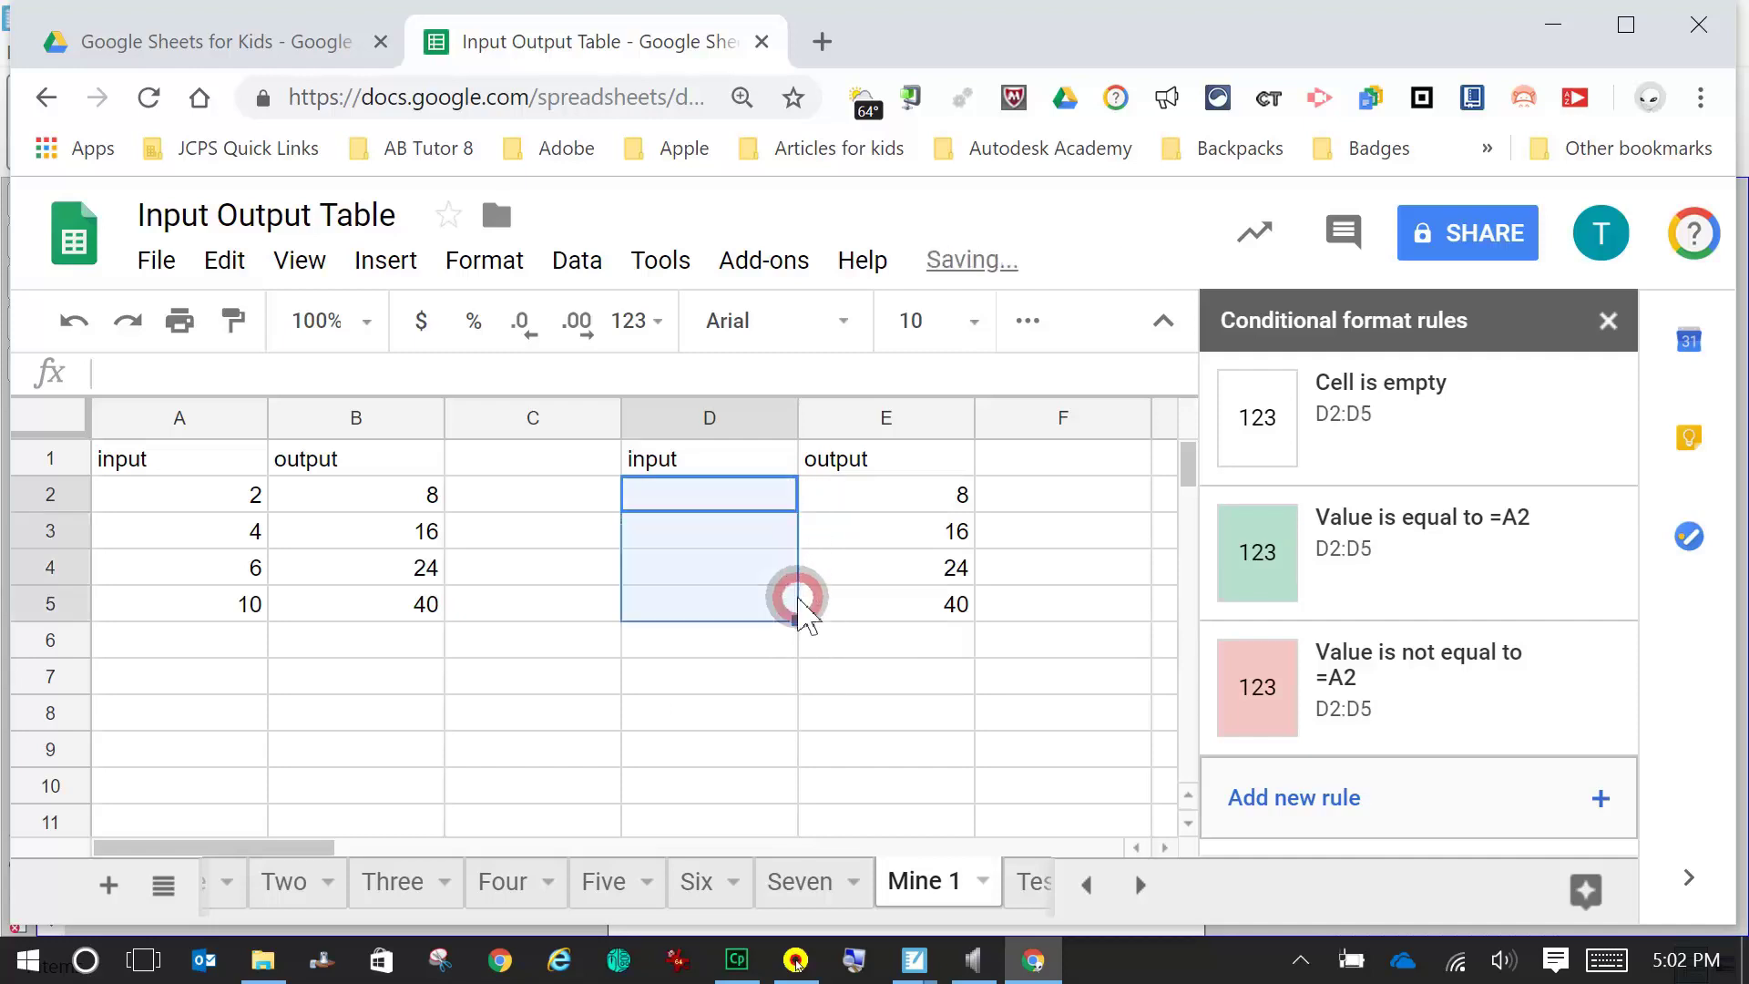
# - Check the extended rules in cell D2 with the values 2 and 3, and empty the cell
pyautogui.click(732, 493)
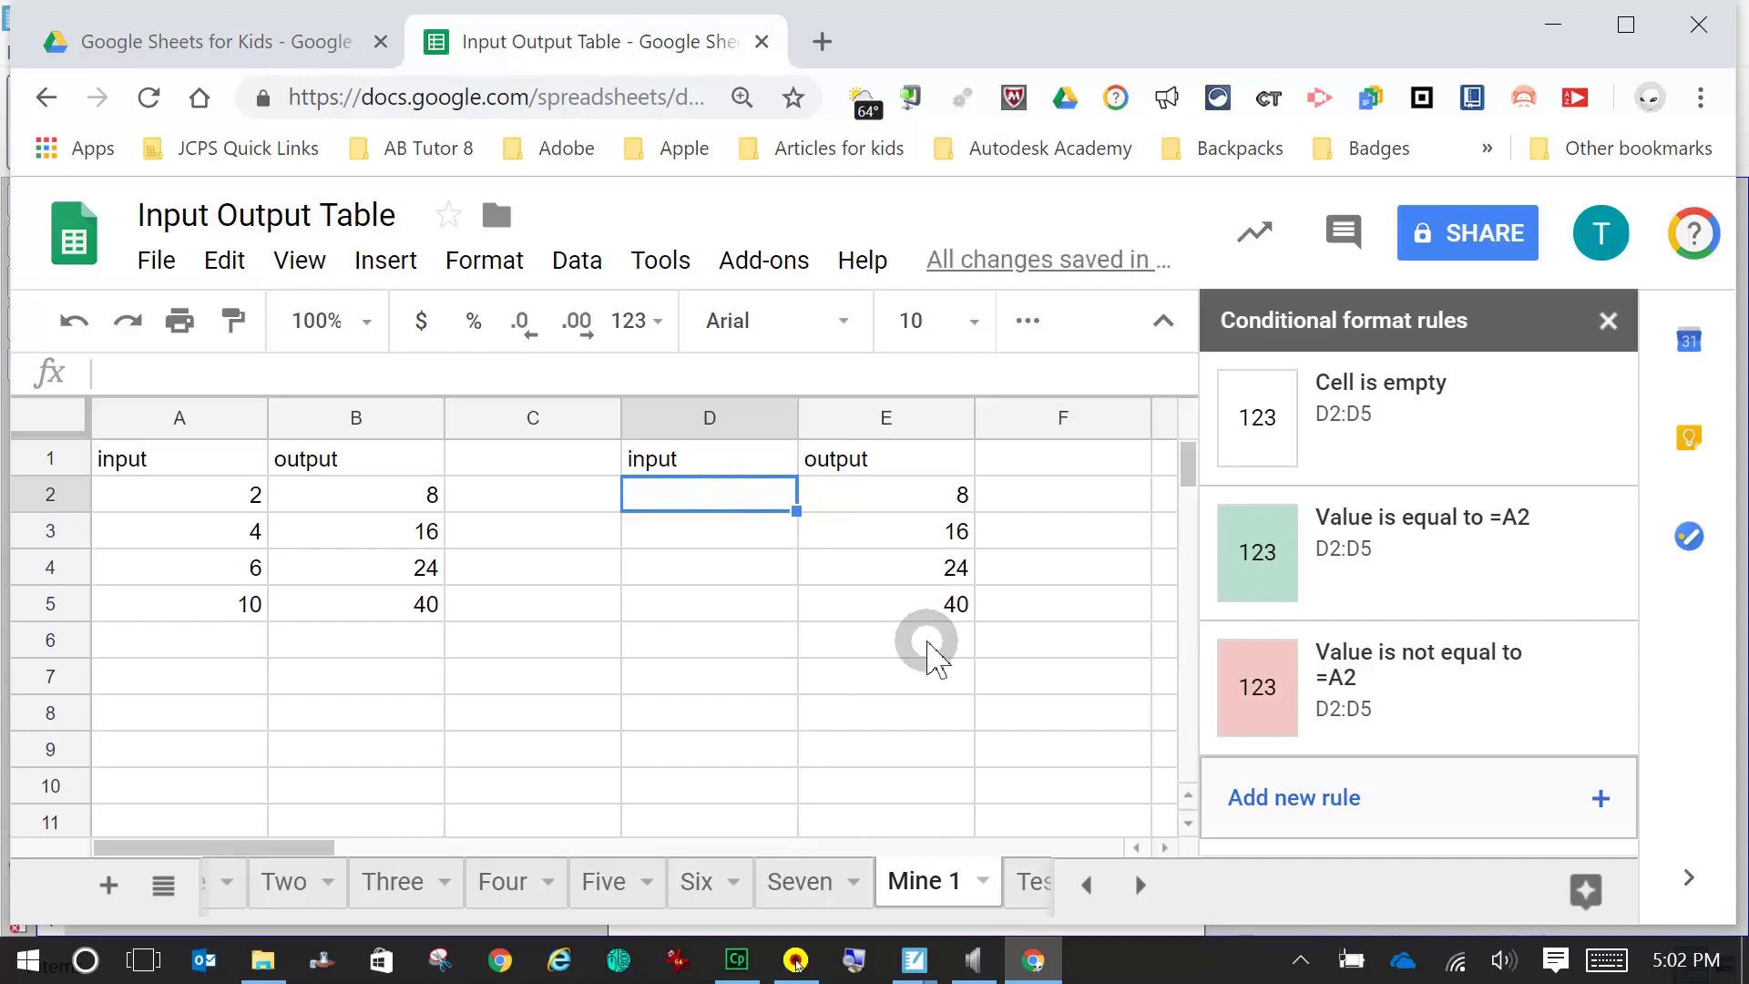
pyautogui.write('2')
pyautogui.press('Return')
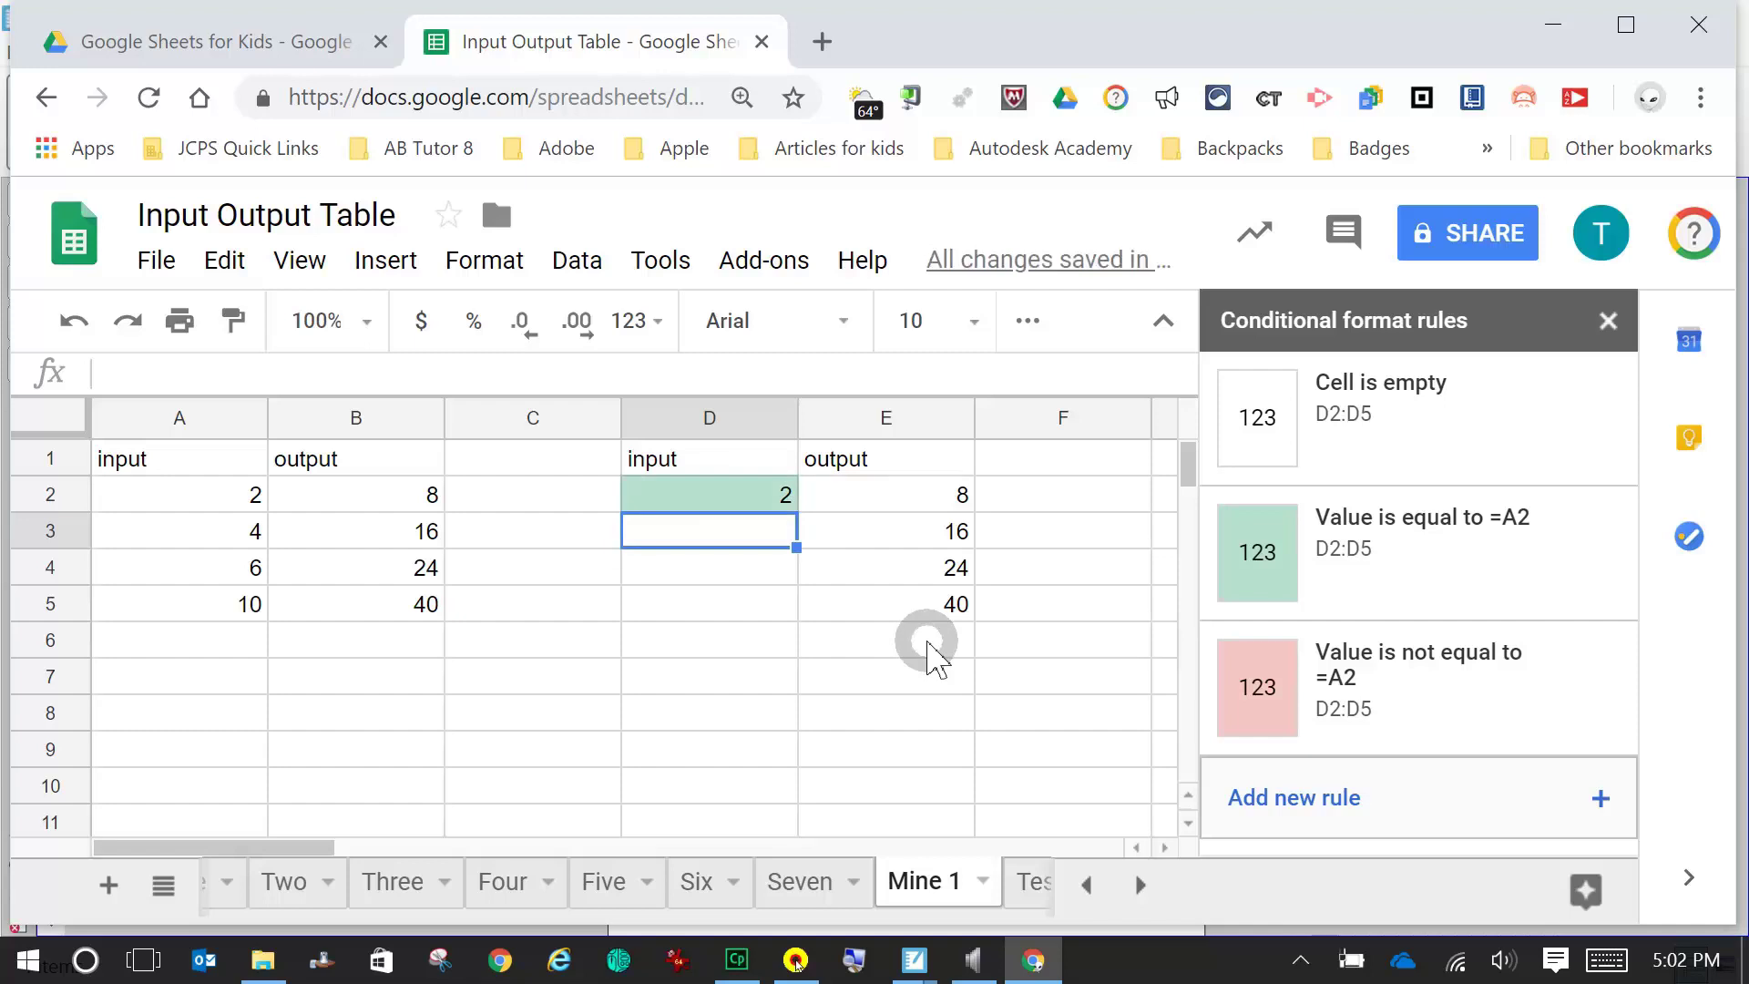
pyautogui.press('Up')
pyautogui.write('3')
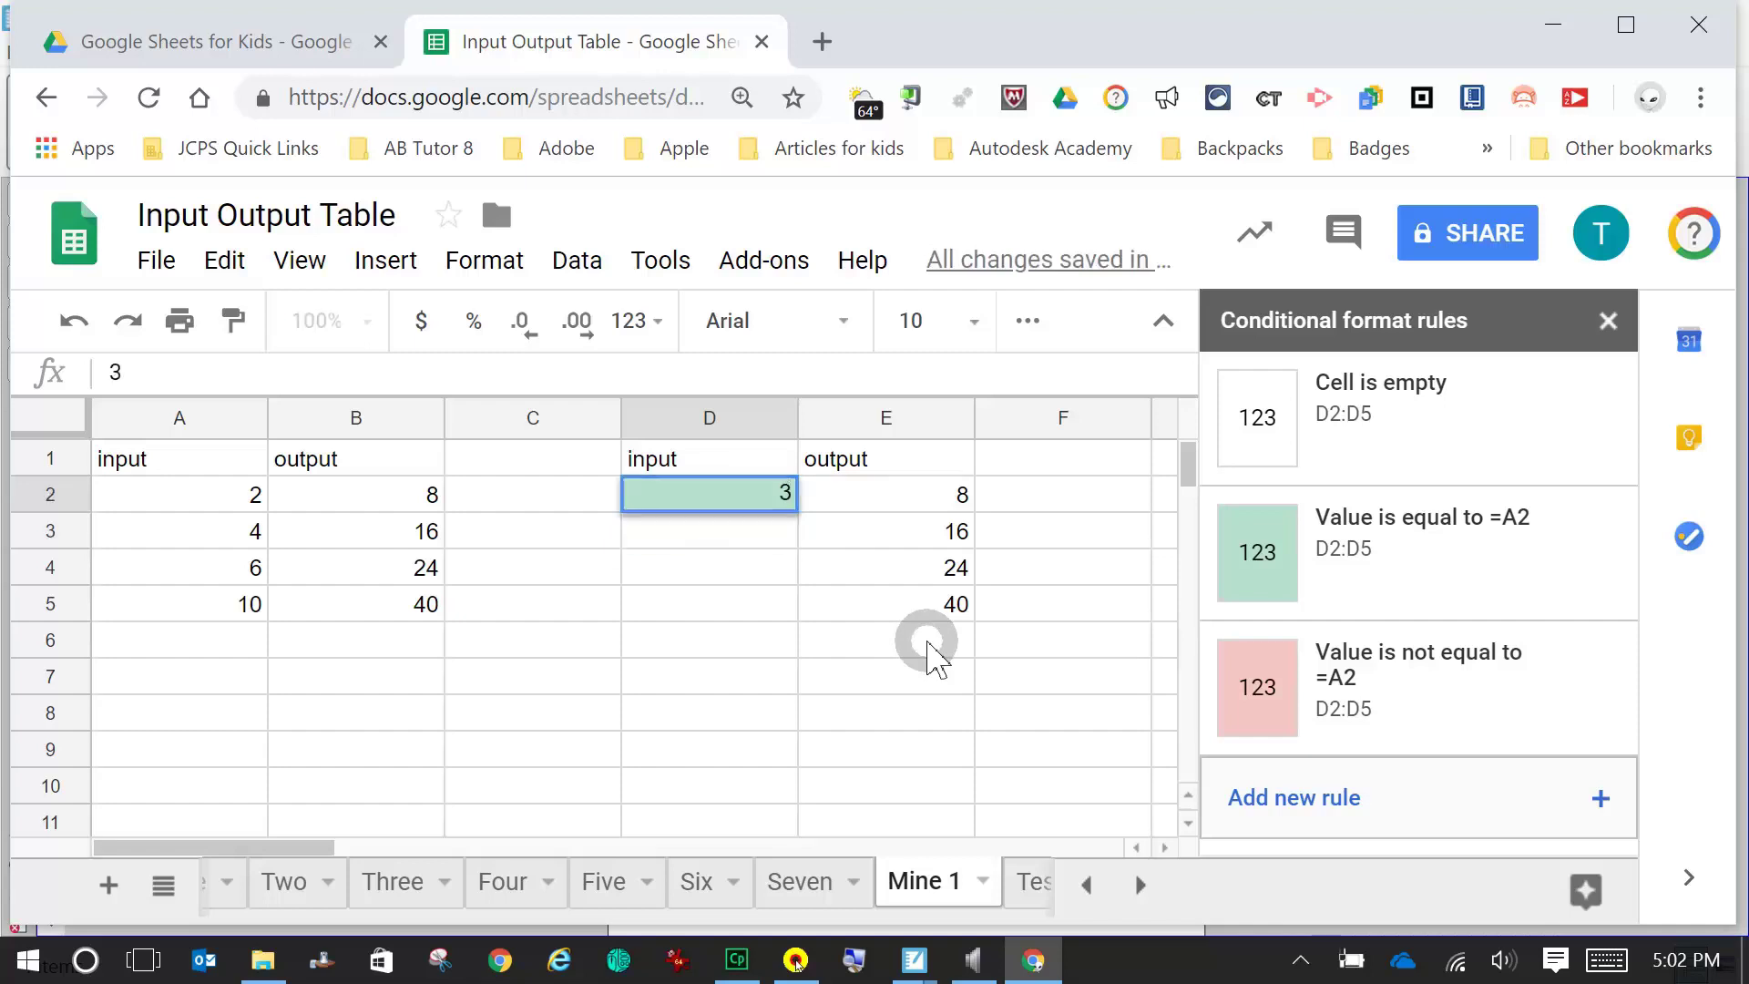
pyautogui.press('Return')
pyautogui.press('Up')
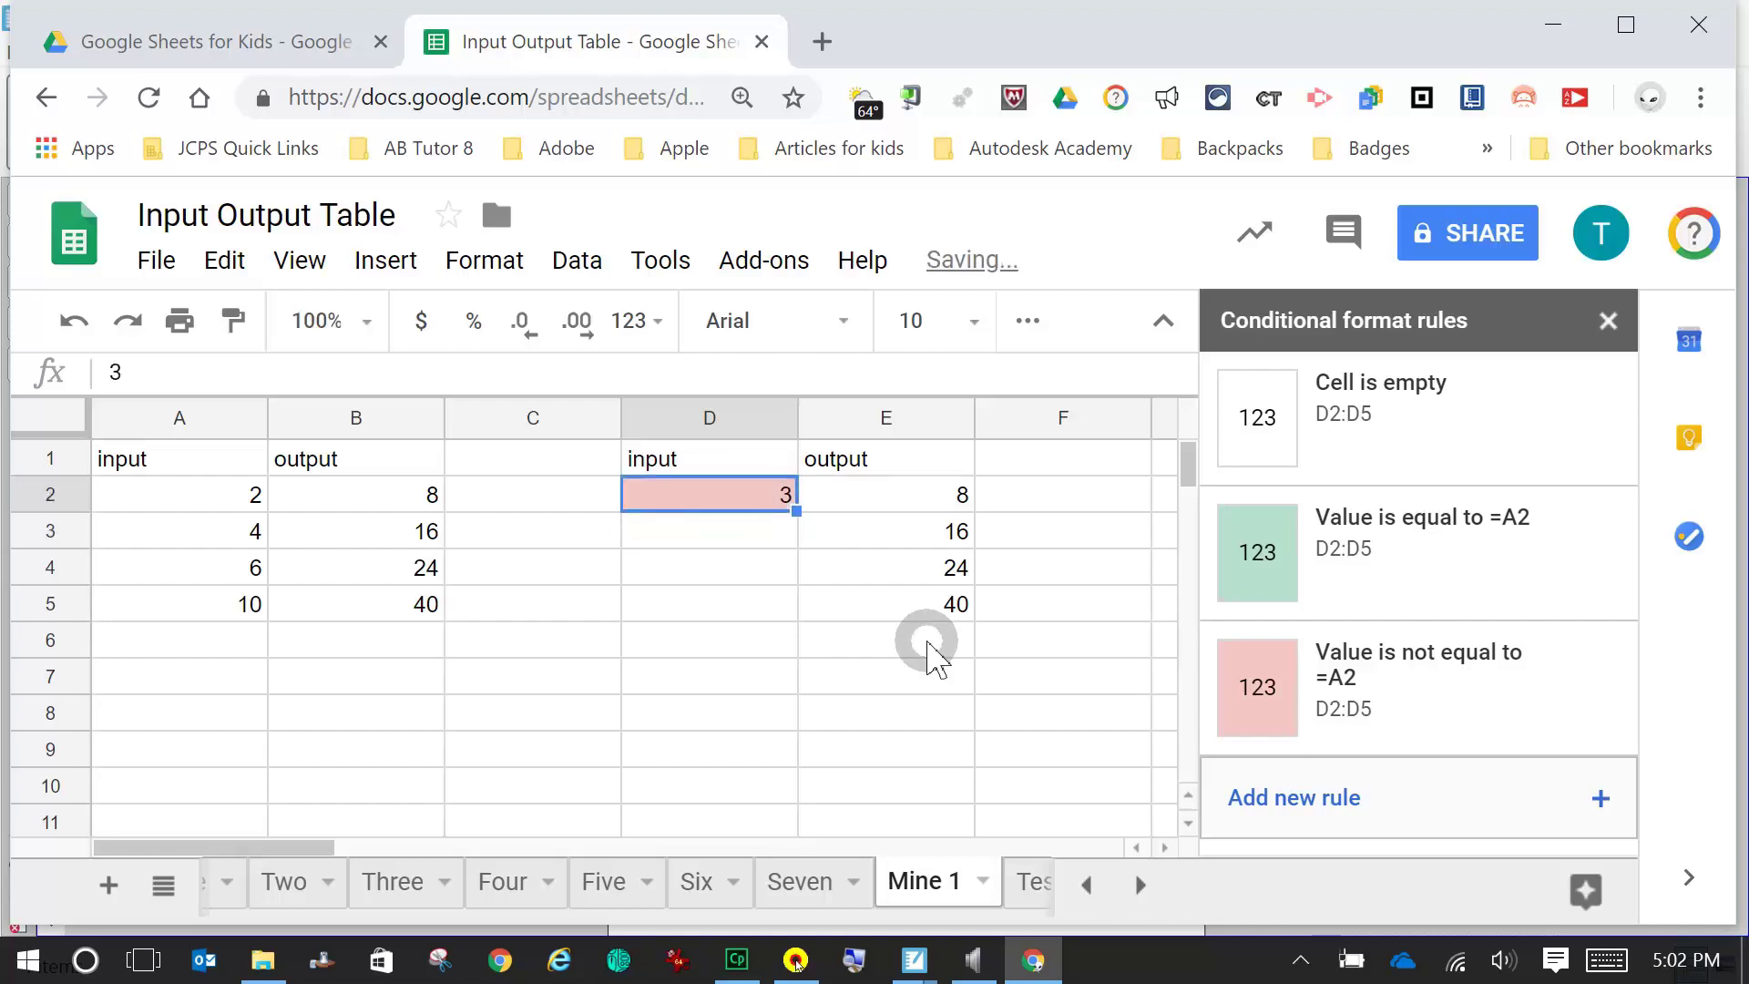
pyautogui.press('BackSpace')
pyautogui.press('Return')
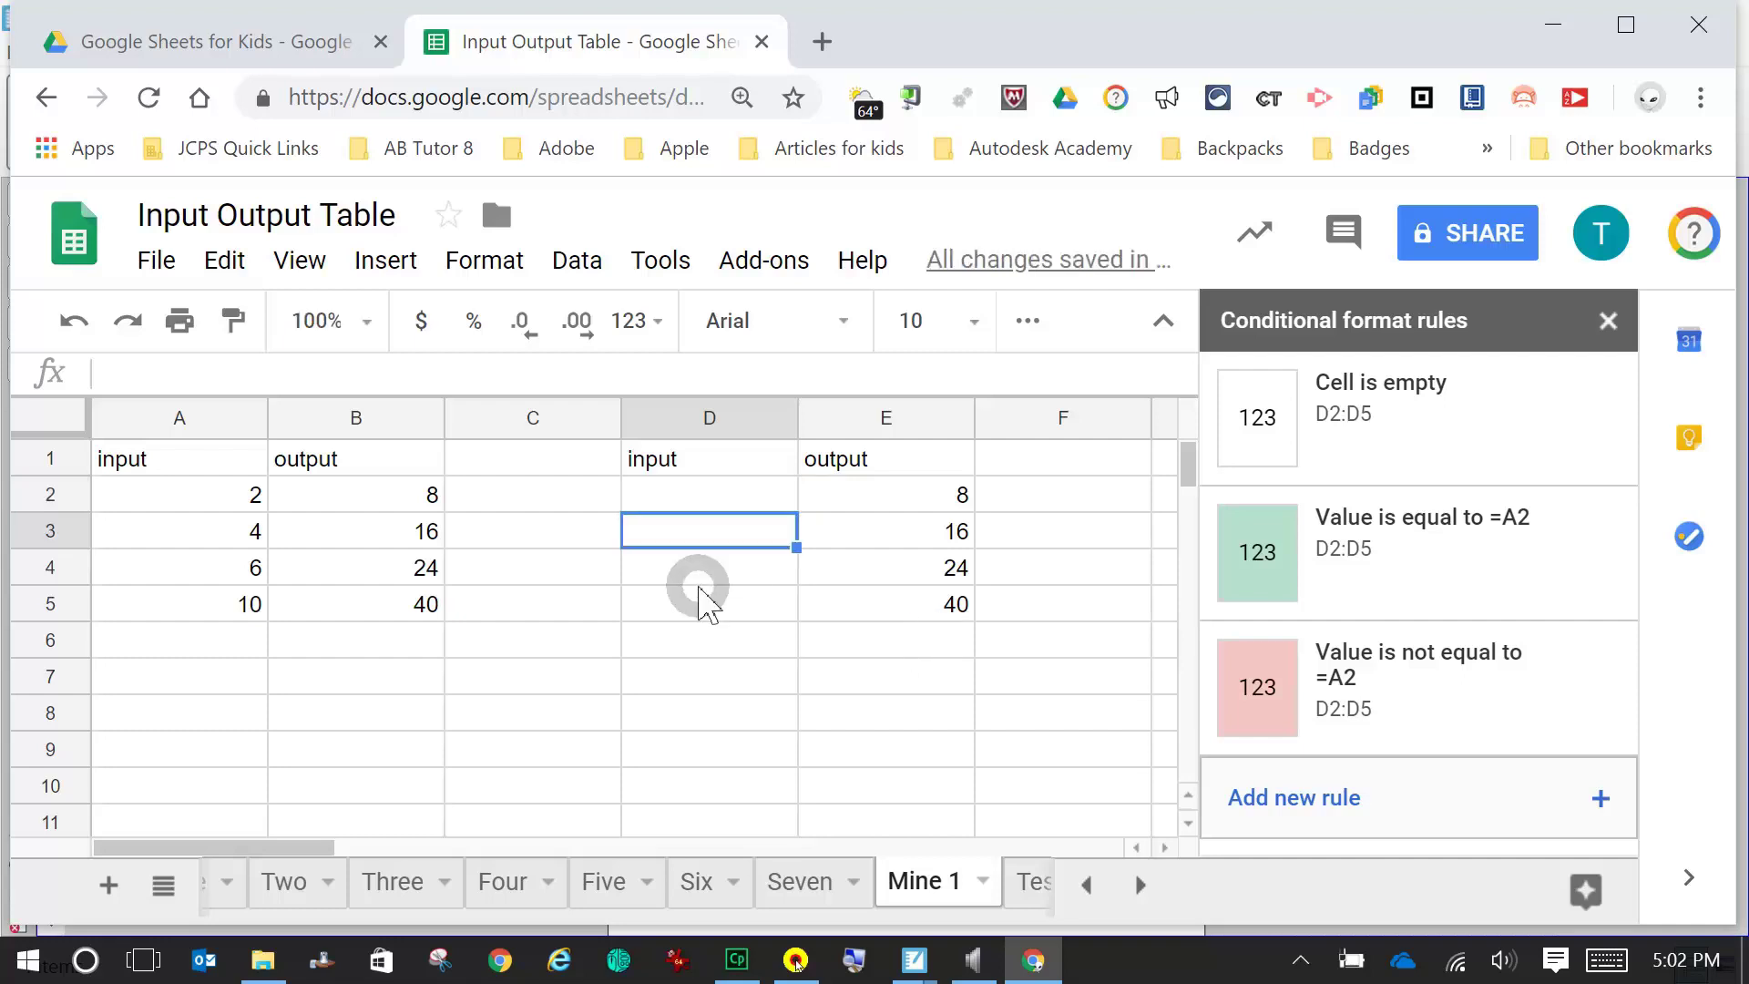
# - Check the copied rules in cell D3 with the values 4 and 5, and empty the cell
pyautogui.click(715, 541)
pyautogui.write('4')
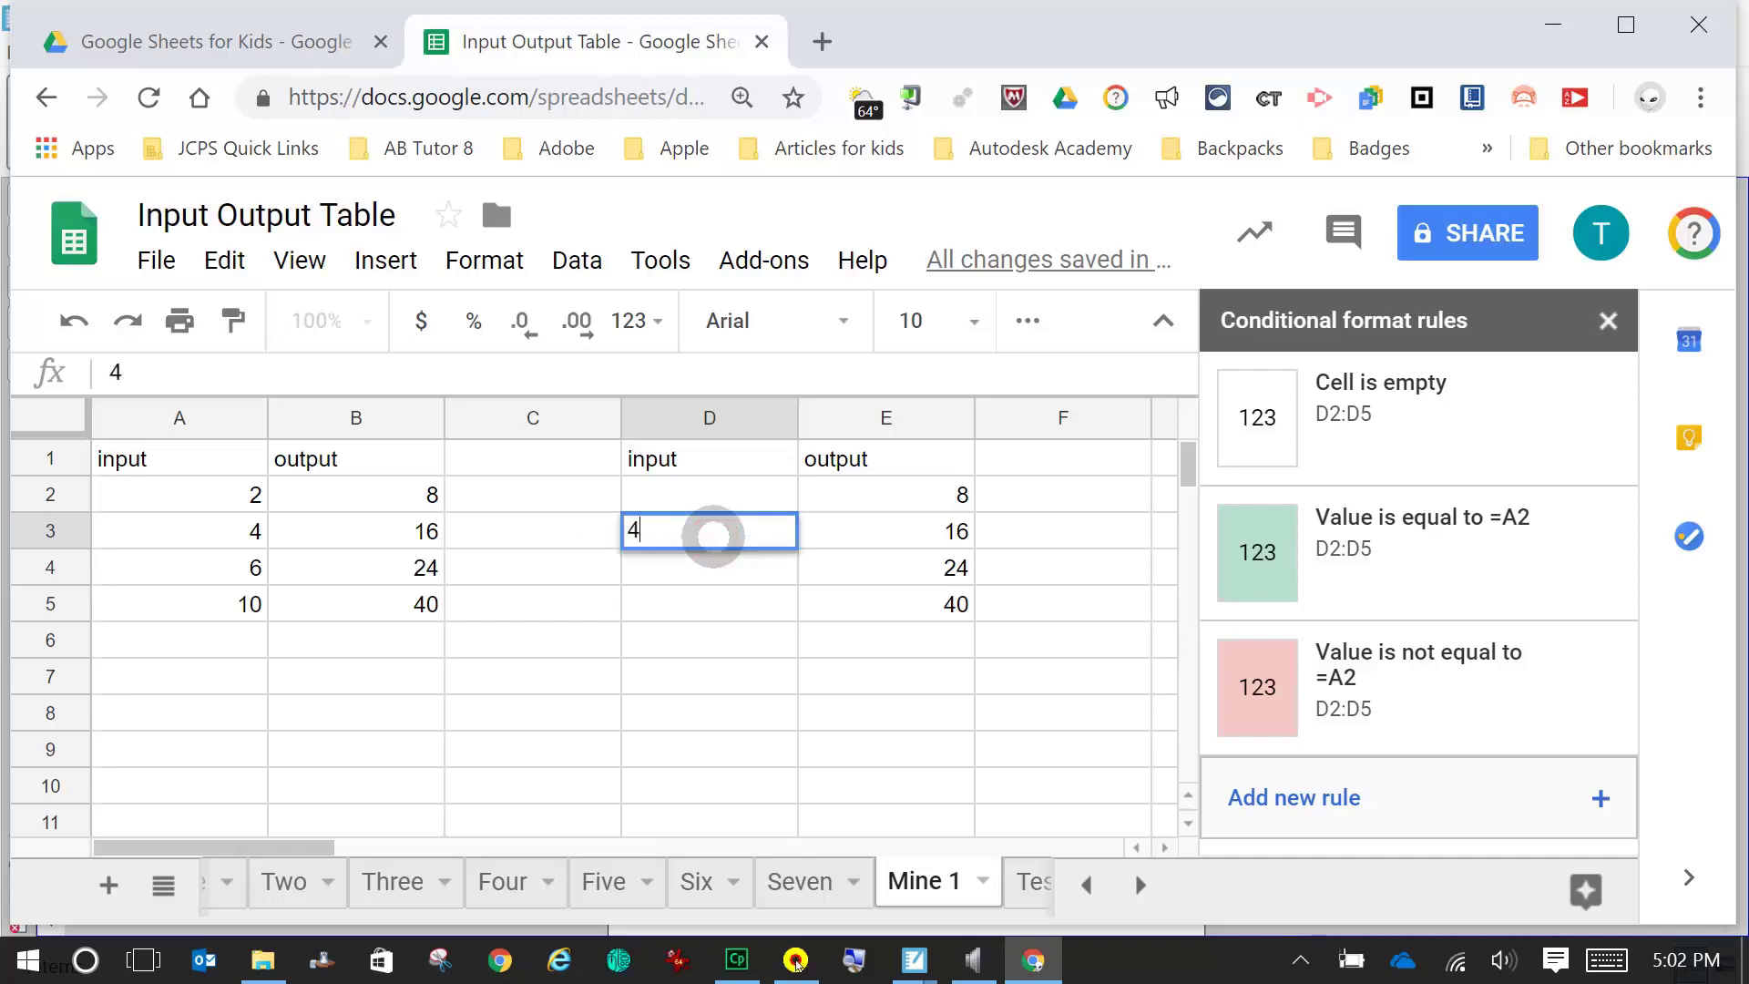
pyautogui.press('Return')
pyautogui.click(716, 538)
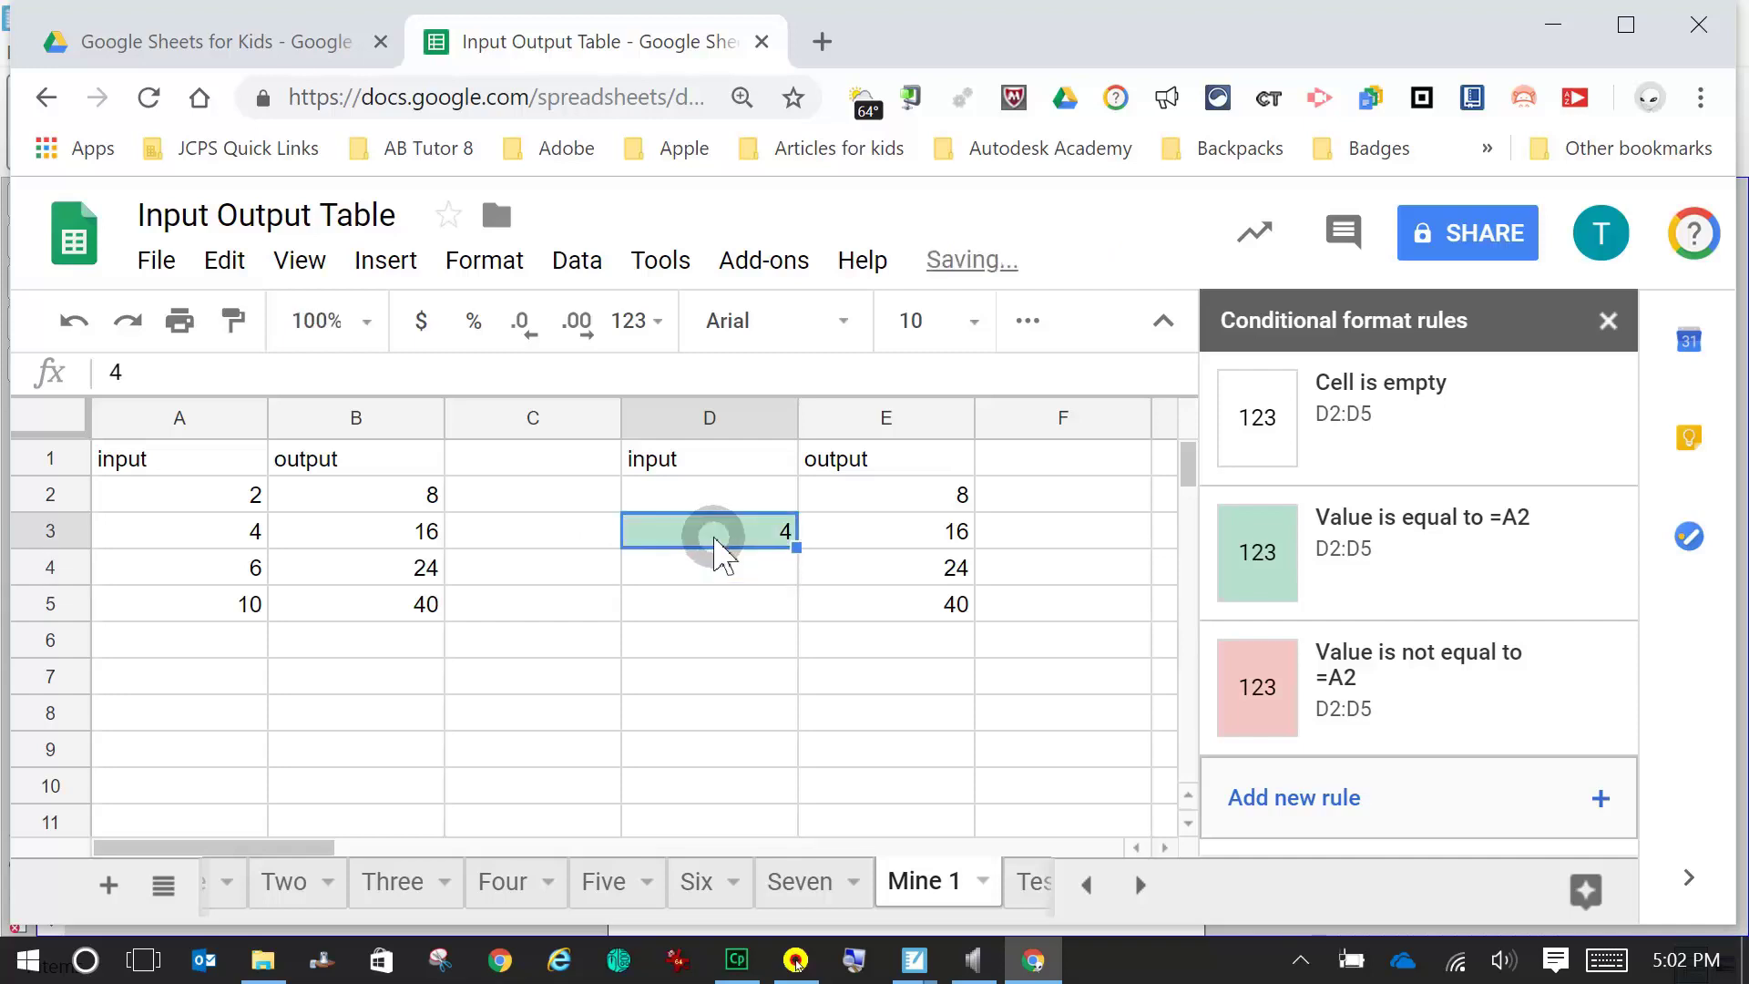
pyautogui.write('5')
pyautogui.press('Return')
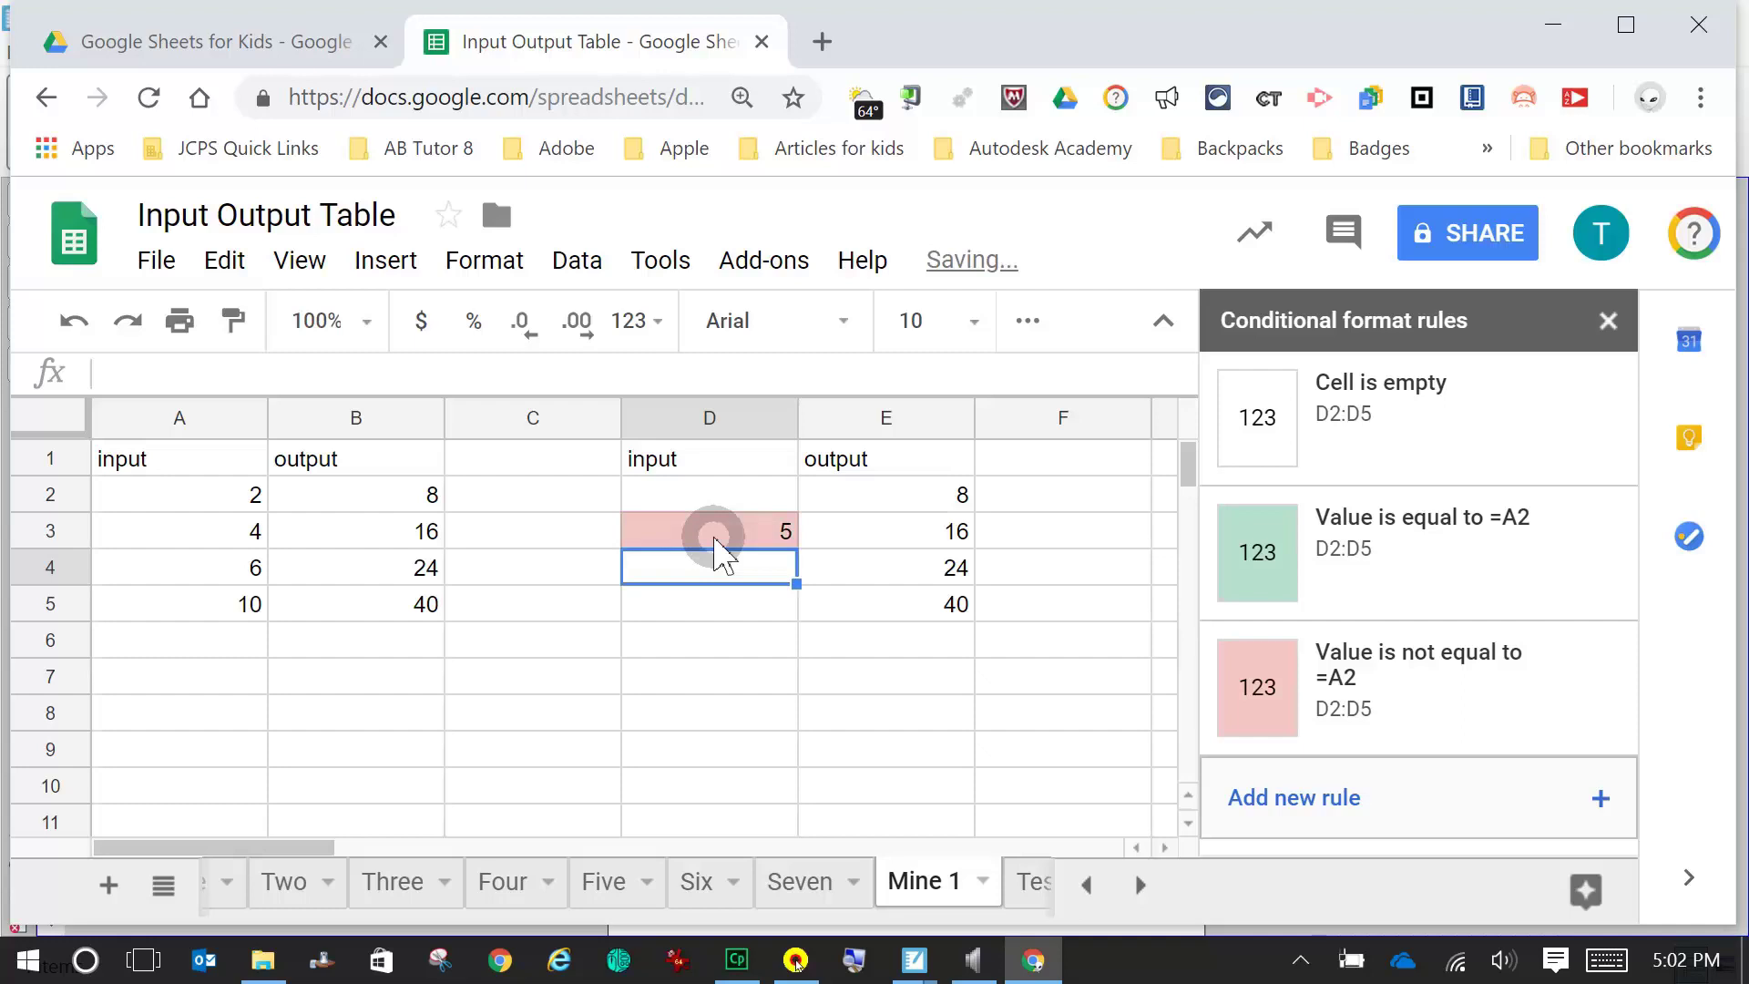
pyautogui.click(715, 537)
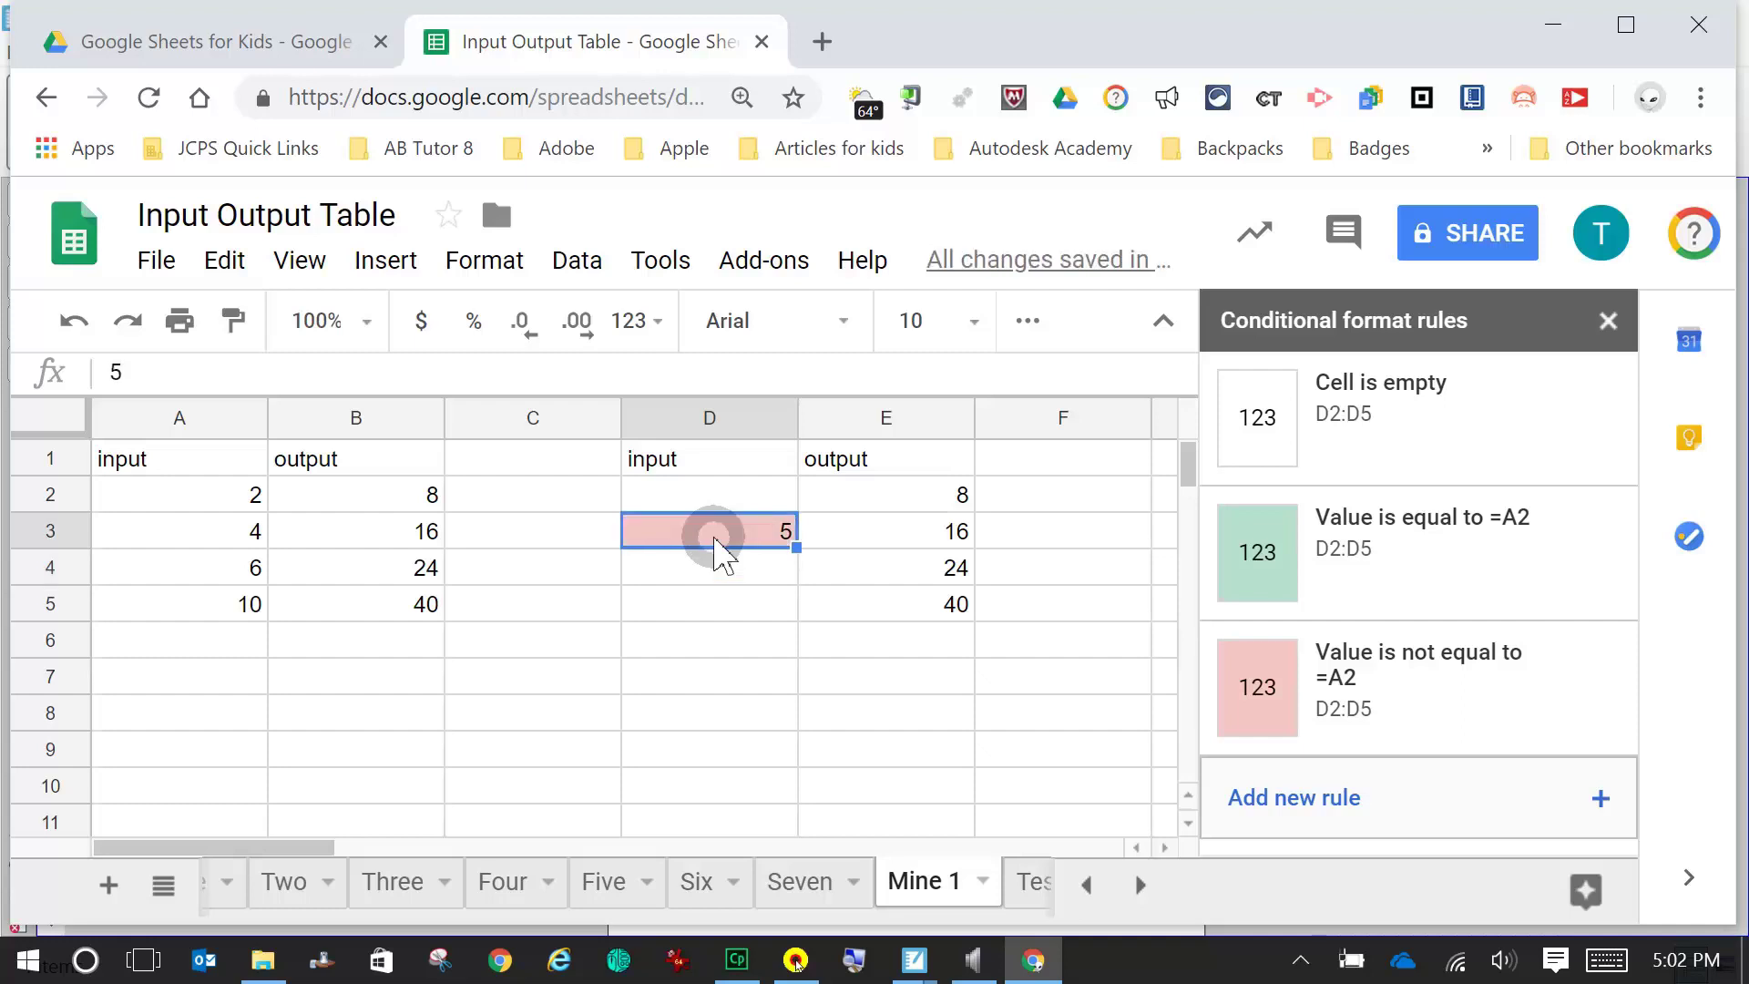
pyautogui.press('Delete')
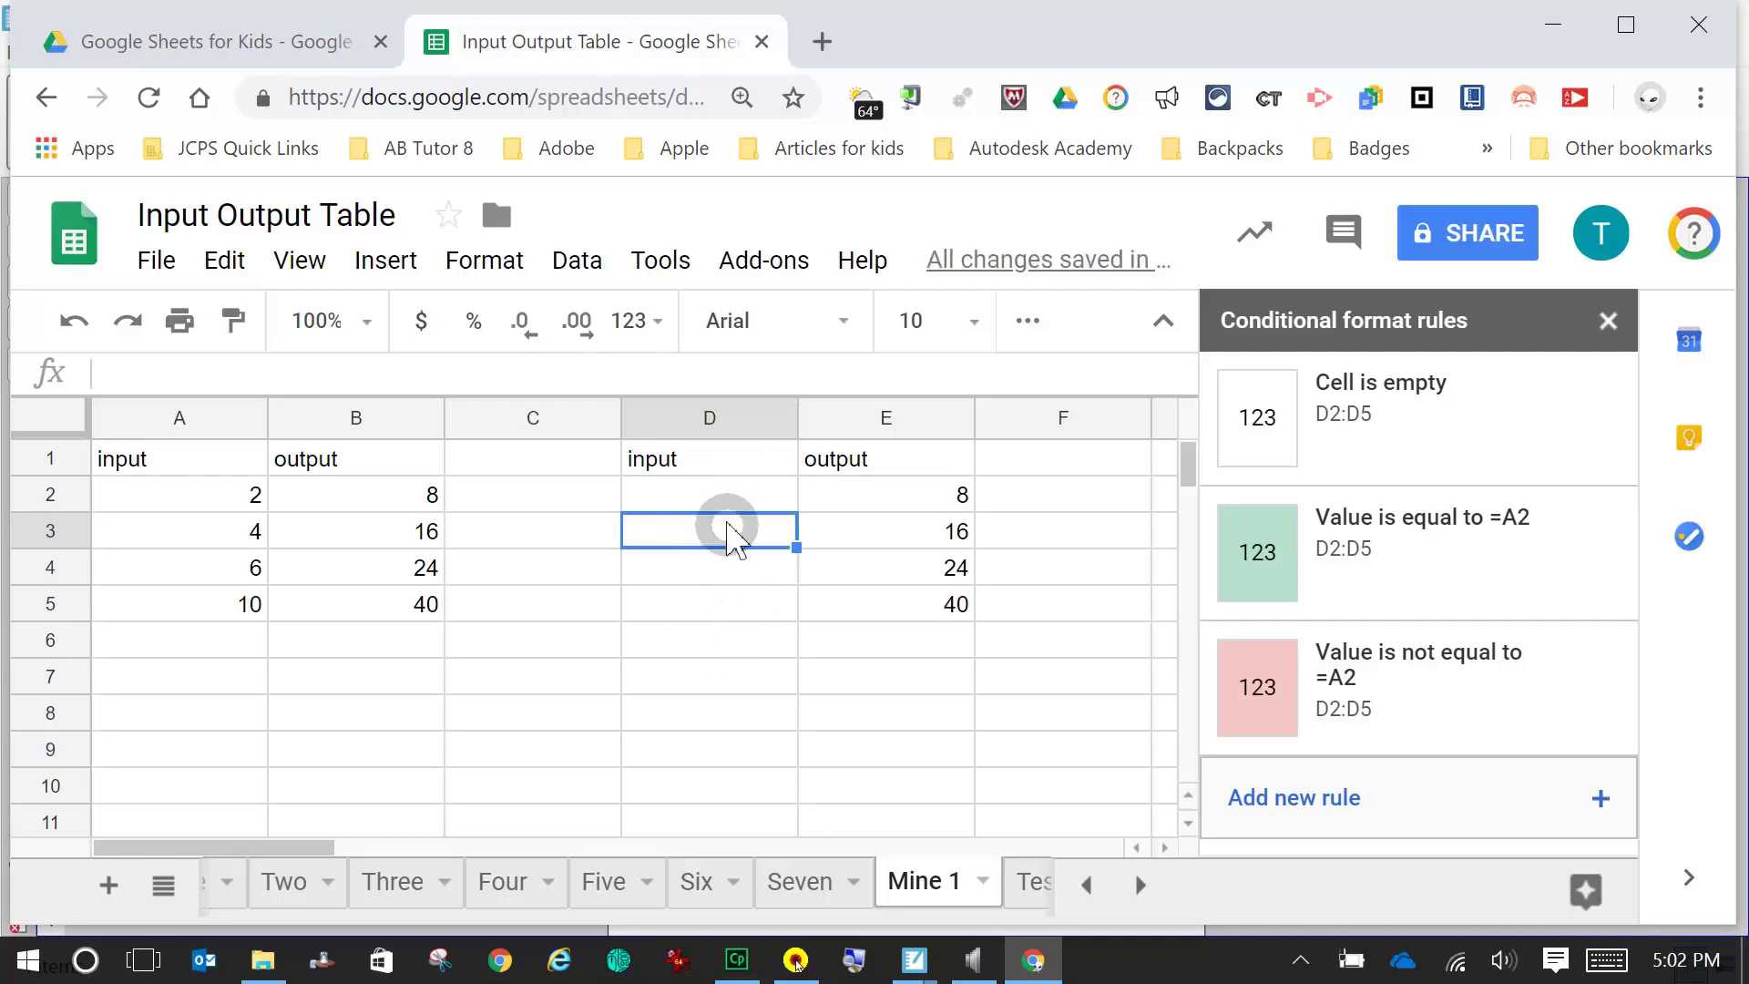
# - Start a new conditional format rule for cell E2 with the condition "Cell is empty"
pyautogui.click(907, 497)
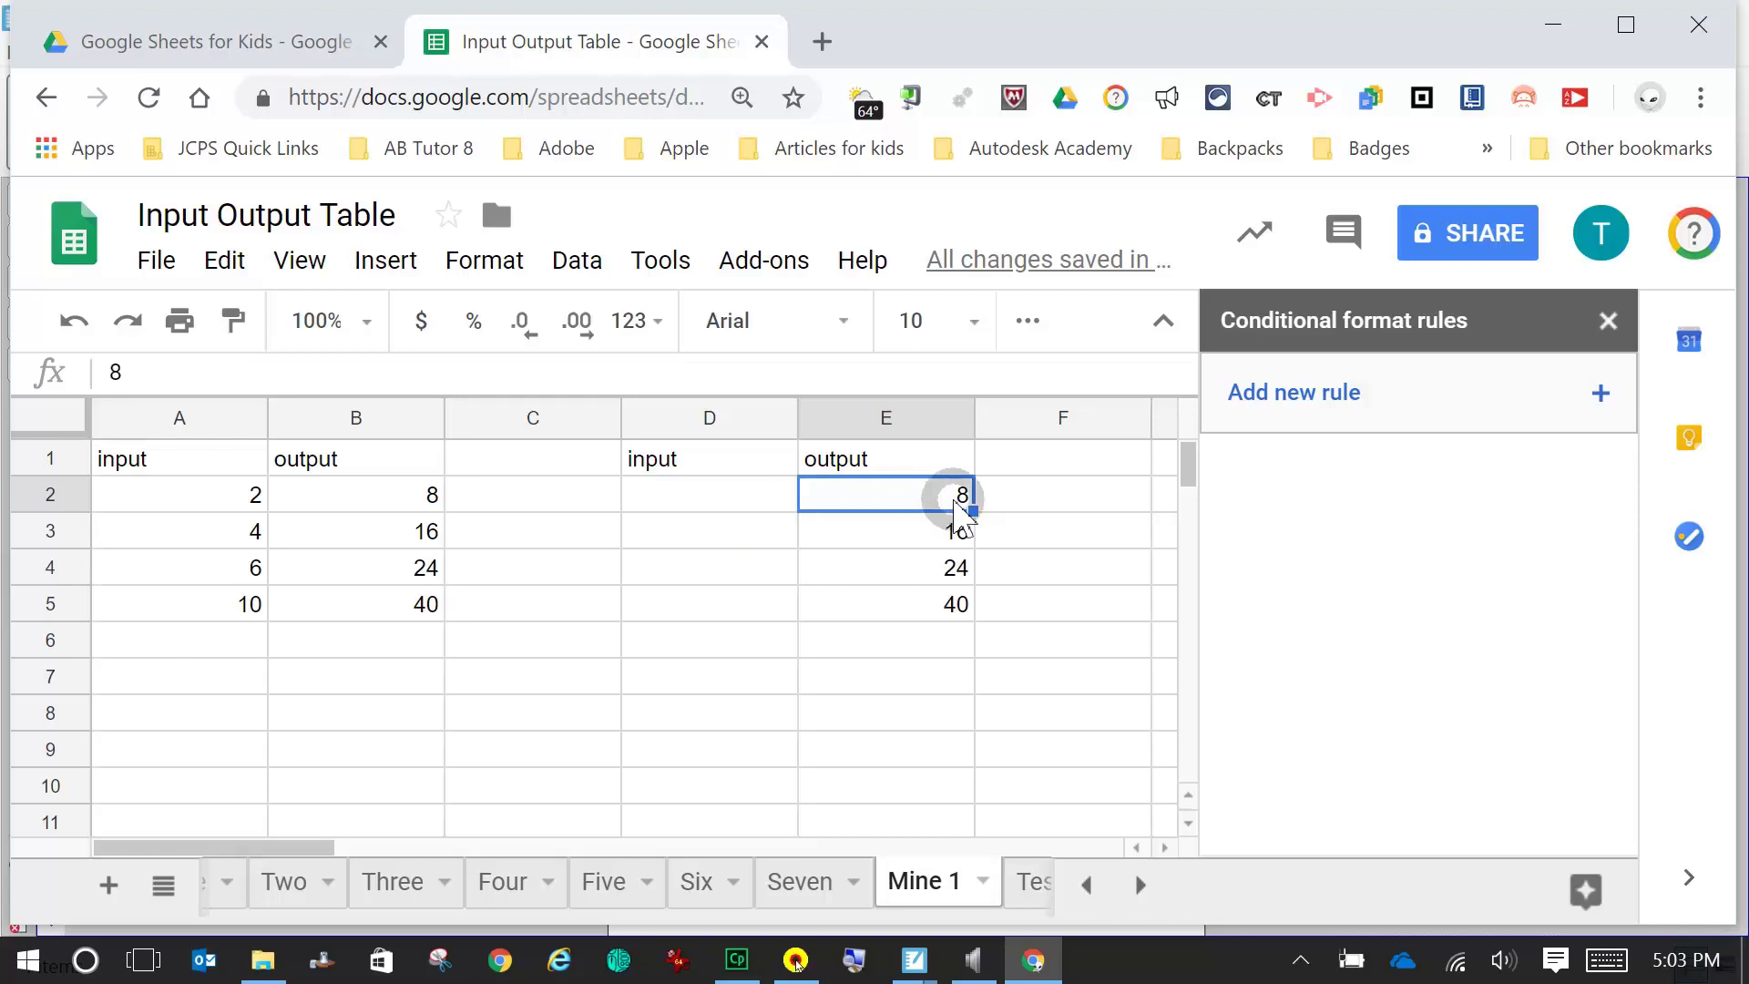
pyautogui.click(1312, 406)
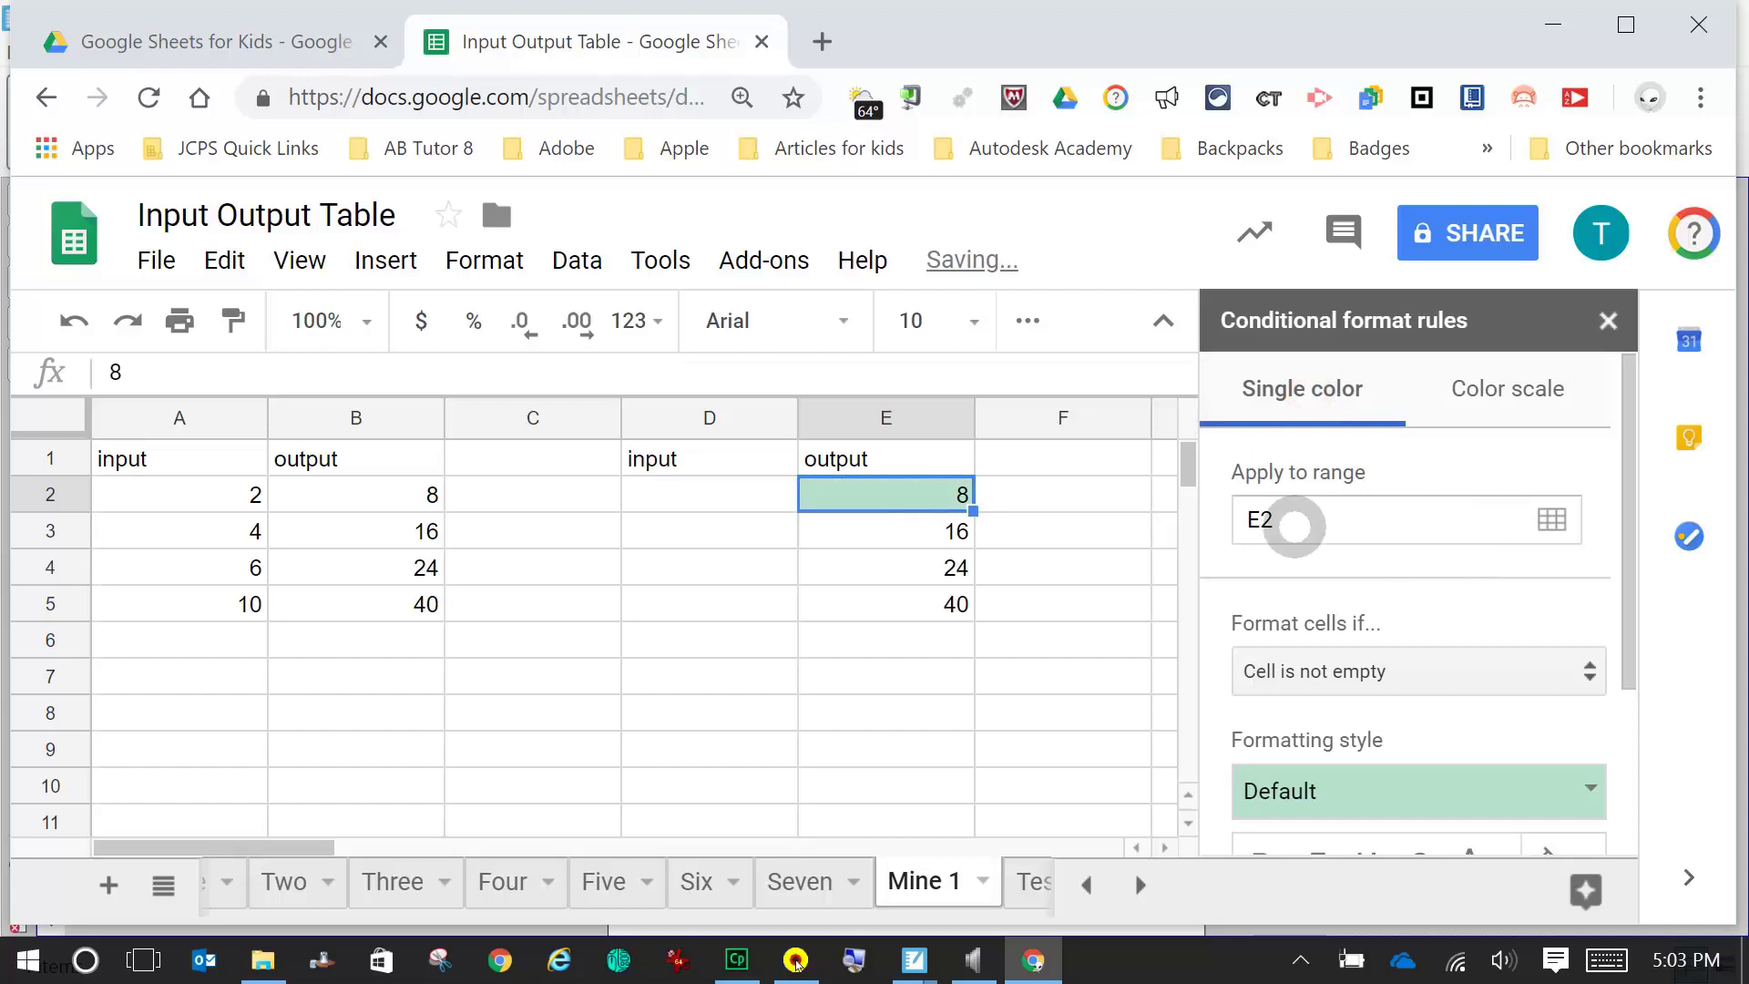
pyautogui.click(1590, 679)
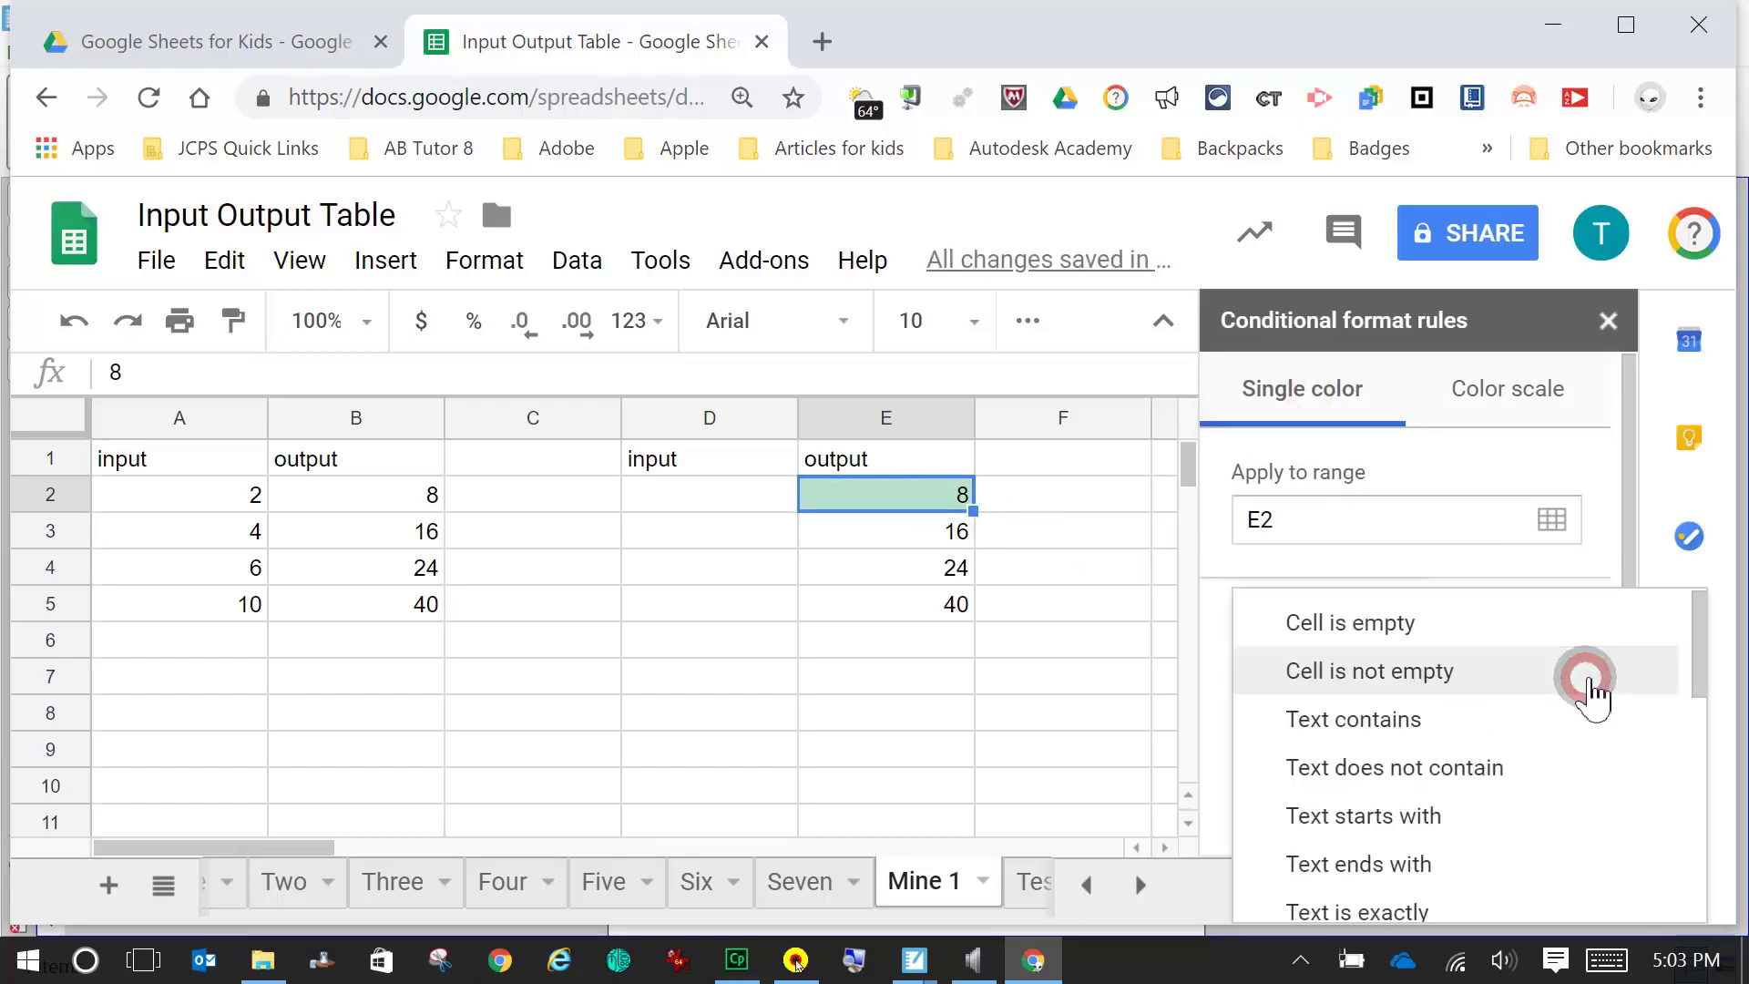
pyautogui.scroll(-4, 1457, 911)
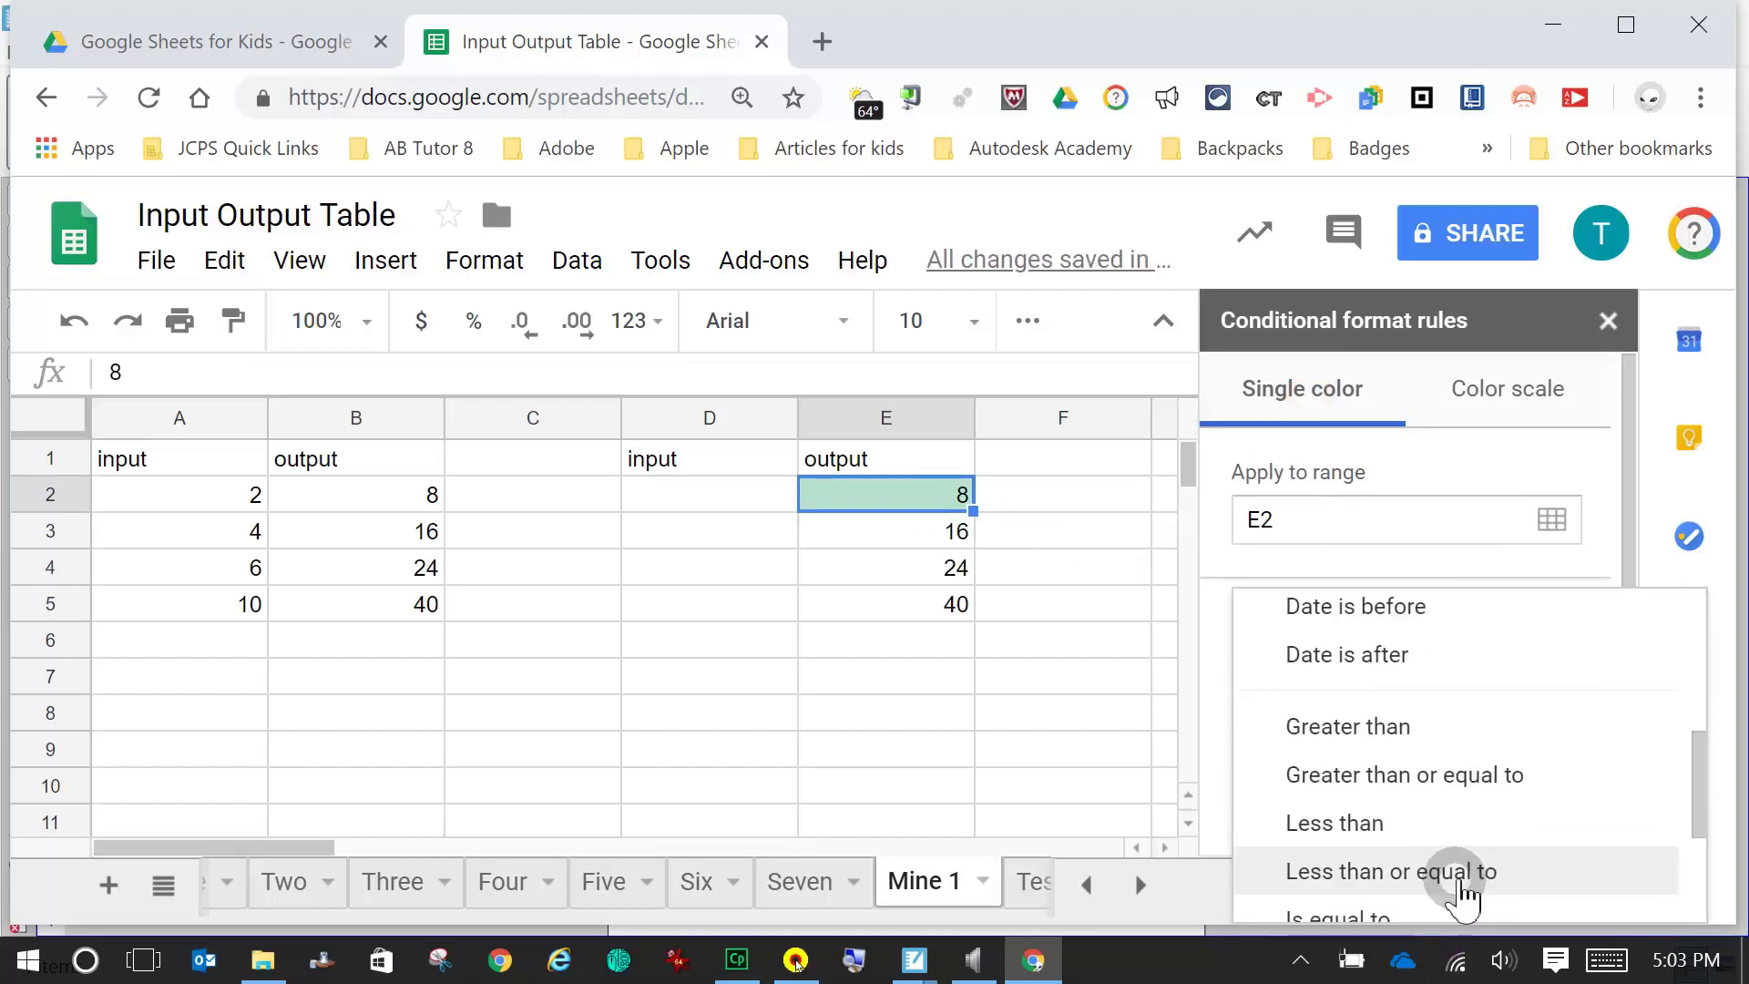
pyautogui.scroll(-3, 1462, 892)
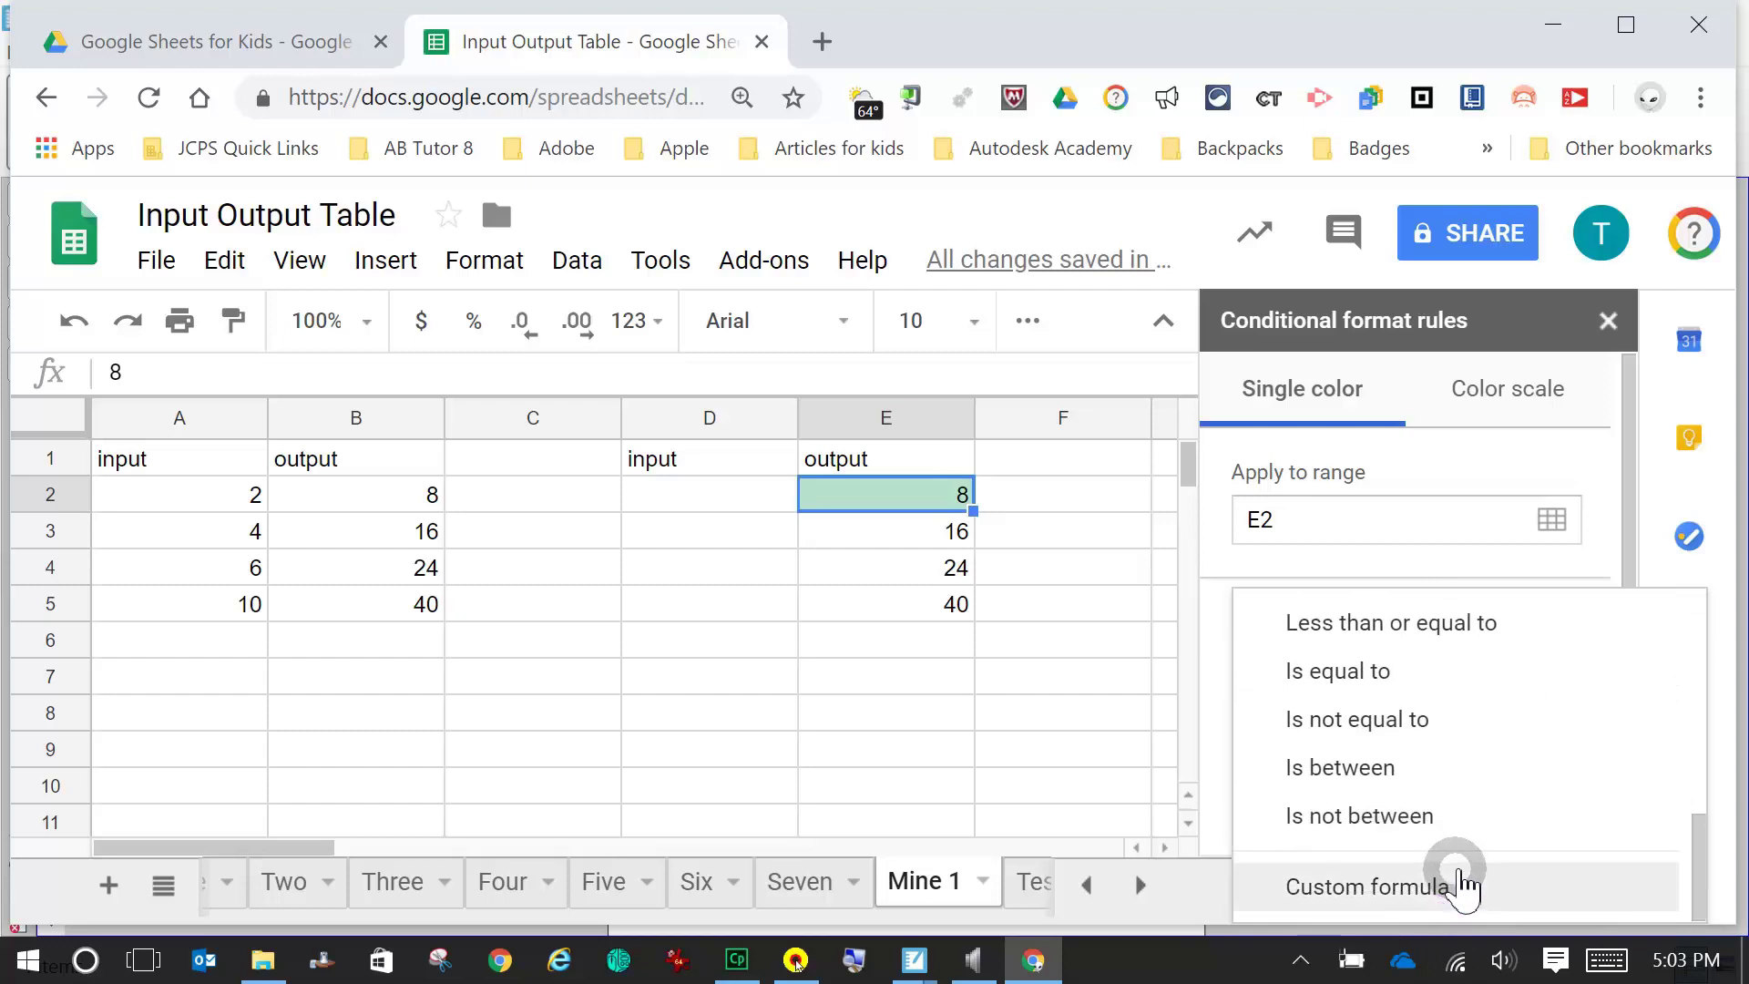
pyautogui.click(1462, 877)
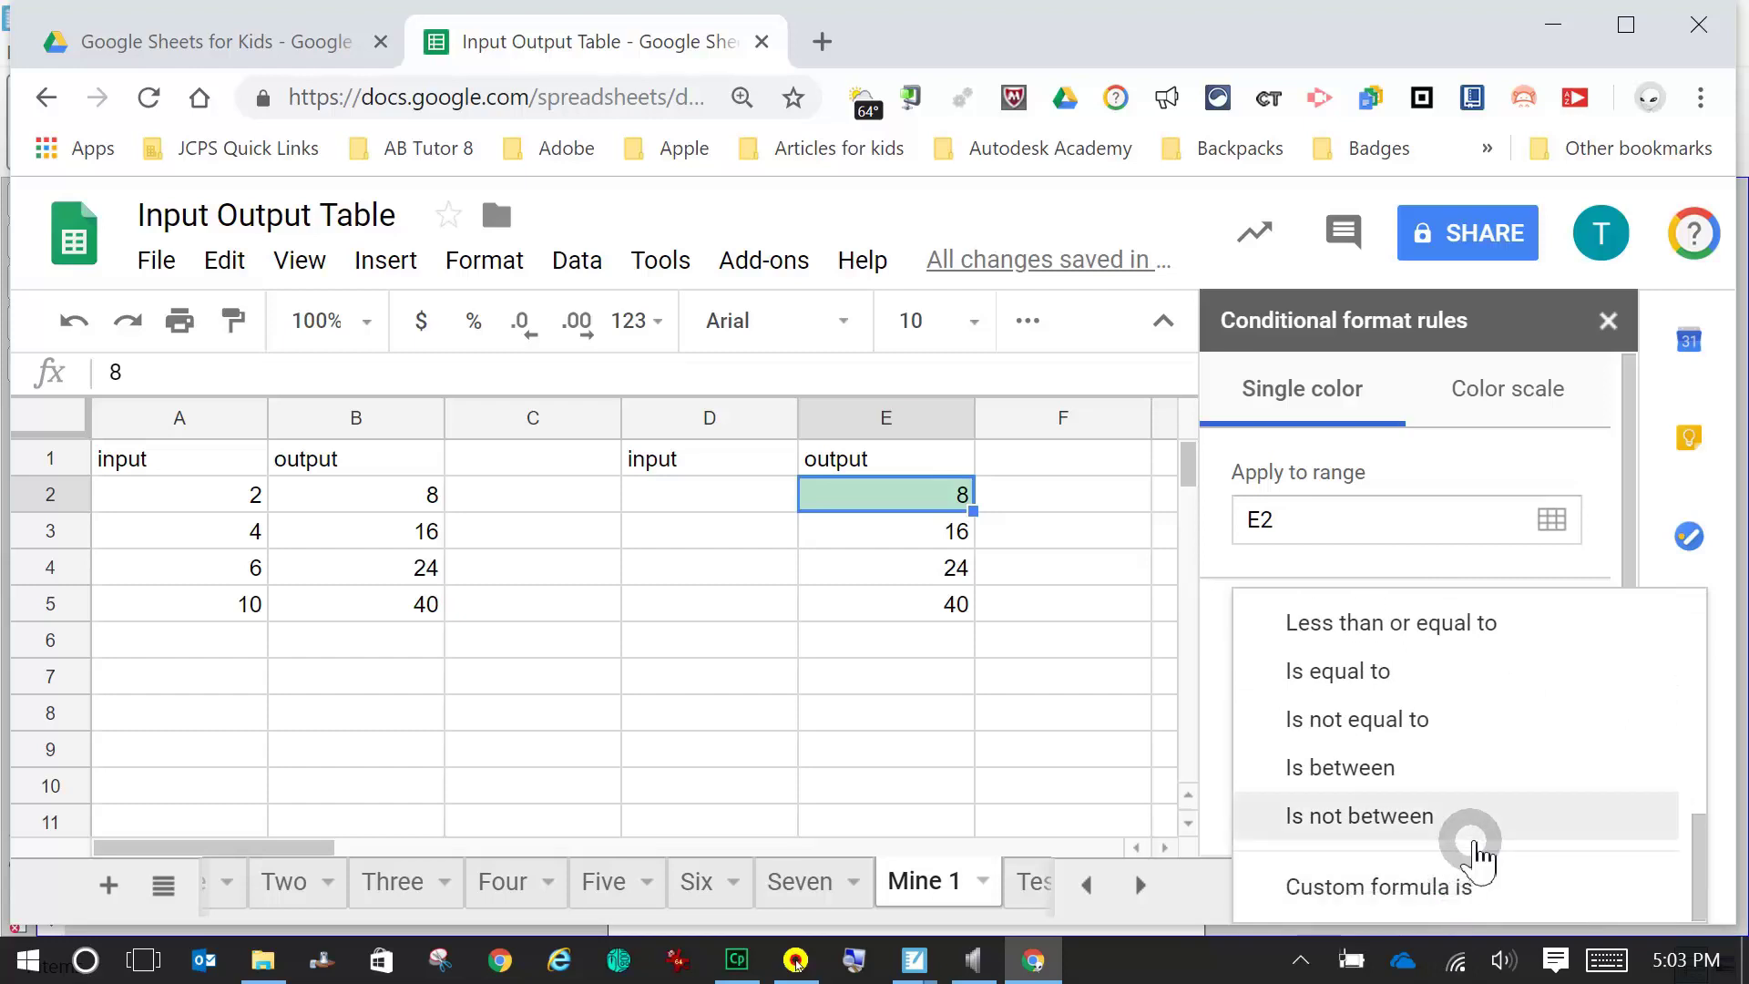
pyautogui.scroll(7, 1474, 843)
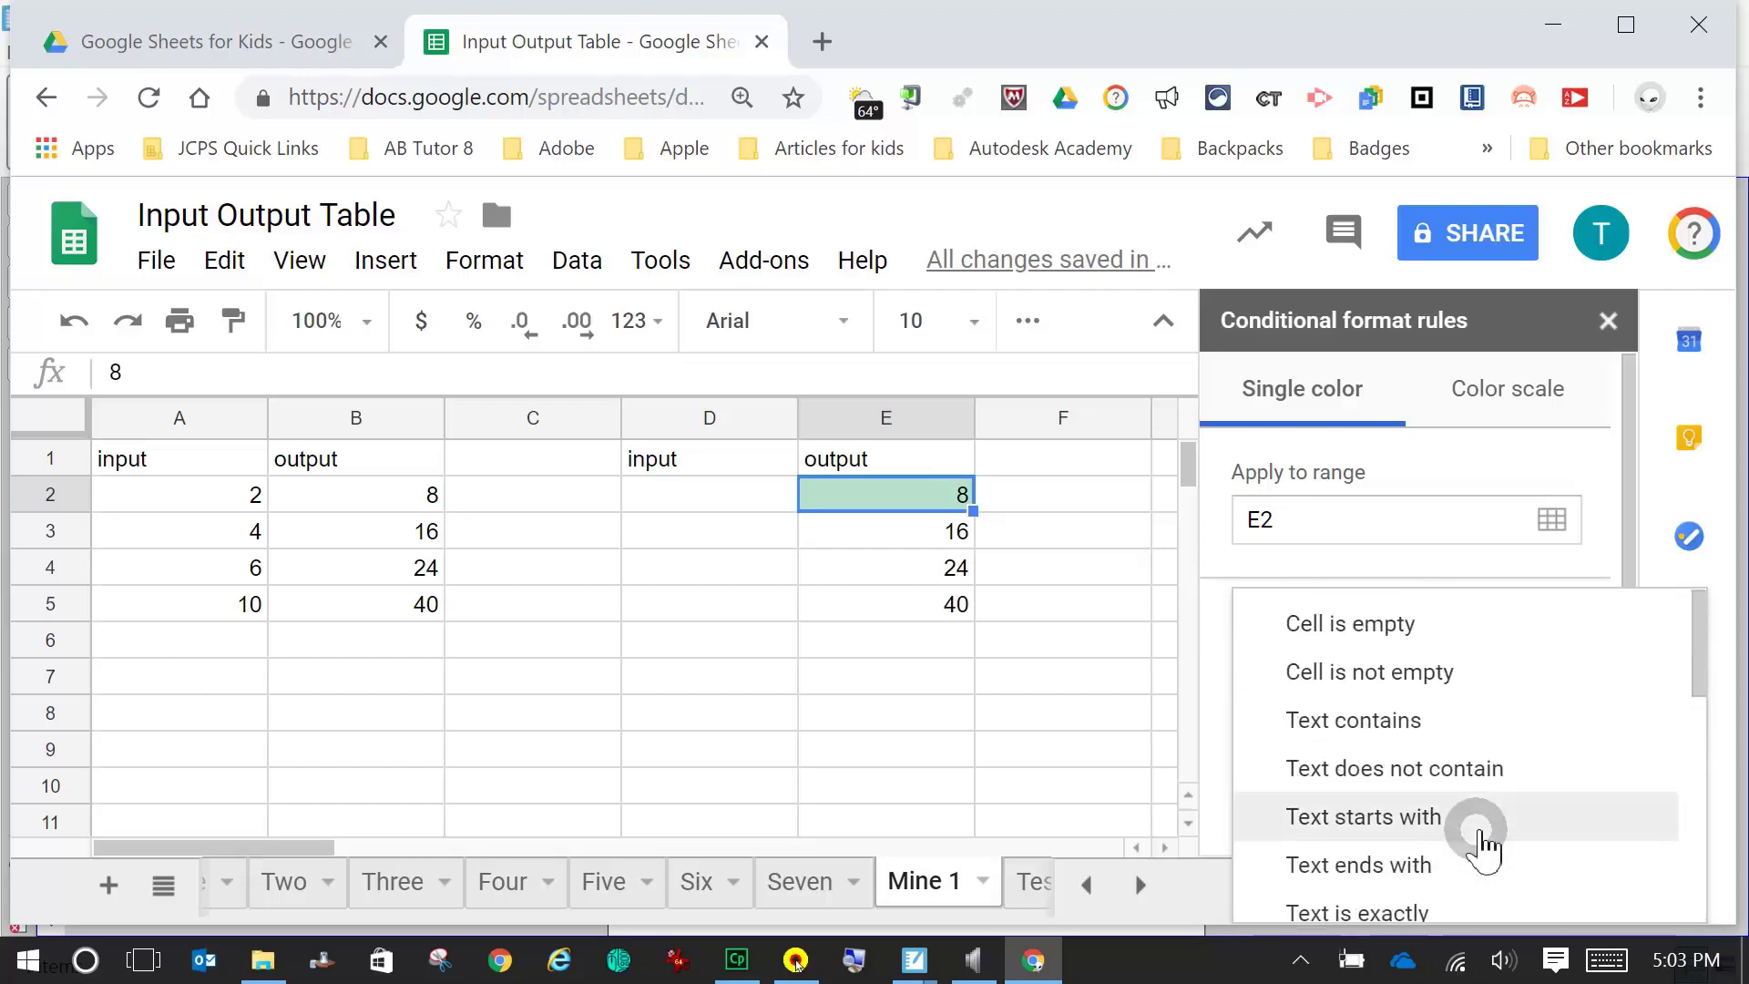
pyautogui.click(1403, 625)
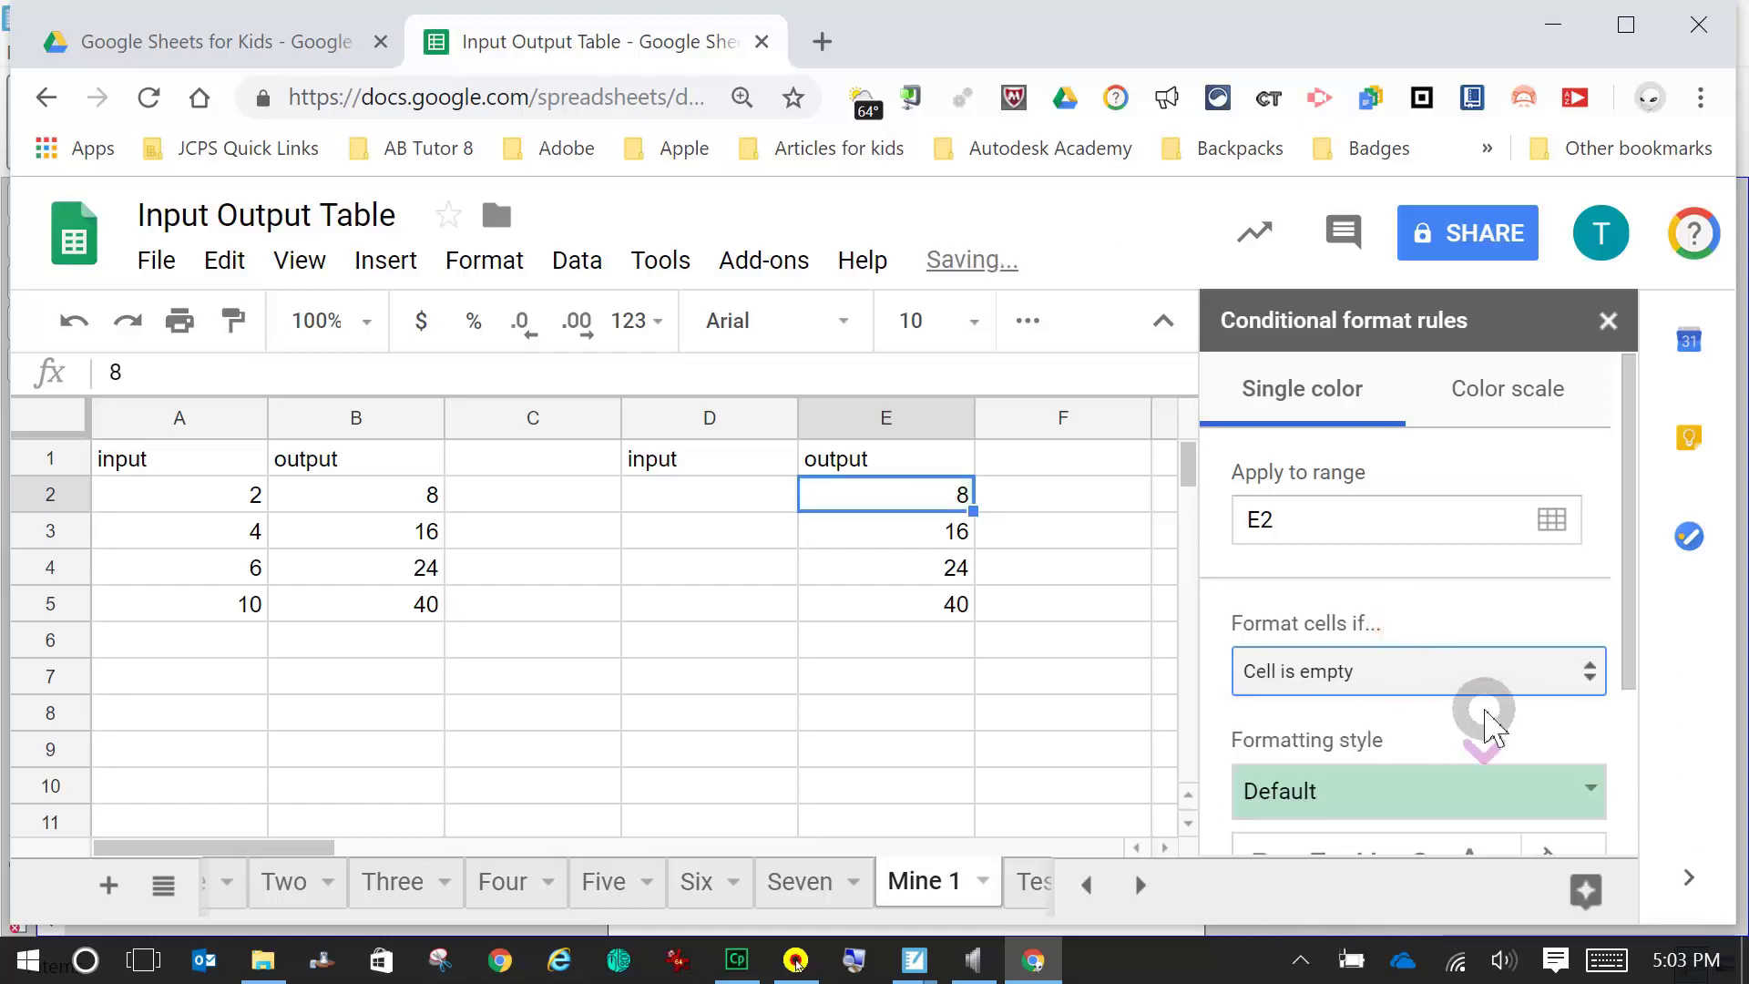
# - Give E2's empty-cell rule a custom style with black text and no fill, and save the rule
pyautogui.scroll(-1, 1480, 709)
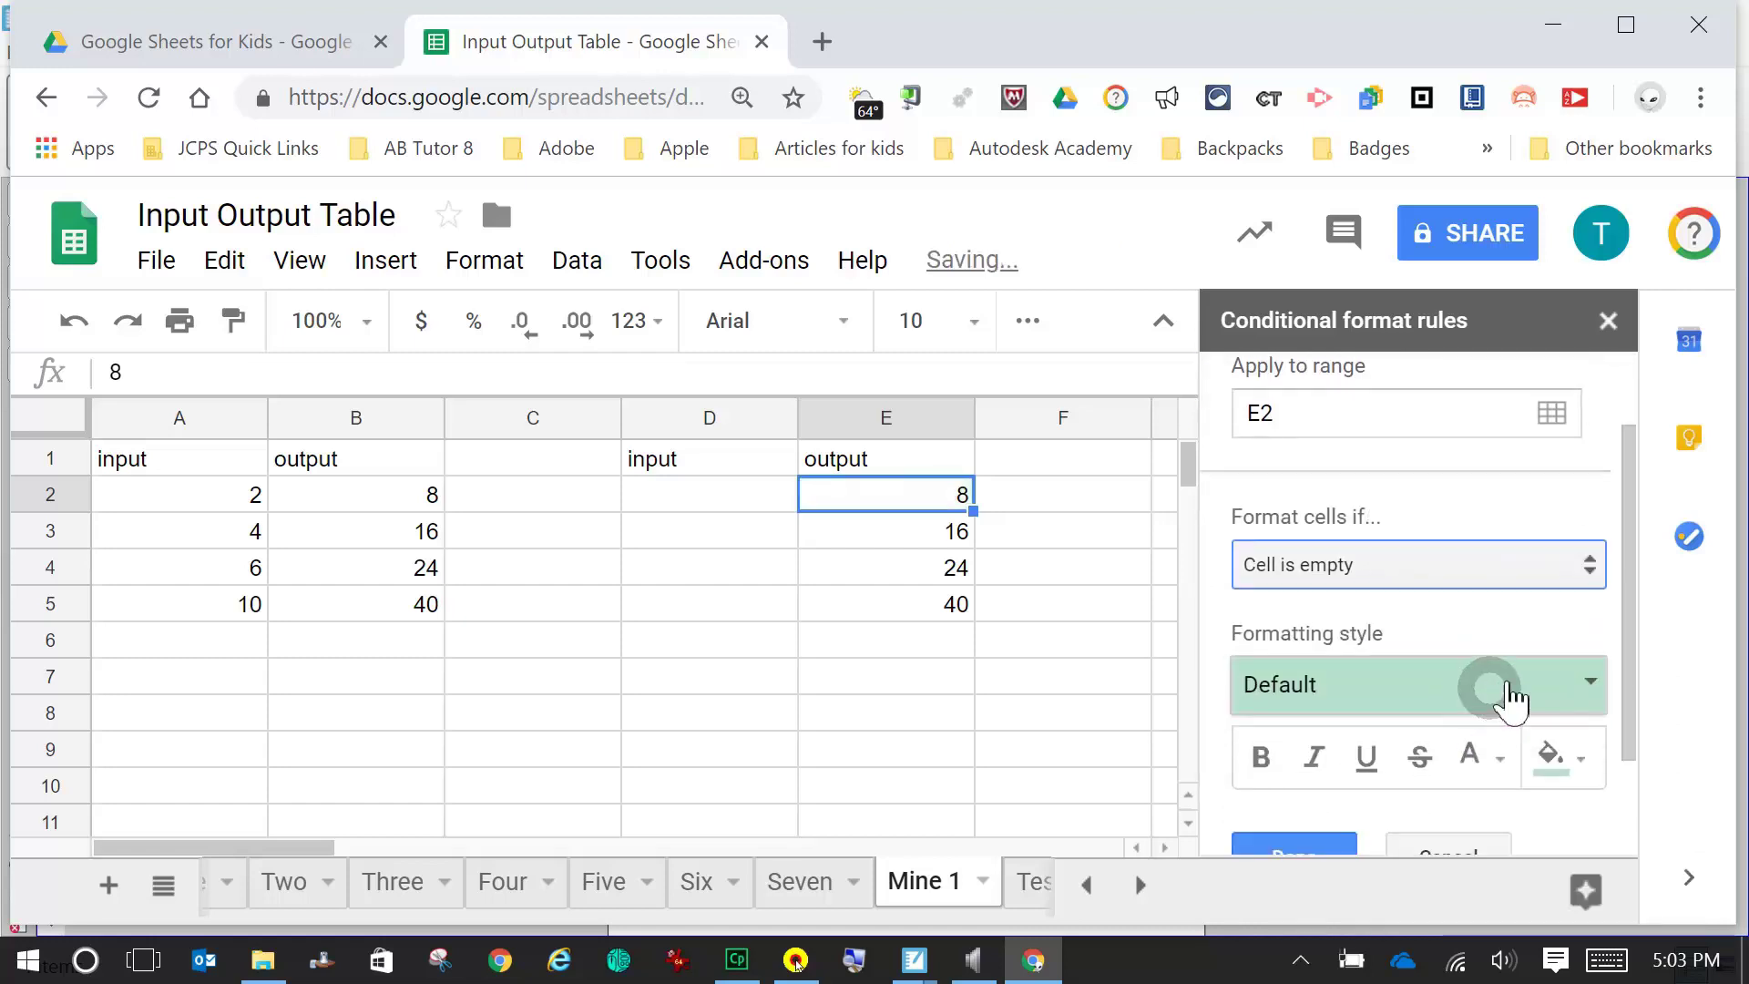
pyautogui.click(1587, 691)
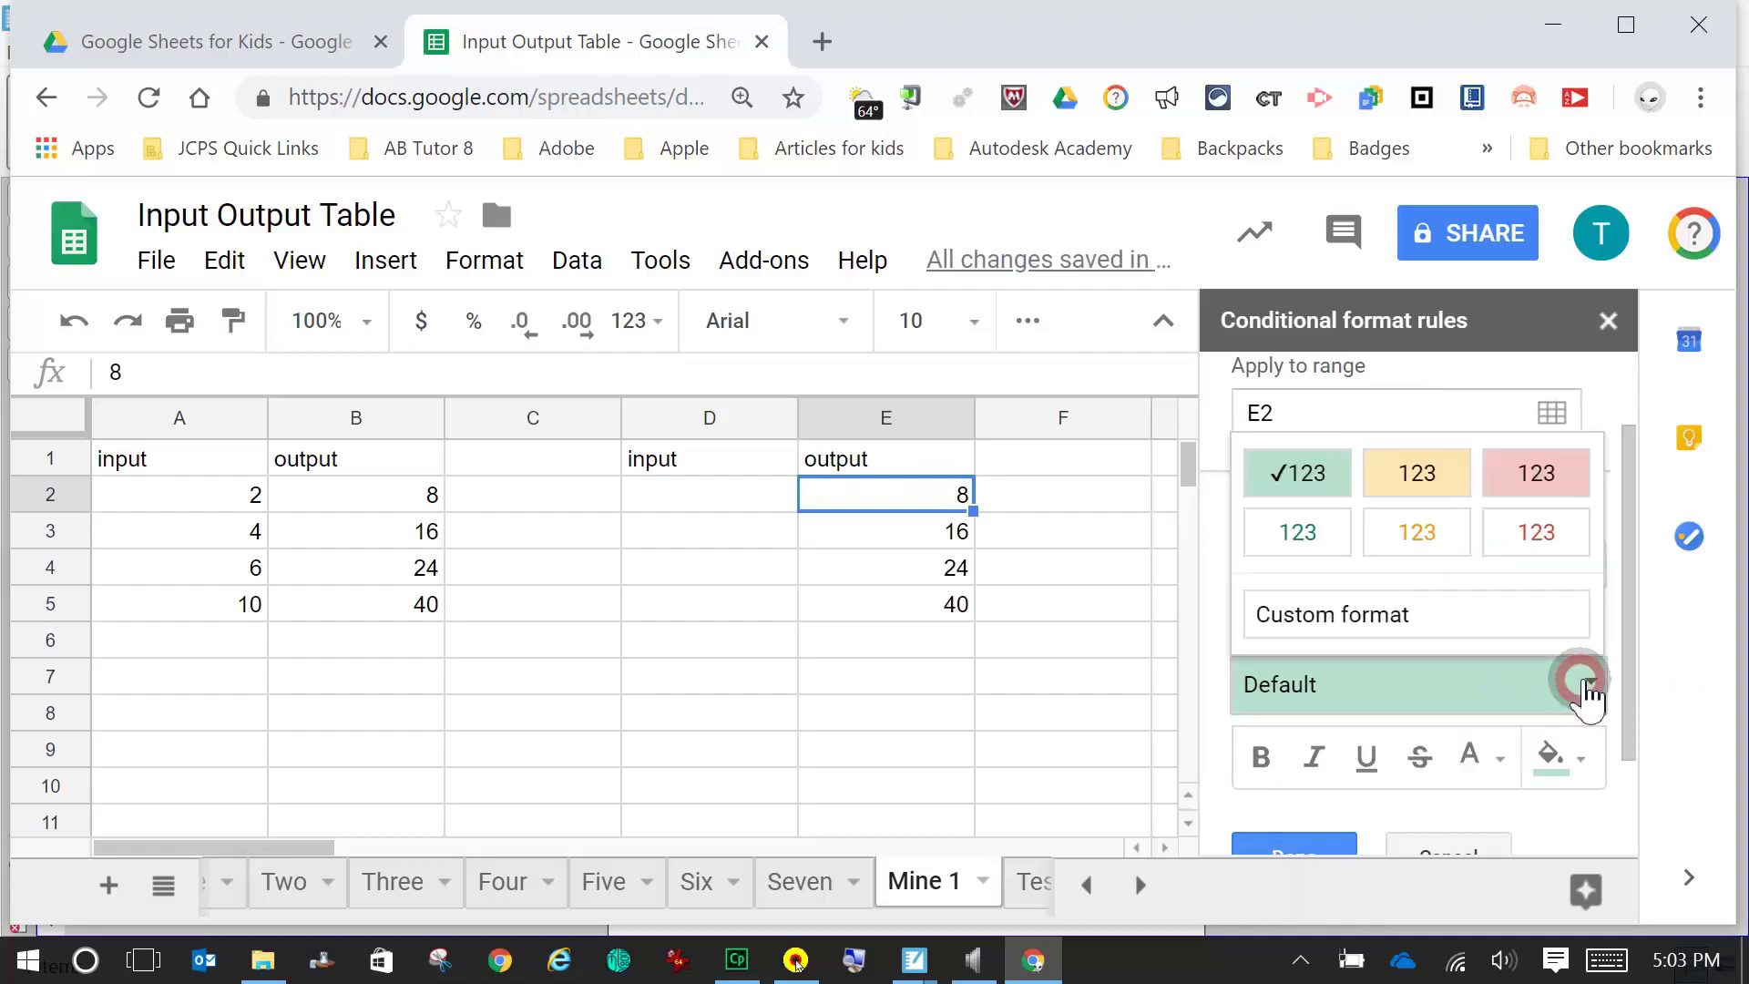
pyautogui.click(1322, 543)
pyautogui.scroll(-1, 1494, 749)
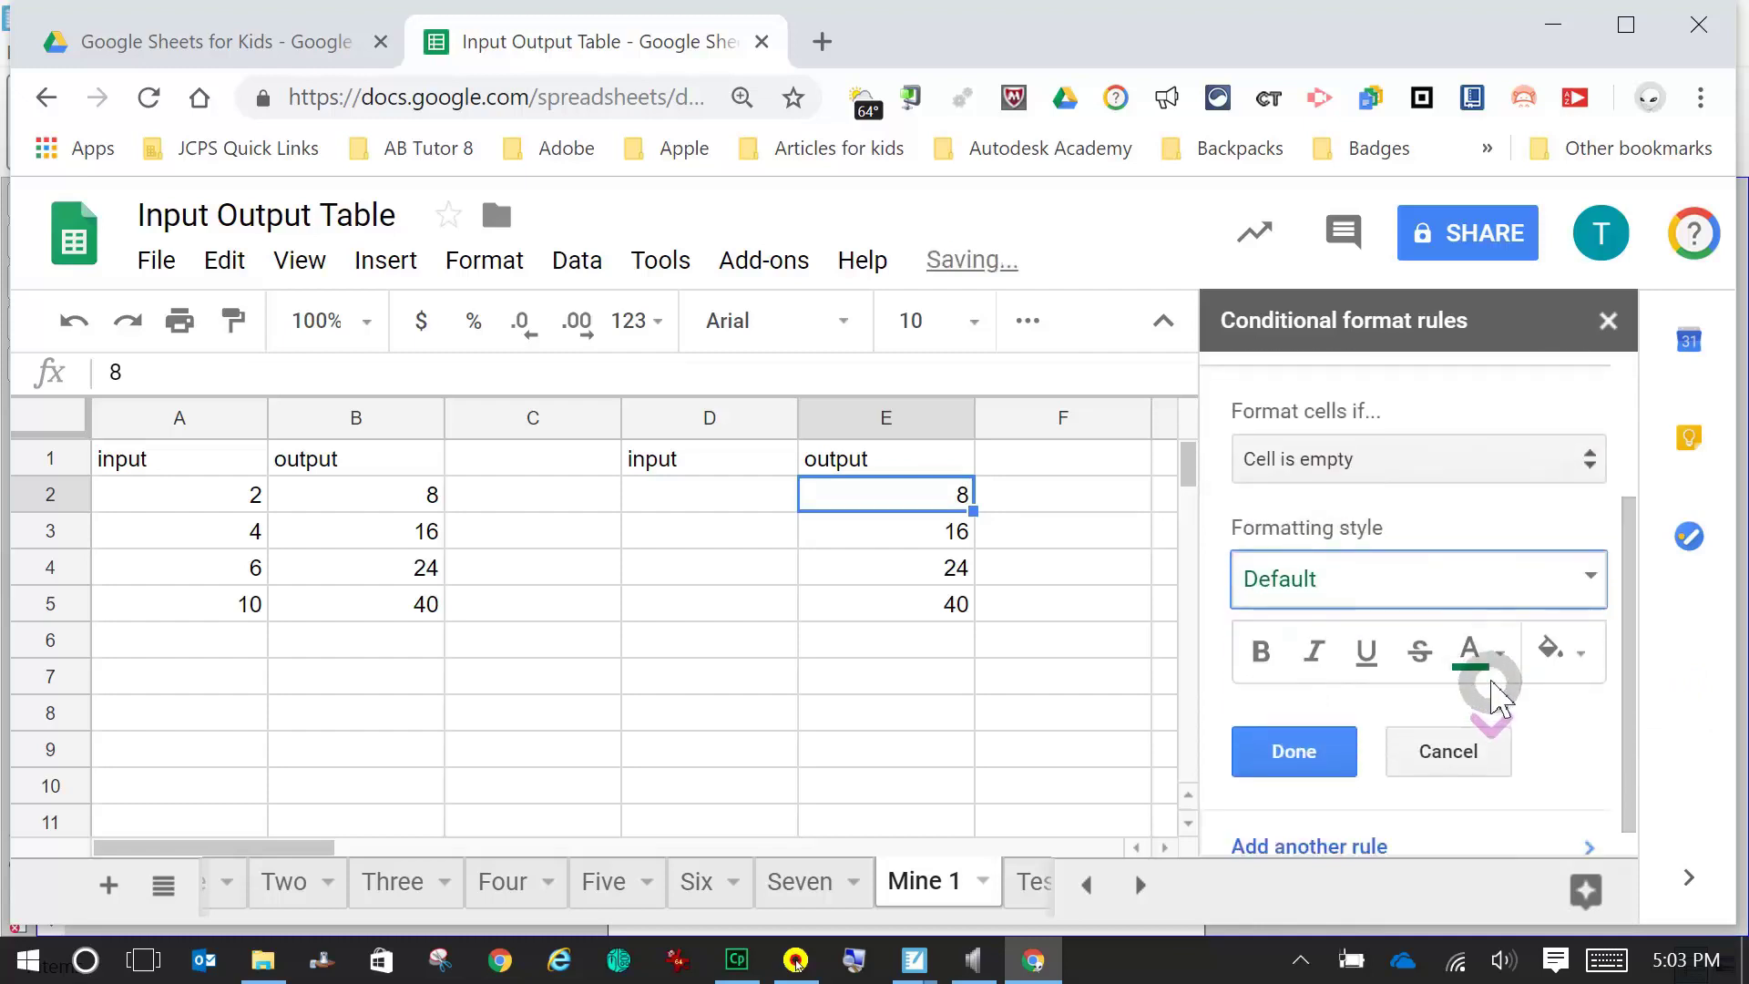
pyautogui.click(1470, 621)
pyautogui.click(1269, 715)
pyautogui.click(1474, 621)
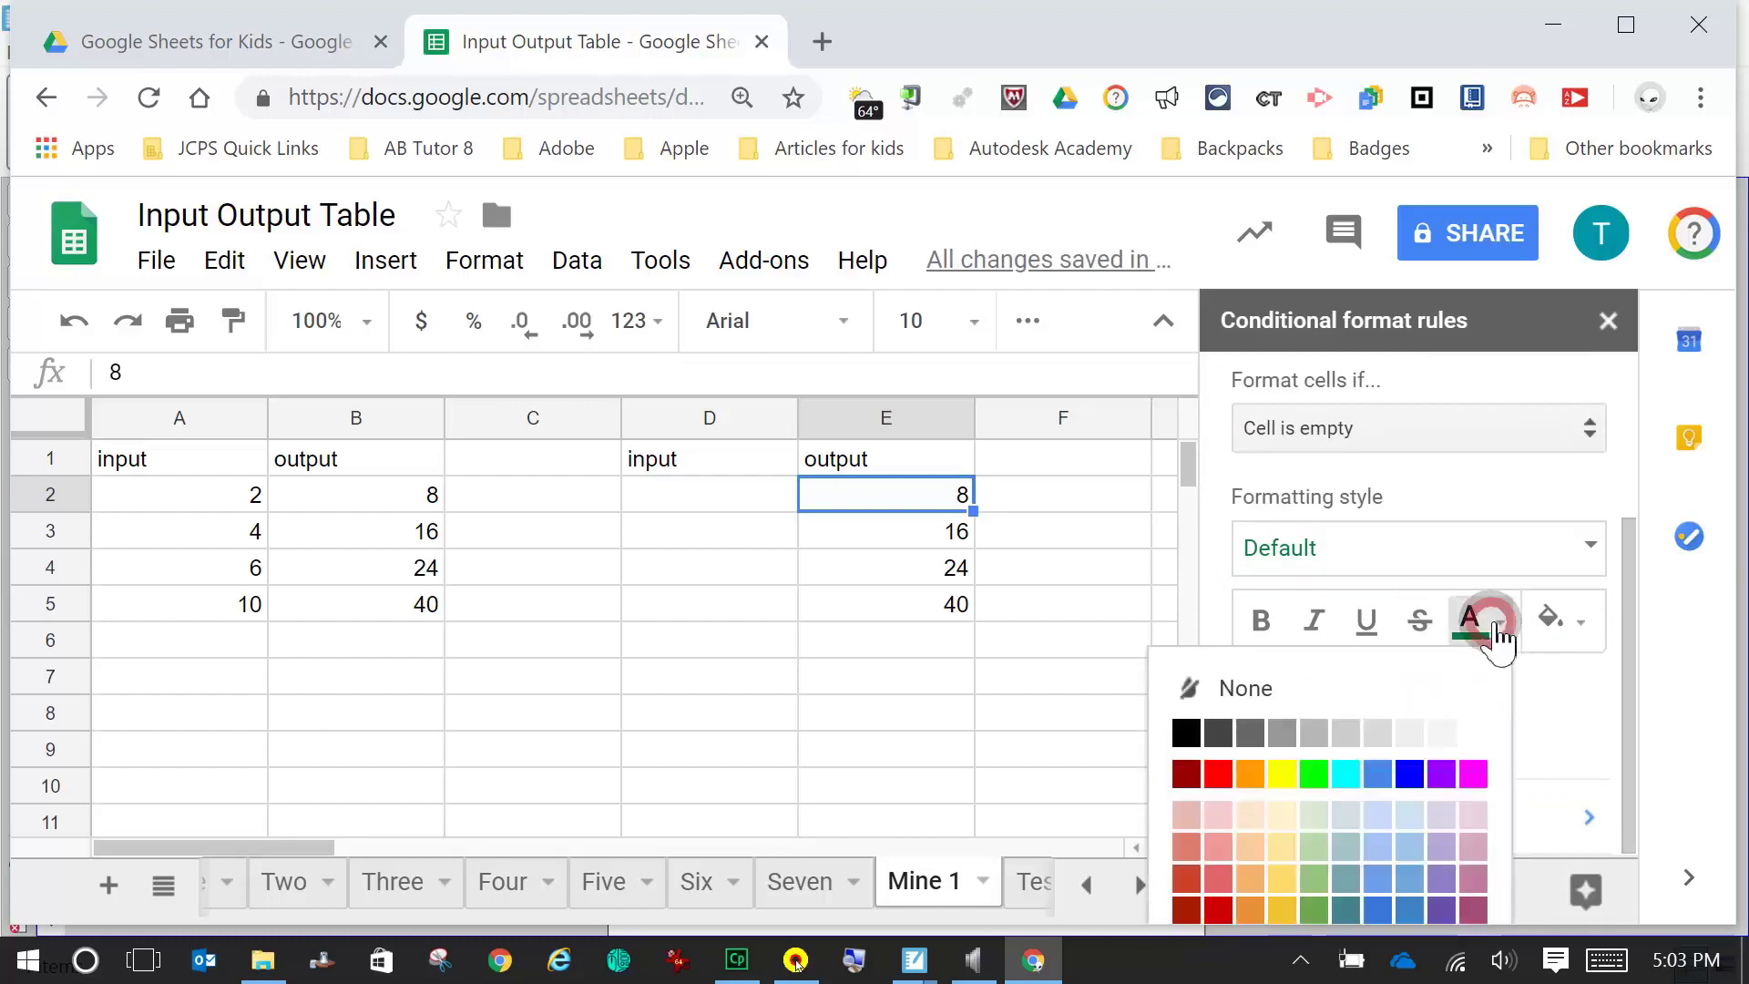
pyautogui.click(1184, 732)
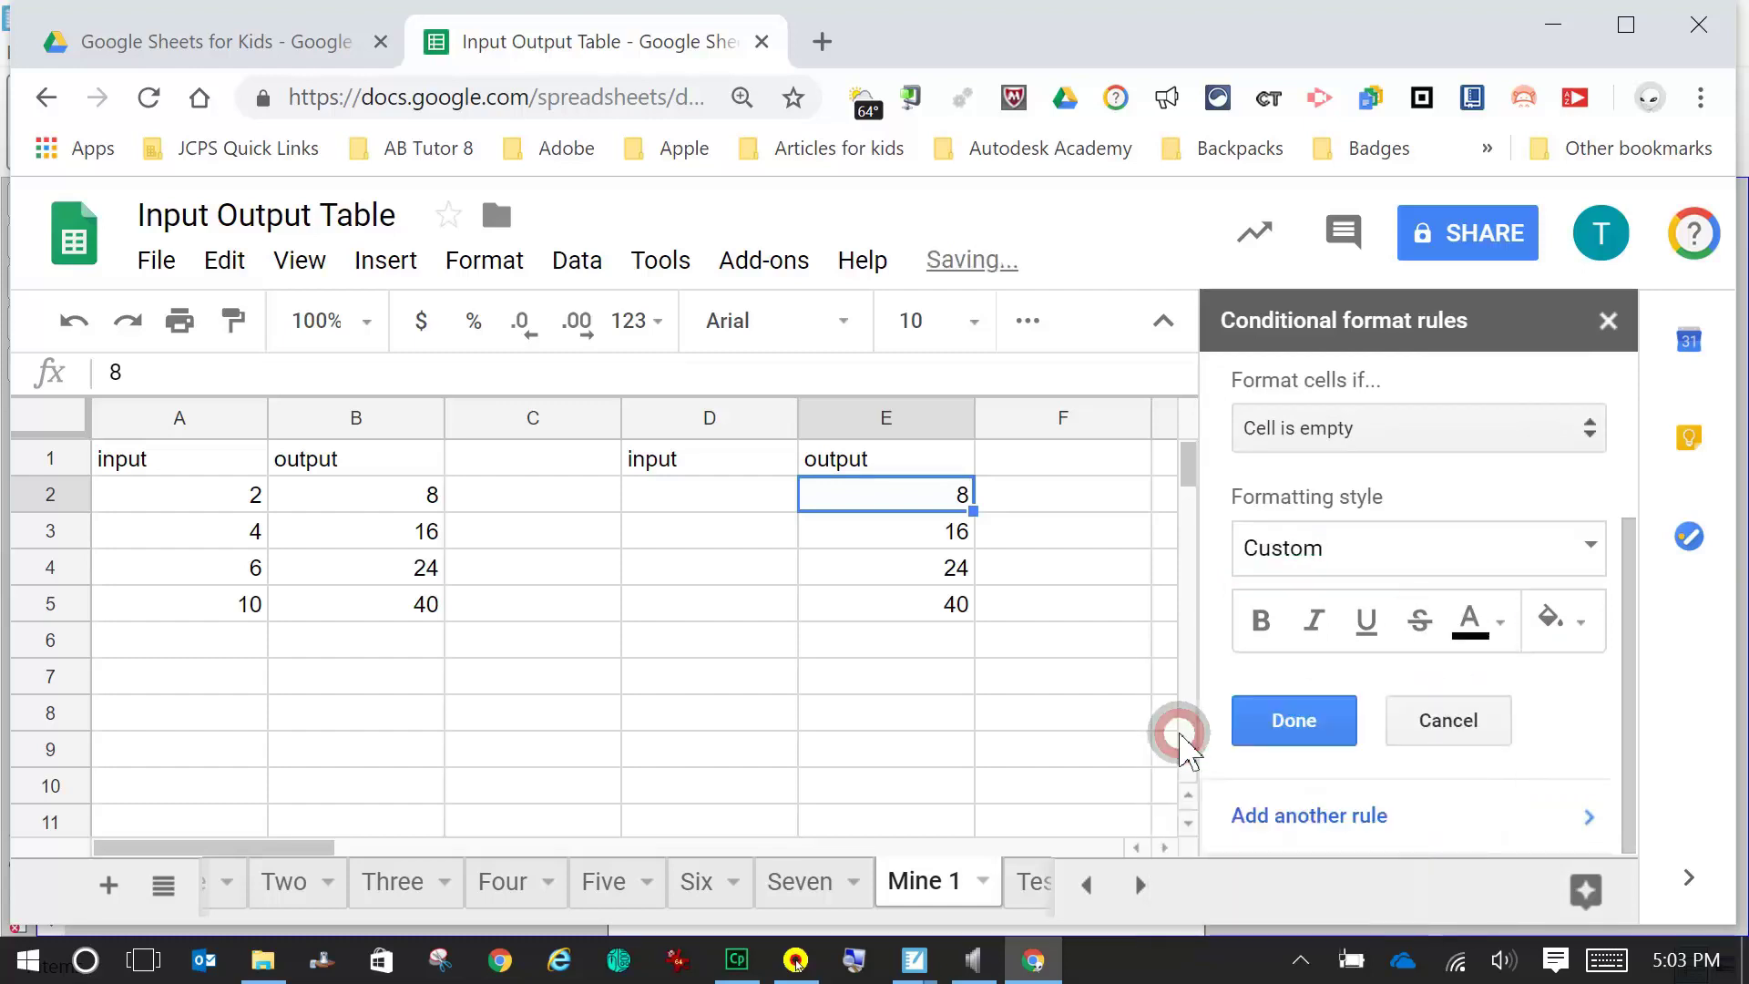
pyautogui.click(1312, 721)
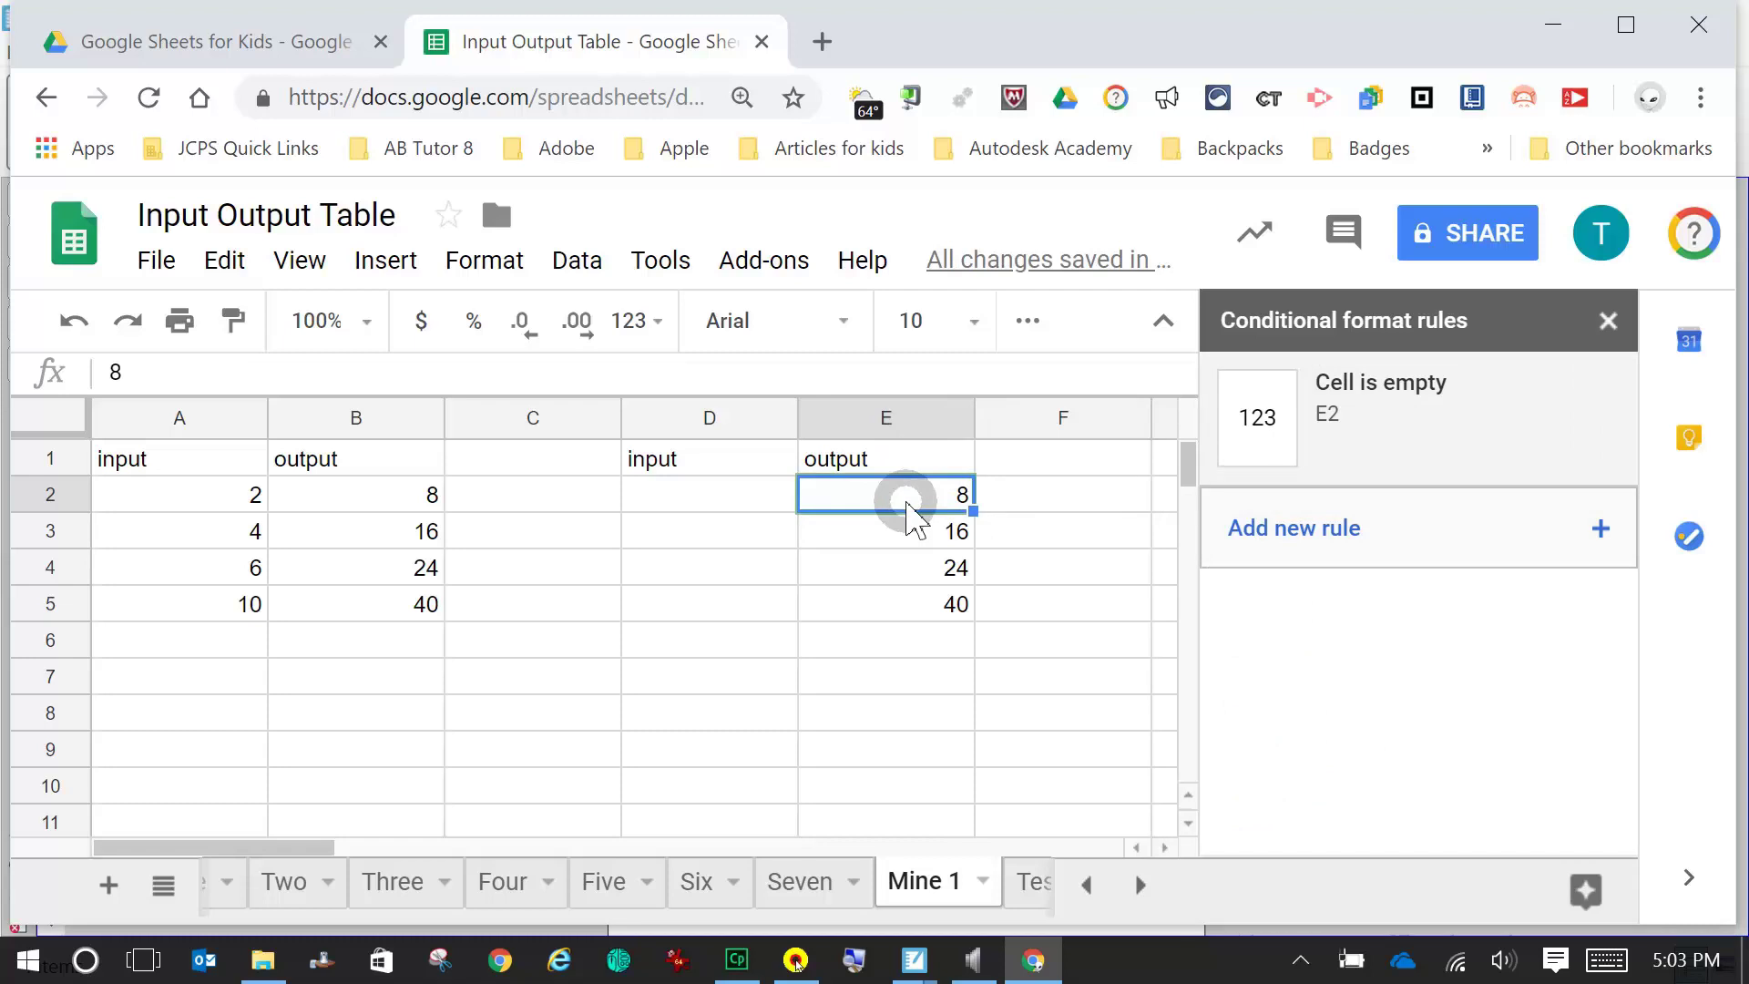
# - Start a second conditional format rule for cell E2 with the condition "Is equal to"
pyautogui.click(380, 508)
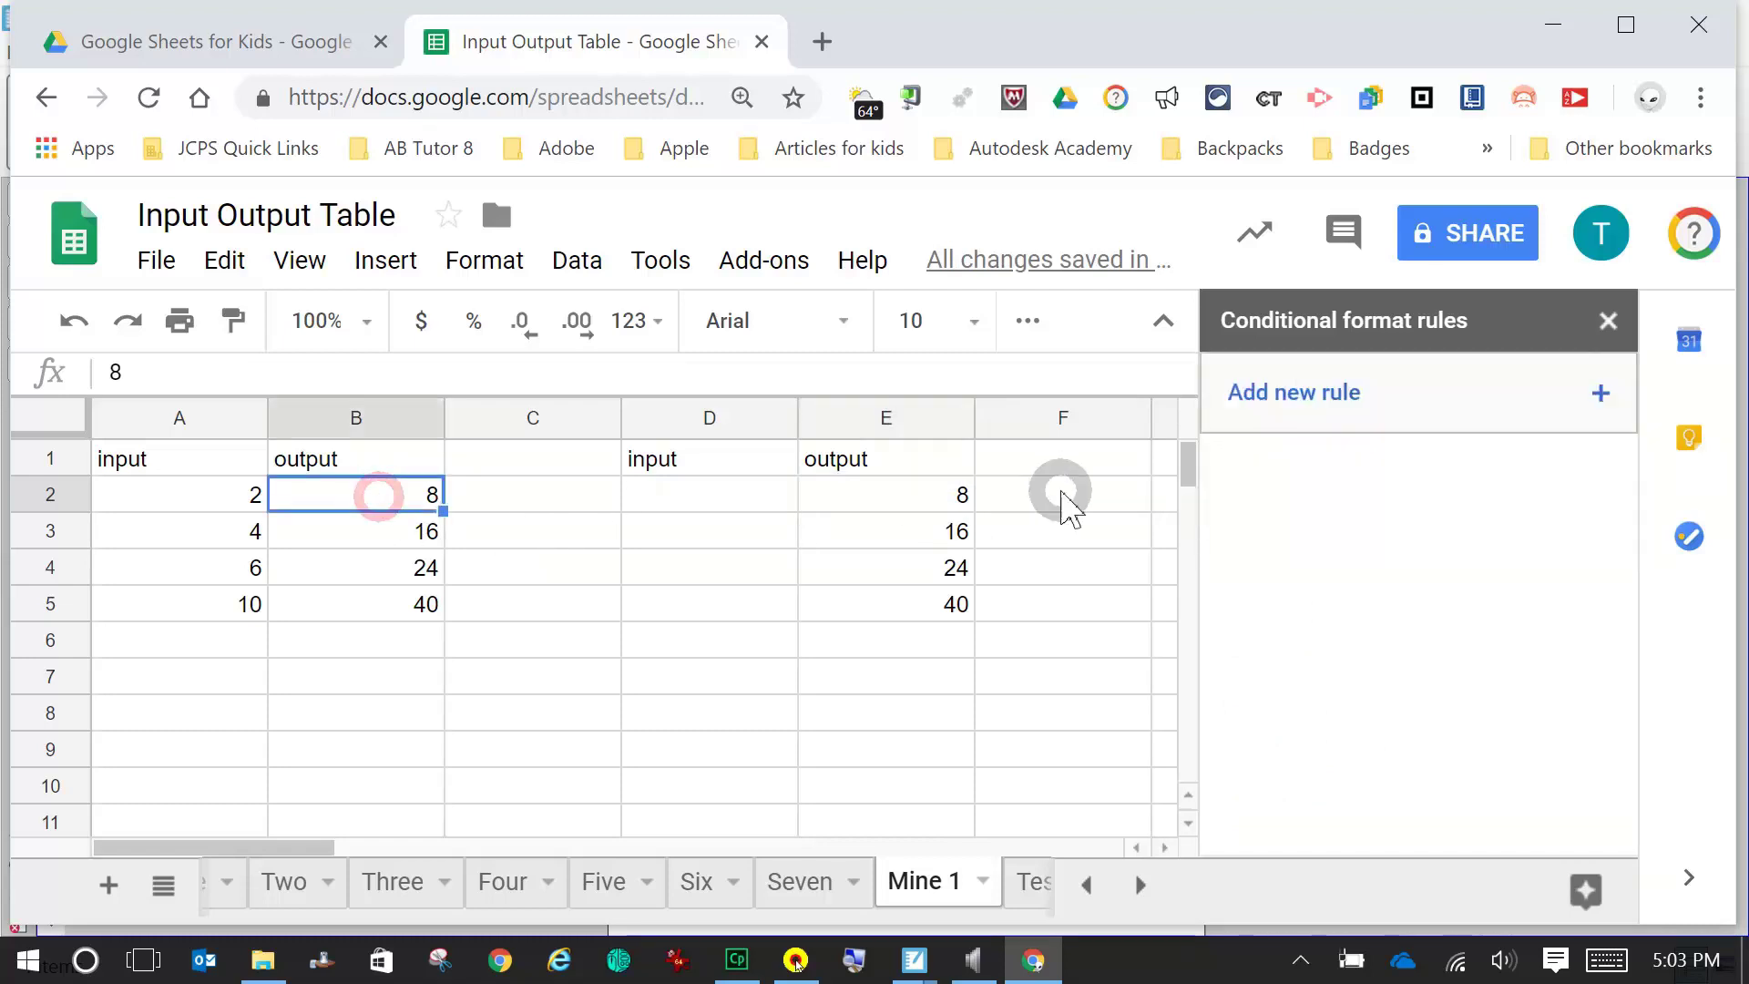
pyautogui.click(925, 508)
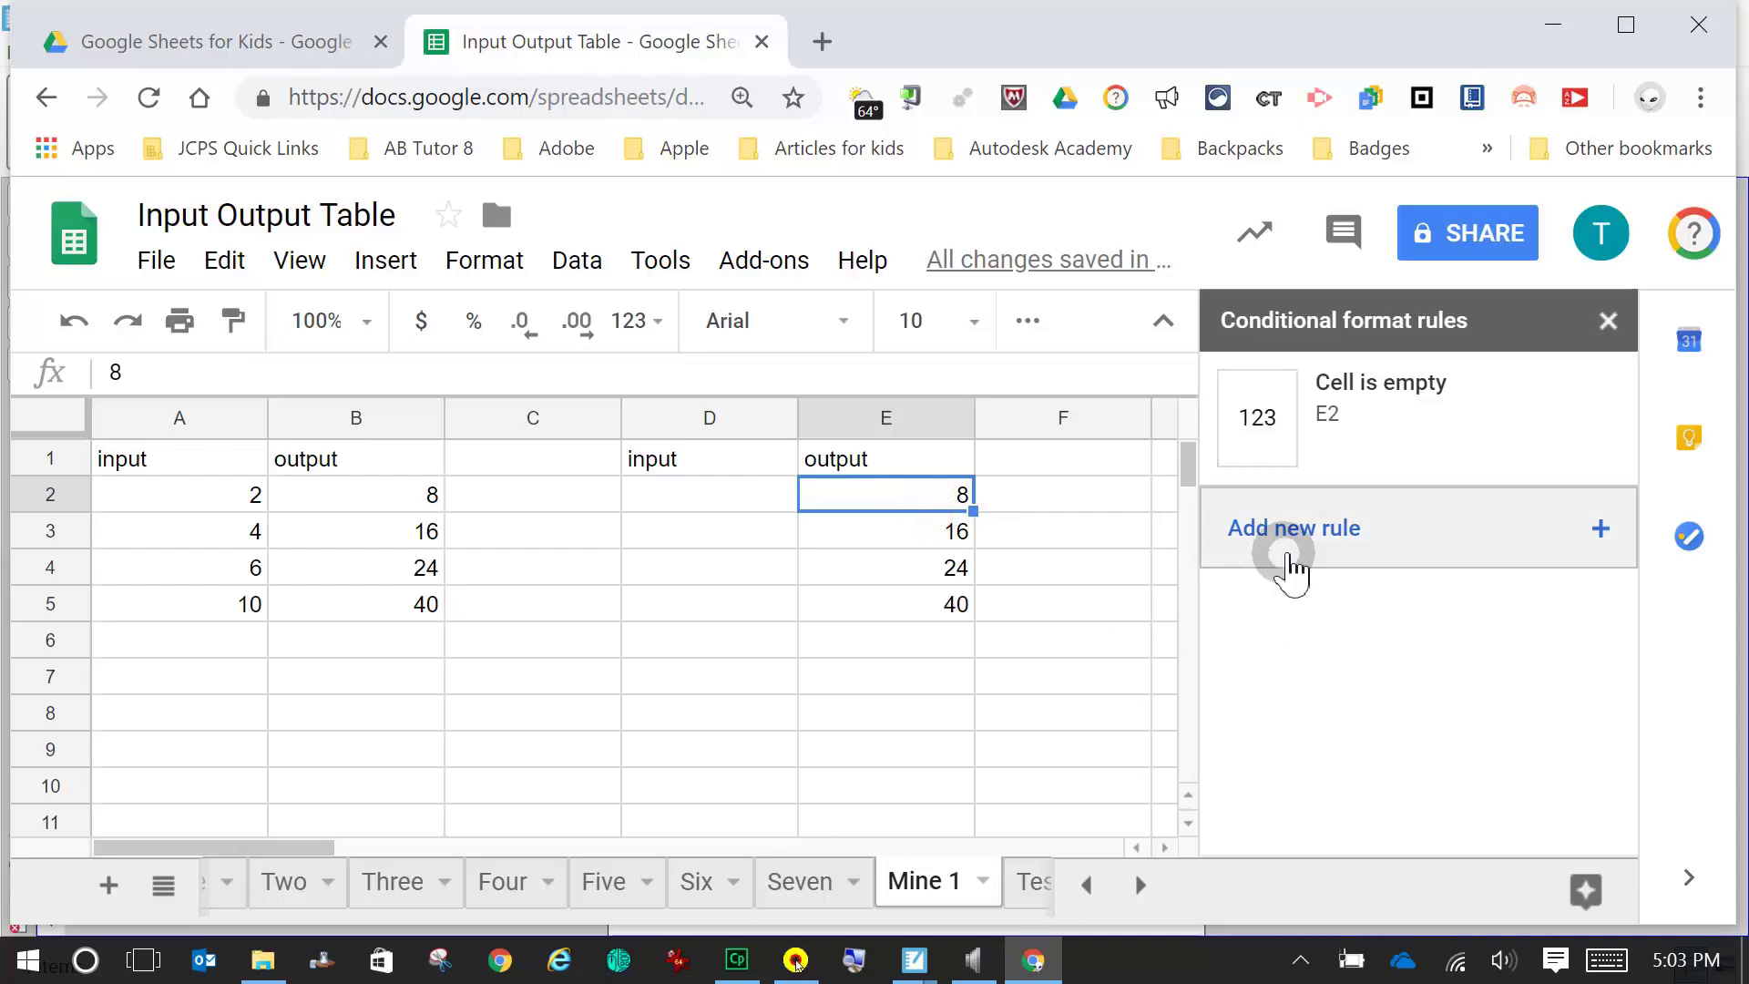
pyautogui.click(1318, 538)
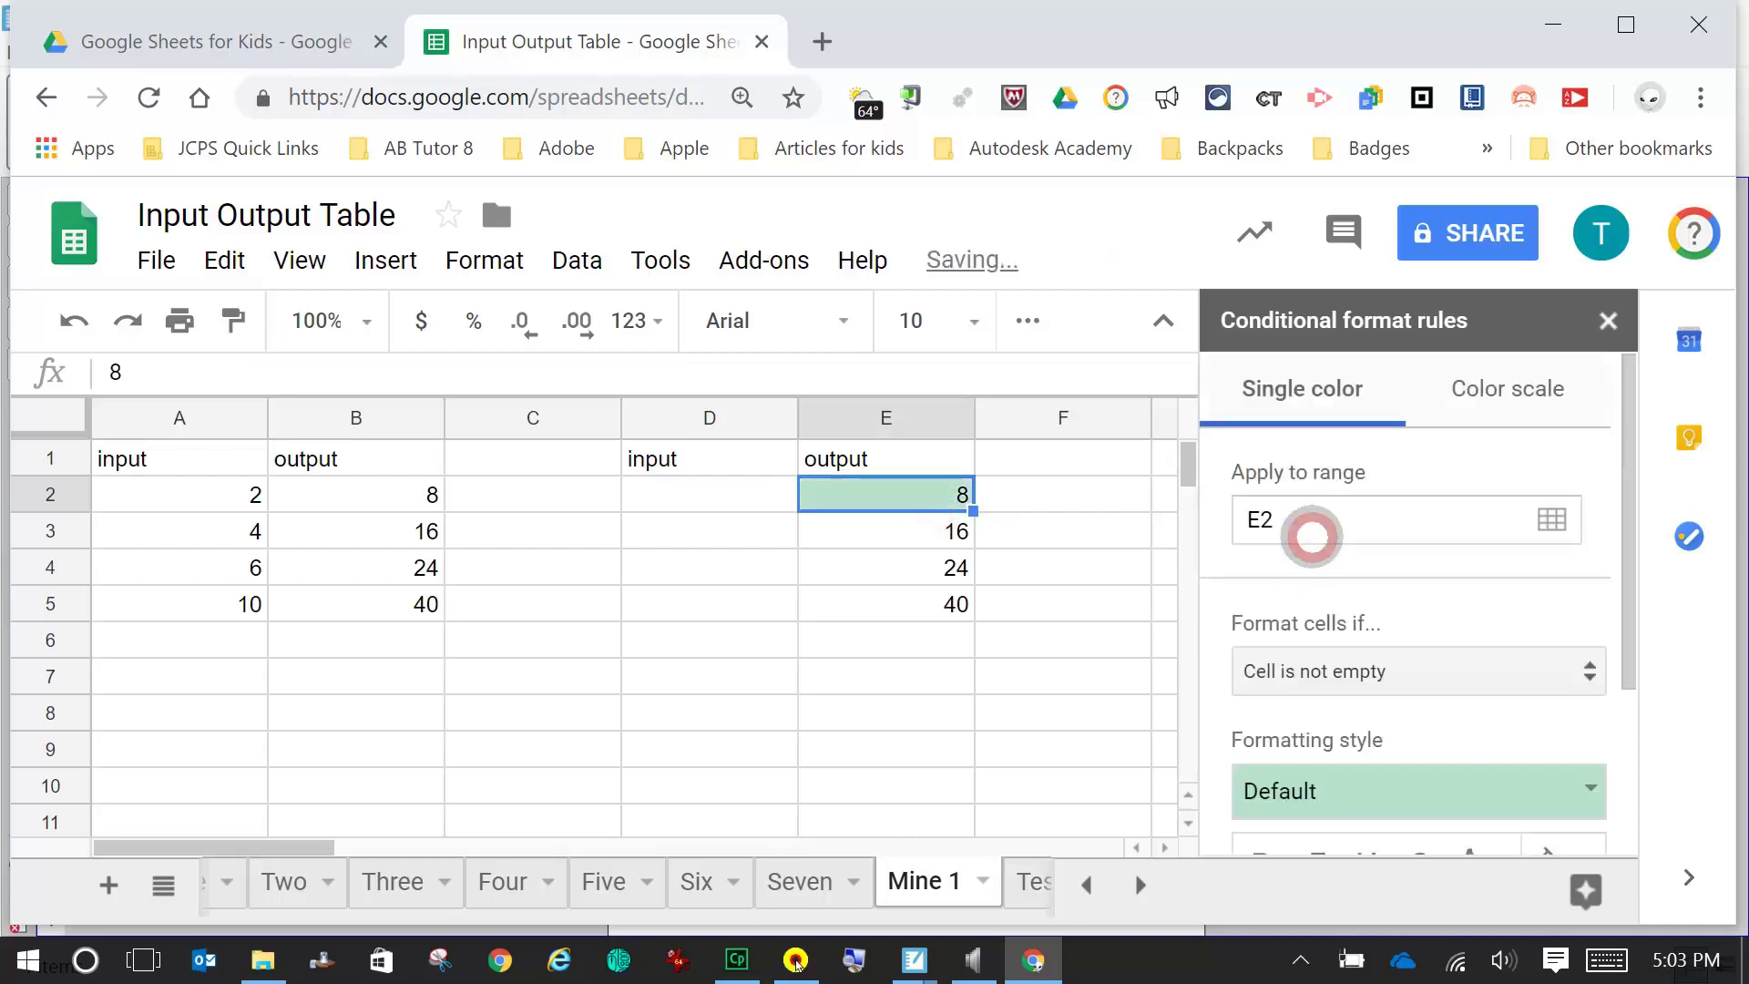
pyautogui.click(1593, 685)
pyautogui.scroll(-6, 1424, 747)
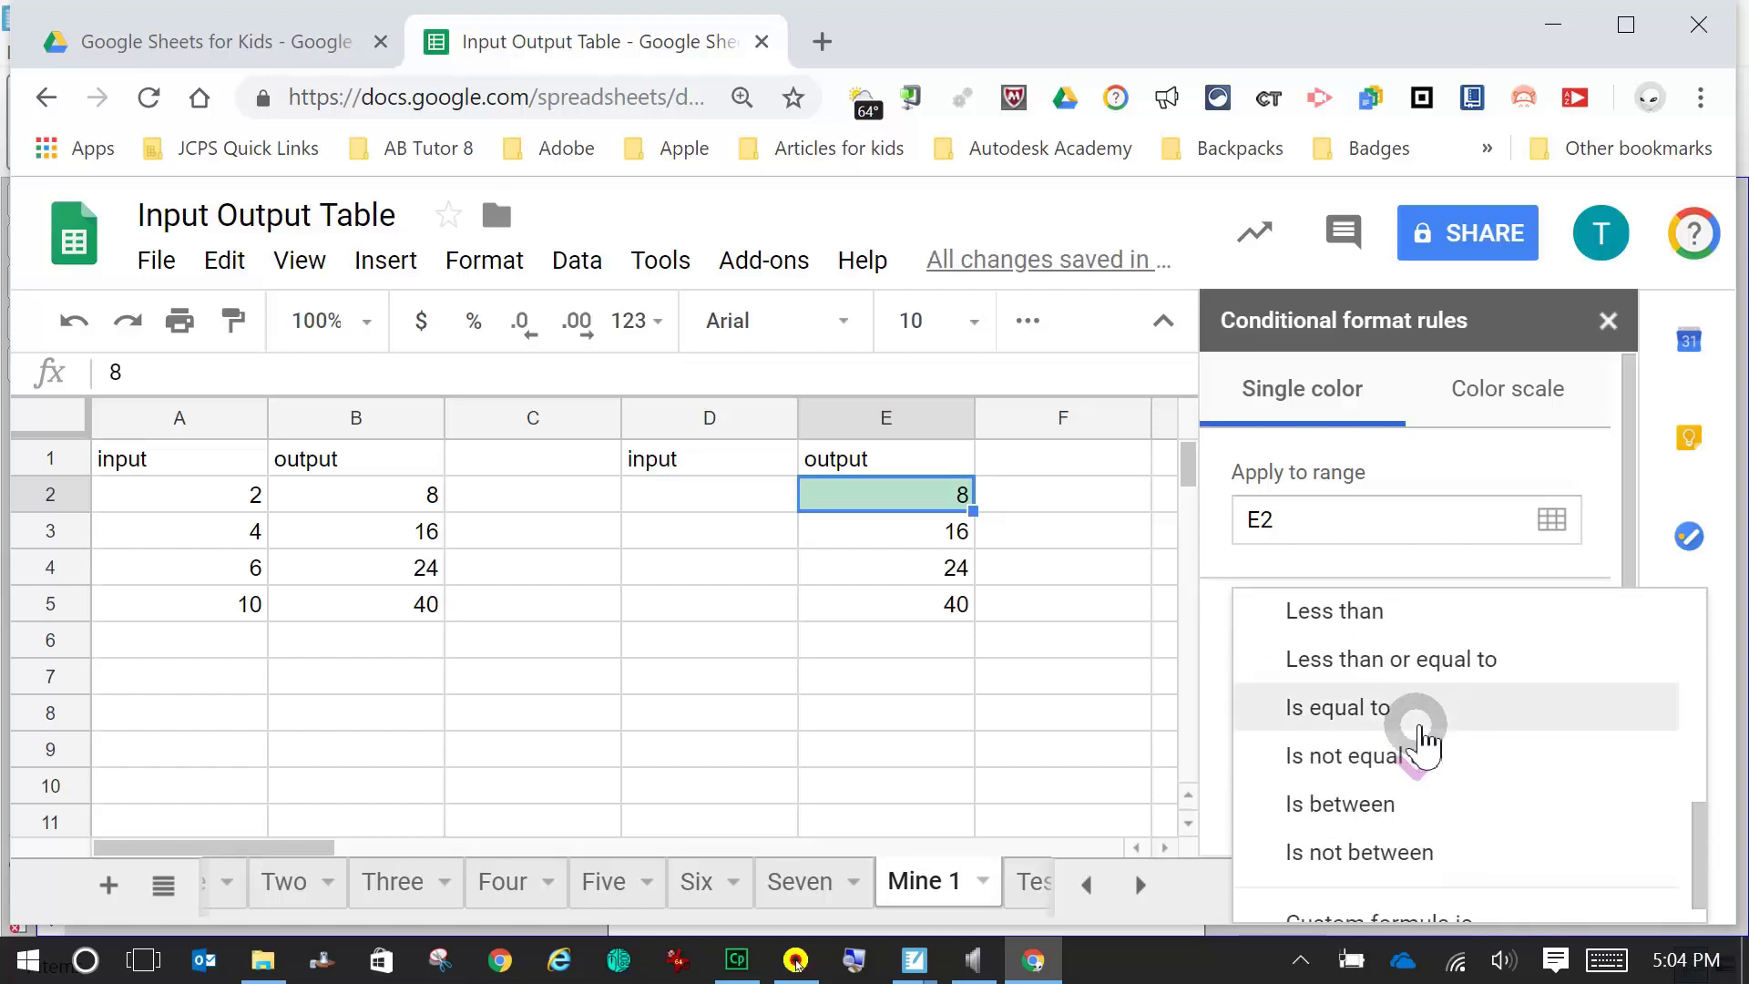
pyautogui.click(1330, 709)
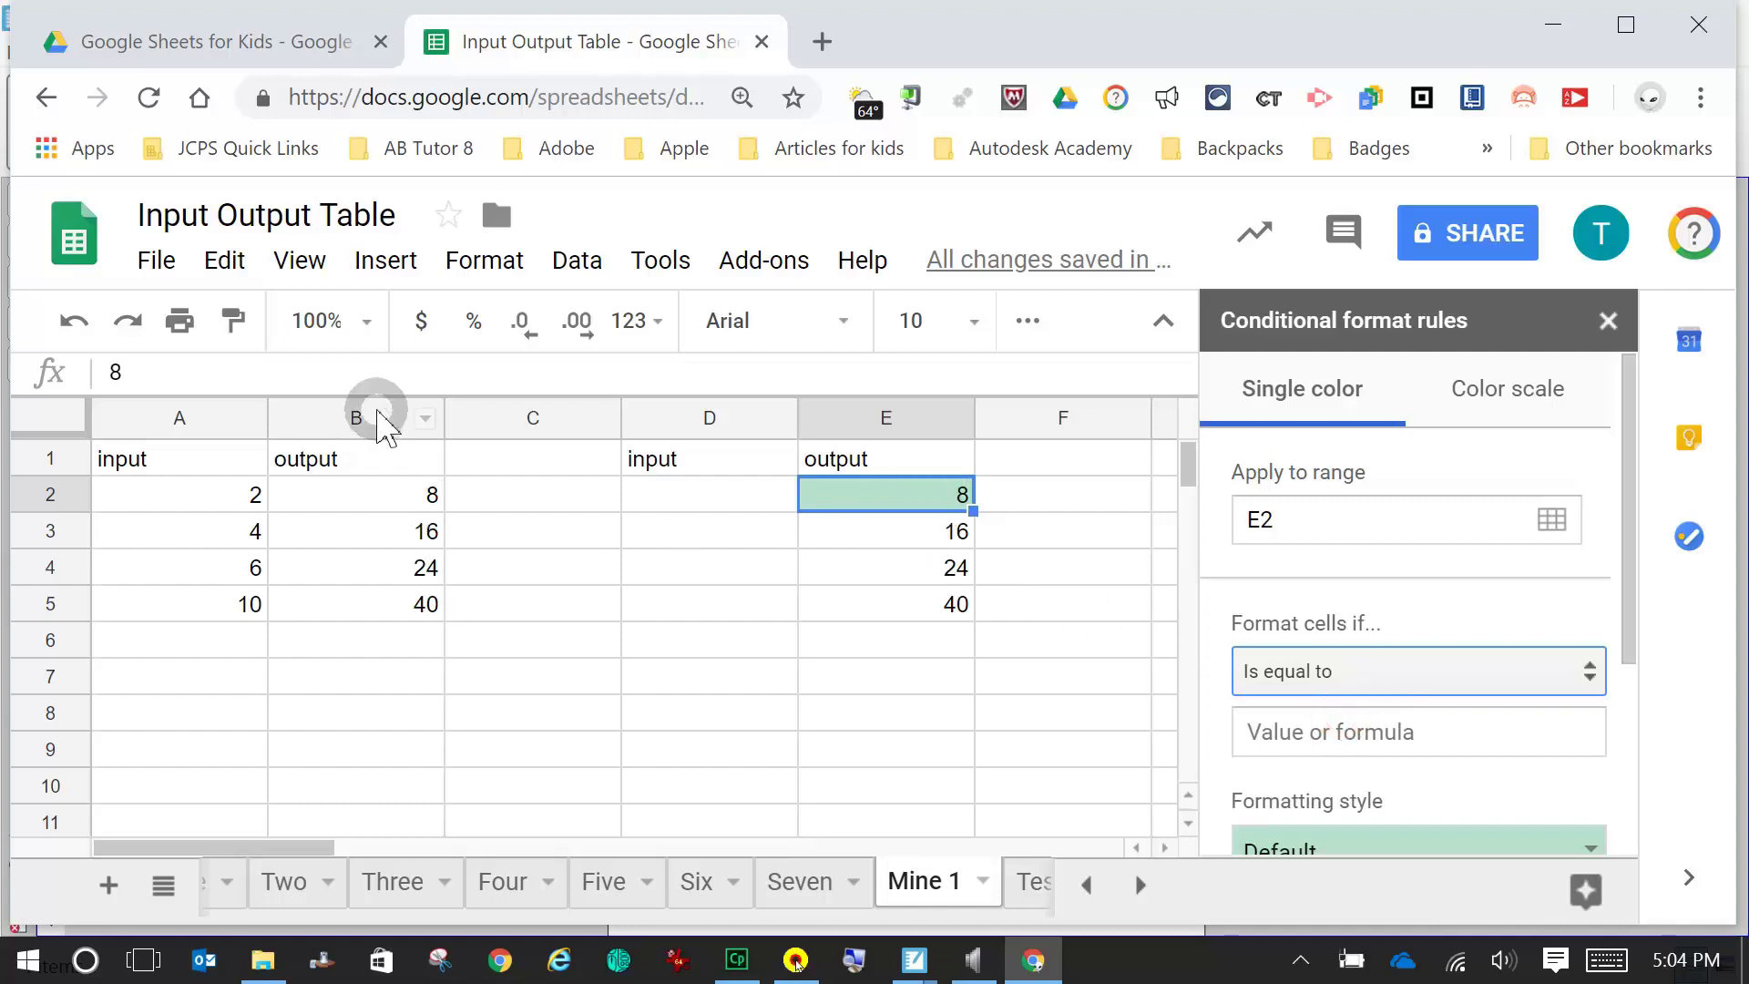
# - Set the comparison formula of E2's equality rule to =B2, keep the default green fill, and save the rule
pyautogui.click(405, 504)
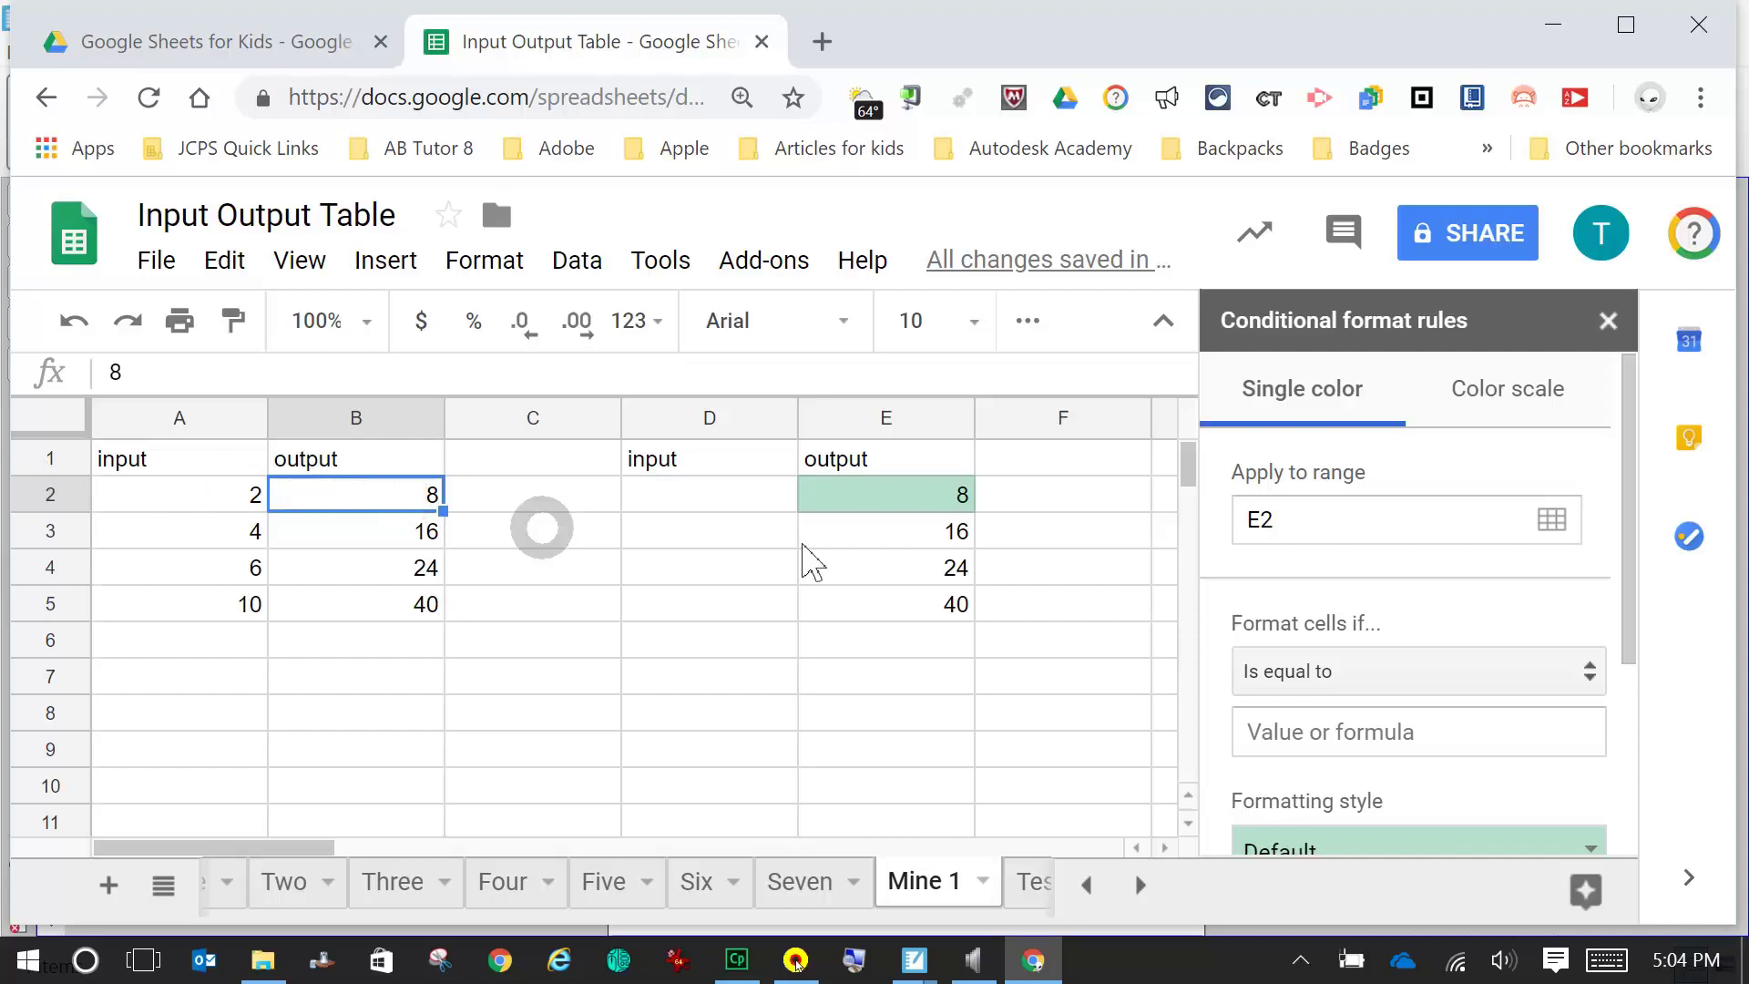
pyautogui.click(1313, 732)
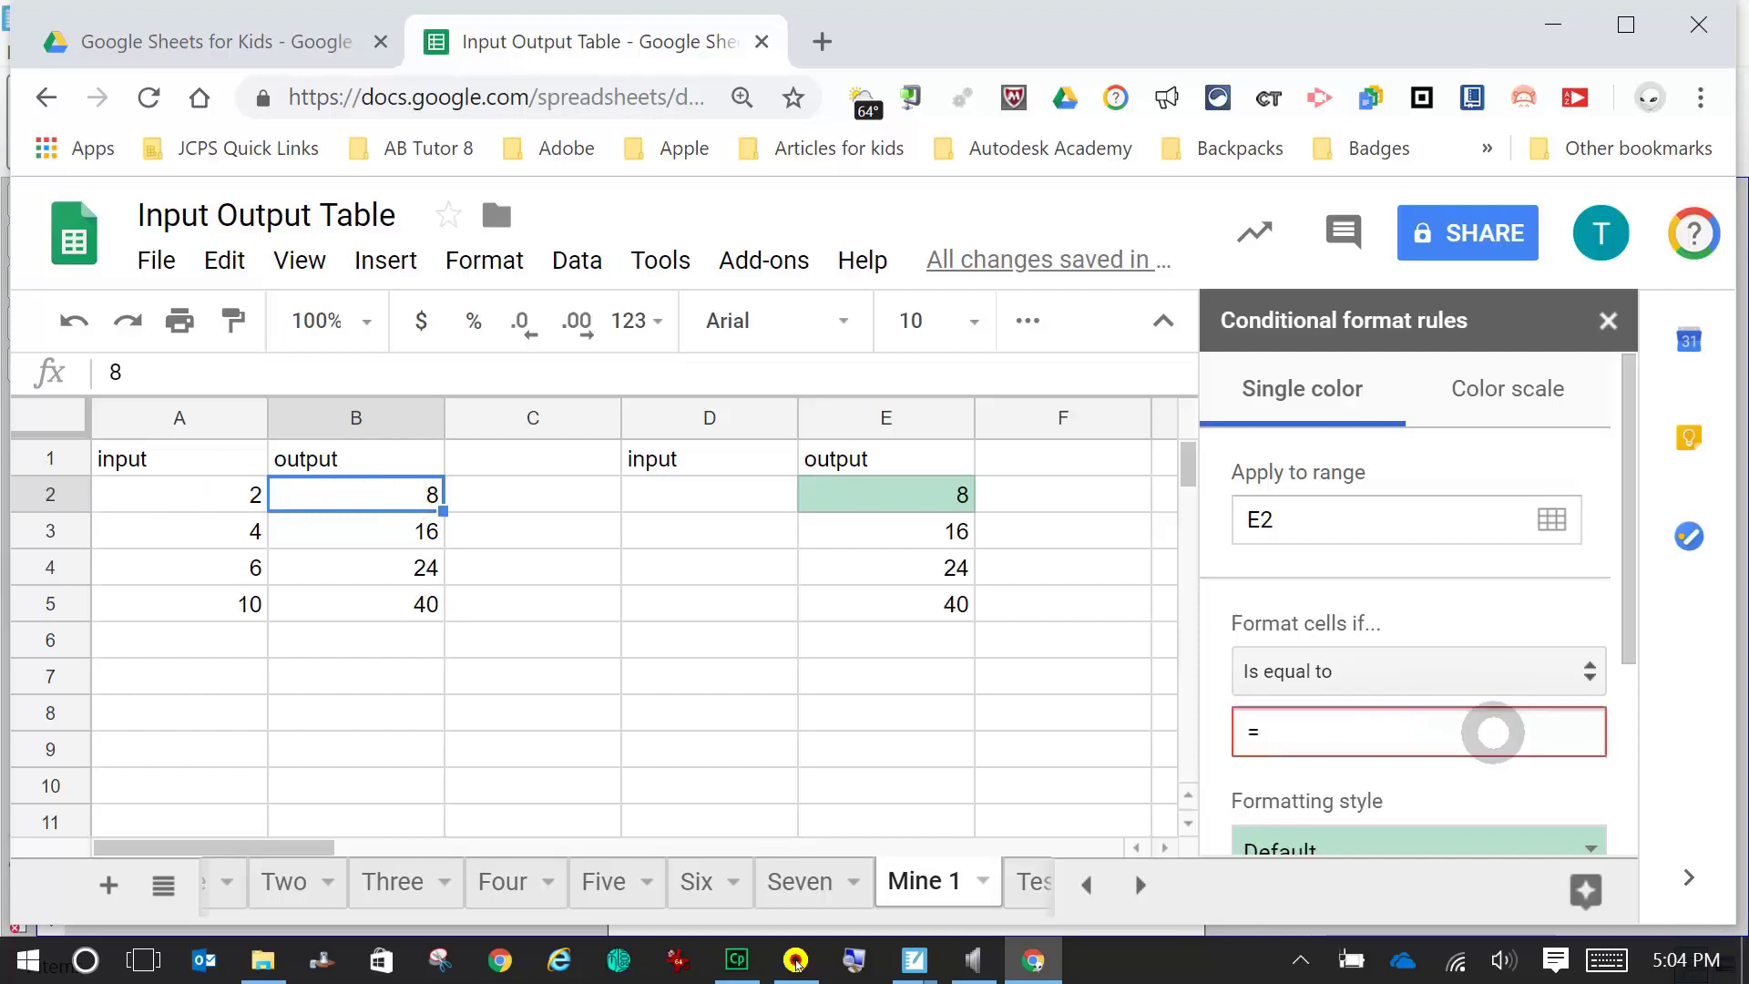
pyautogui.write('=')
pyautogui.press('shift')
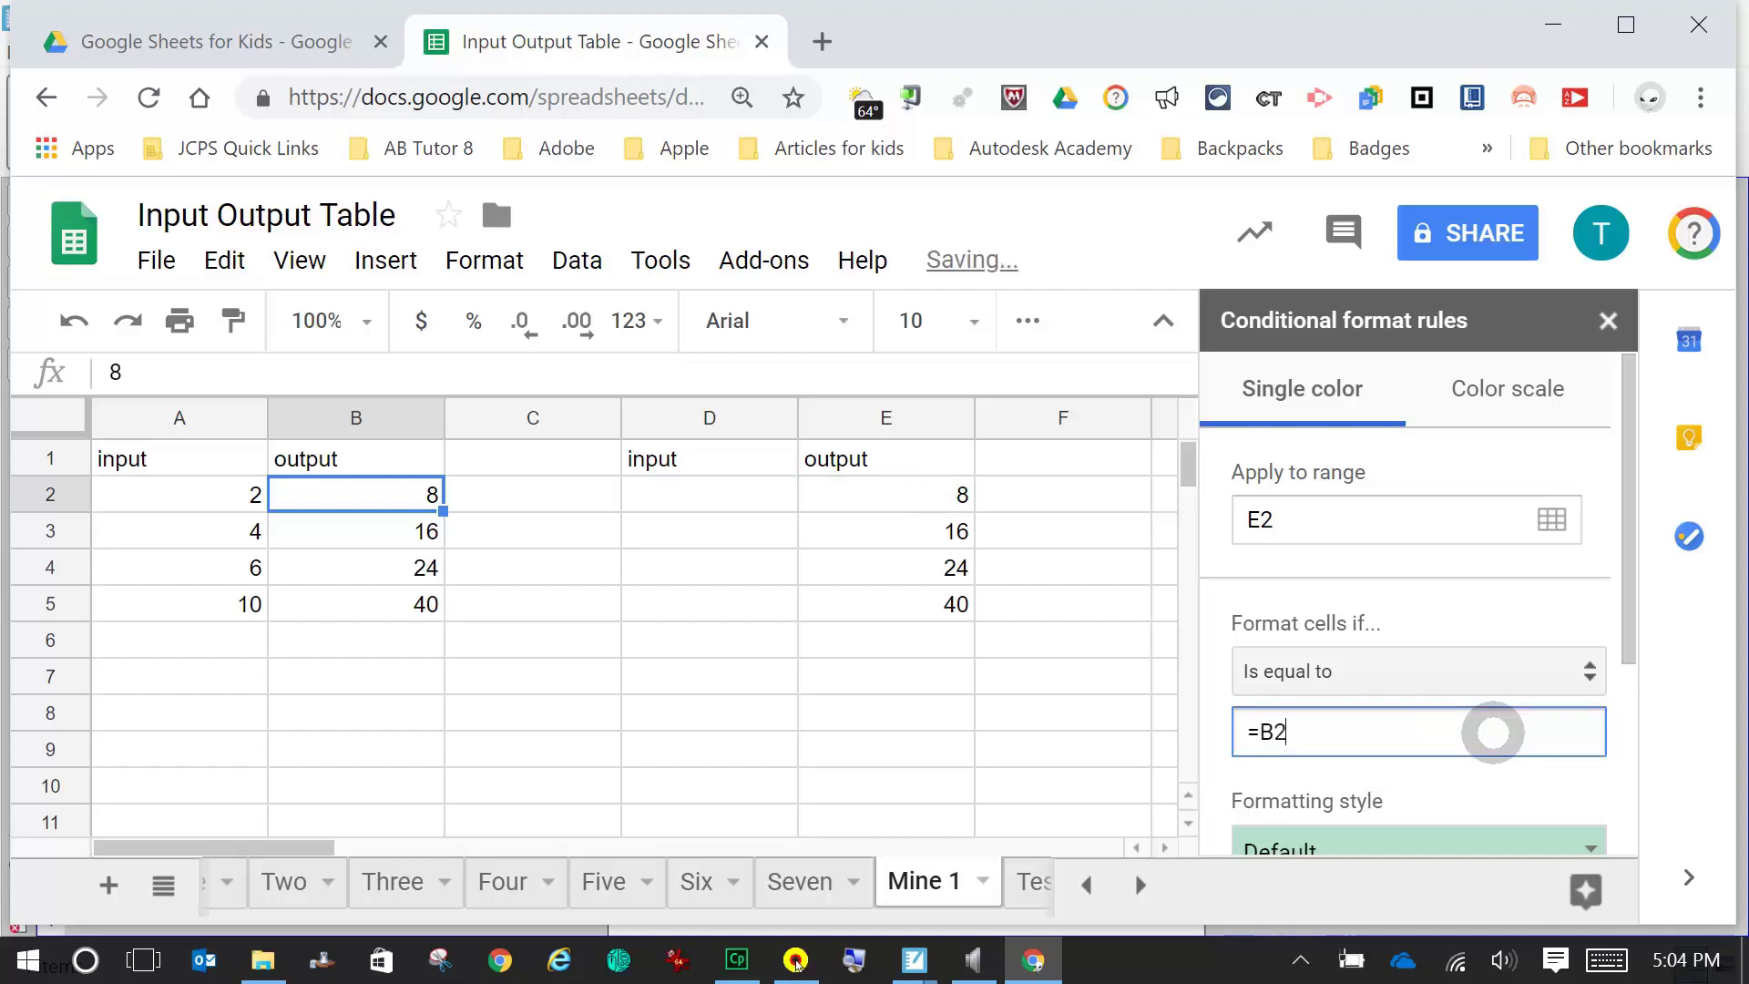
pyautogui.moveTo(1628, 537); pyautogui.dragTo(1640, 656)
pyautogui.click(1321, 764)
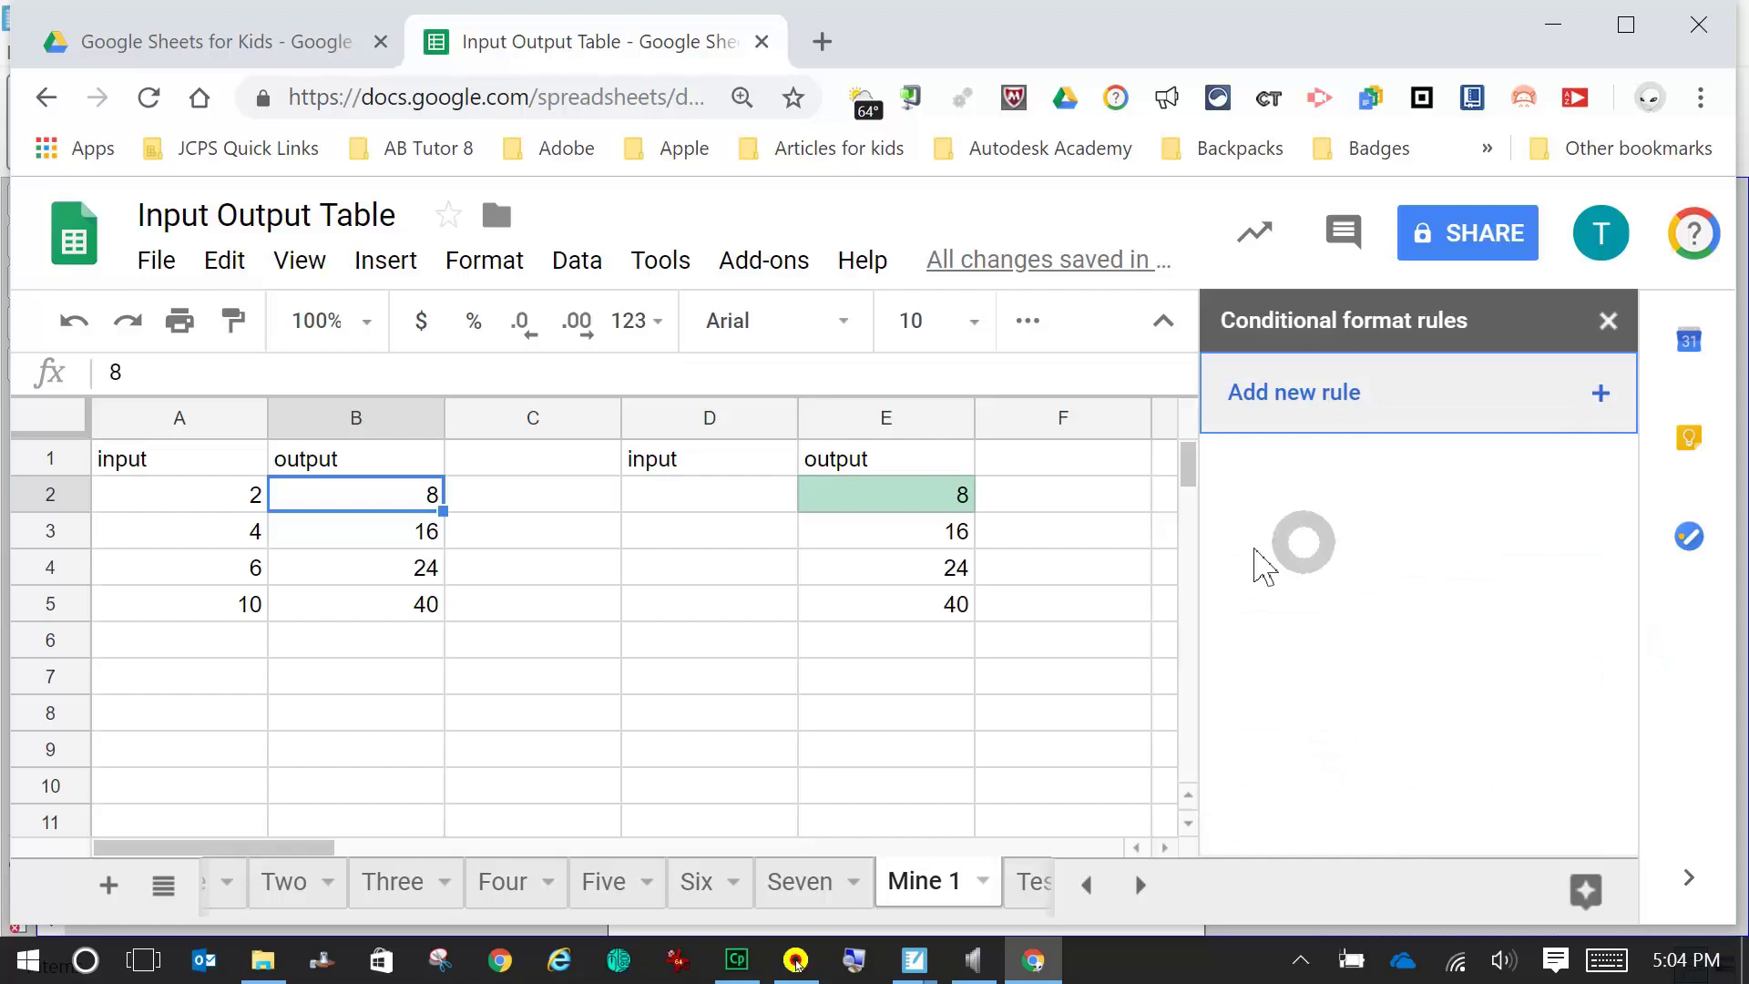
# - Start a third conditional format rule for cell E2 with the condition "Is not equal to"
pyautogui.click(908, 496)
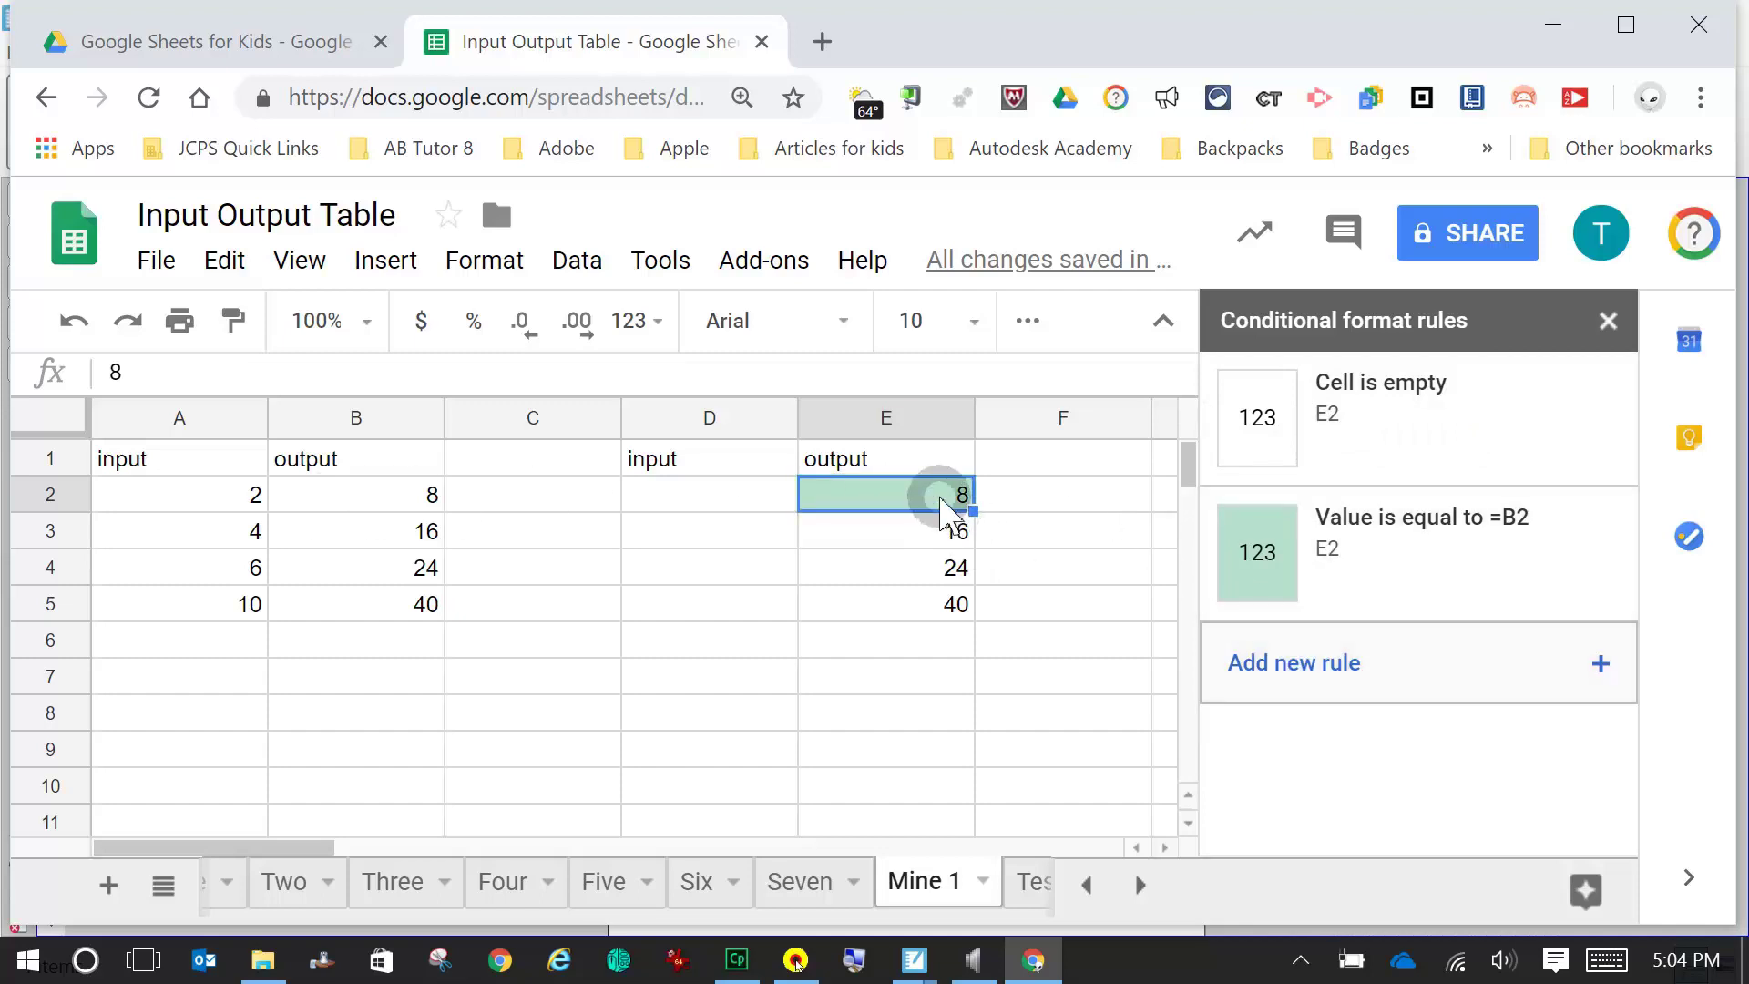
pyautogui.click(371, 497)
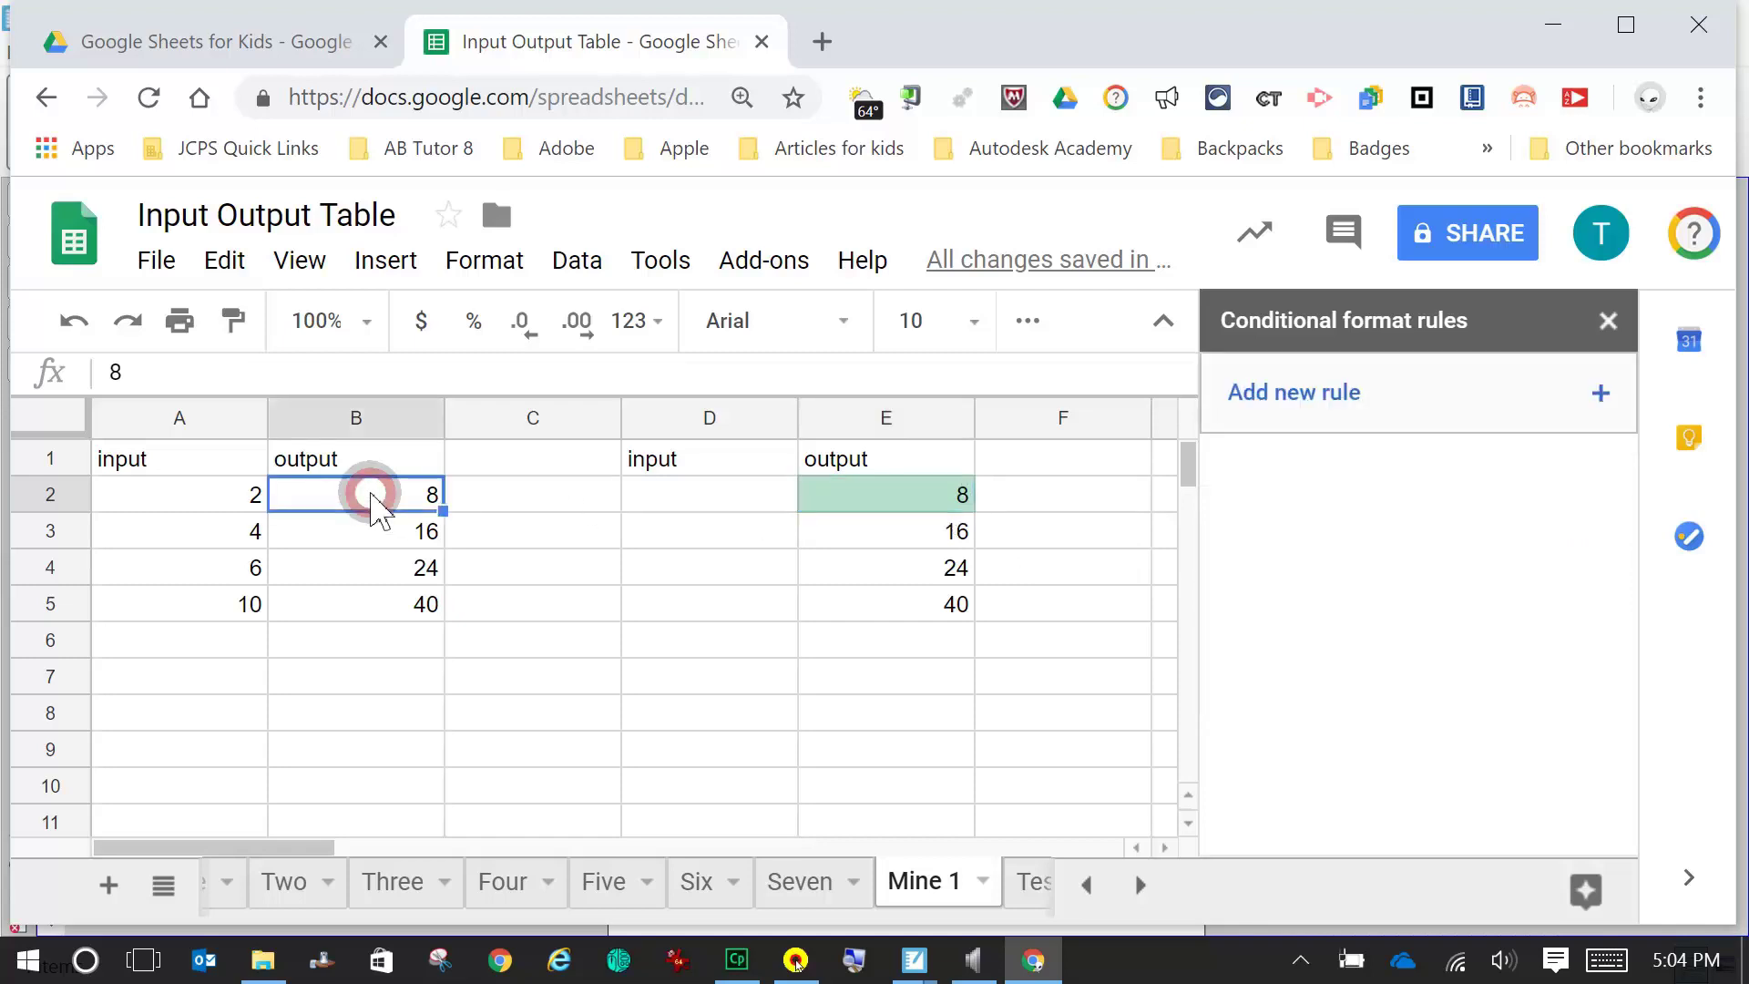
pyautogui.click(913, 494)
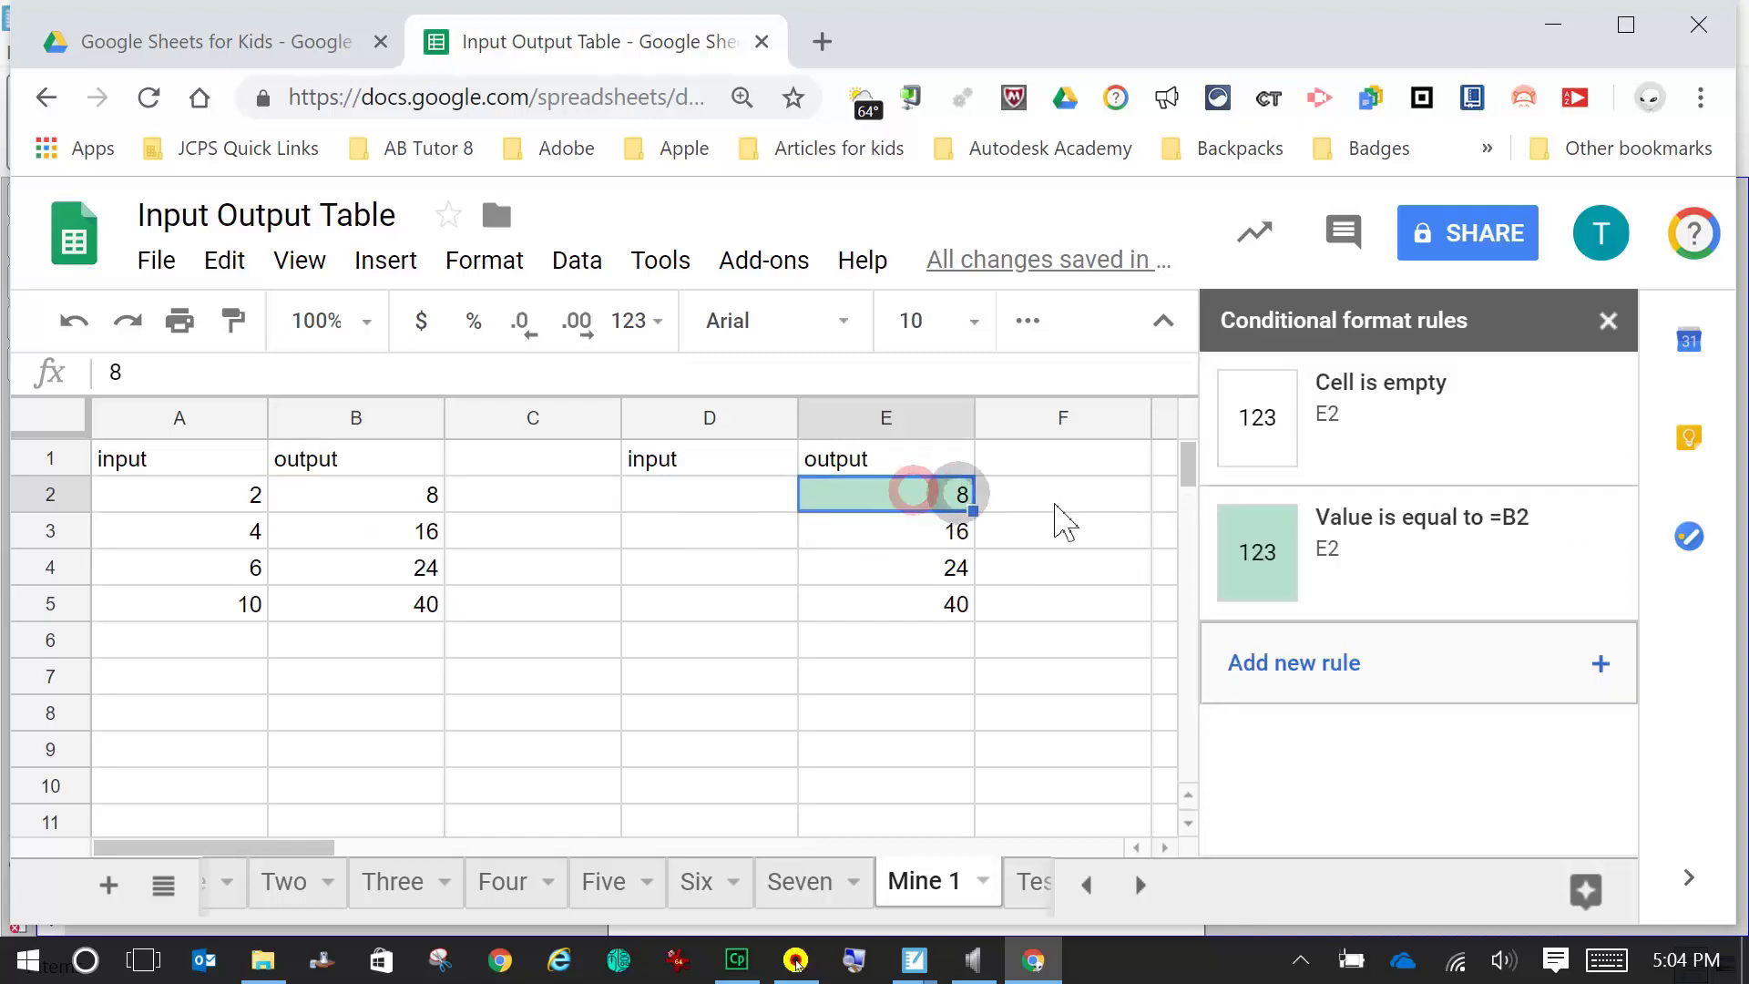
pyautogui.click(1335, 670)
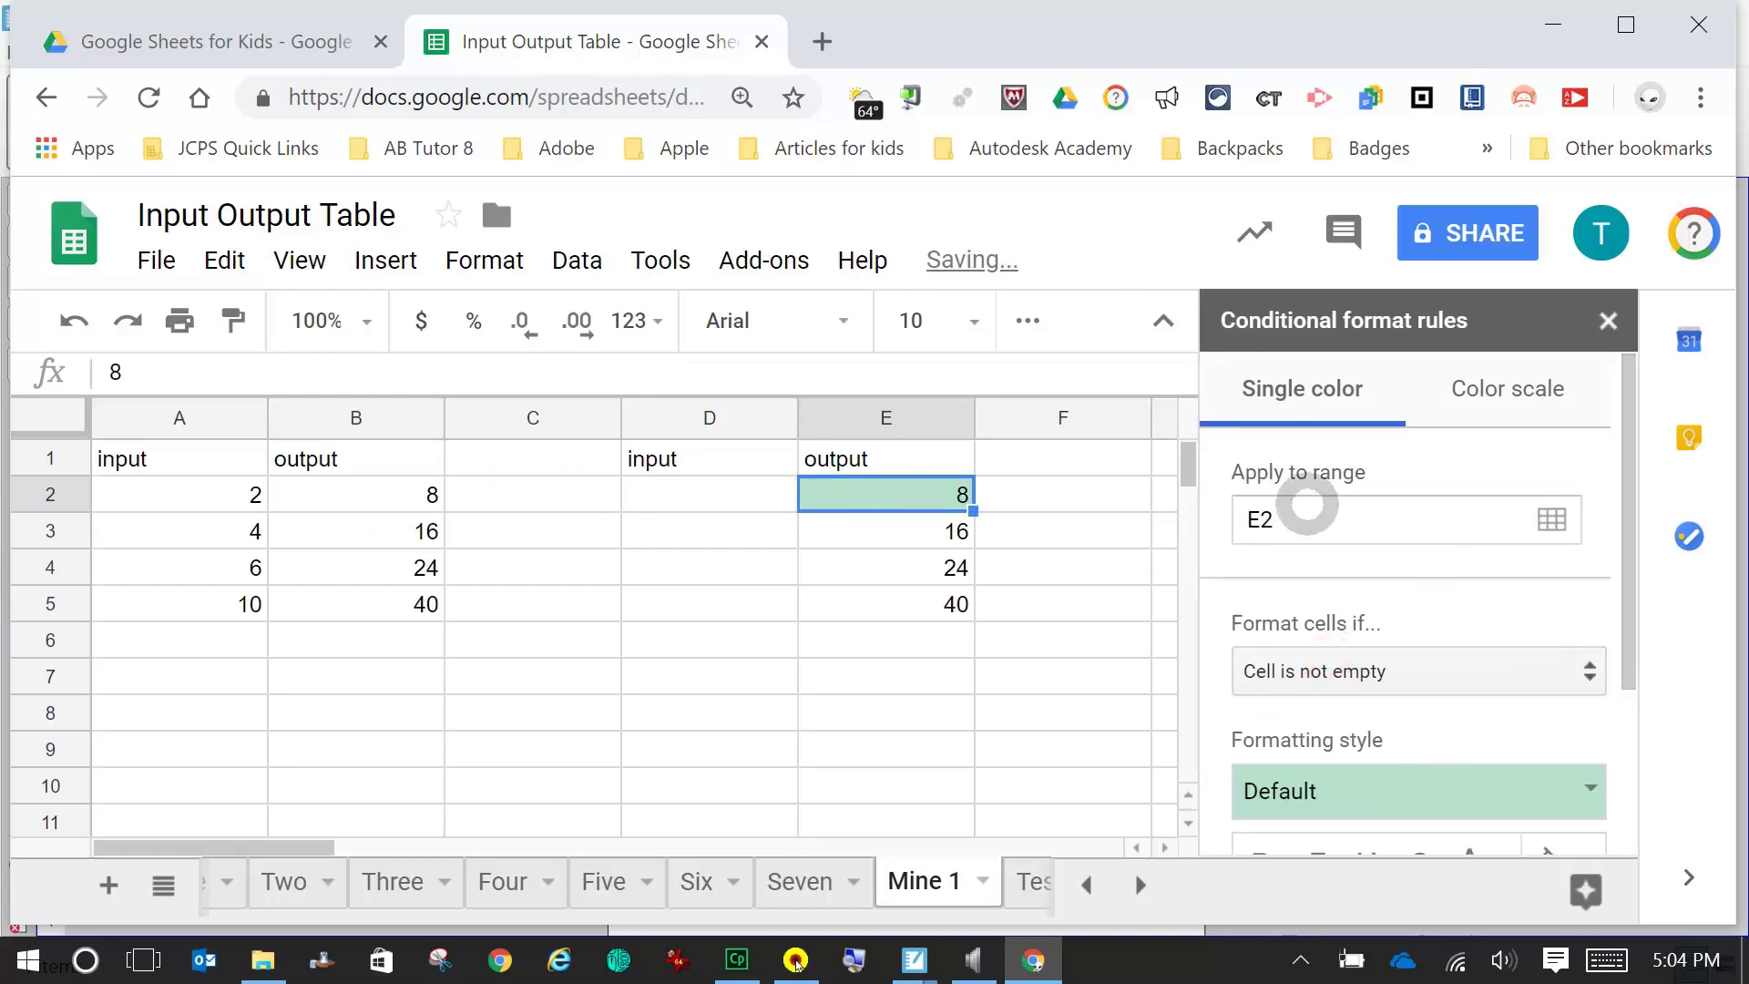
pyautogui.click(909, 488)
pyautogui.click(1563, 672)
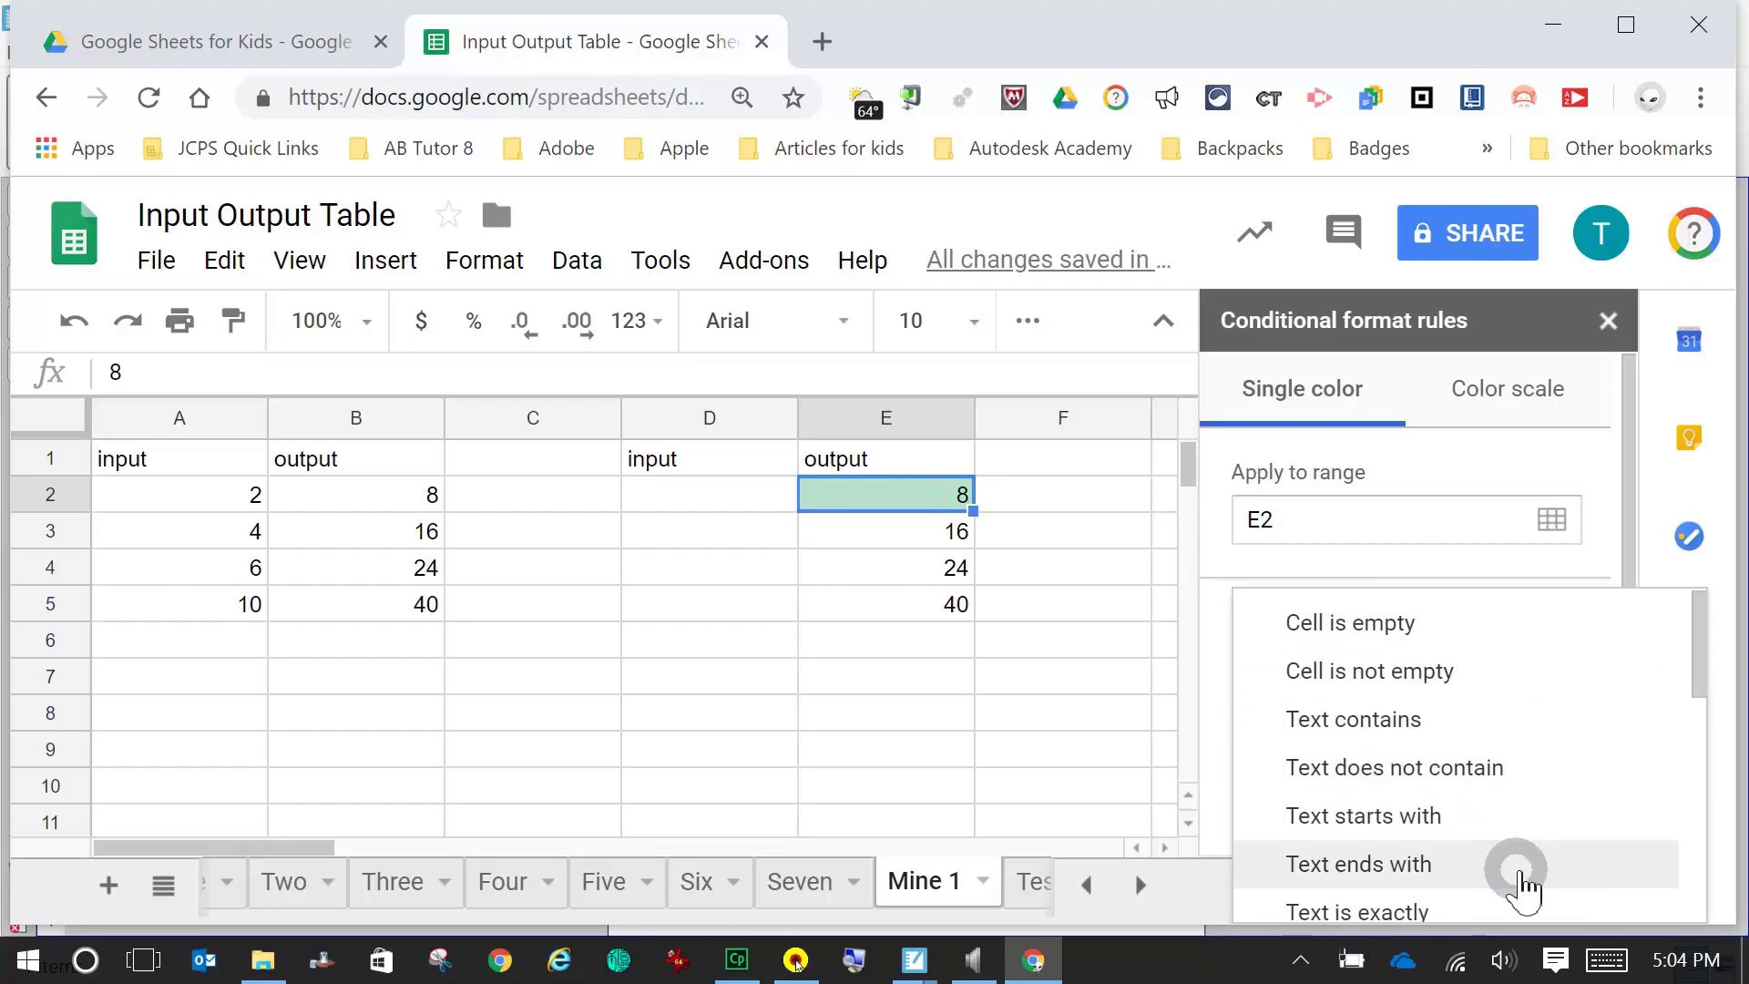
pyautogui.scroll(-3, 1517, 880)
pyautogui.scroll(-3, 1516, 879)
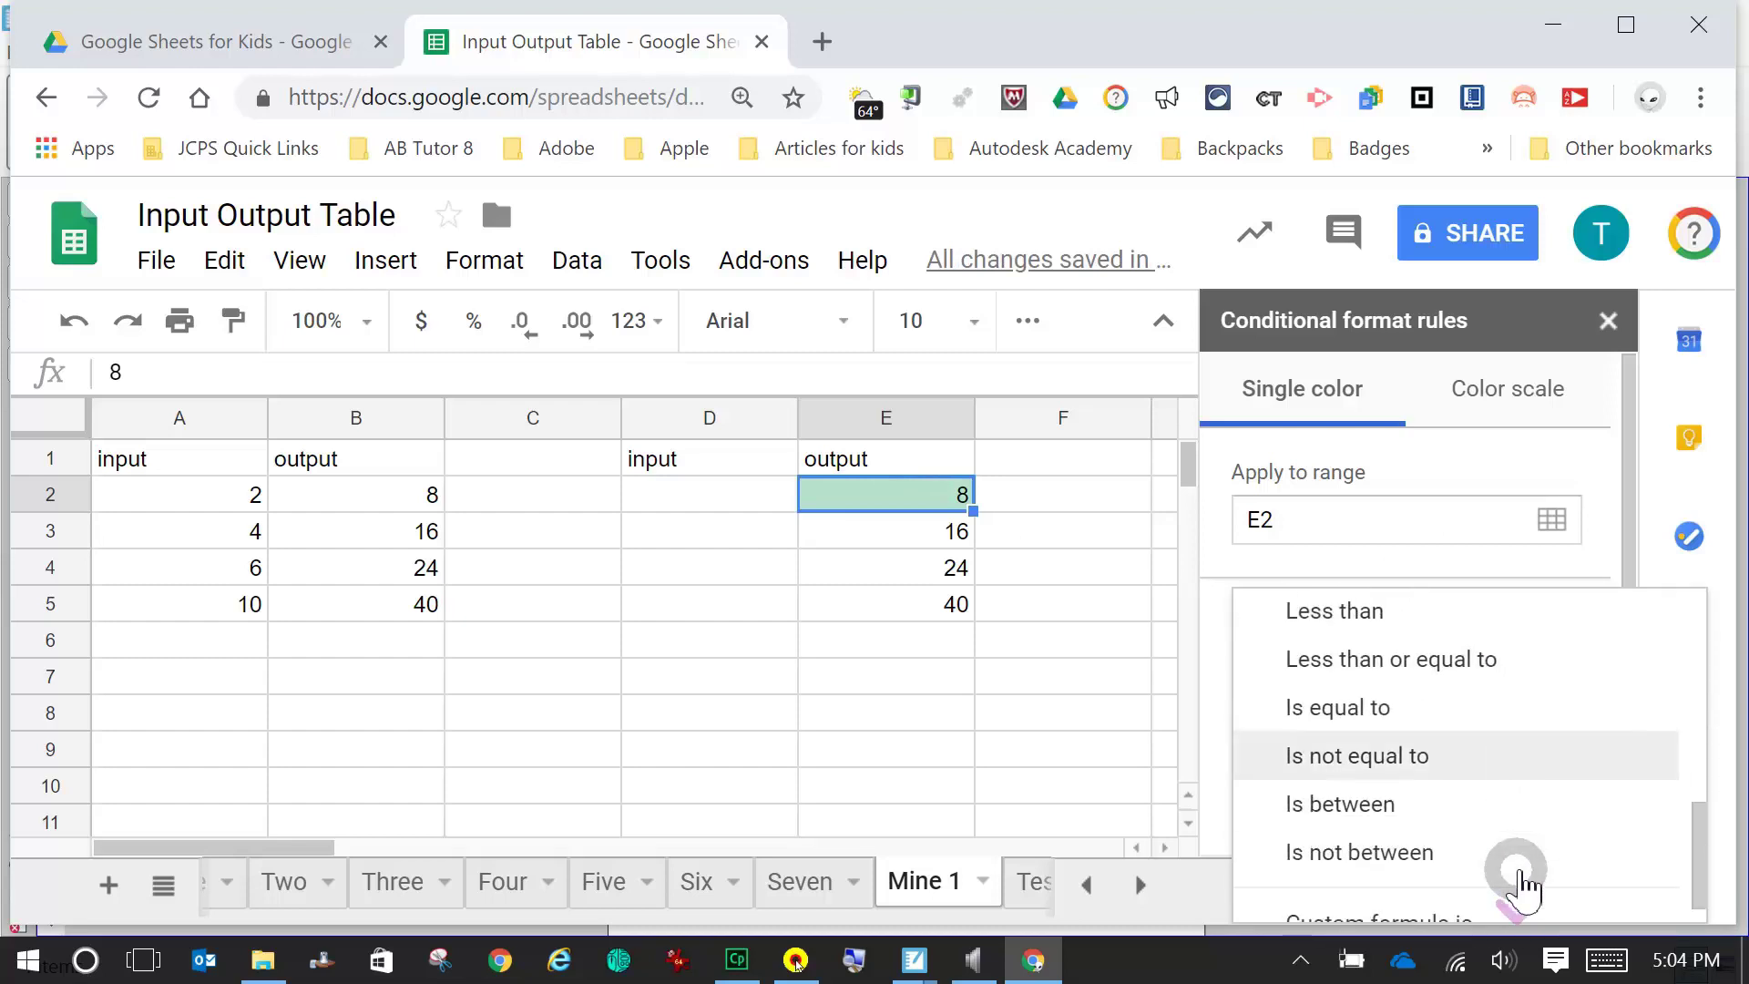
pyautogui.click(1448, 765)
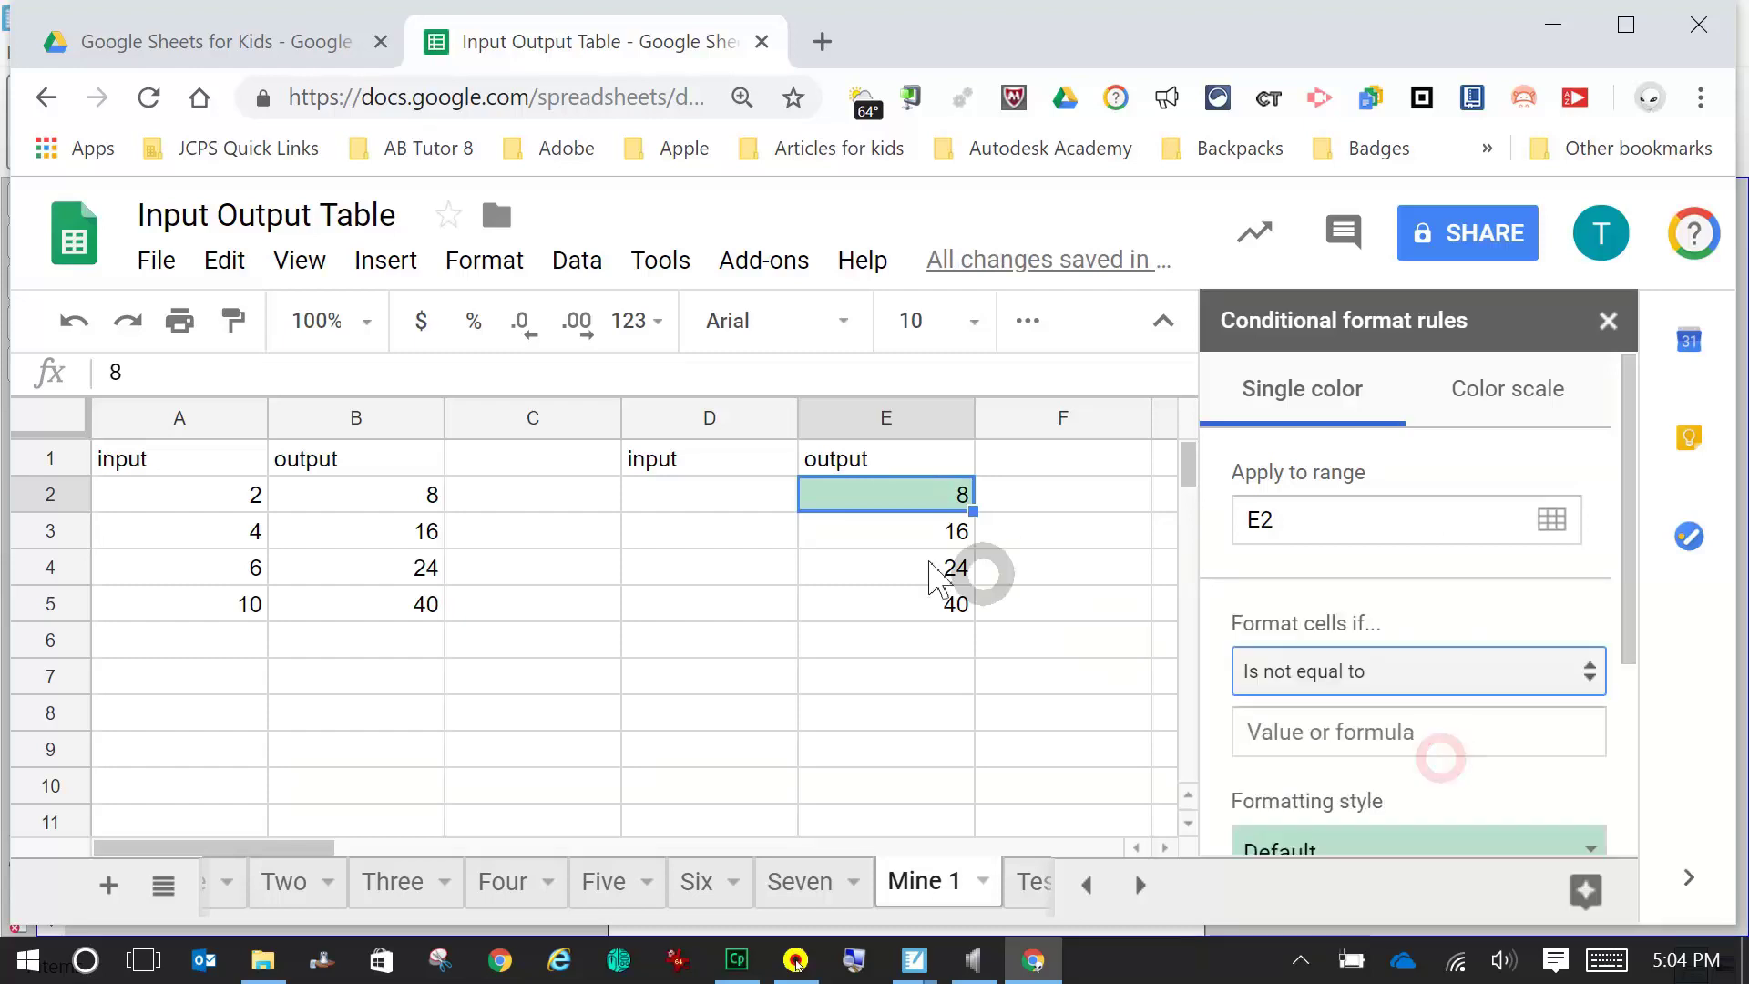
# - Set the comparison formula of E2's inequality rule to =B2, apply the light red fill preset, and save the rule
pyautogui.click(346, 497)
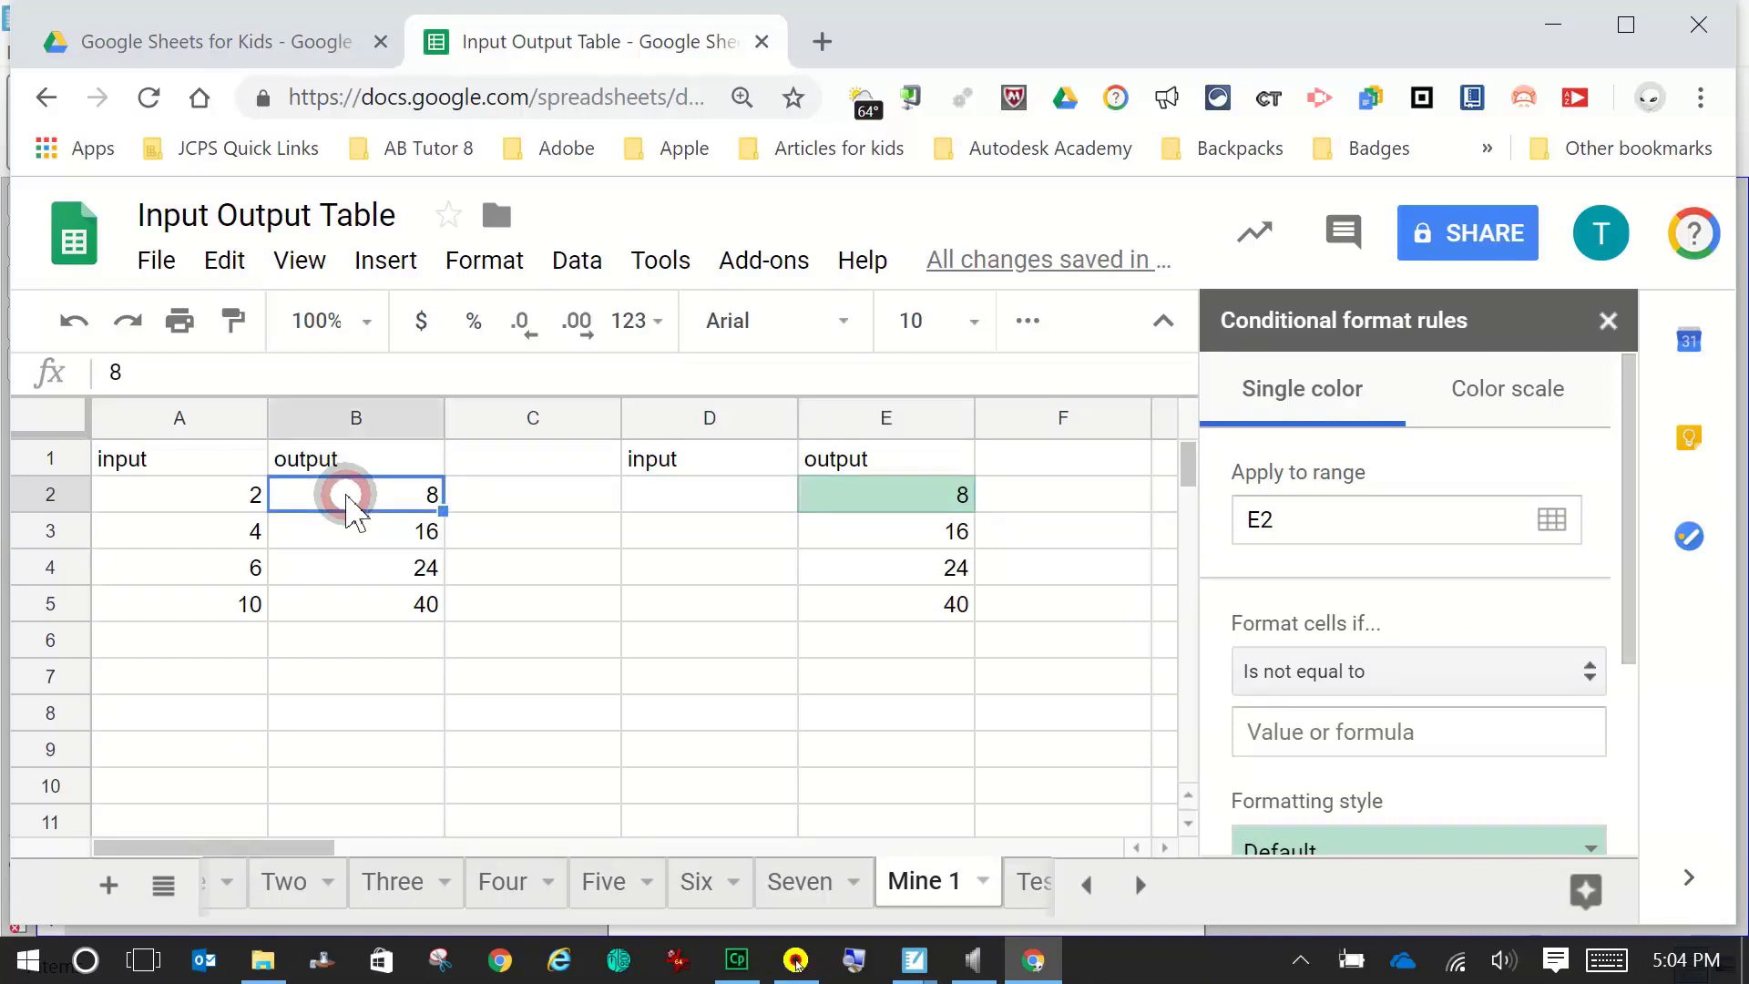
pyautogui.click(1410, 743)
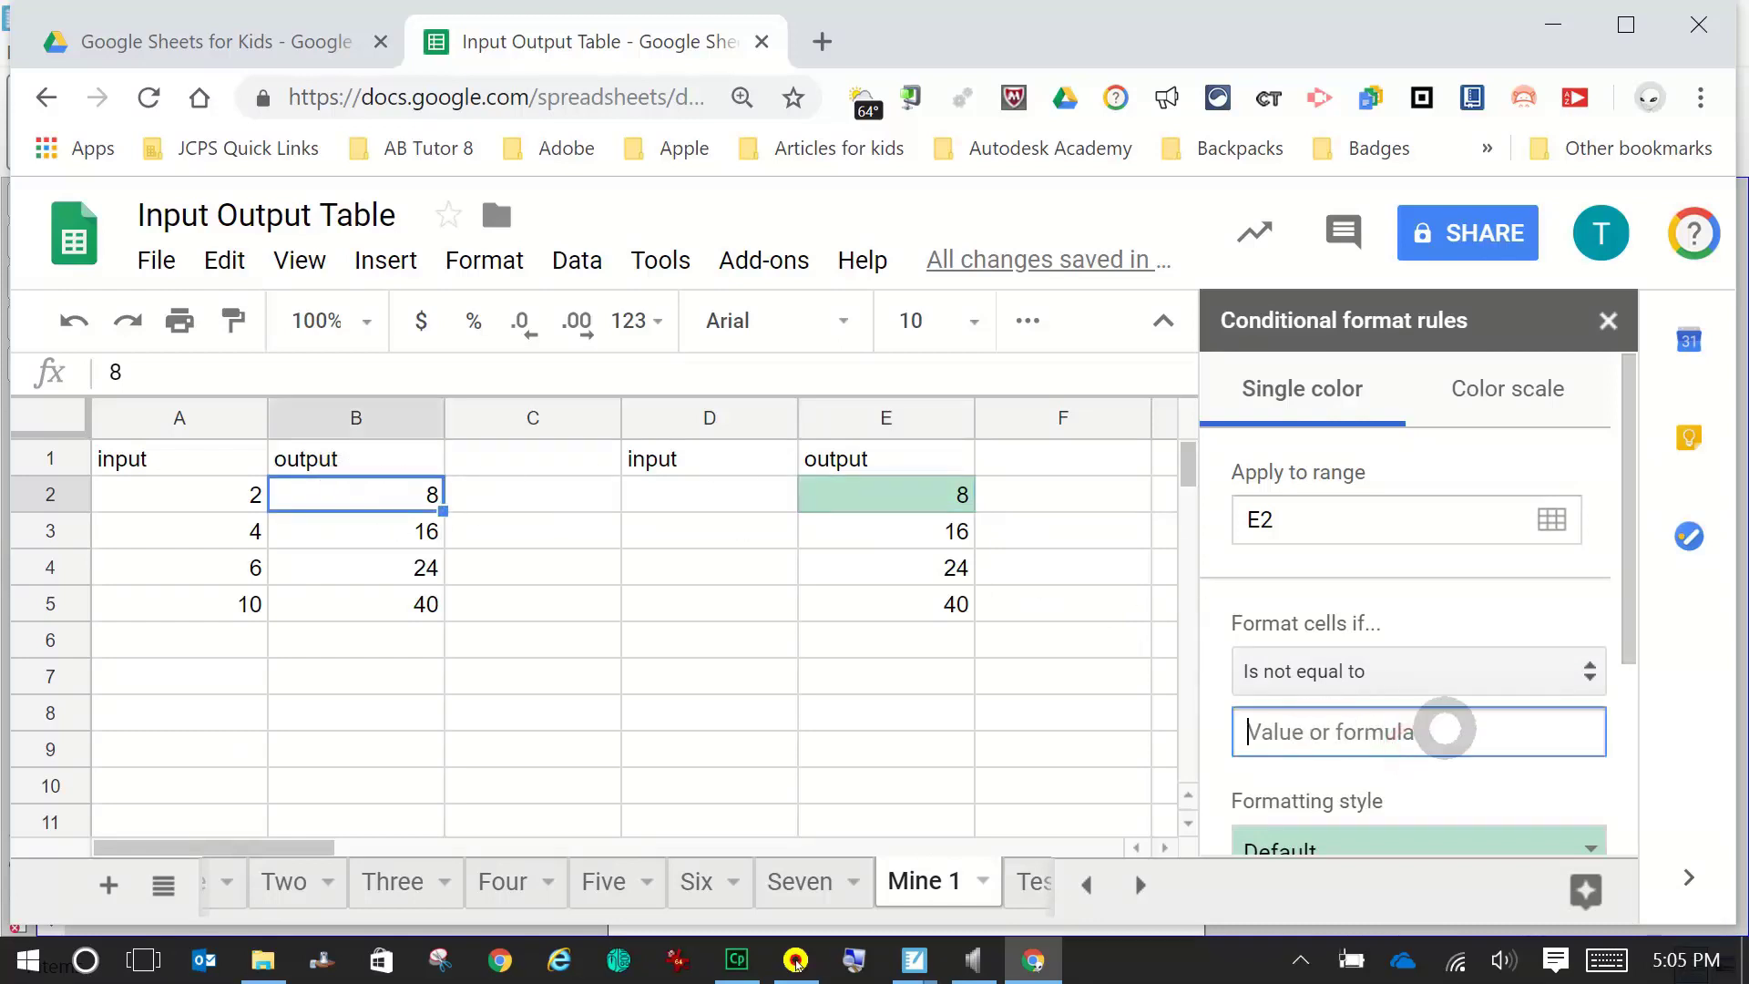
pyautogui.press('shift')
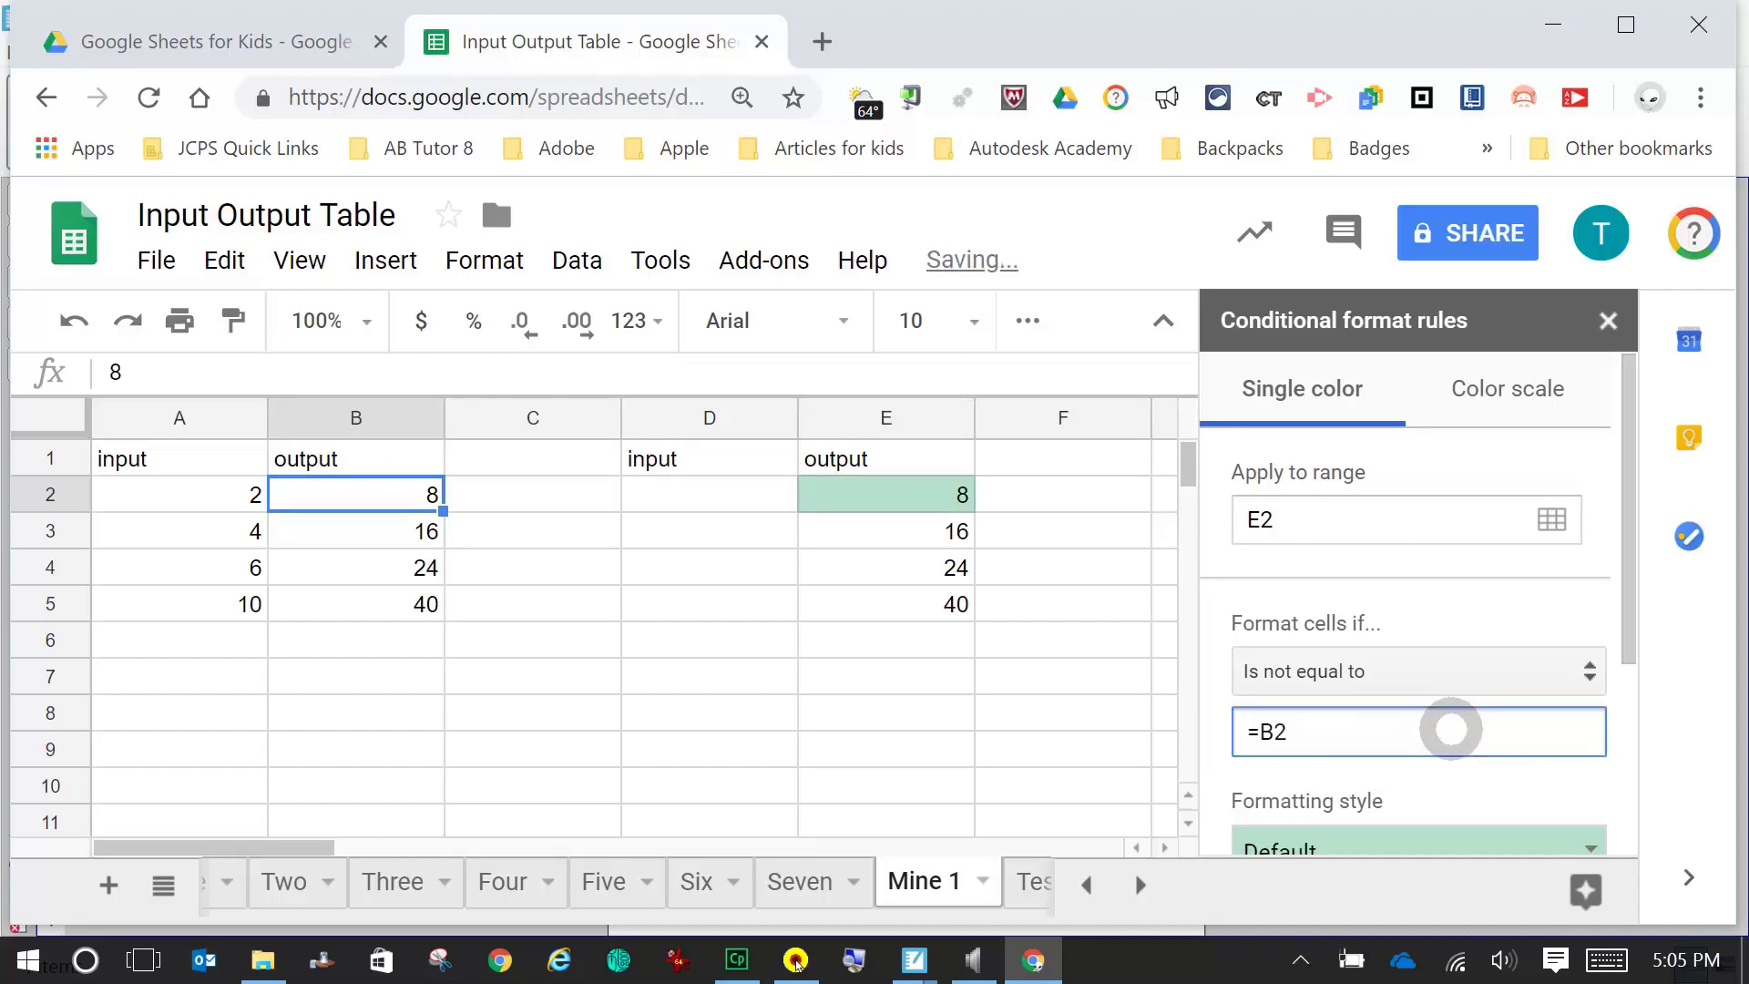
pyautogui.scroll(-3, 1507, 638)
pyautogui.click(1546, 644)
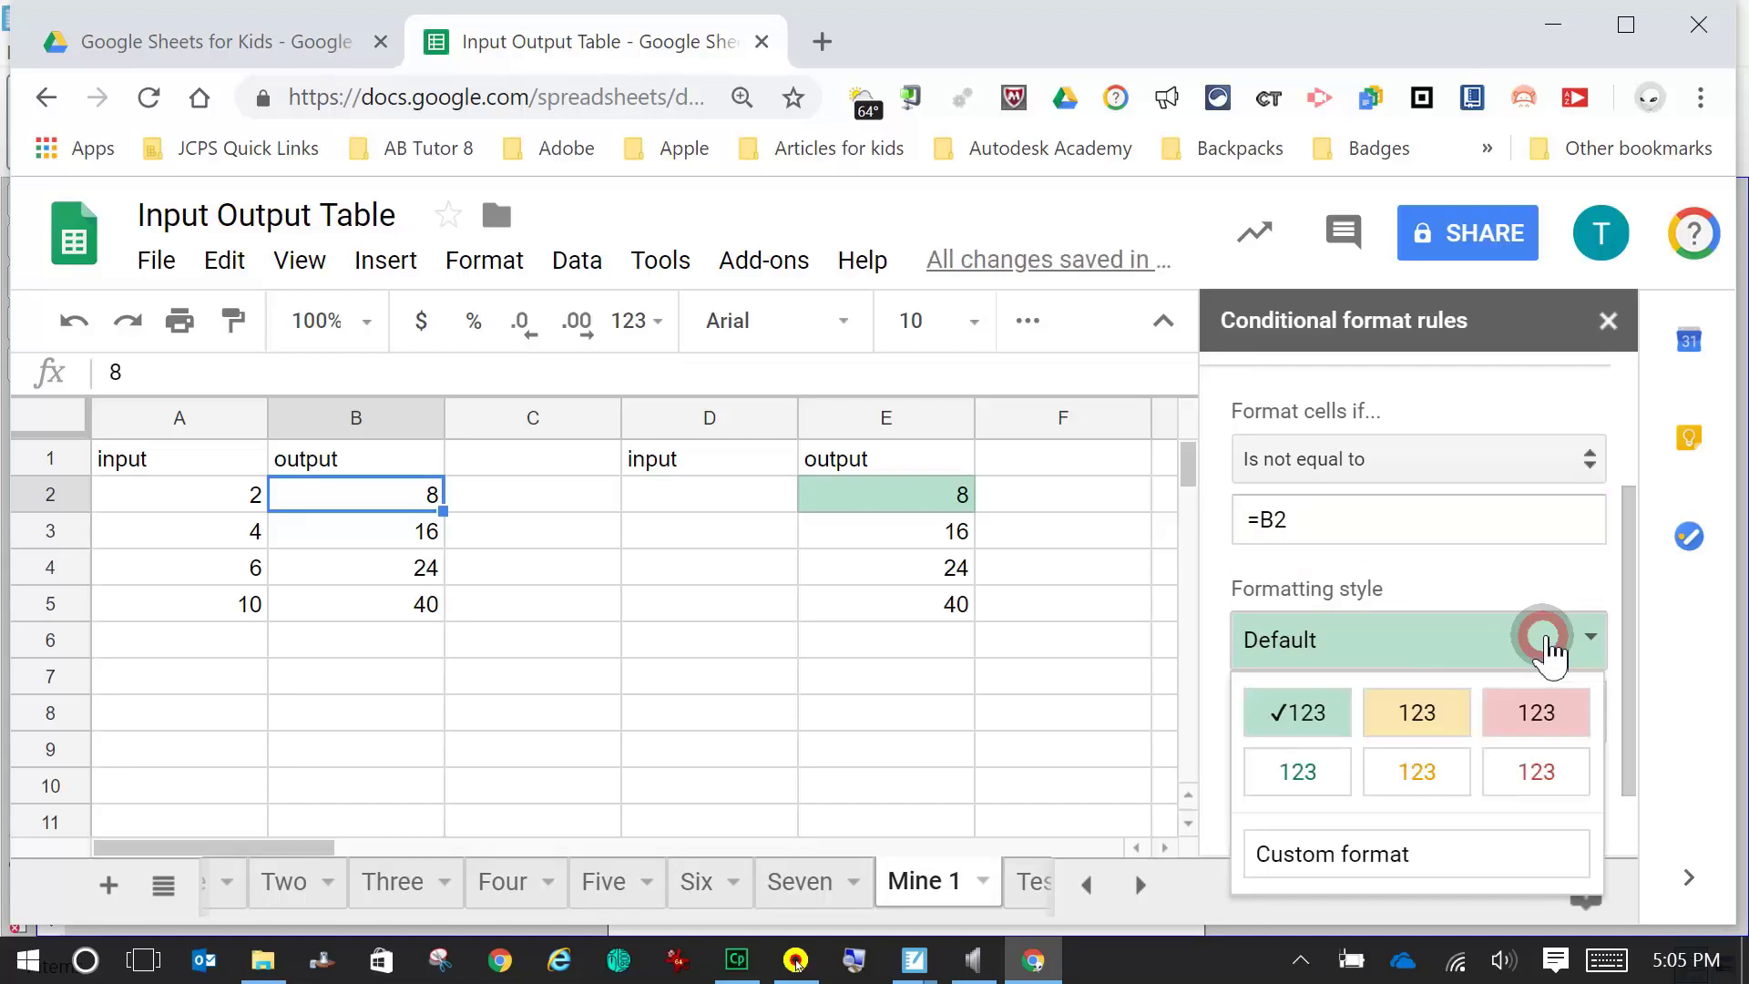
pyautogui.click(1540, 712)
pyautogui.click(1324, 803)
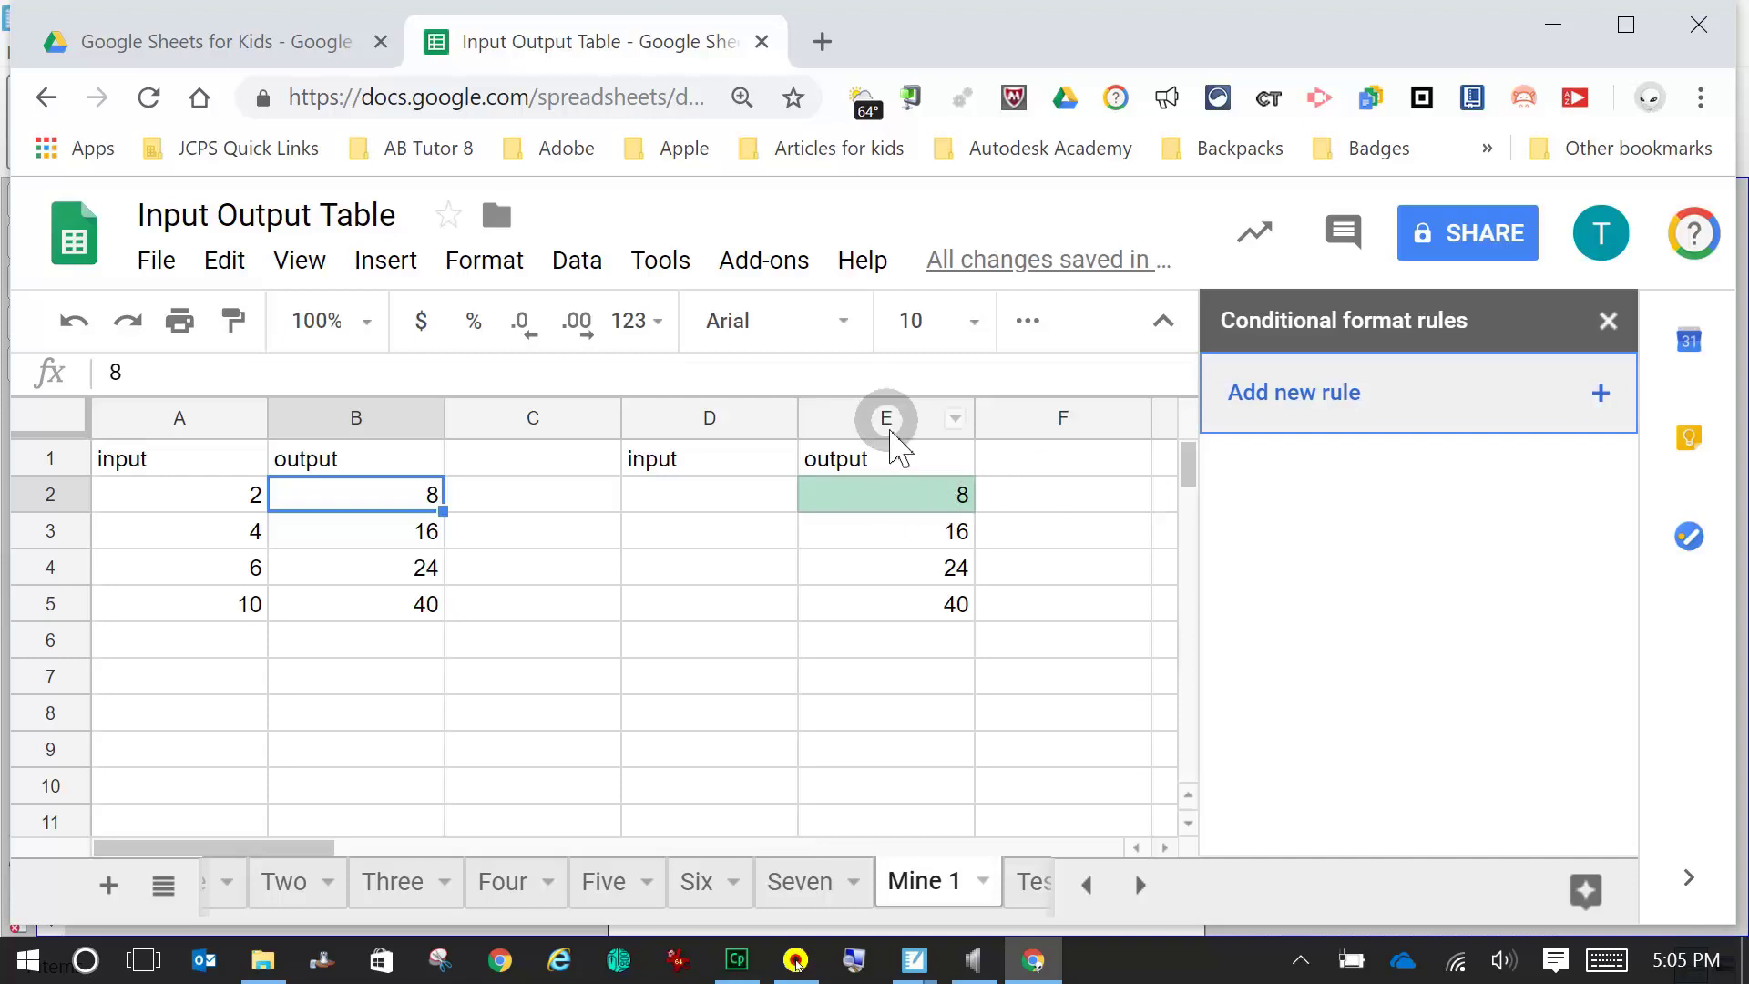
# - Fill cell E2 down through E5 so the output cells share its conditional format rules
pyautogui.click(902, 498)
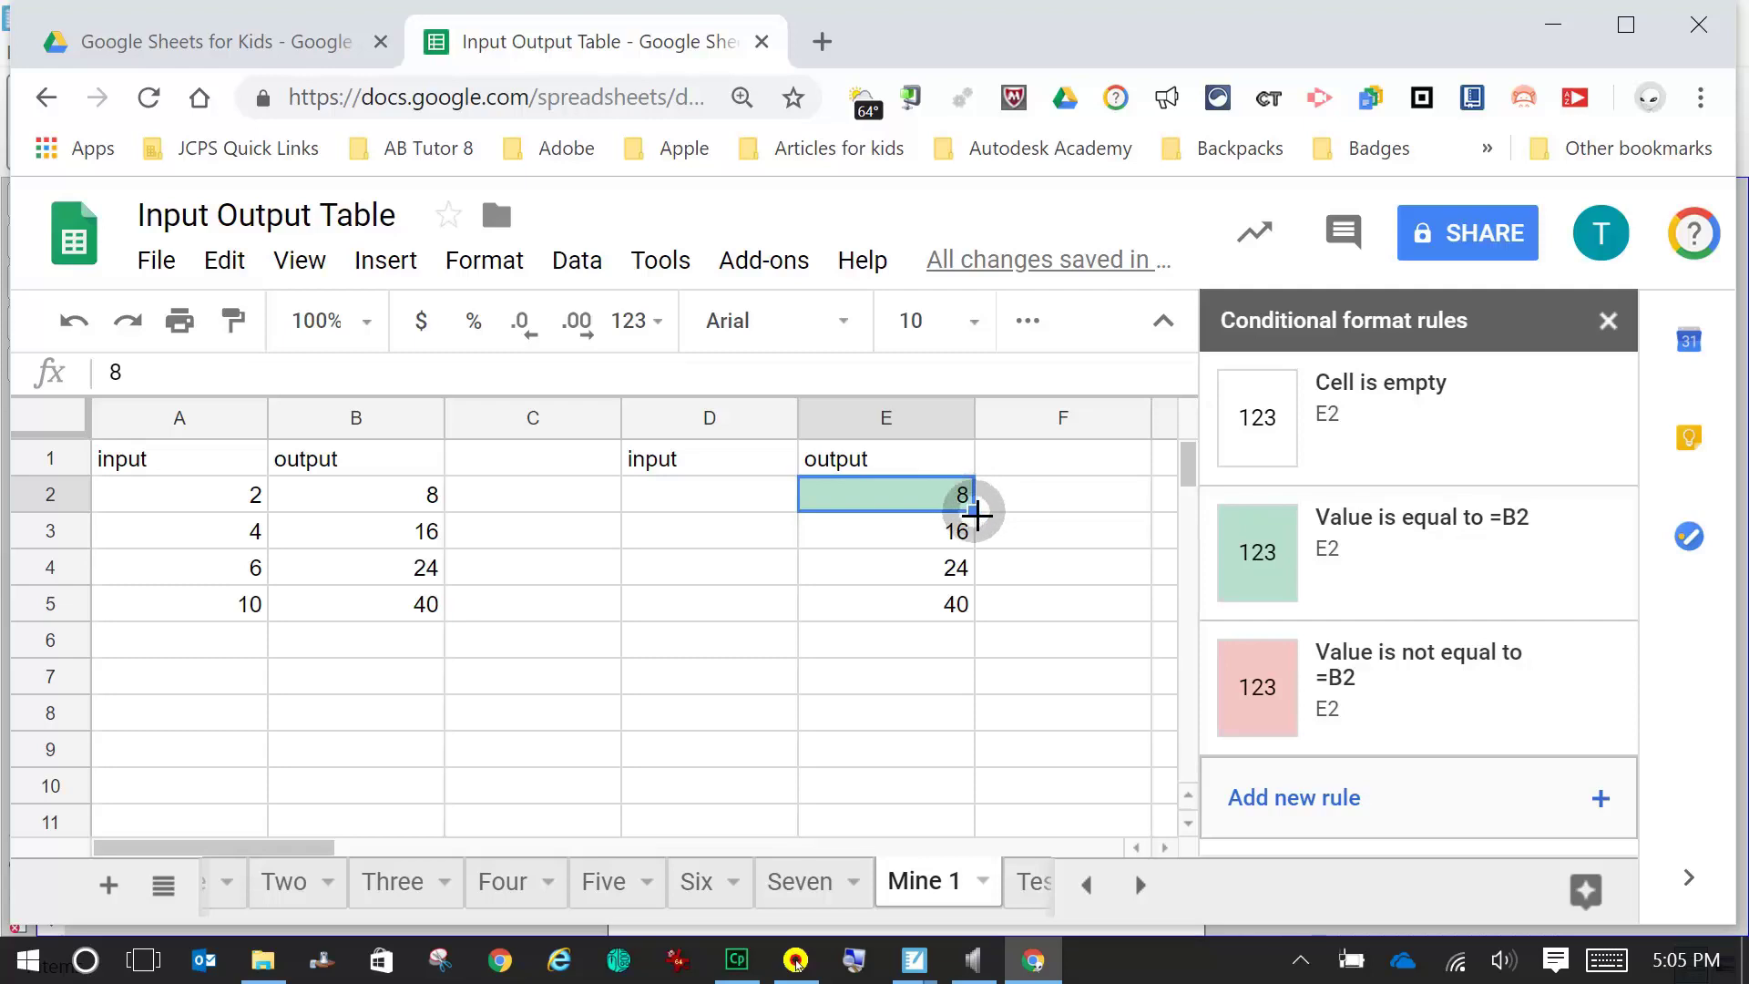
pyautogui.moveTo(975, 512); pyautogui.dragTo(975, 605)
pyautogui.click(1095, 614)
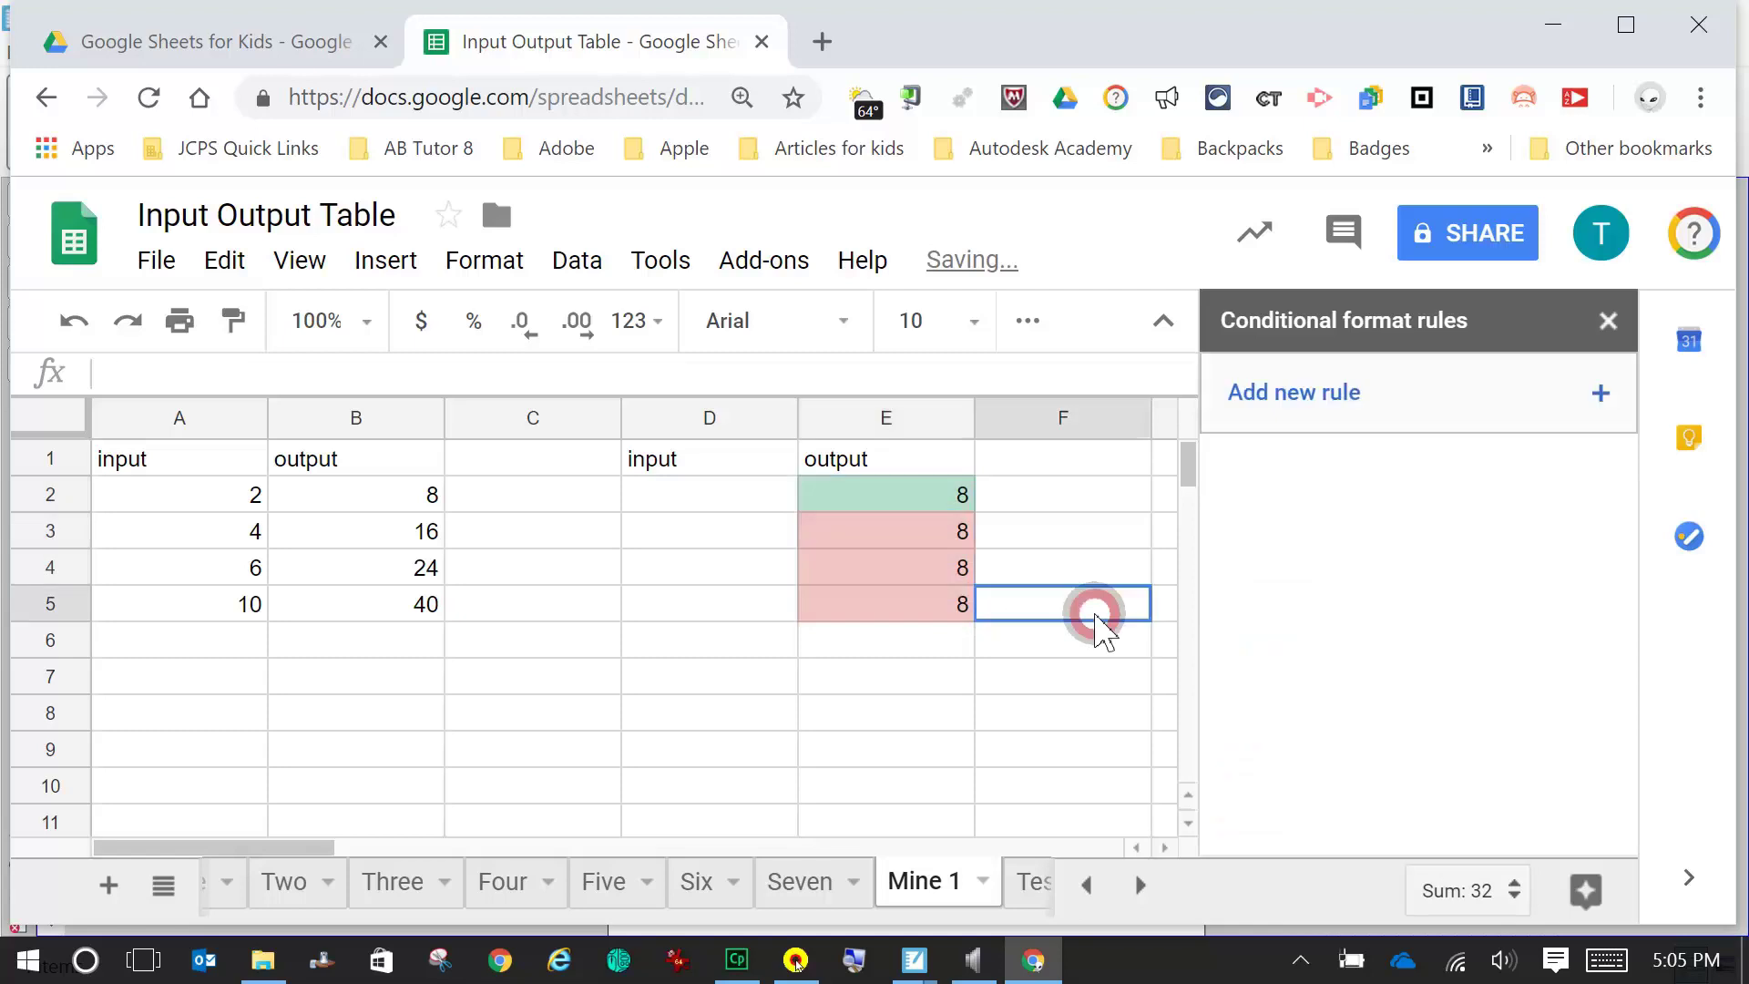
# - Clear the contents of output cells E2 through E5
pyautogui.click(922, 519)
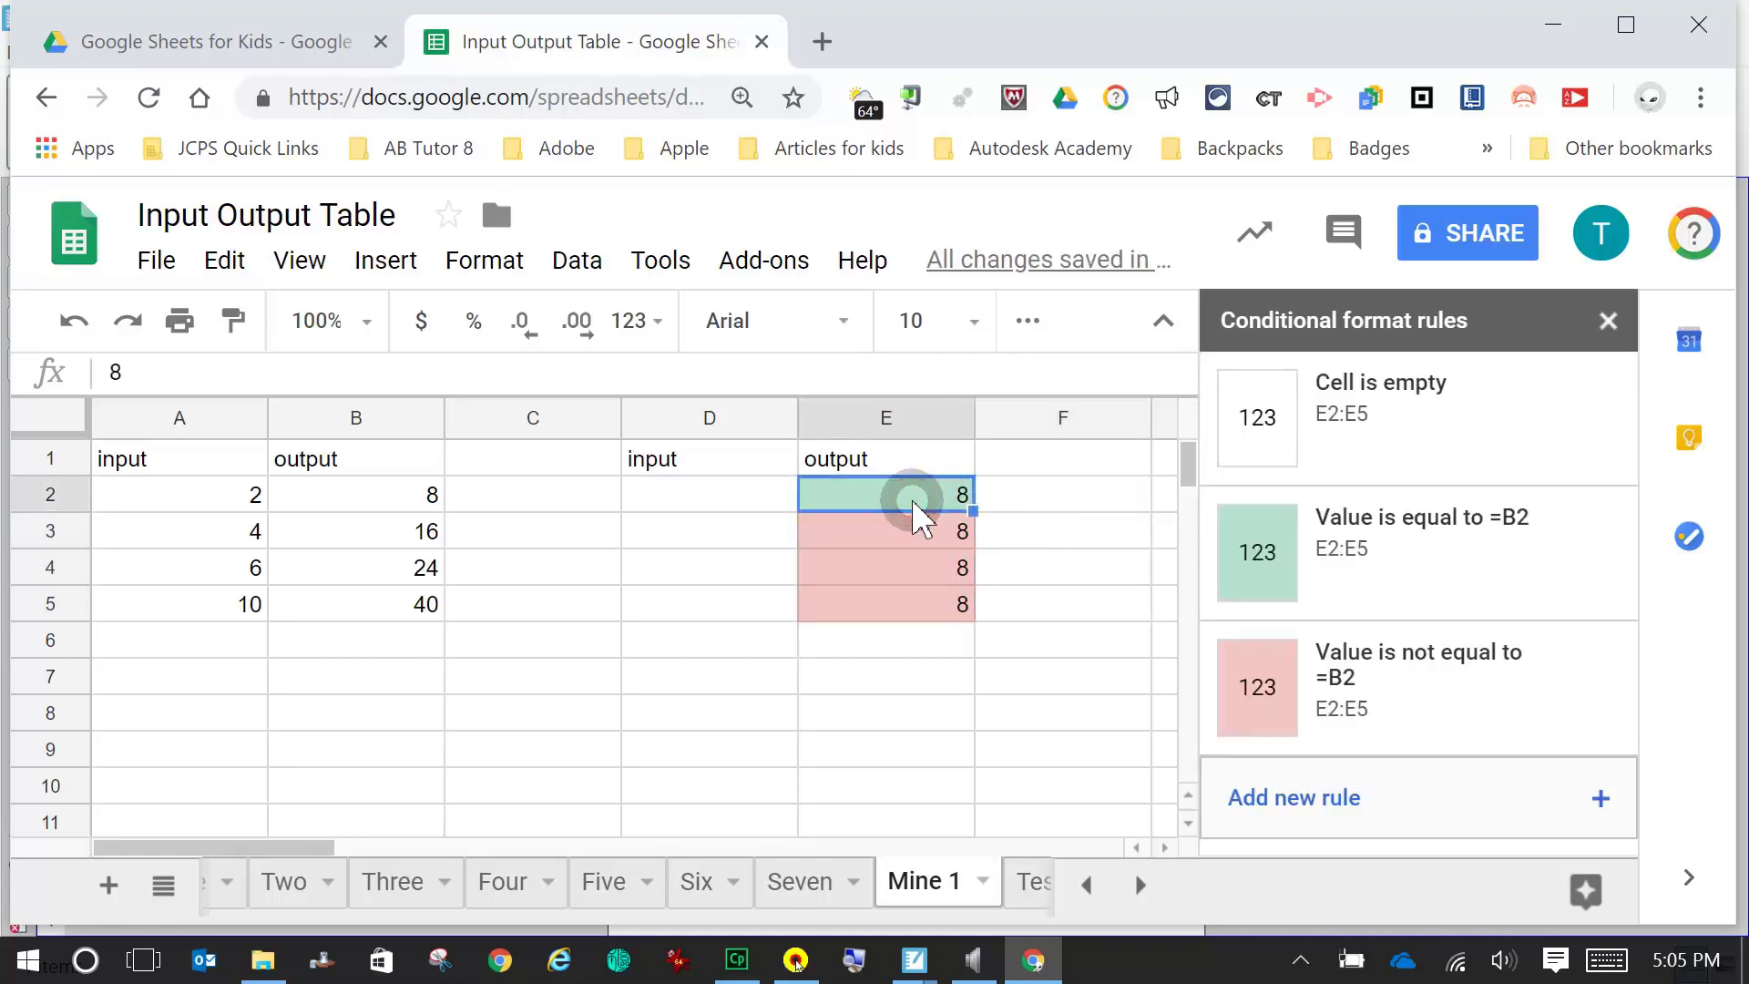
pyautogui.press('Delete')
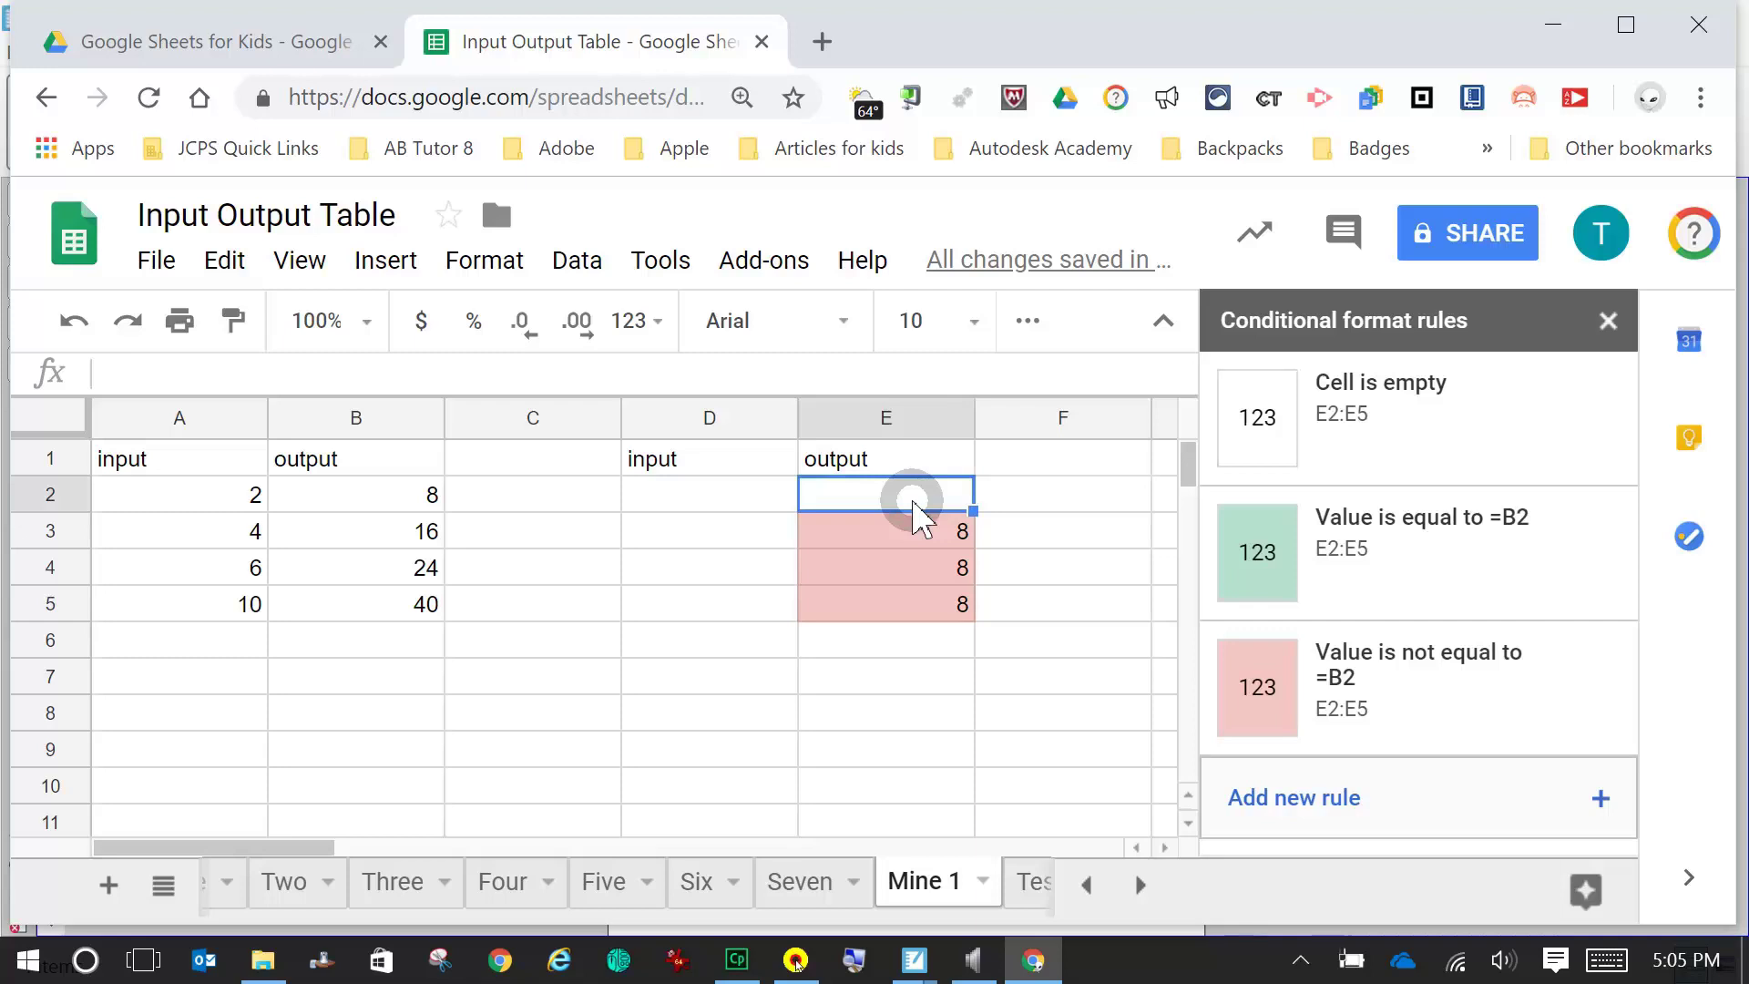
pyautogui.press('Down')
pyautogui.press('Delete')
pyautogui.press('Down')
pyautogui.press('Delete')
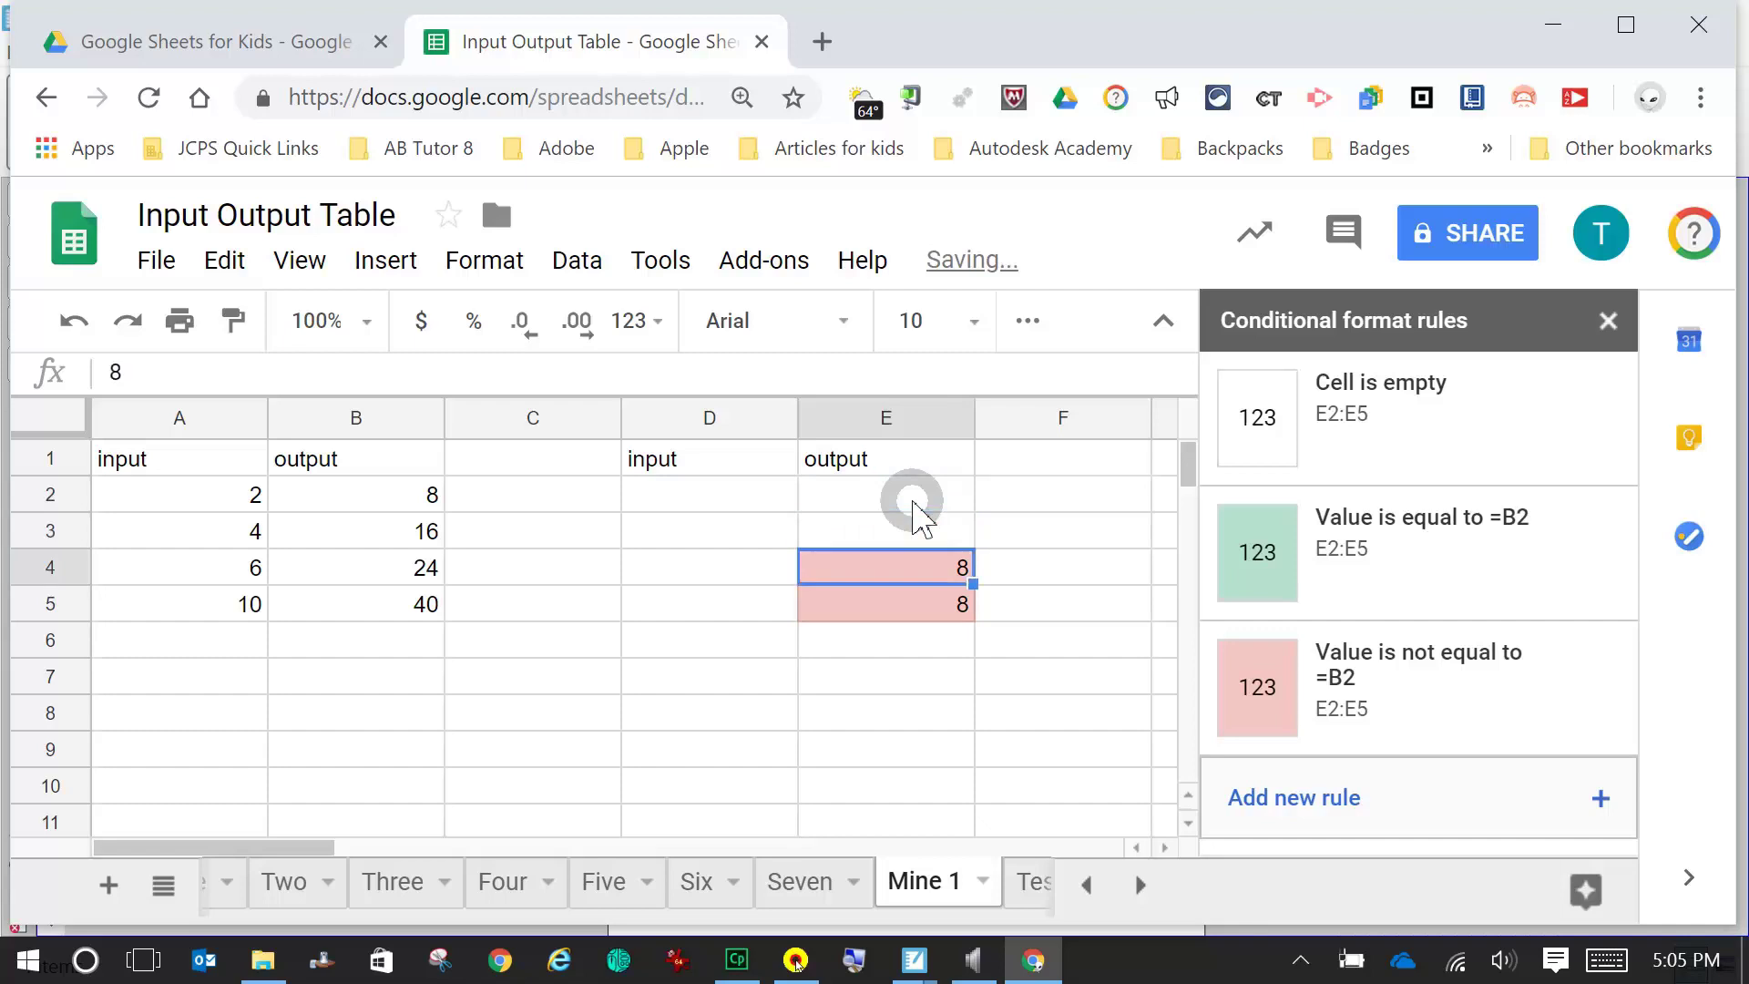
pyautogui.press('Down')
pyautogui.press('Delete')
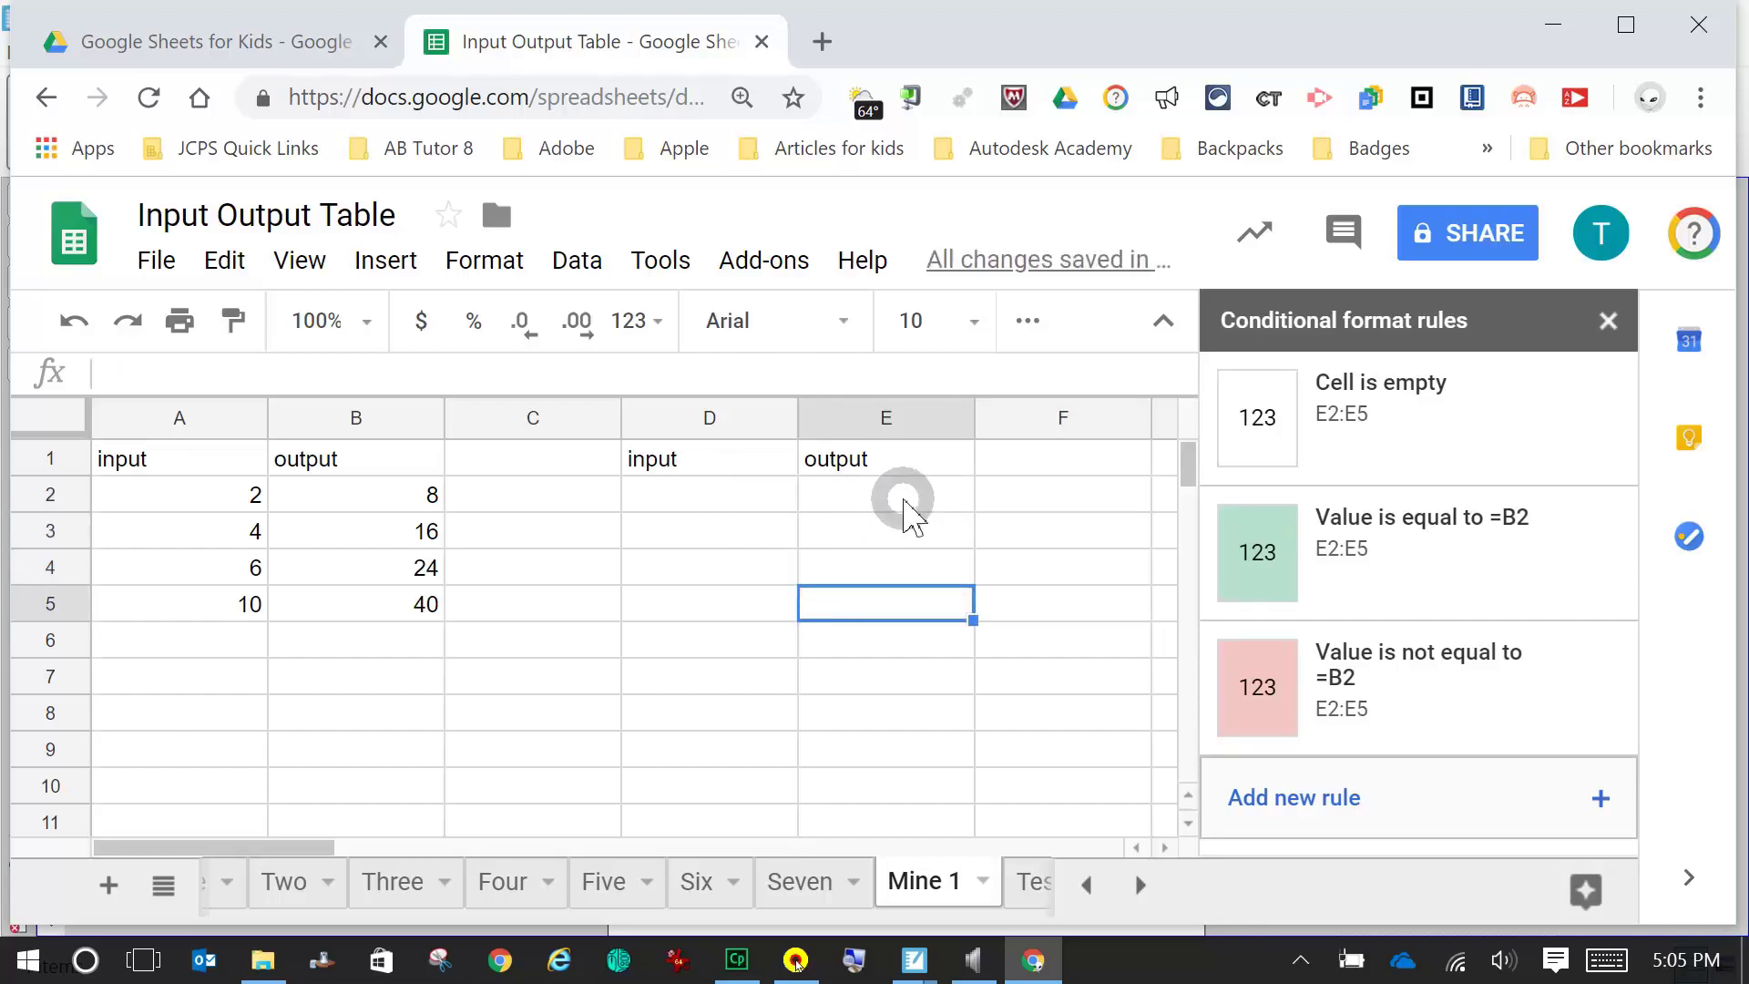
# - Test the output rules with the matching answers 8, 16, 24 and 40 in cells E2 through E5
pyautogui.click(903, 499)
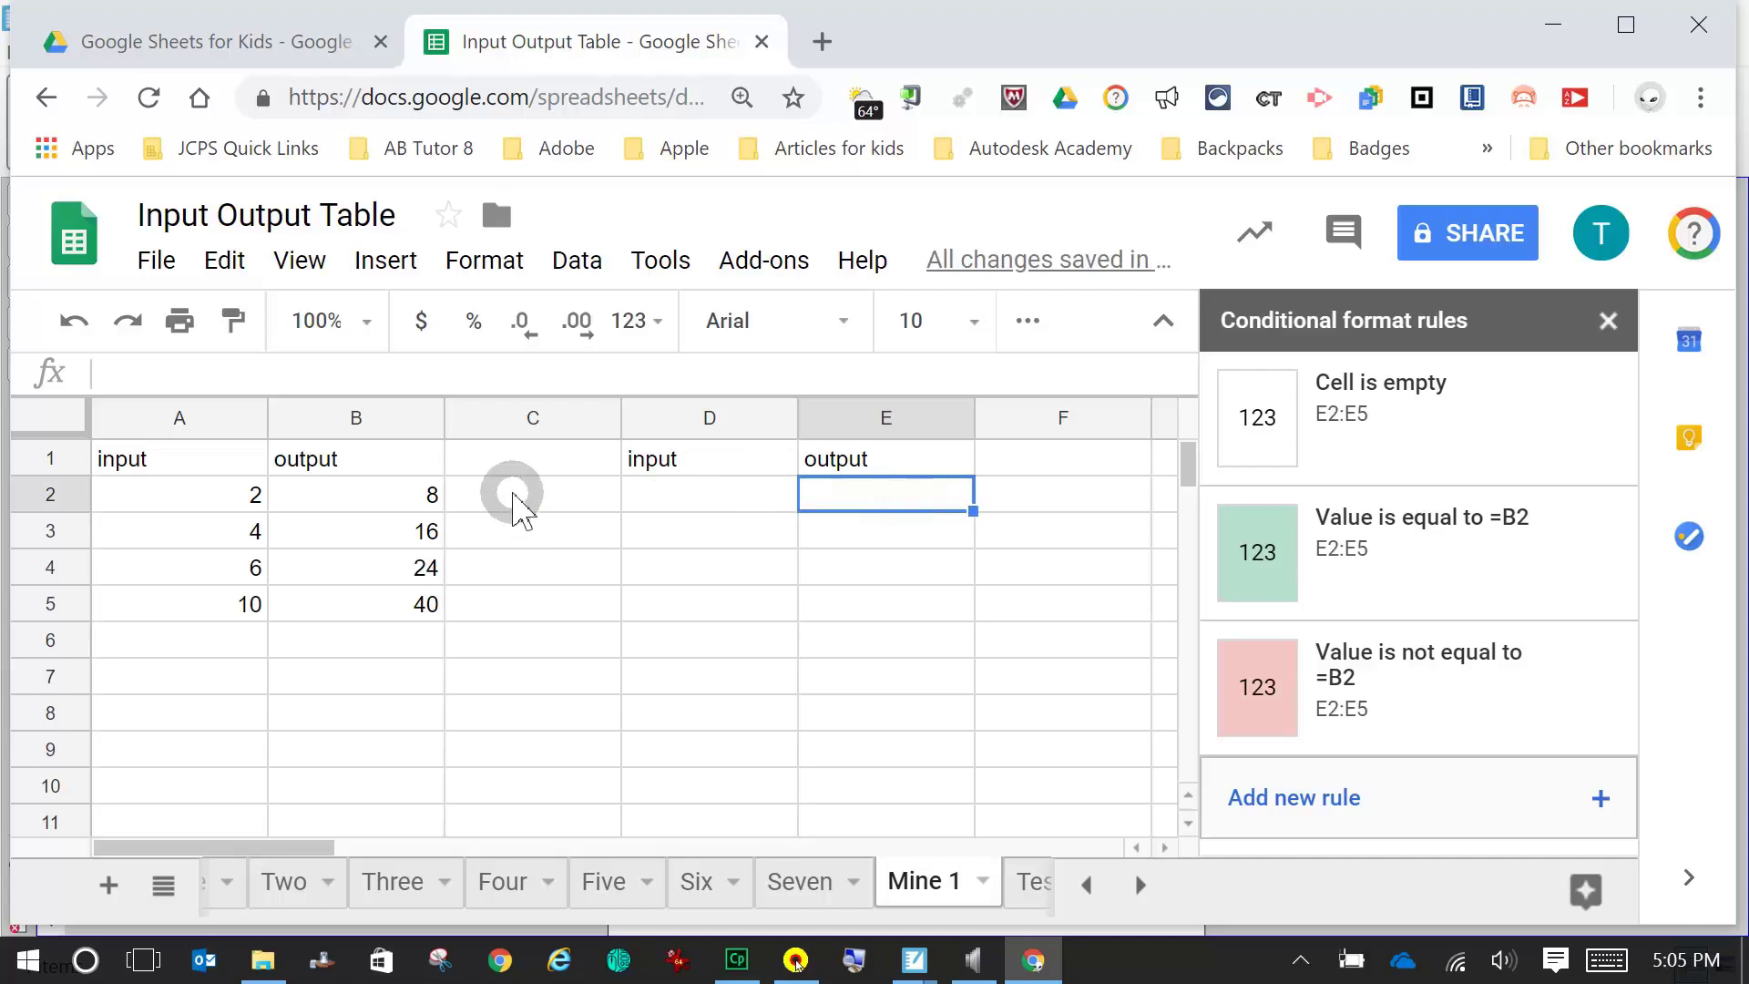
pyautogui.write('8')
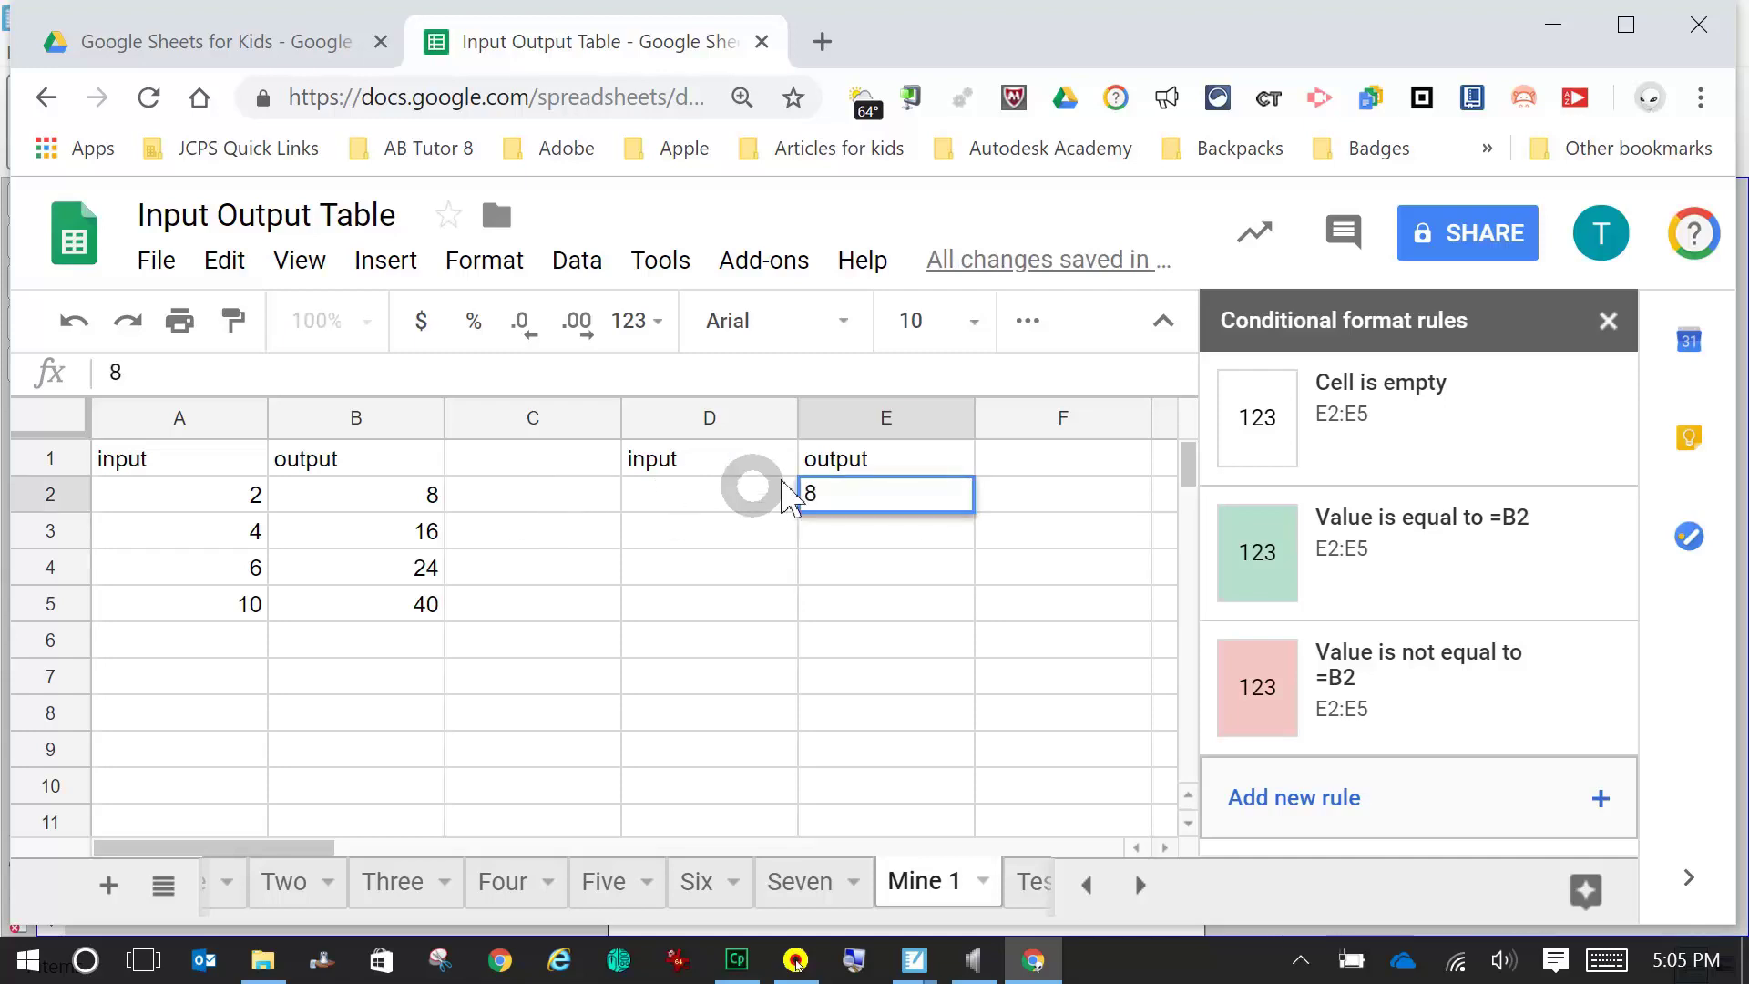
pyautogui.press('Return')
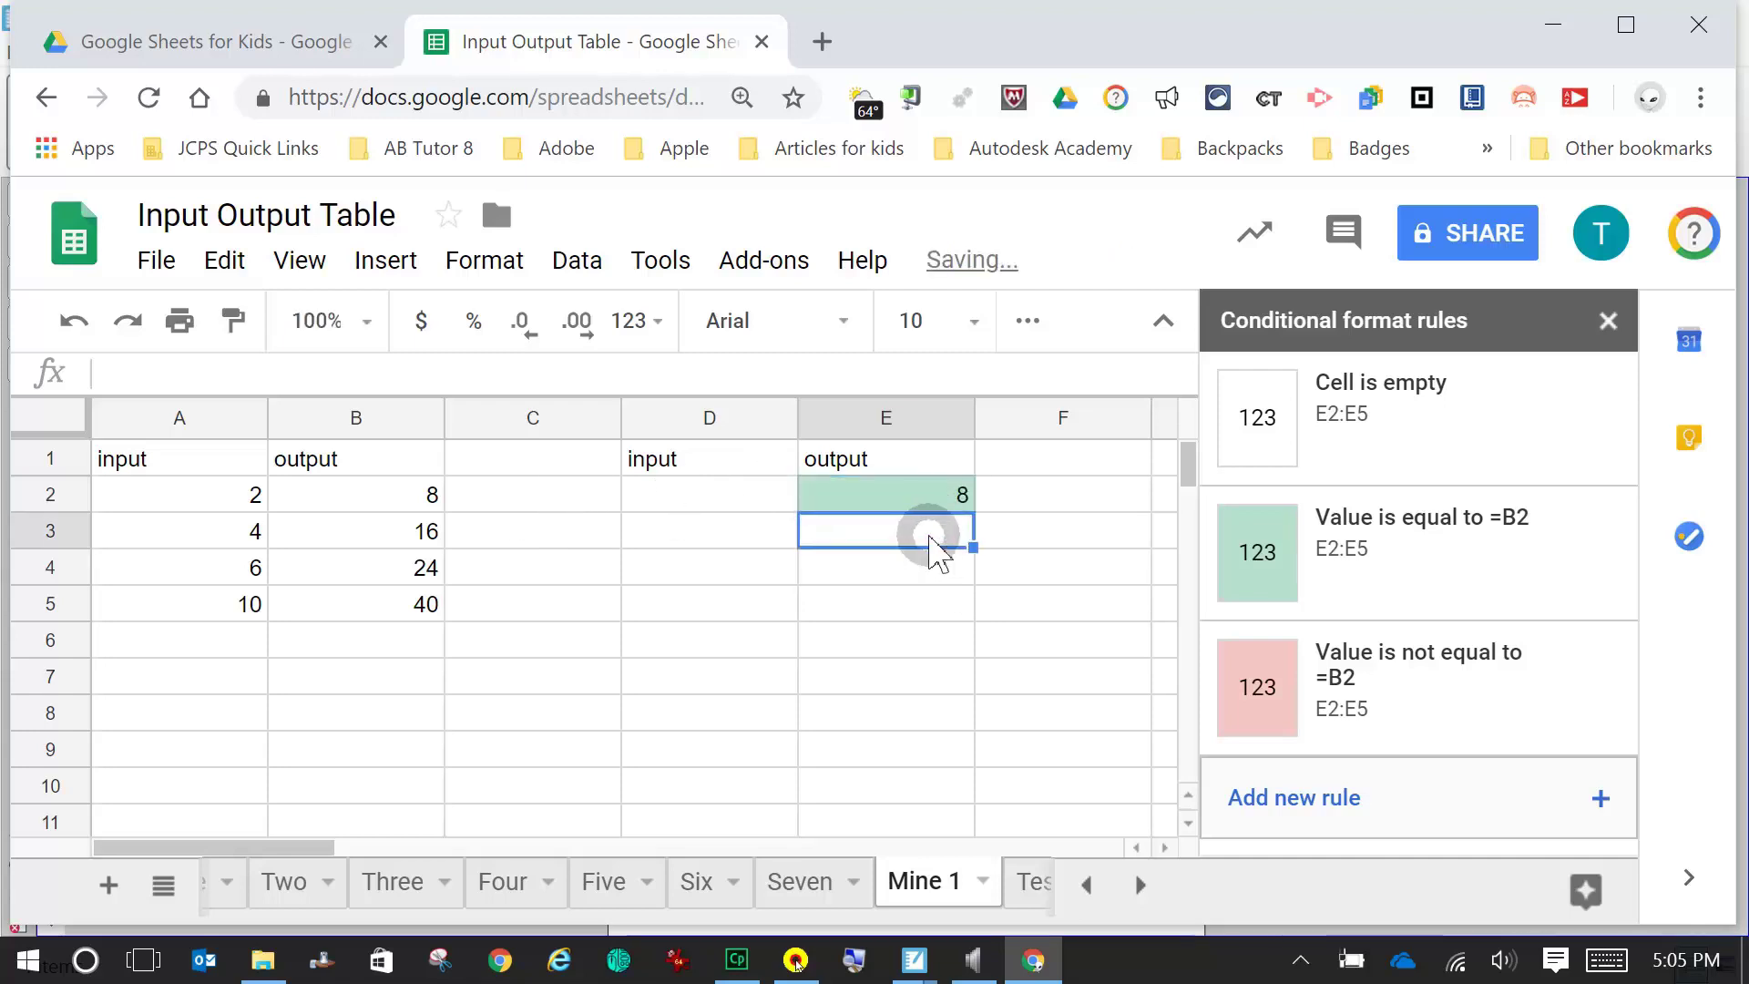
pyautogui.write('16')
pyautogui.press('Return')
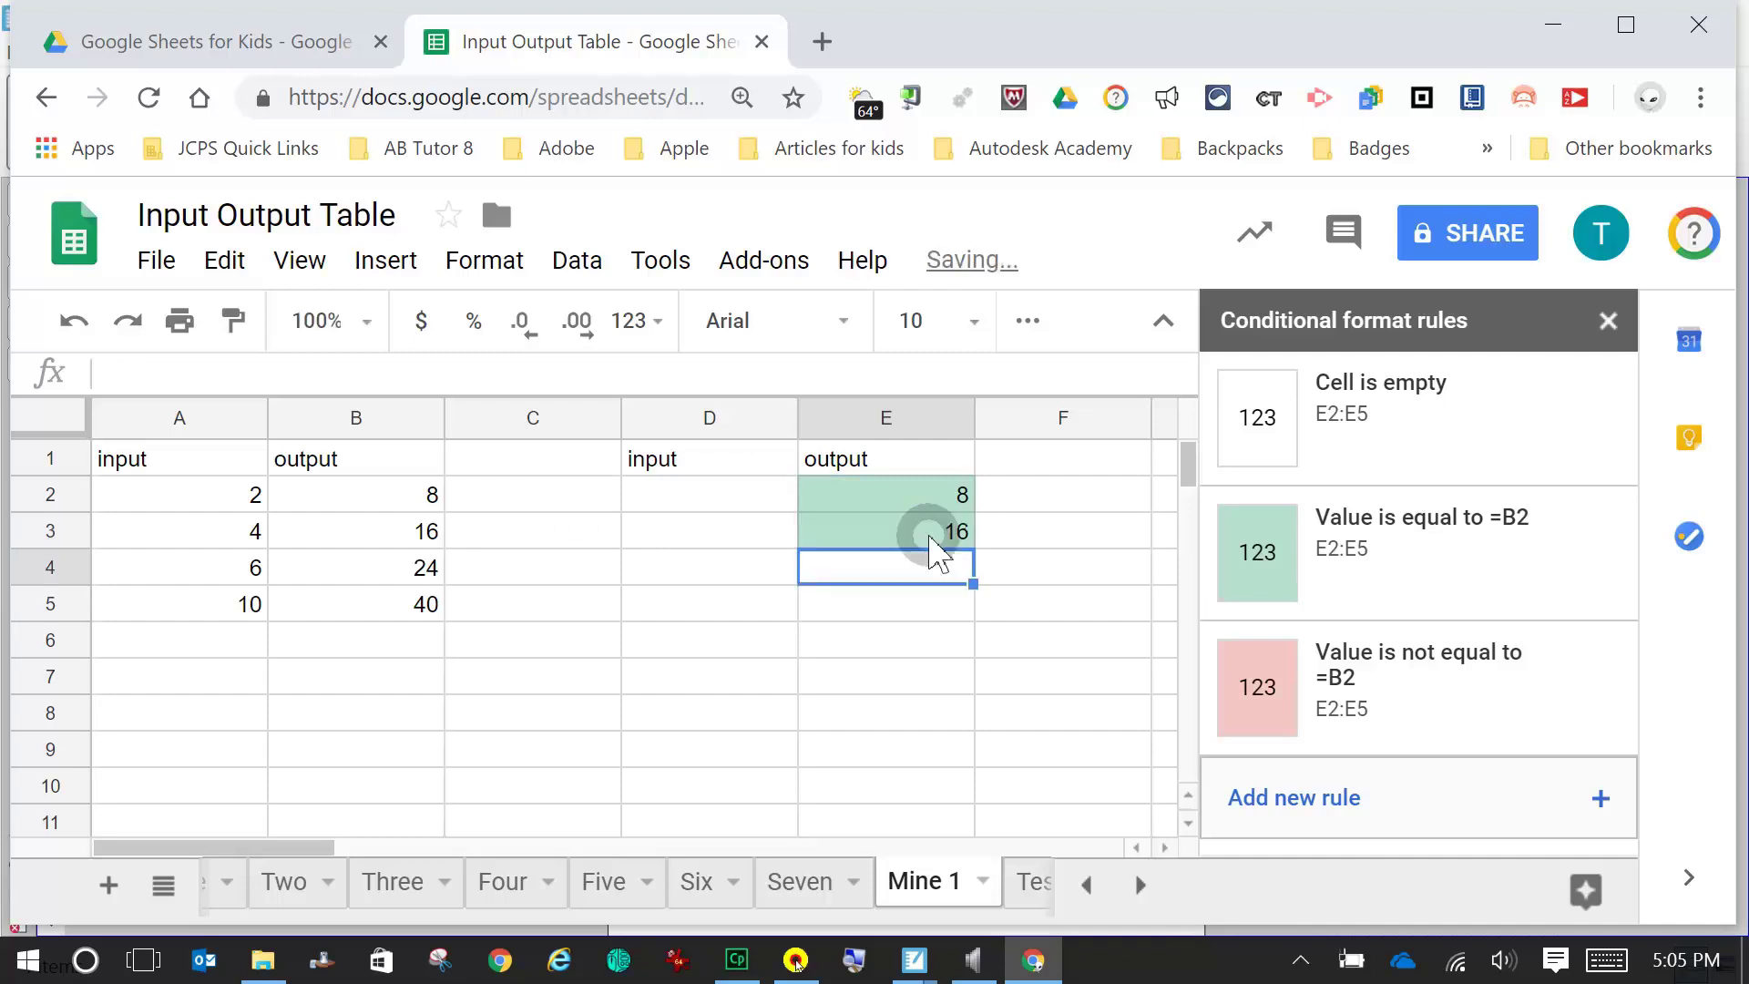
pyautogui.write('24')
pyautogui.press('Return')
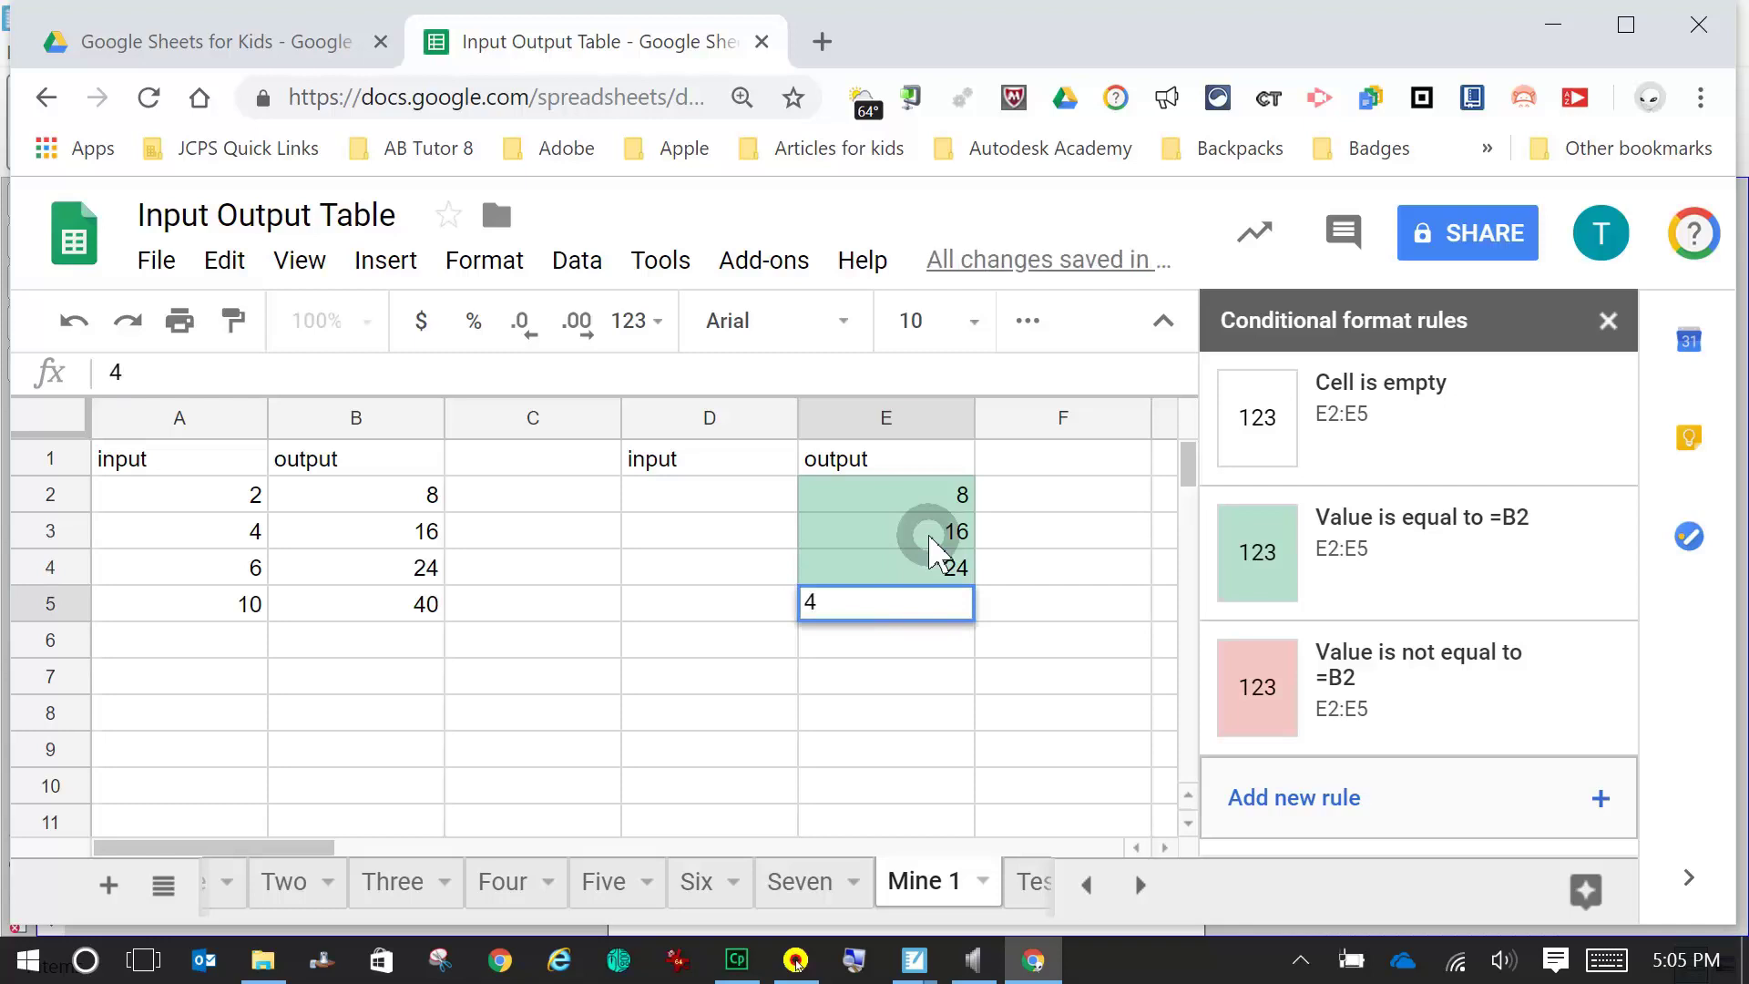
pyautogui.write('0')
pyautogui.press('Return')
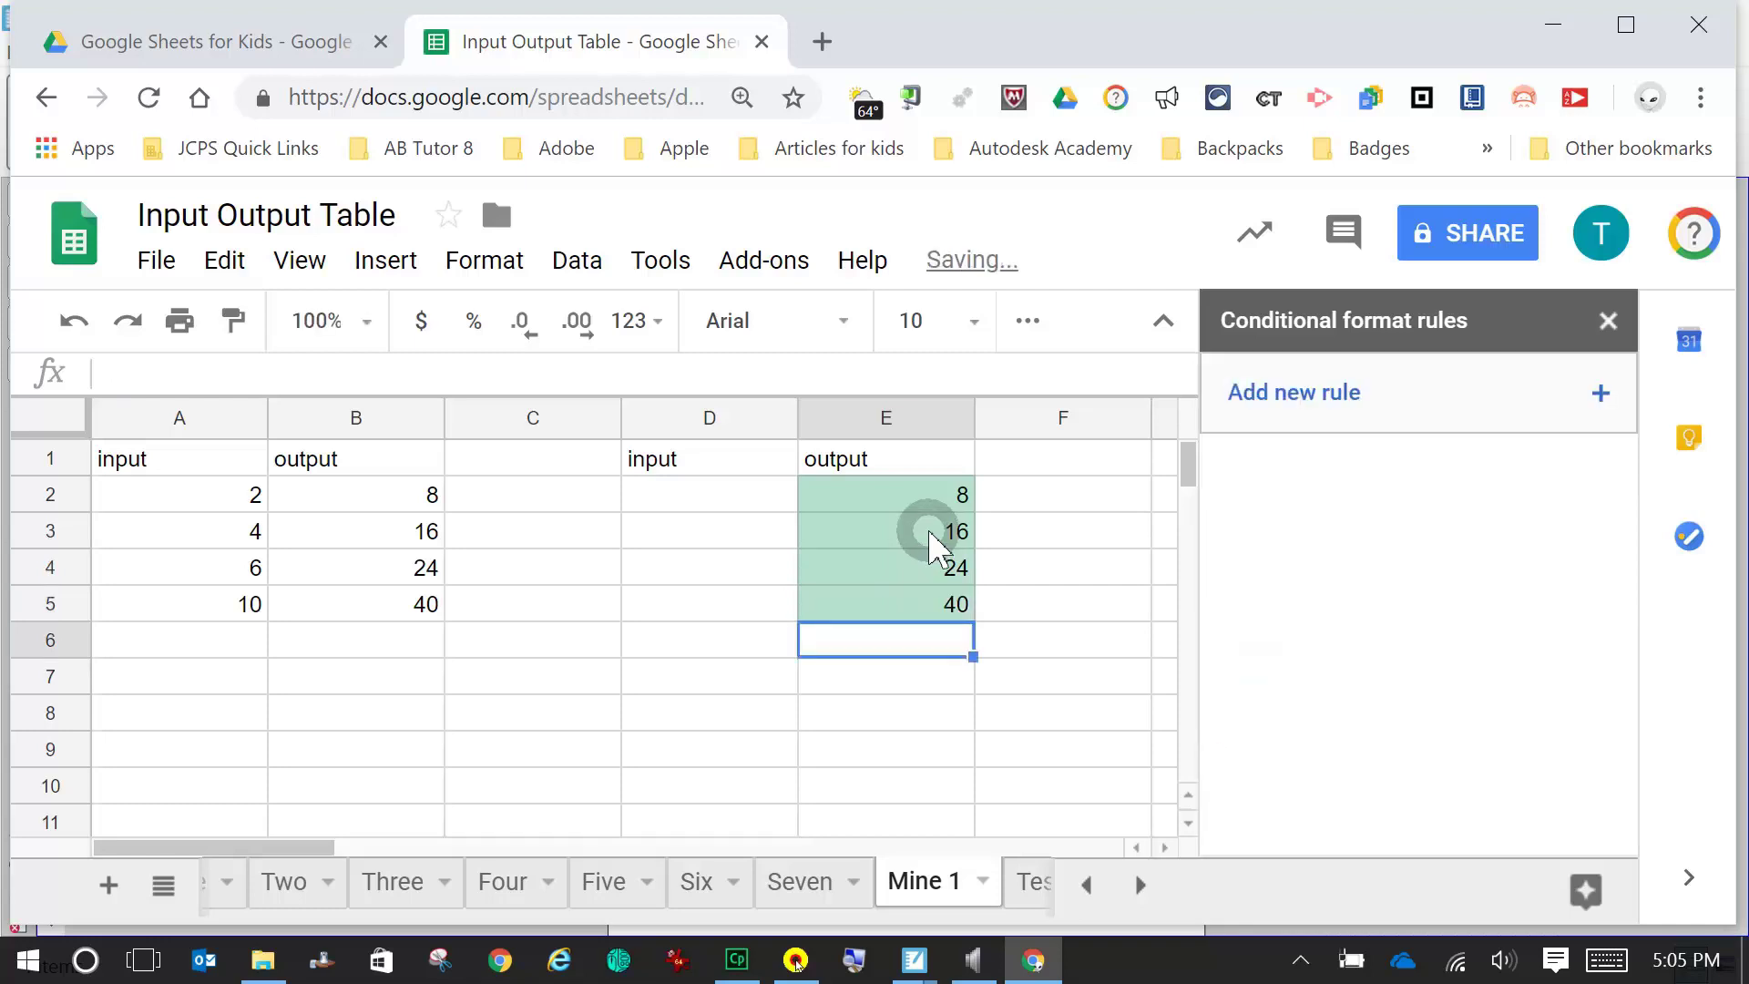
# - Test the output rules with wrong answers by replacing every value in E2 through E5 with 1
pyautogui.moveTo(943, 497); pyautogui.dragTo(950, 619)
pyautogui.write('1')
pyautogui.press('Return')
pyautogui.write('1')
pyautogui.press('Return')
pyautogui.write('1')
pyautogui.press('Return')
pyautogui.write('1')
pyautogui.press('Return')
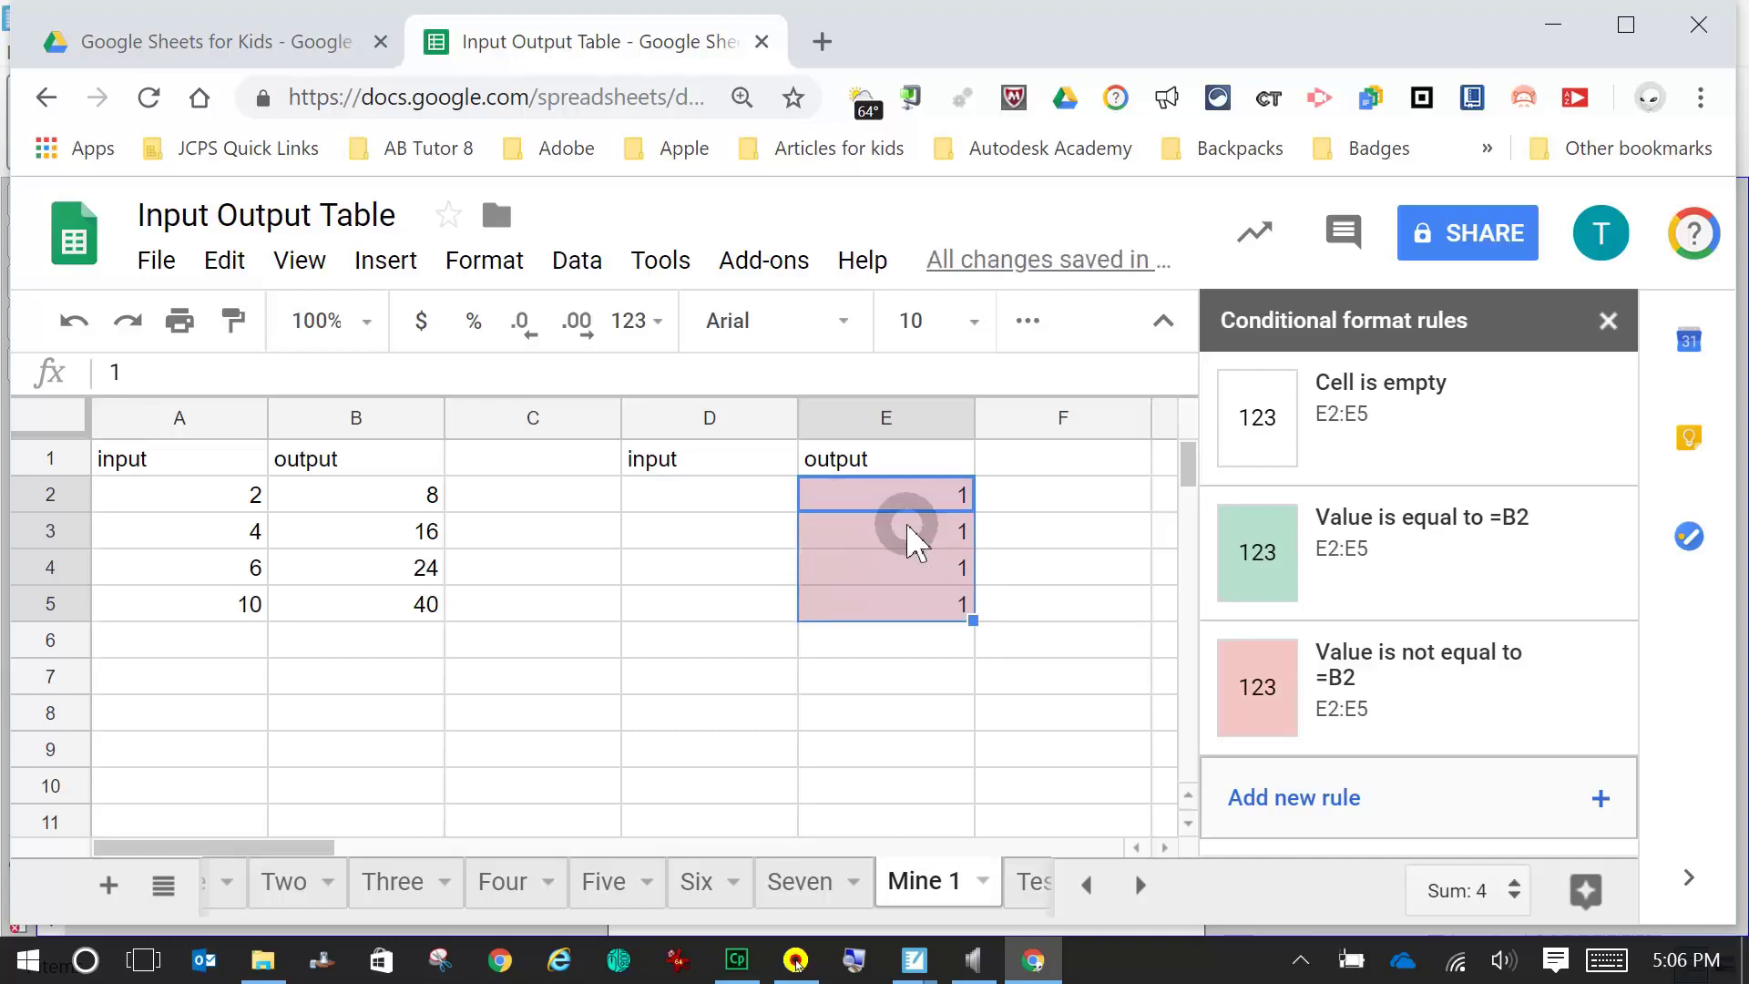
# - Clear the test values from the output range E2:E5 and deselect it
pyautogui.press('Delete')
pyautogui.press('Return')
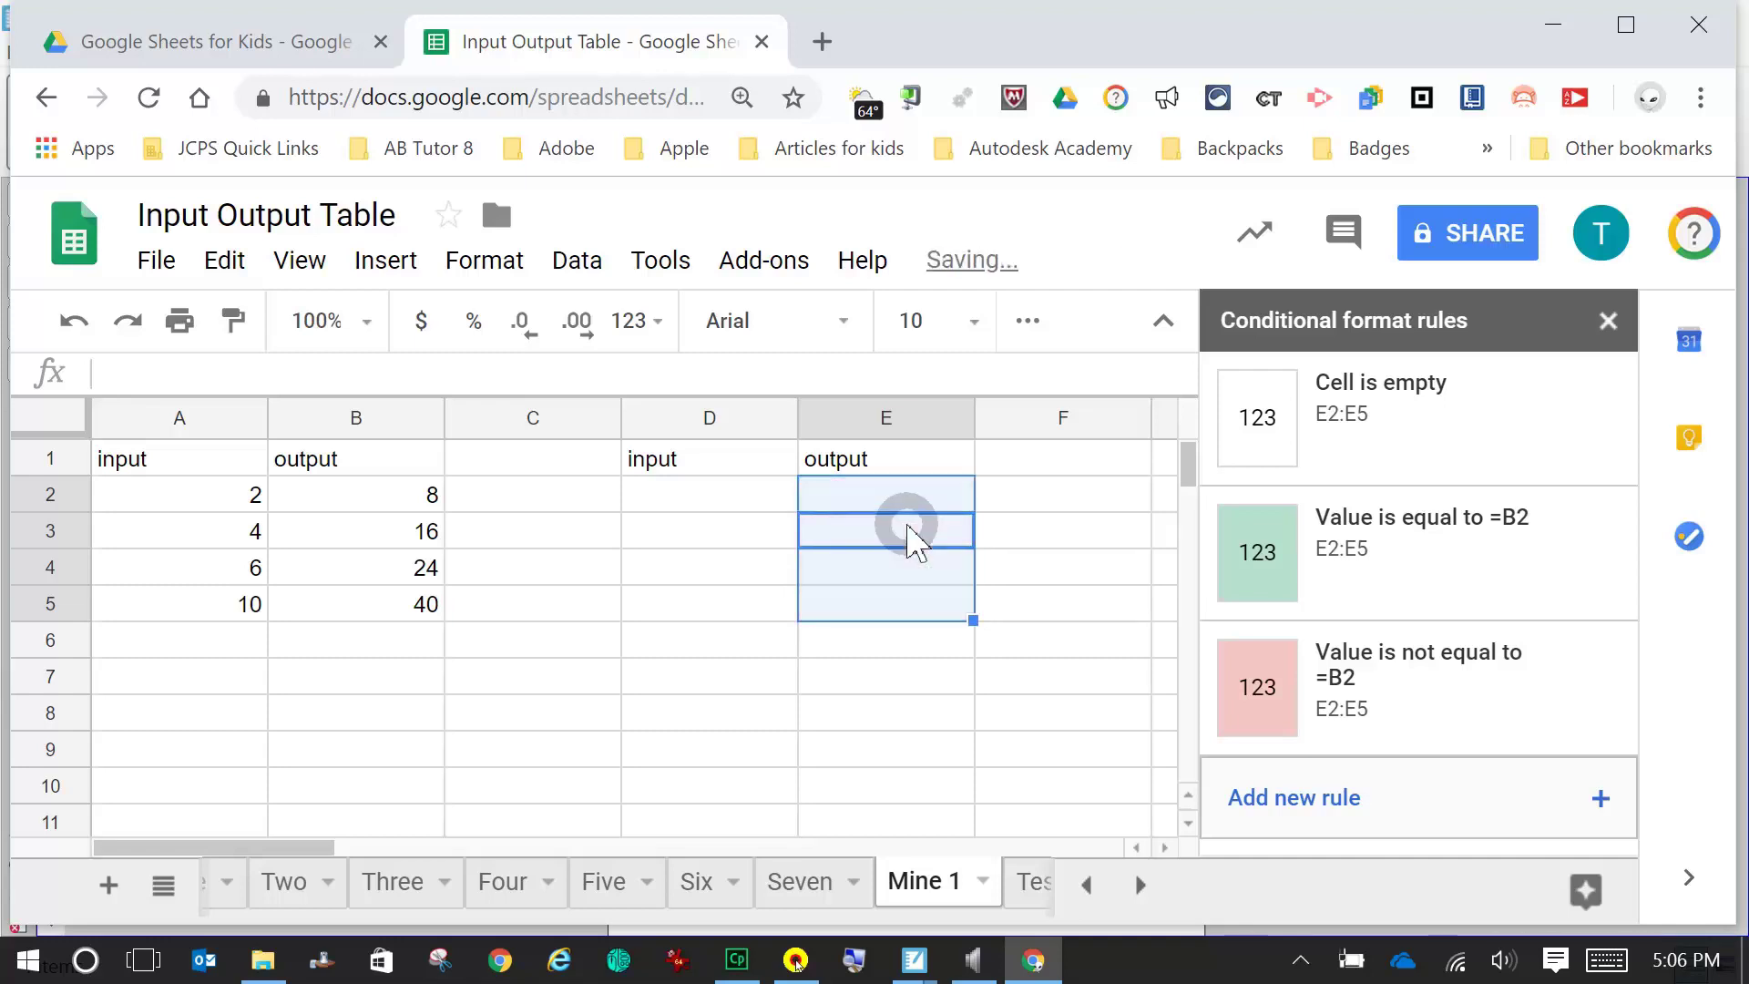
pyautogui.click(934, 720)
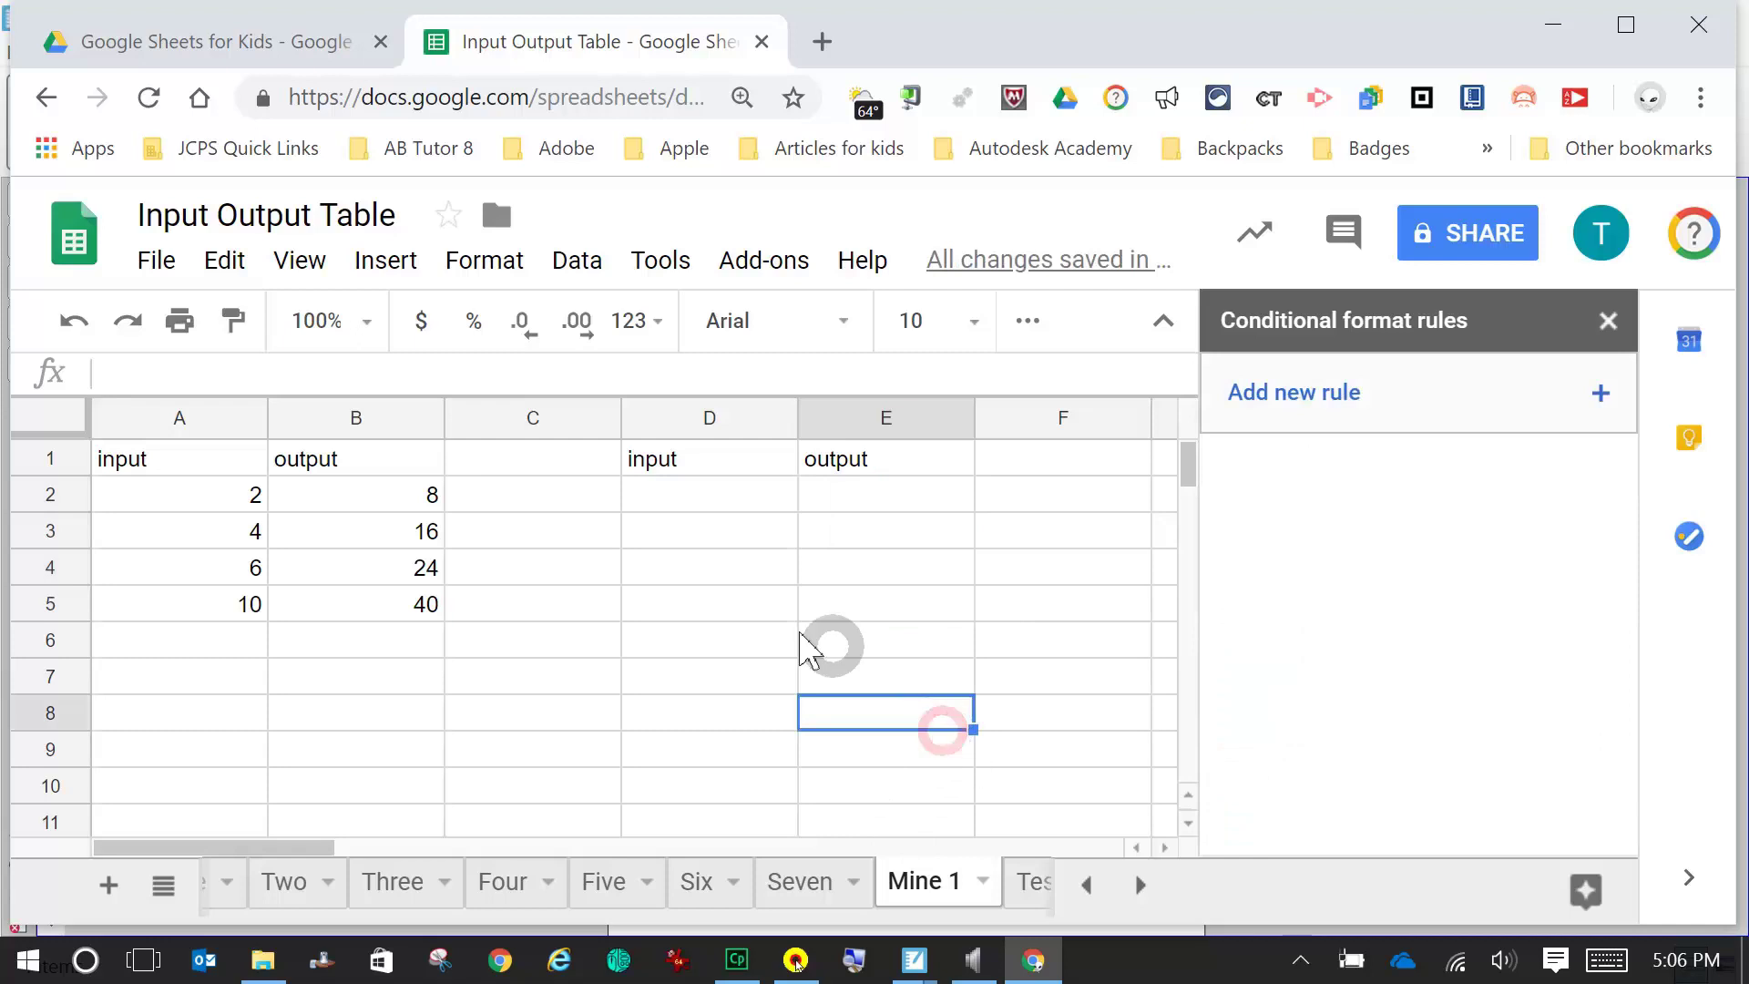
# - Enter the input answers 2, 4 and 6 in cells D2 through D4
pyautogui.click(699, 497)
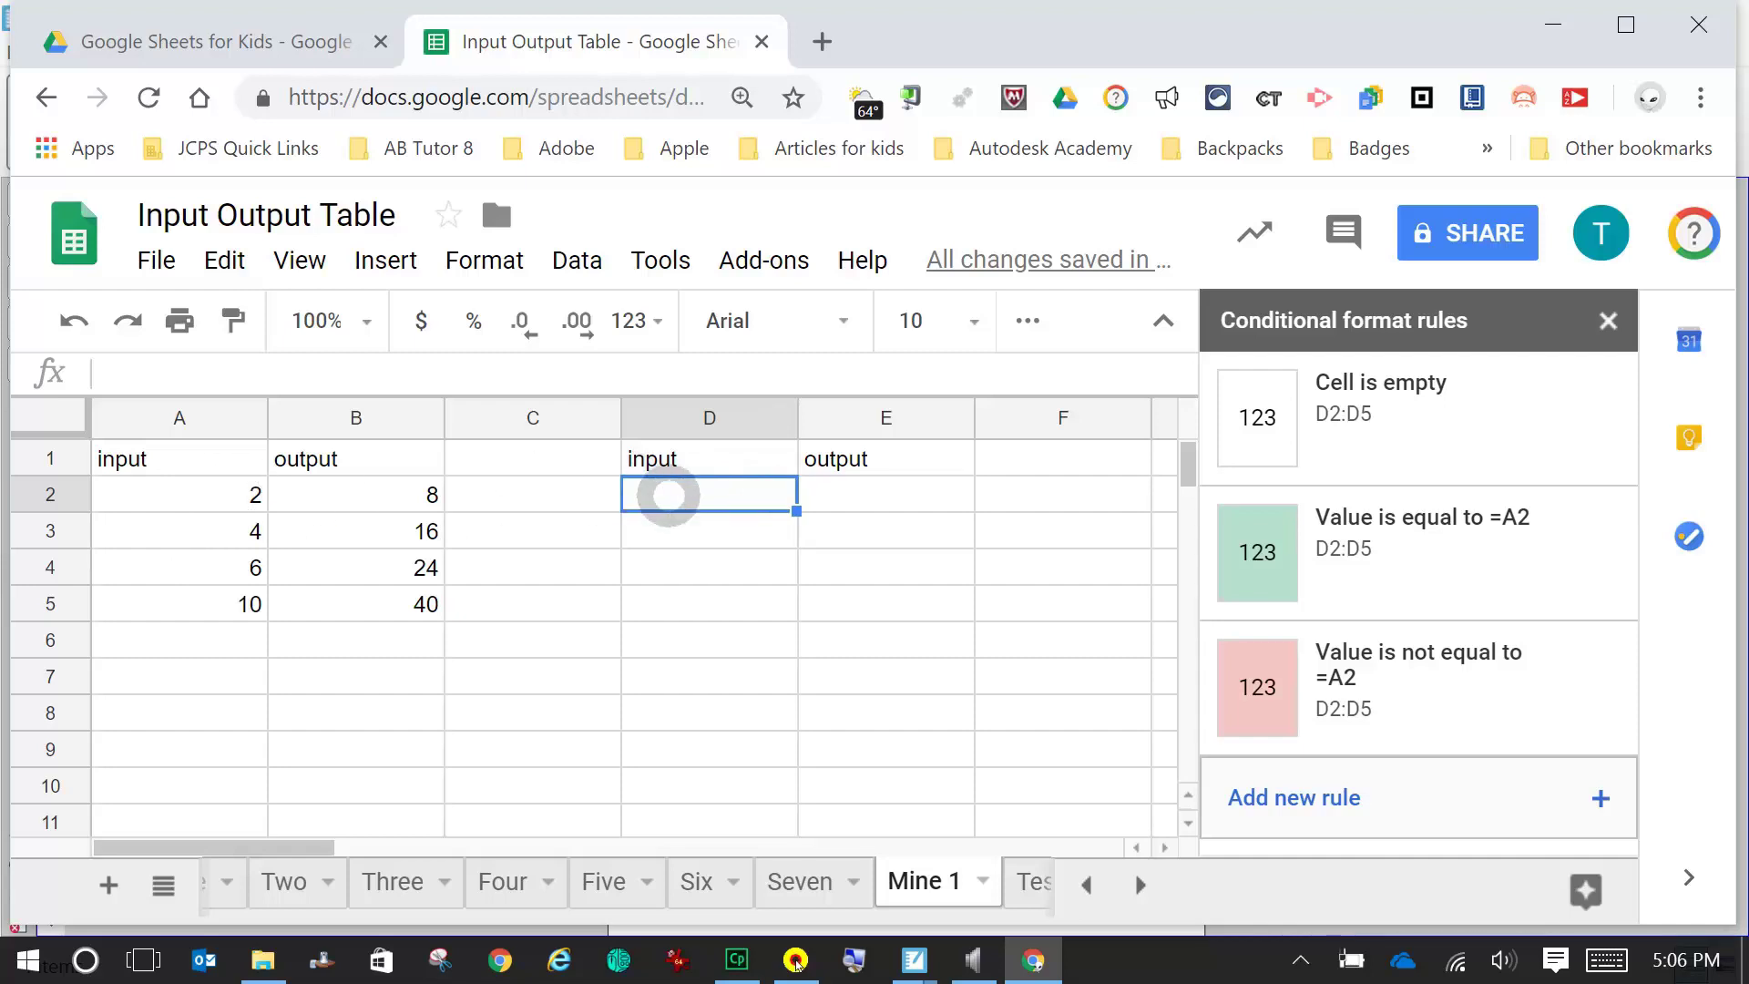
pyautogui.write('2')
pyautogui.press('Return')
pyautogui.write('4')
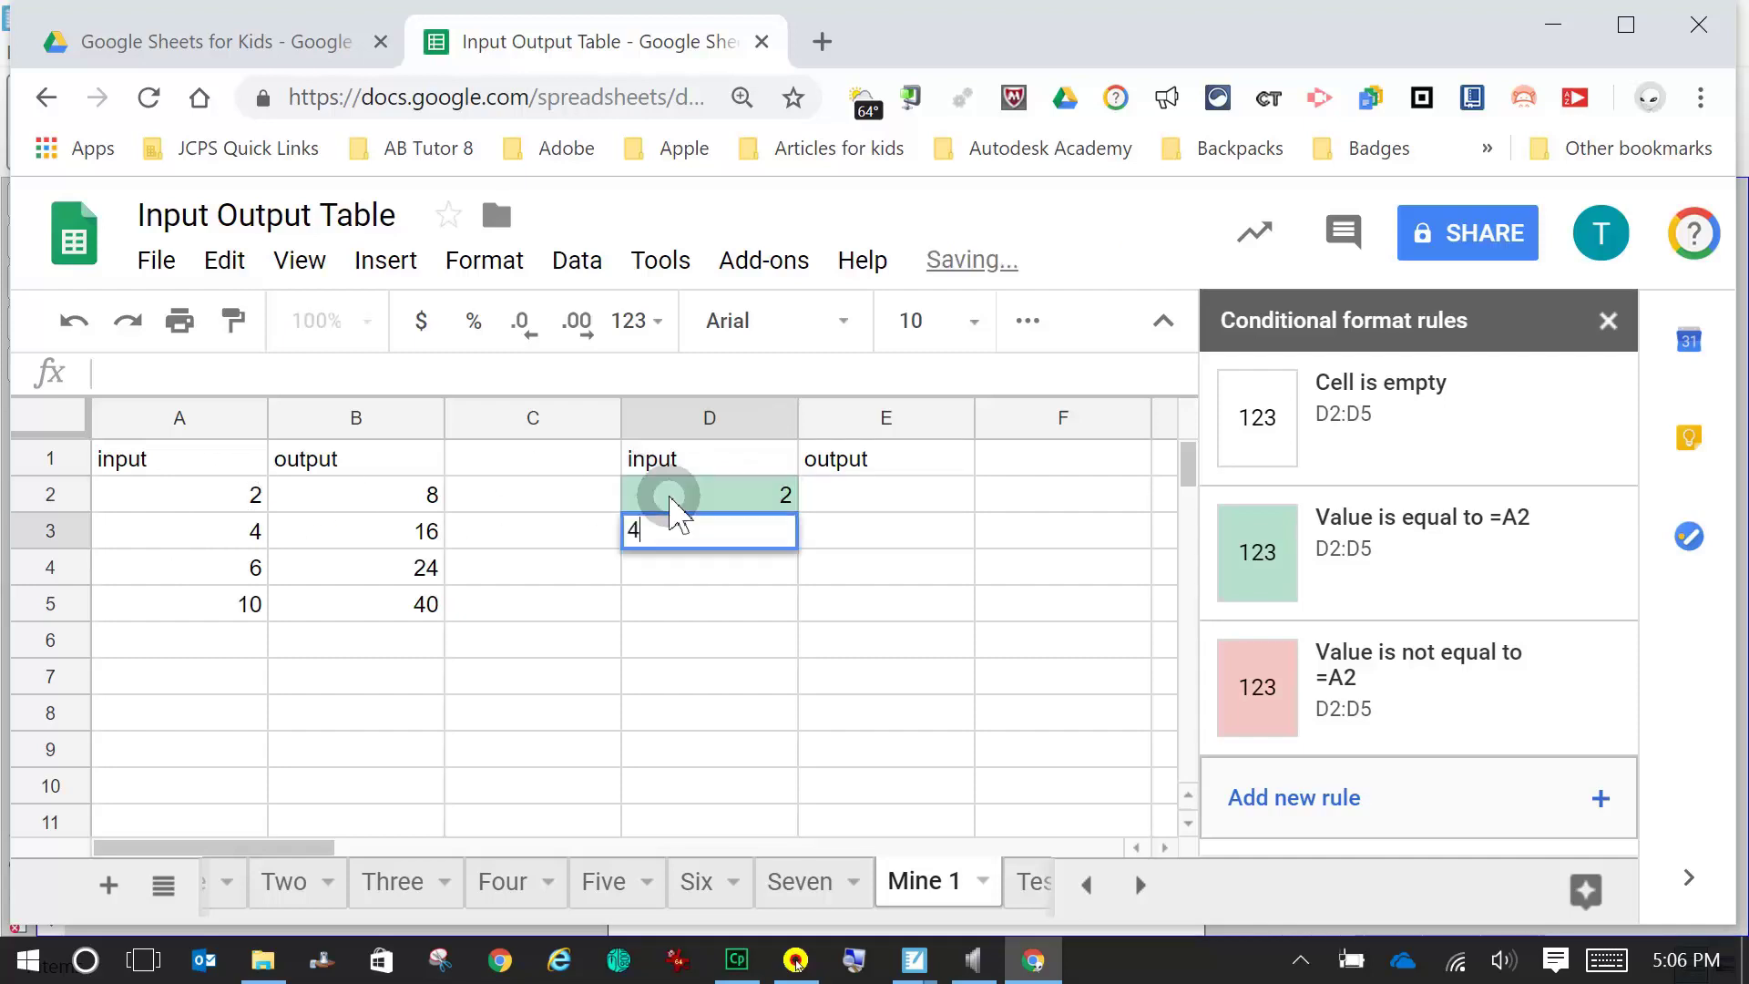
pyautogui.press('Return')
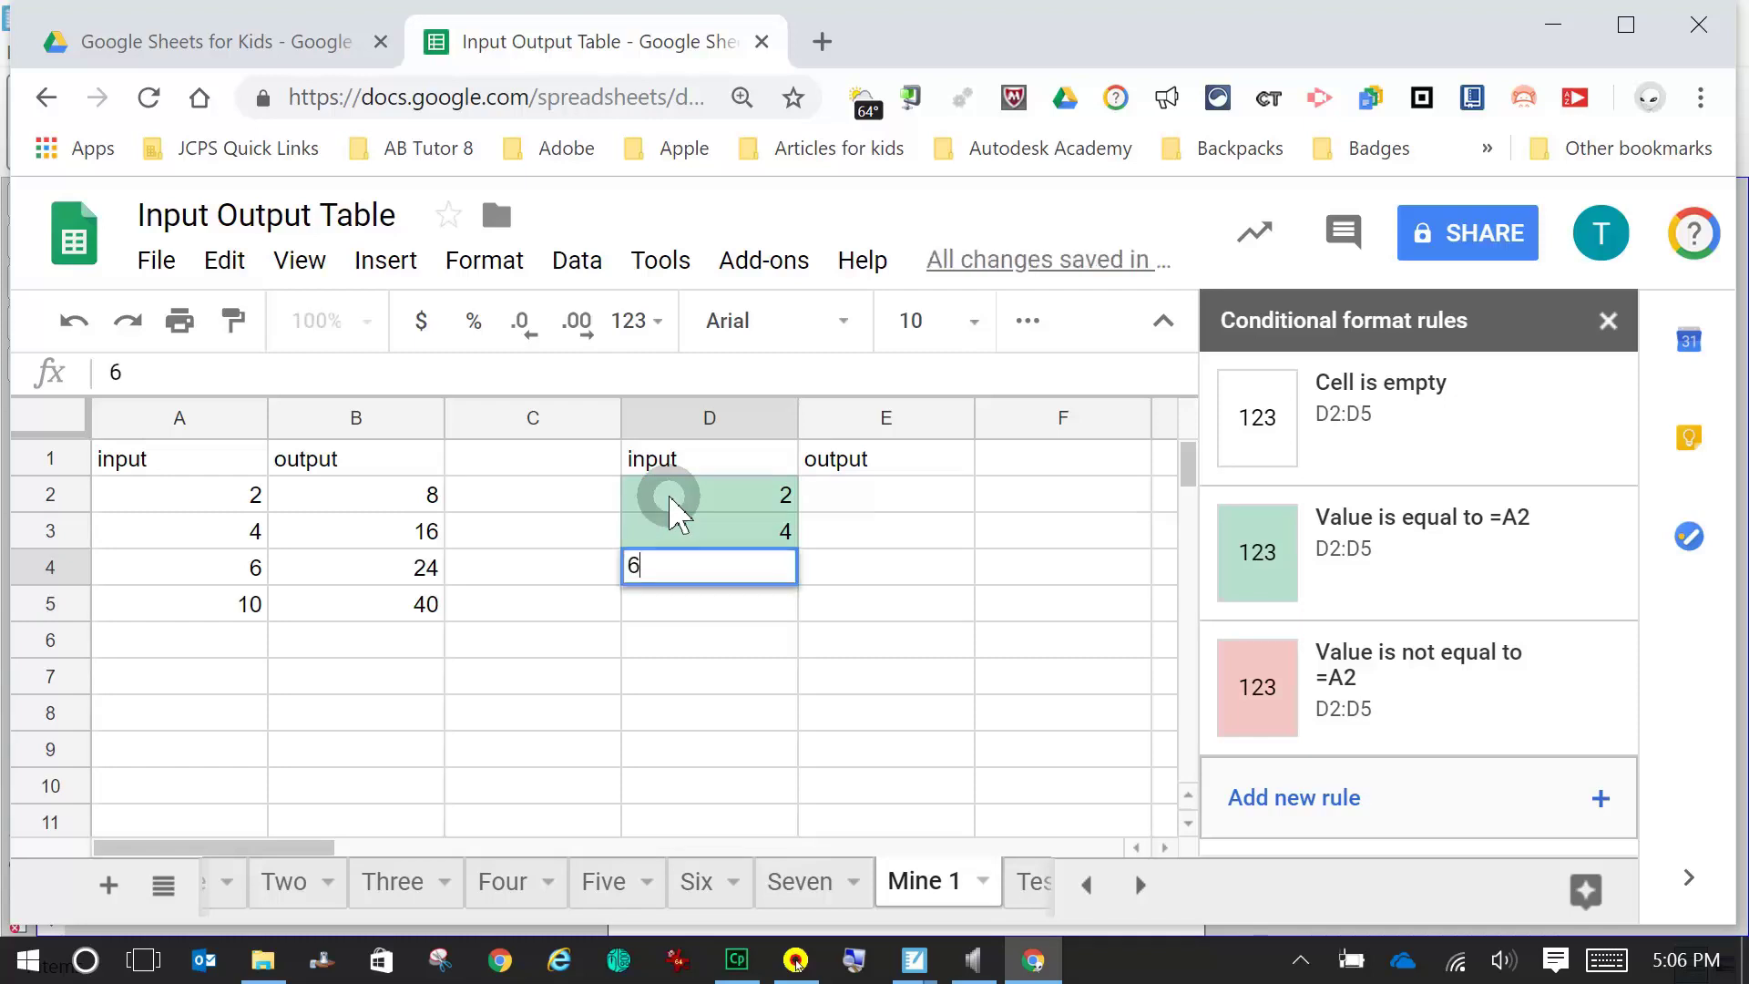
pyautogui.write('6')
pyautogui.press('Return')
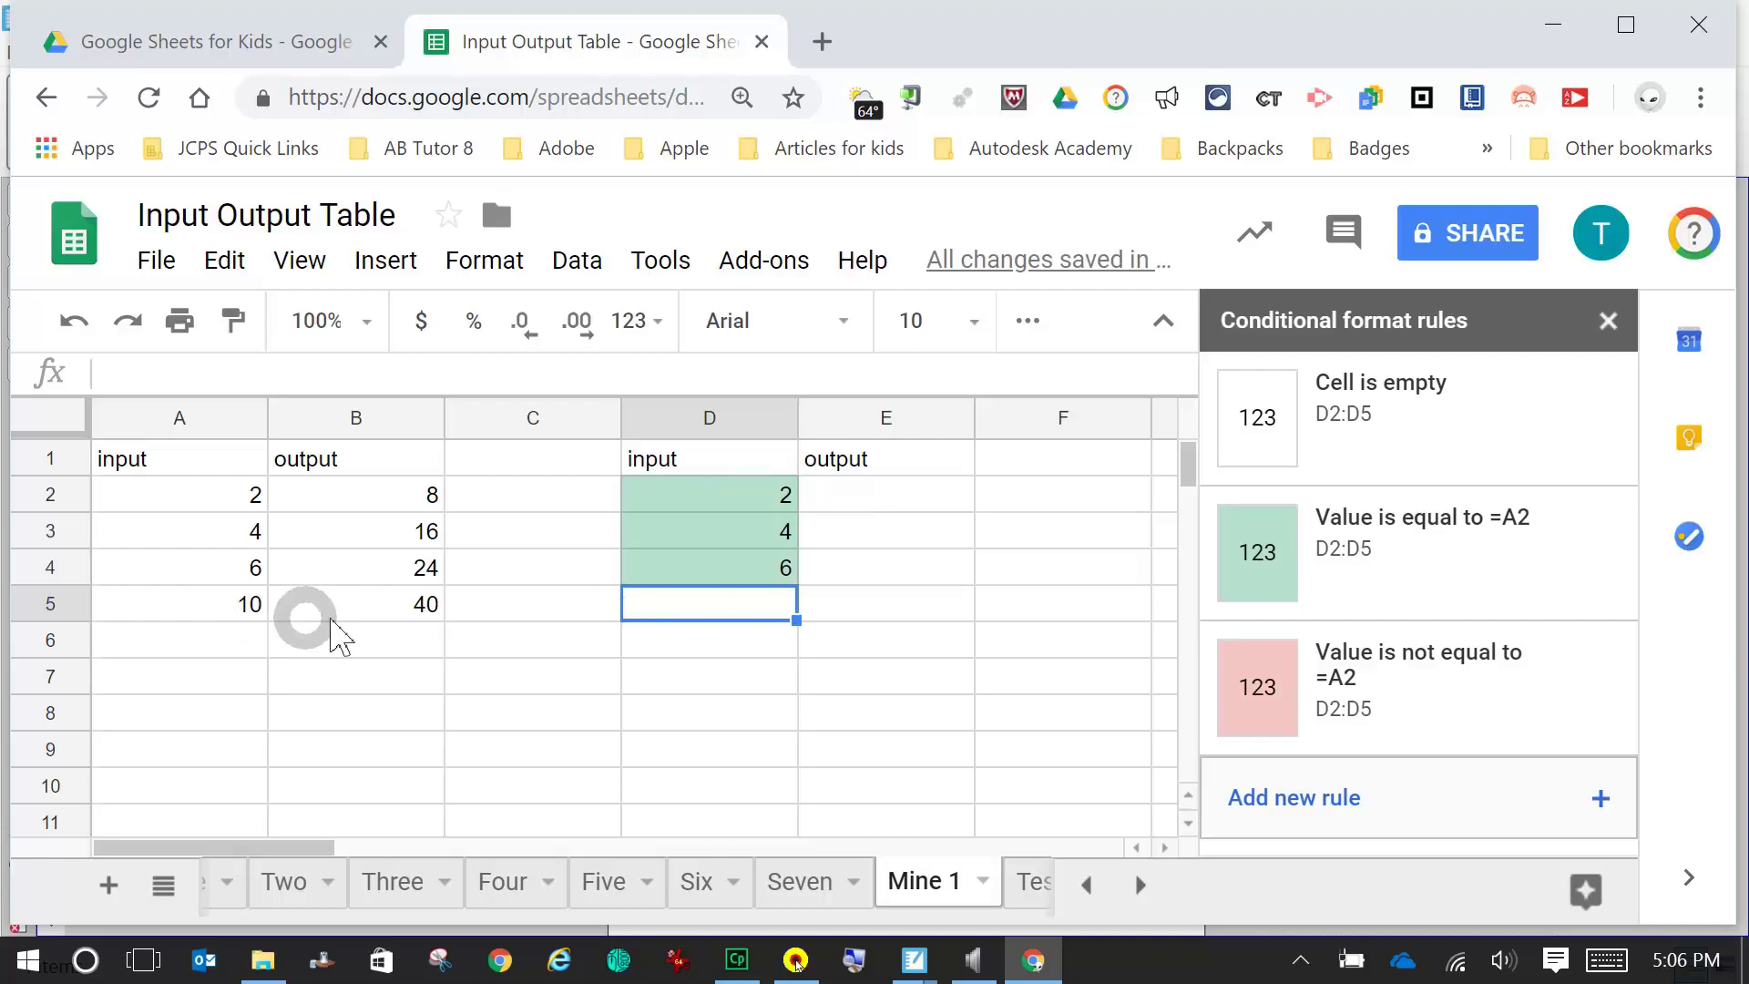
# - Enter the output answers 8 in E2, 24 in E4 and 40 in E5, leaving E3 blank
pyautogui.click(891, 501)
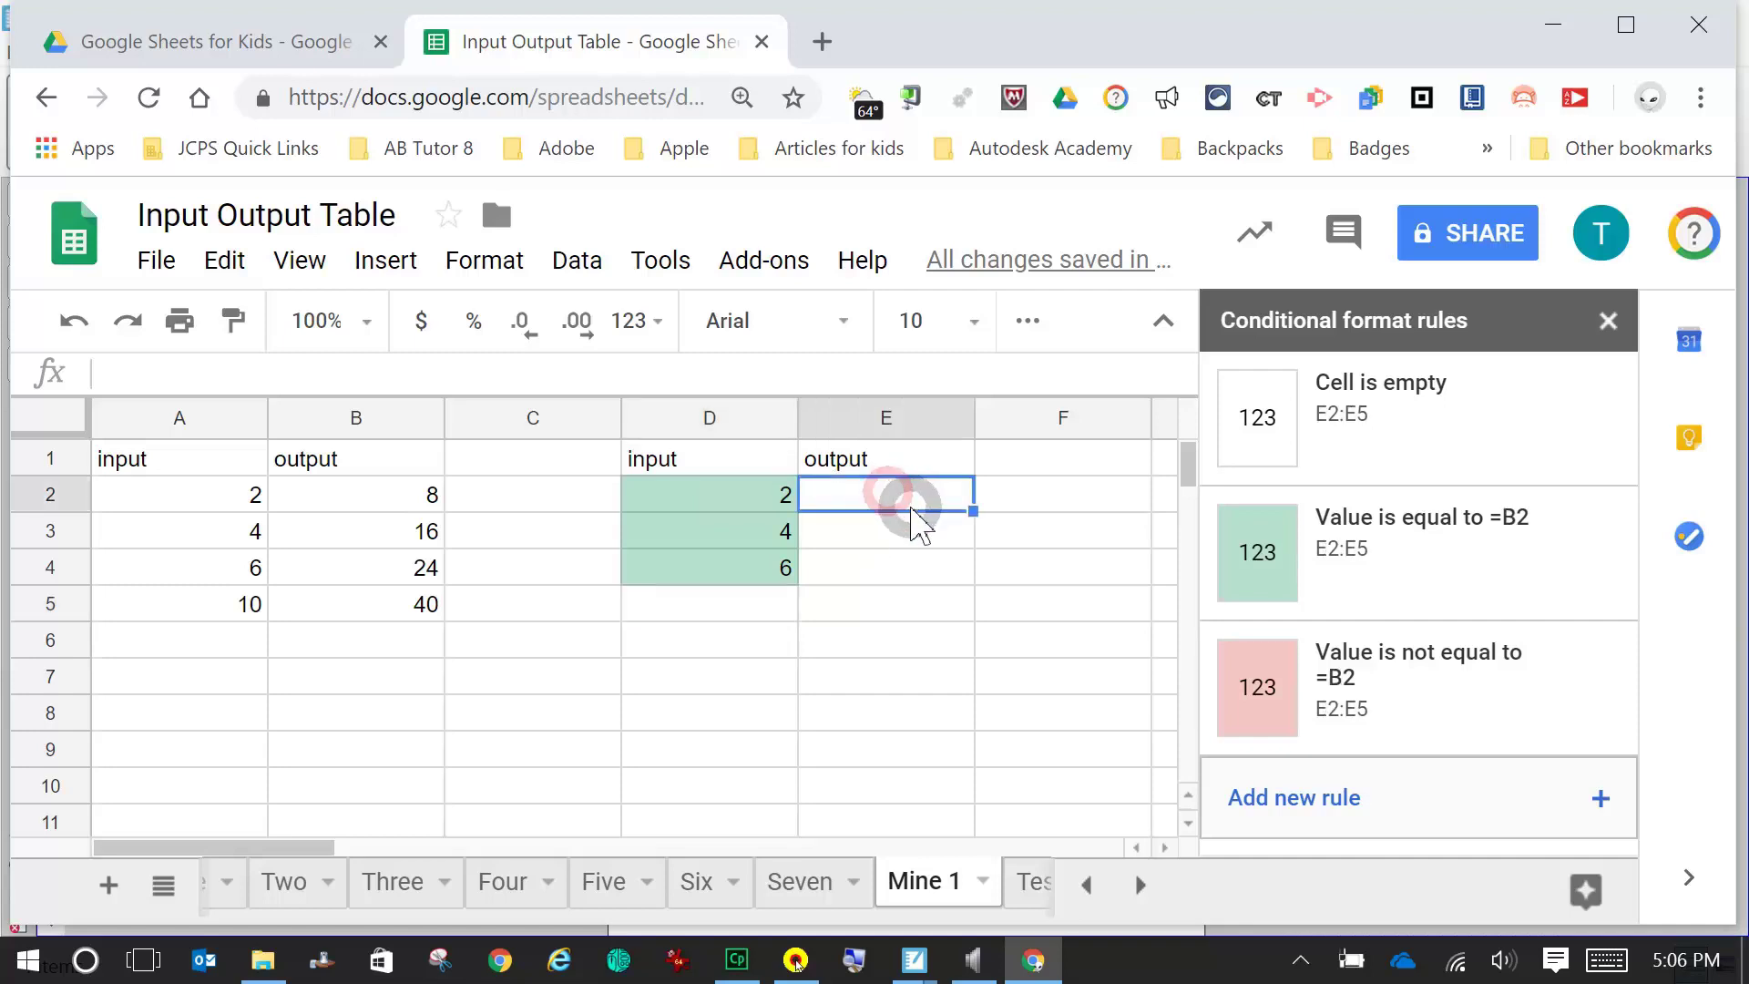
pyautogui.write('8')
pyautogui.press('Return')
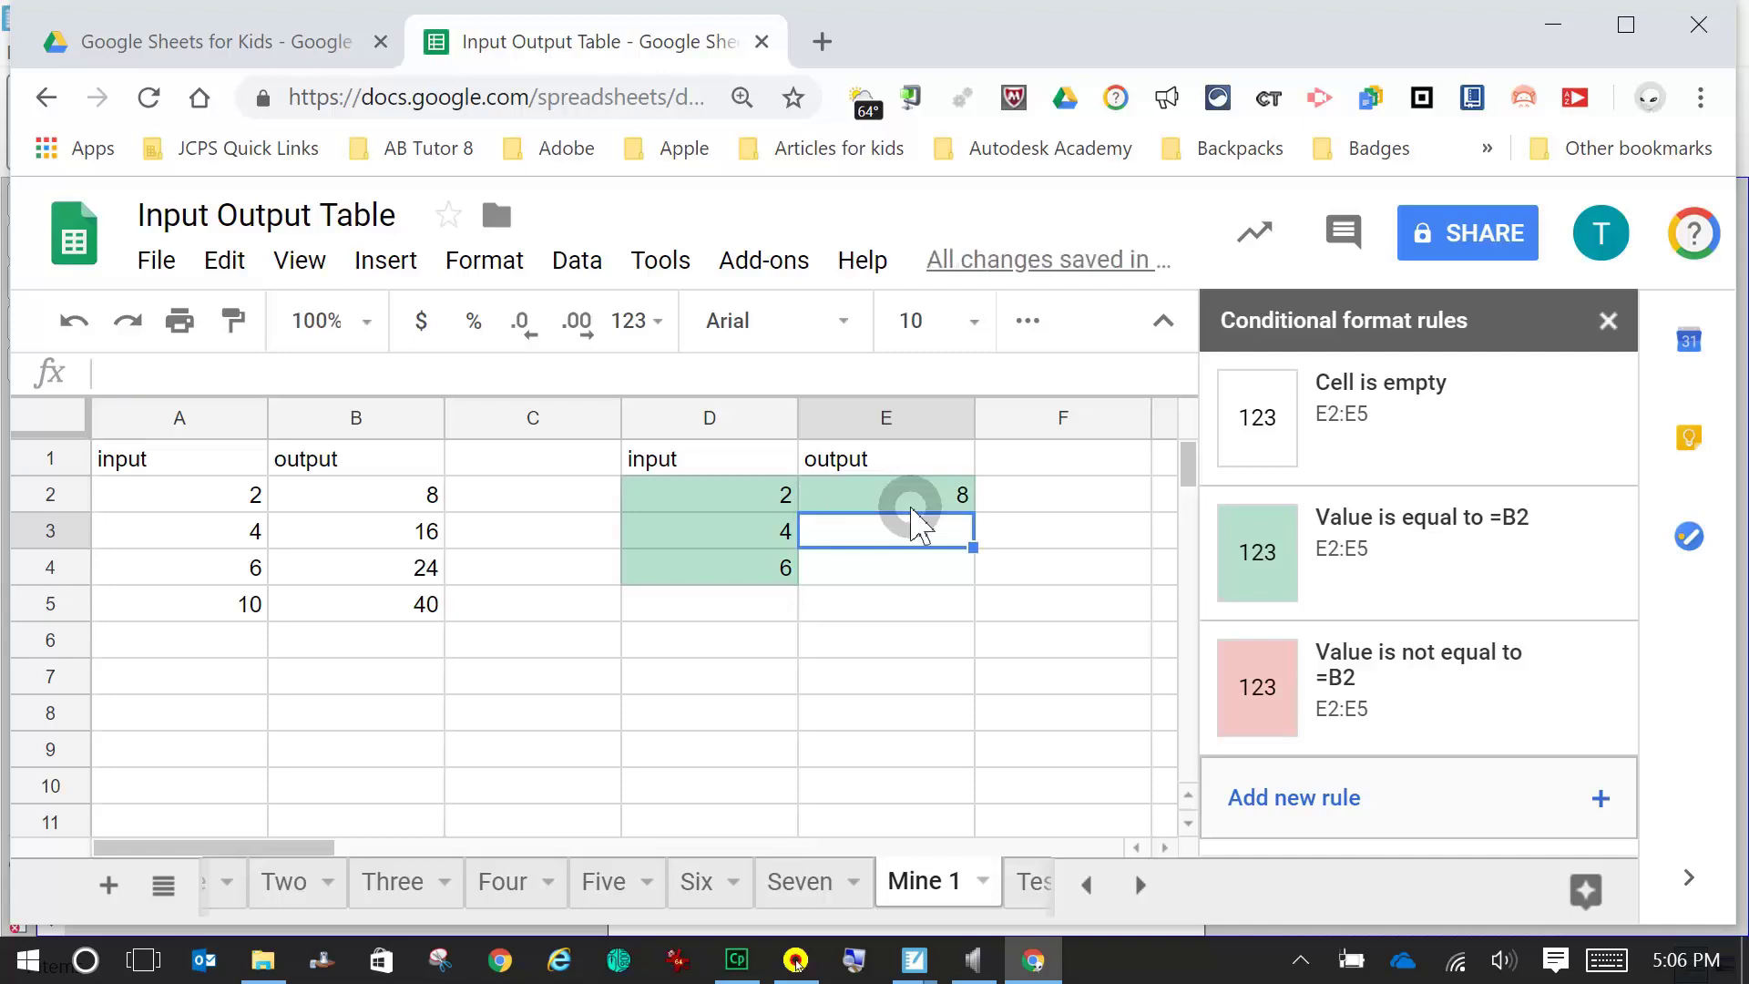
pyautogui.doubleClick(912, 512)
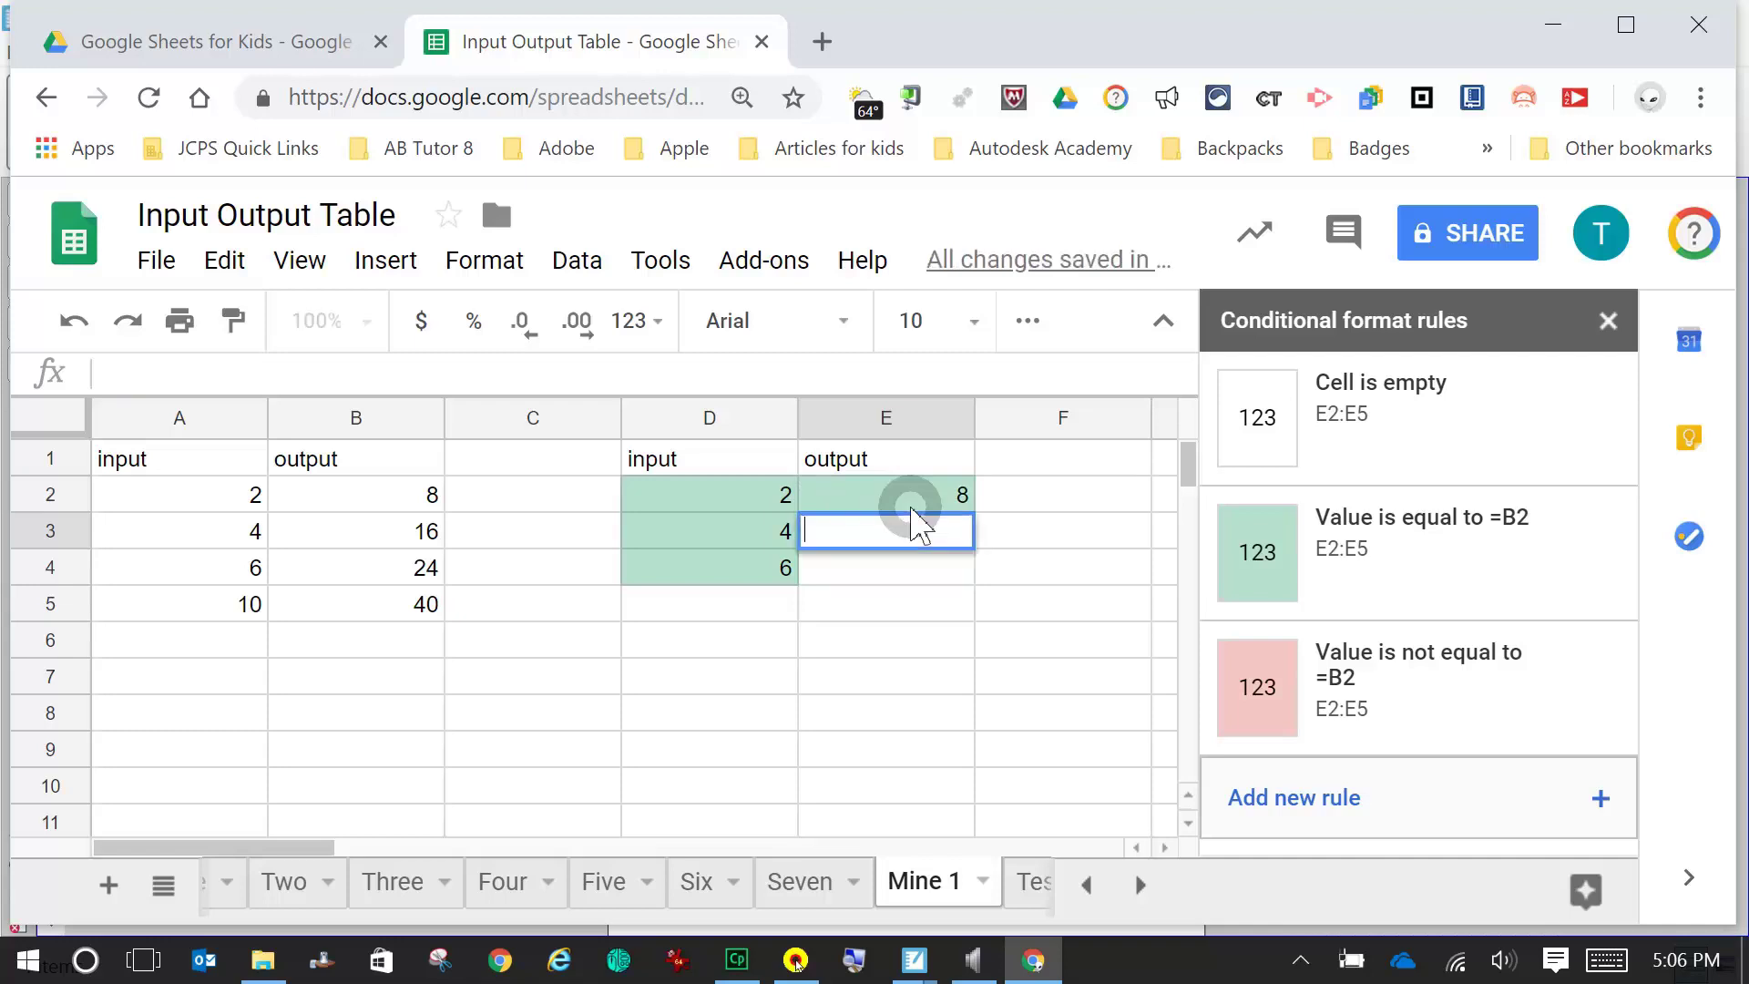
pyautogui.press('Return')
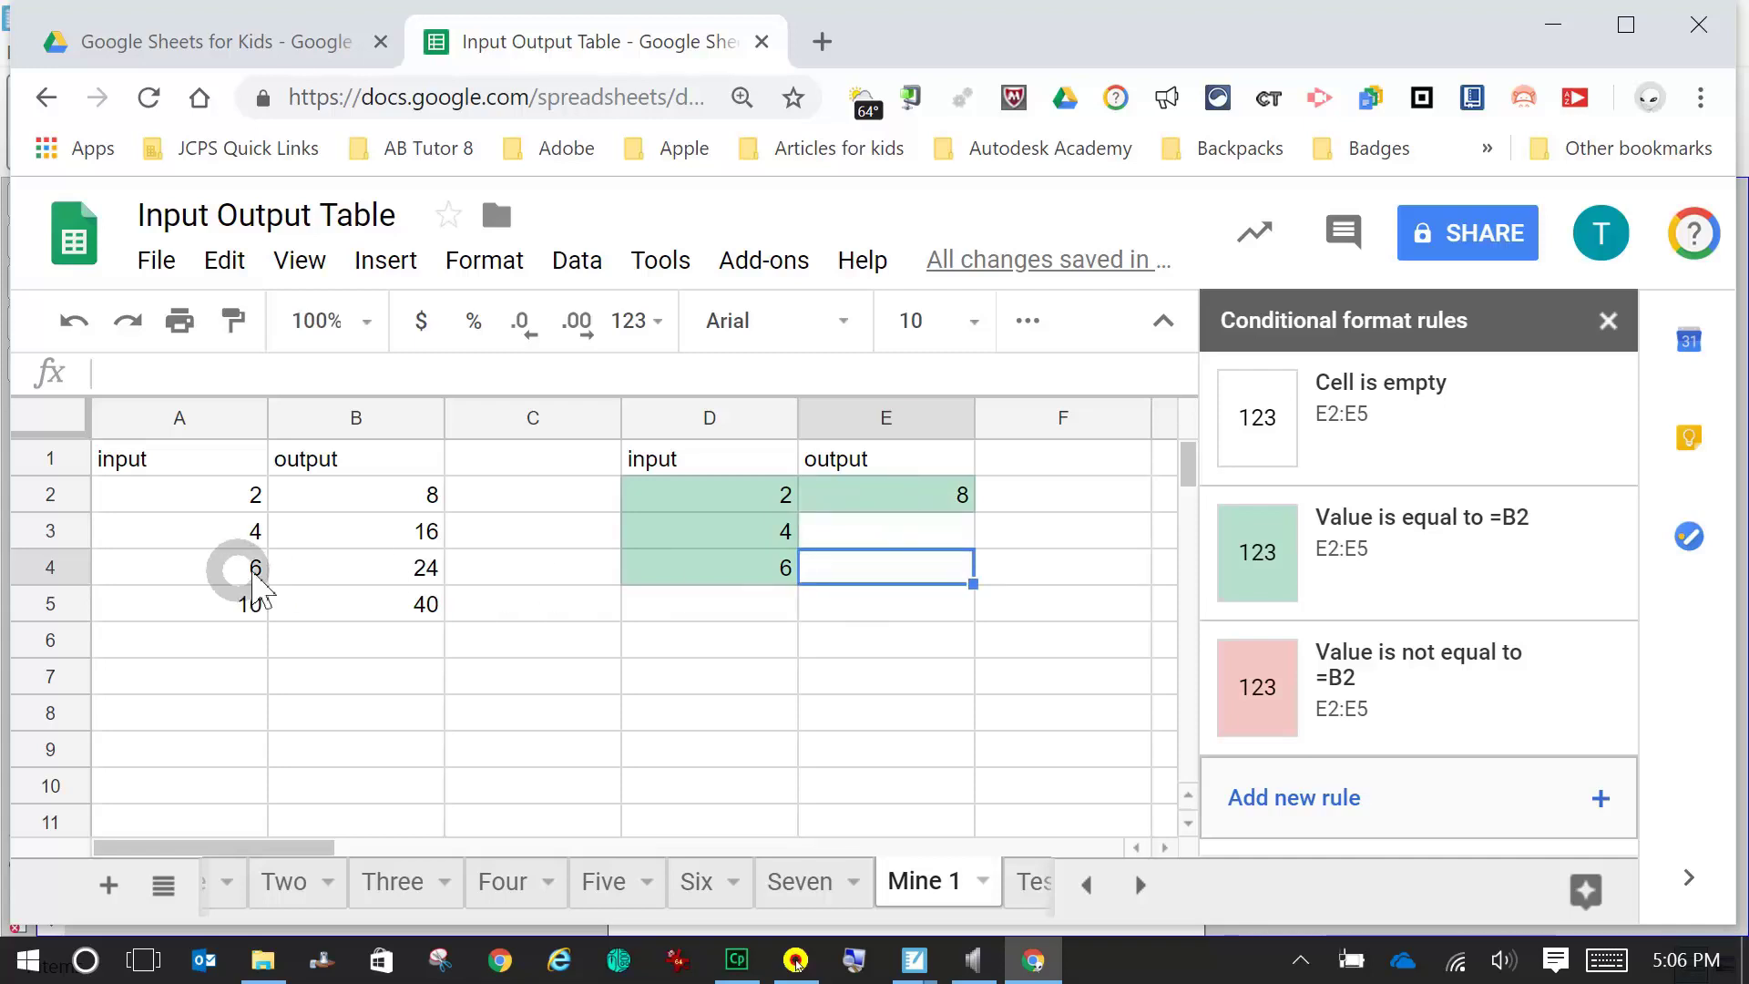
pyautogui.write('24')
pyautogui.press('Return')
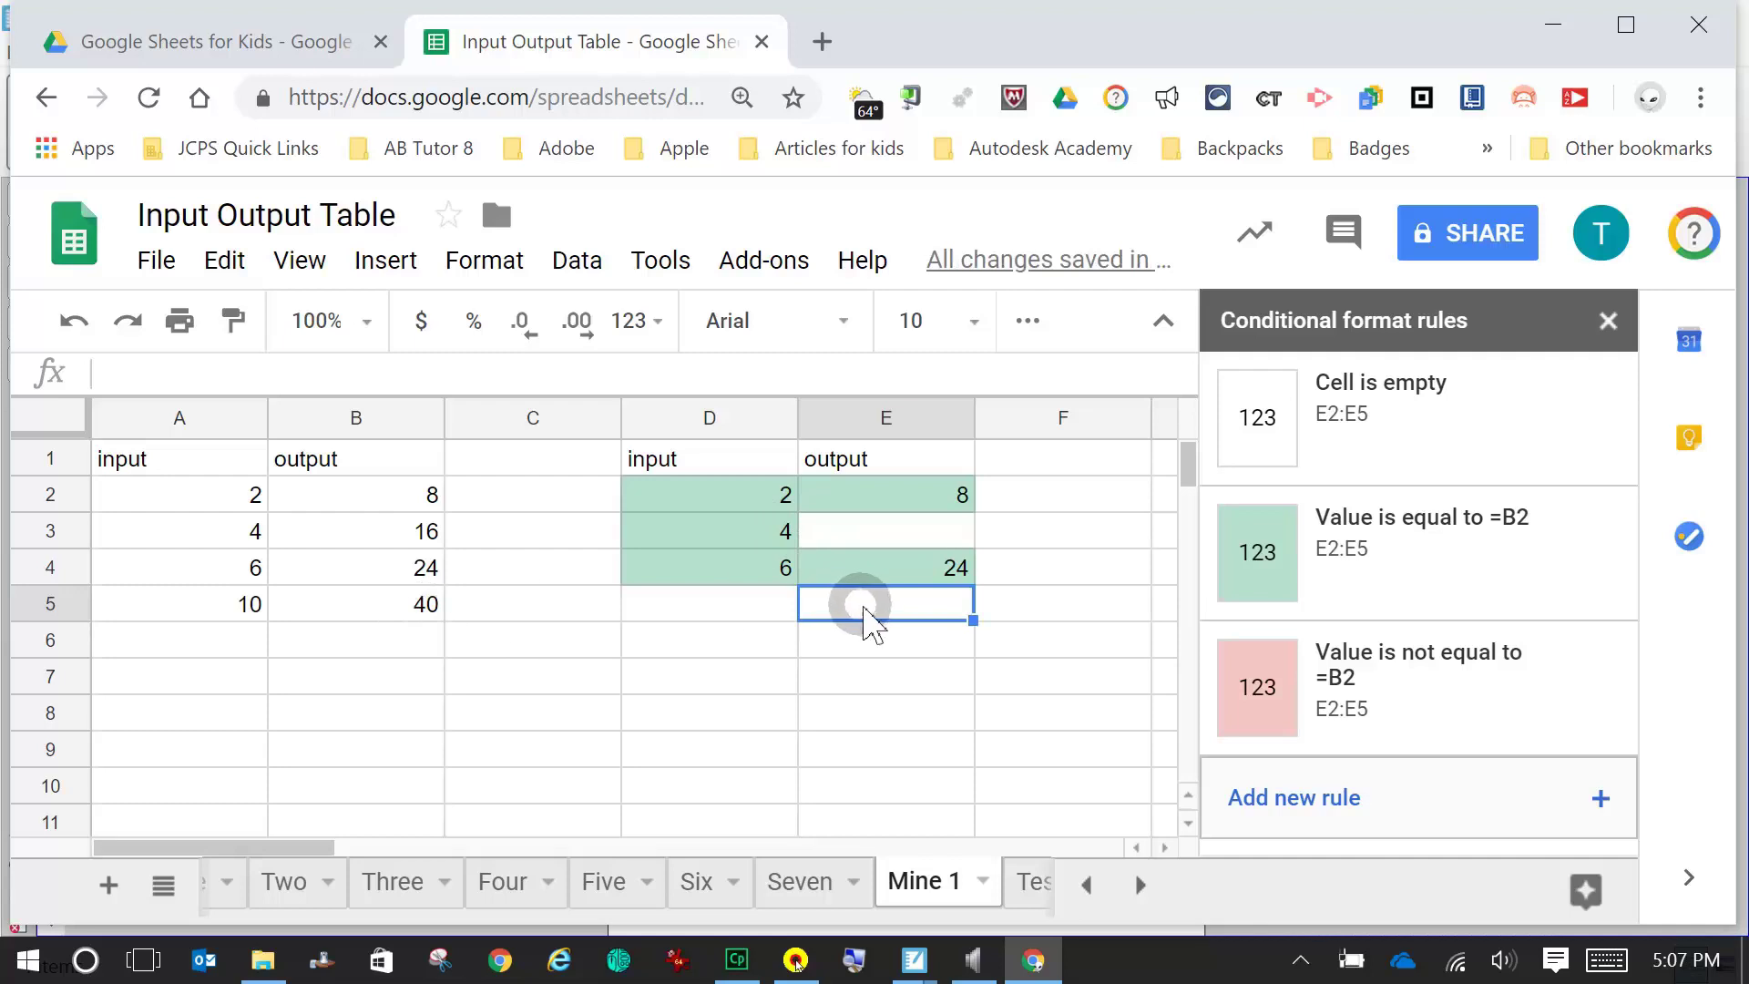
pyautogui.write('40')
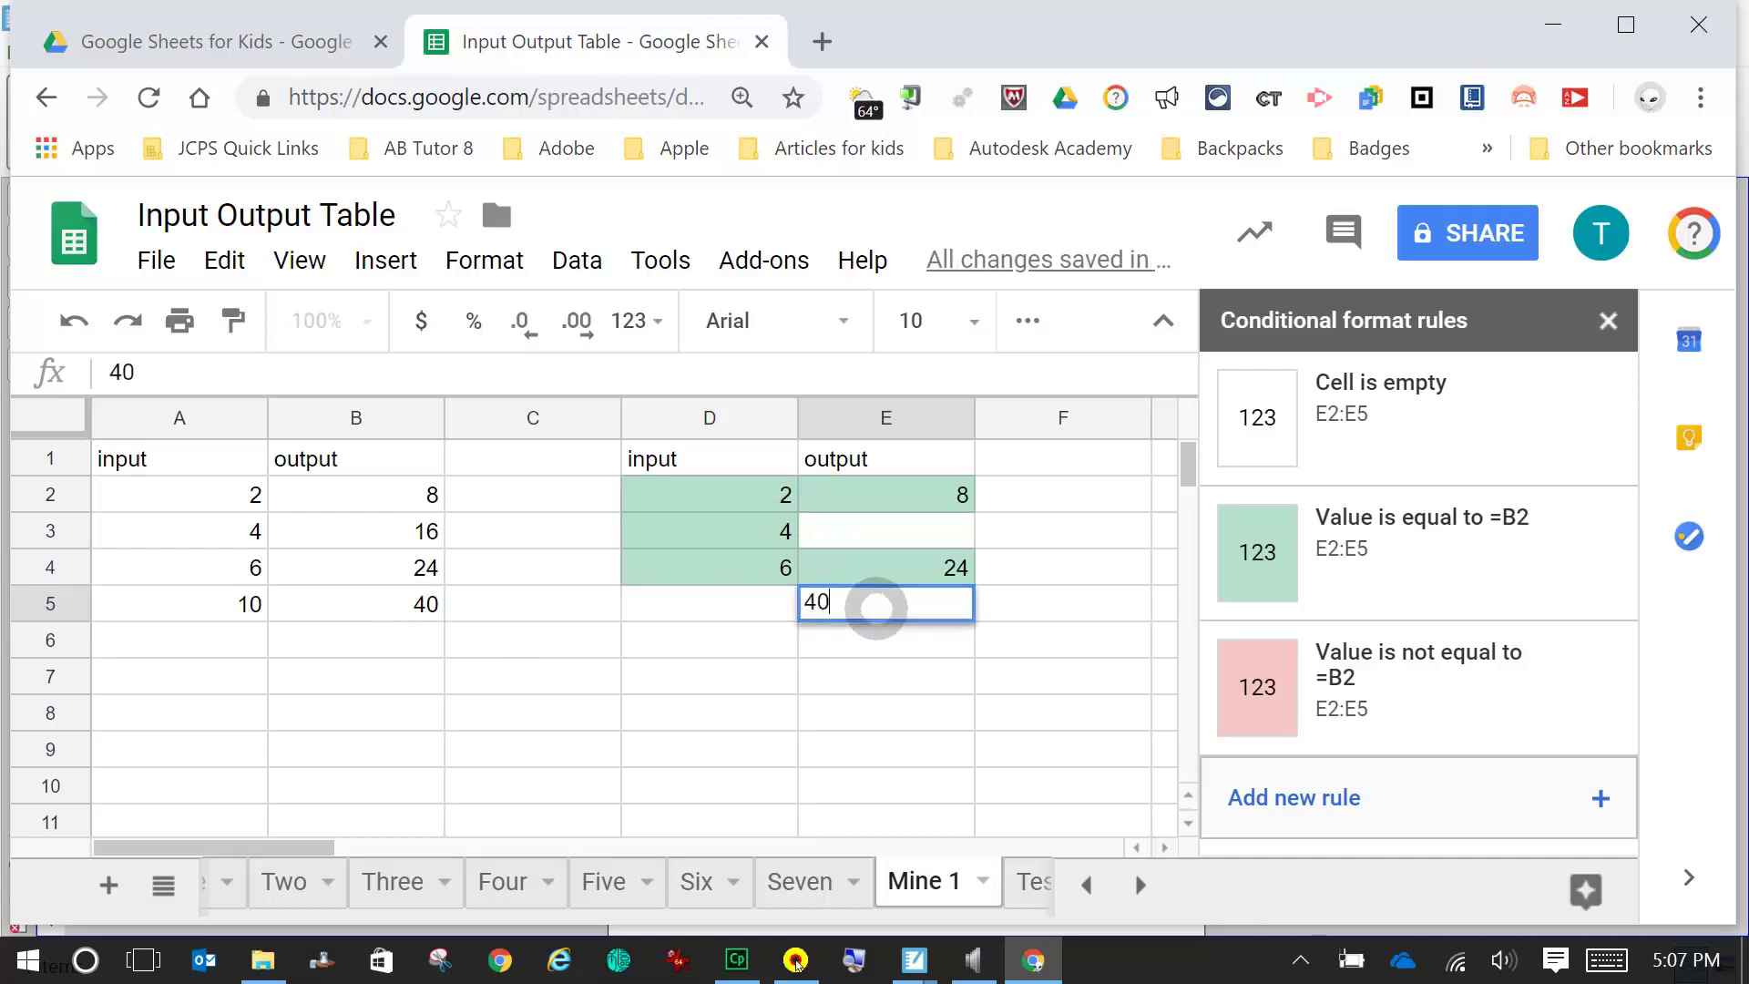
pyautogui.press('Return')
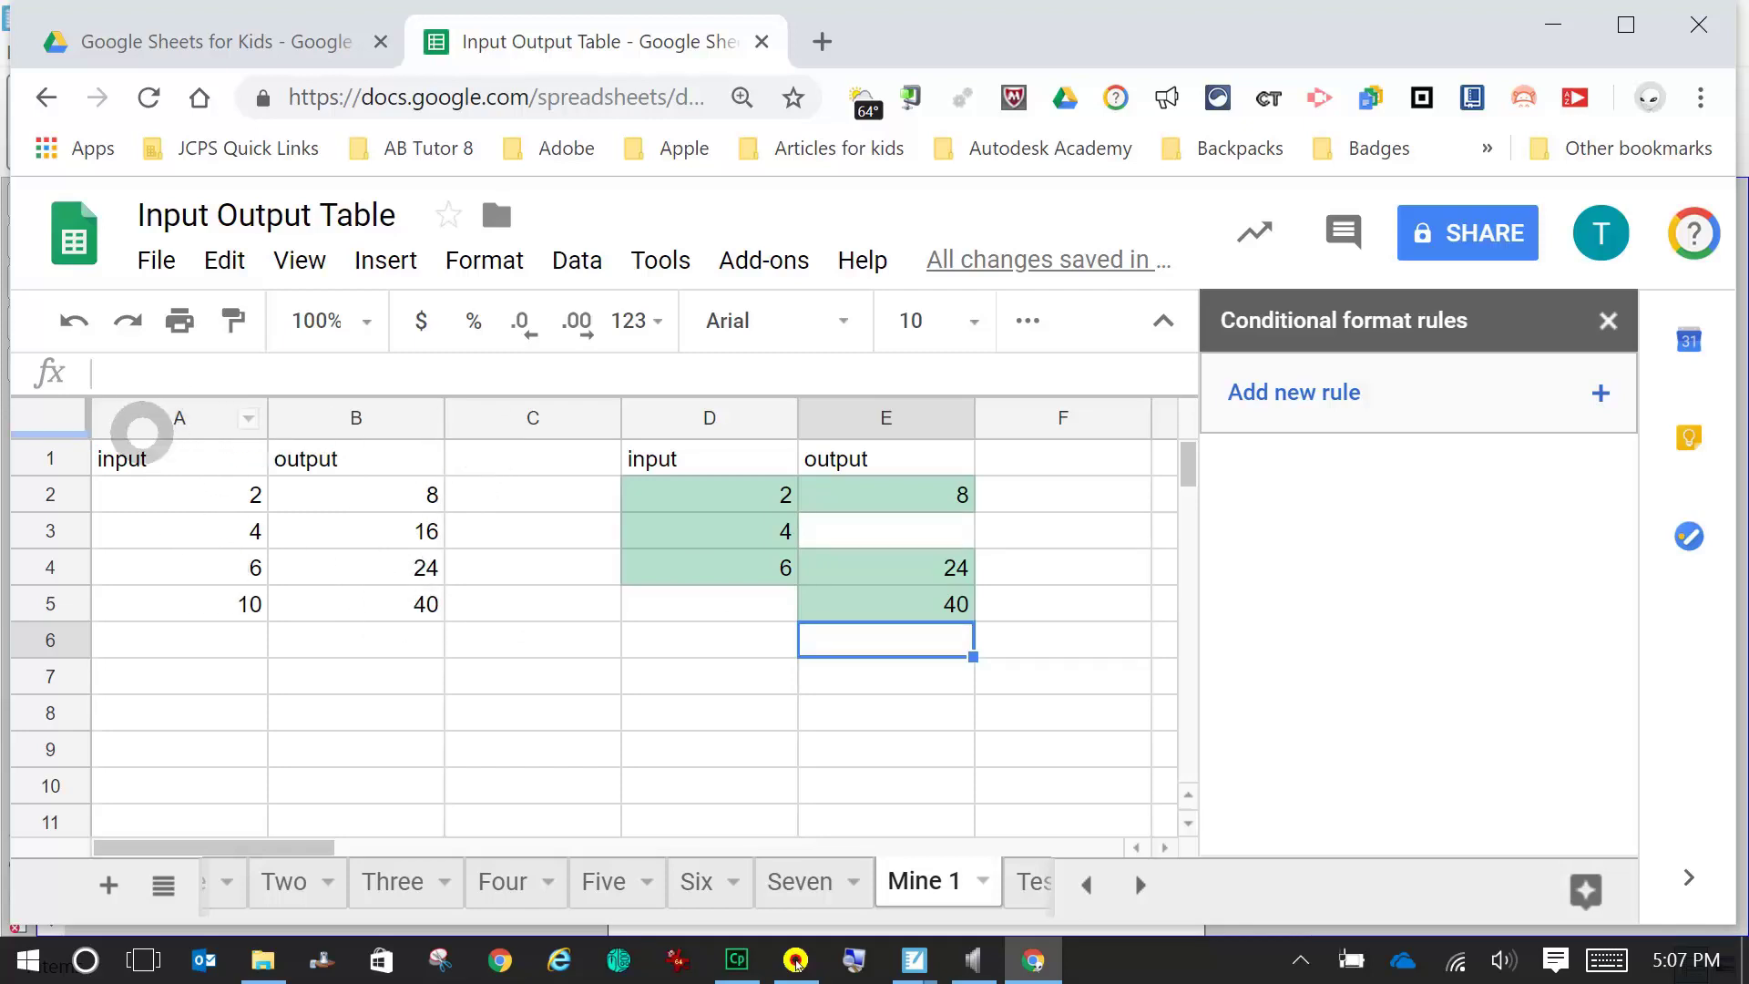
# - Hide answer key columns A and B, and deselect the remaining column
pyautogui.click(138, 420)
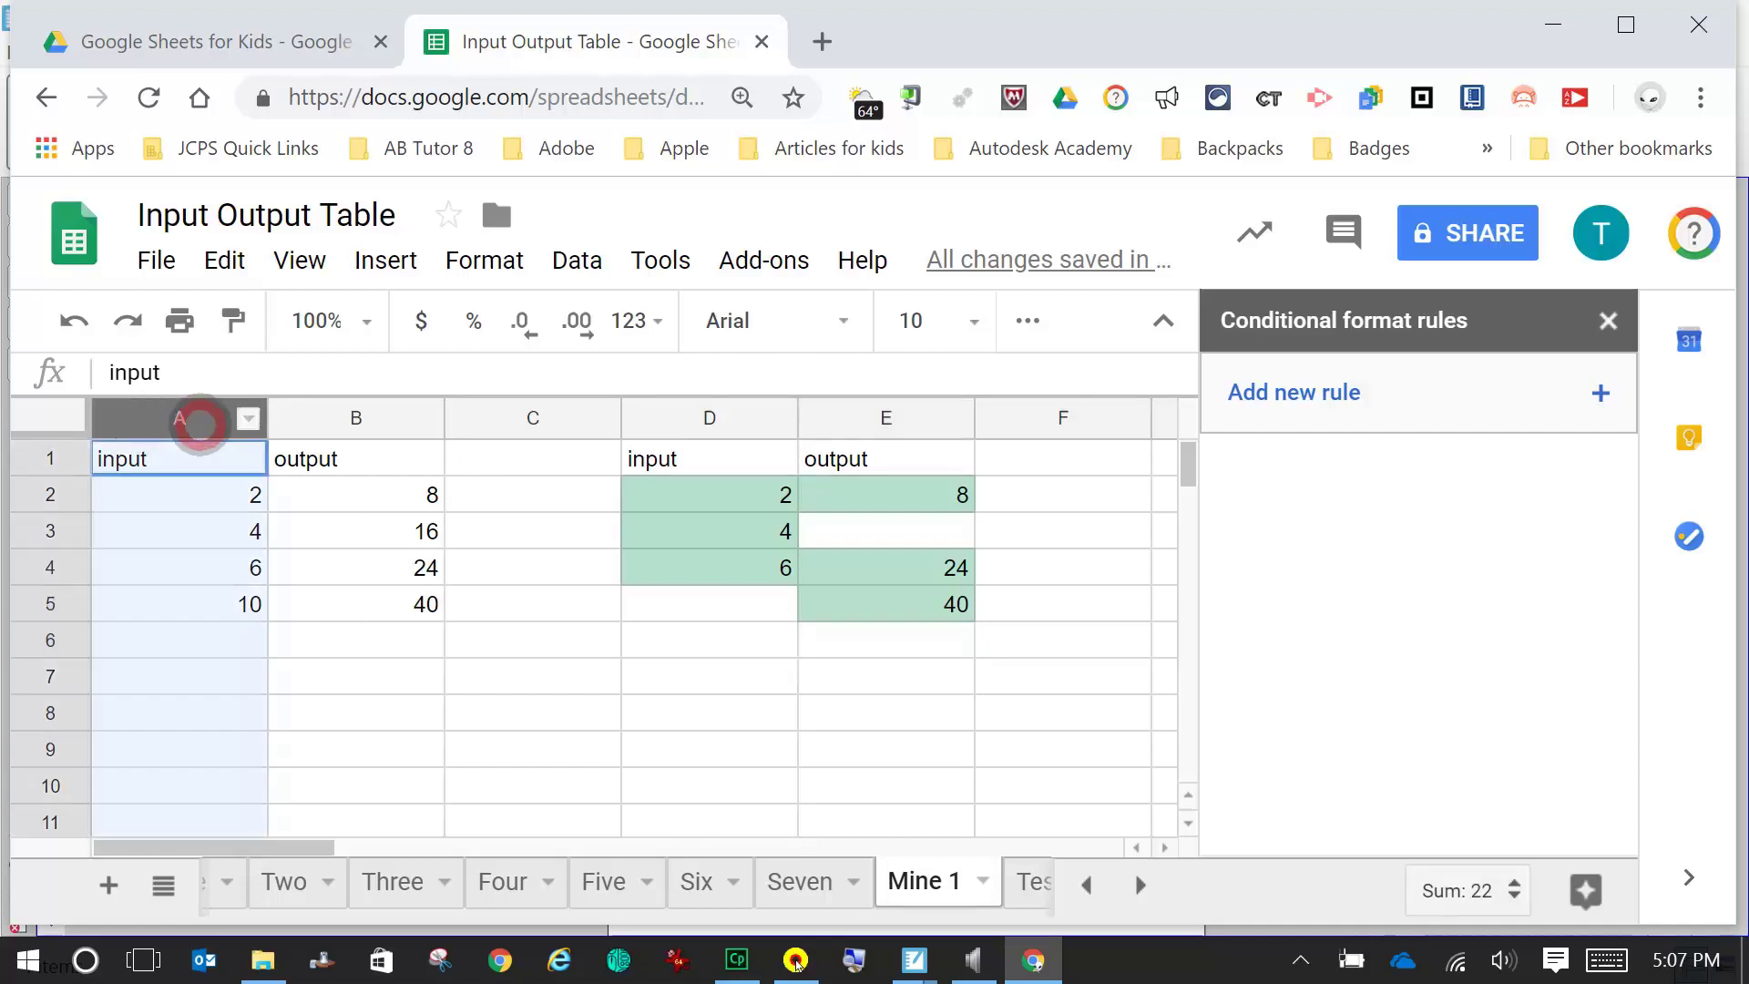
pyautogui.moveTo(278, 428); pyautogui.dragTo(324, 422)
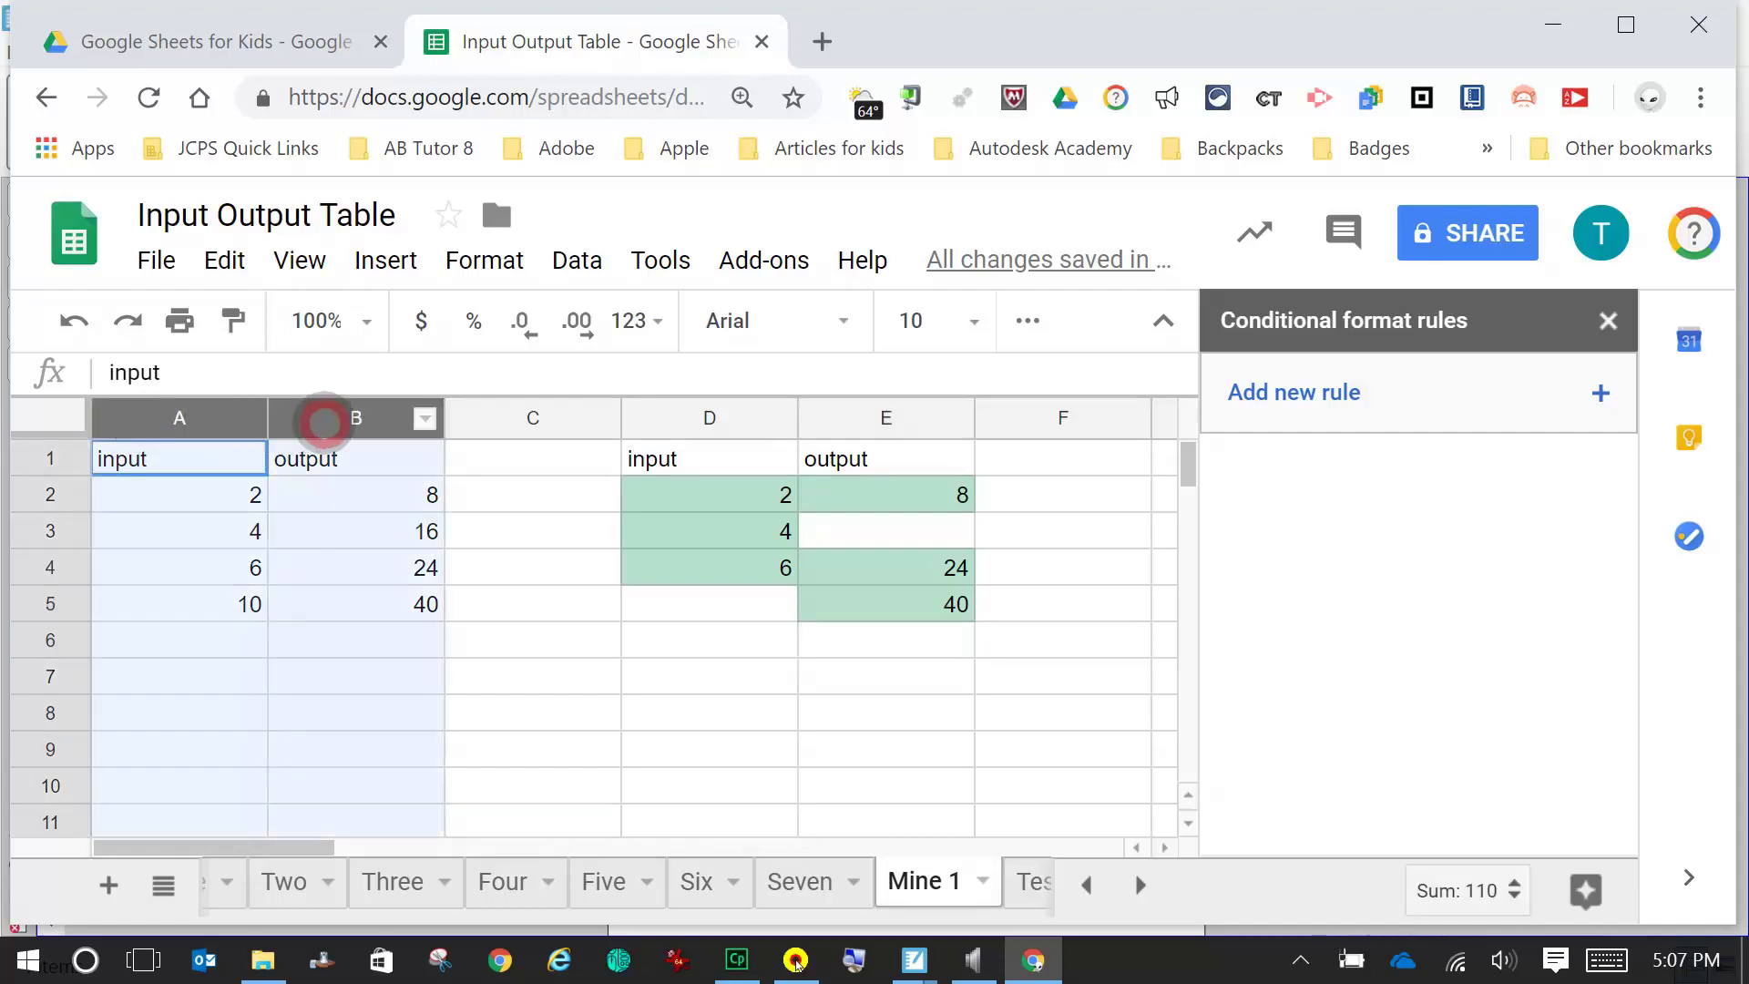
pyautogui.click(425, 419)
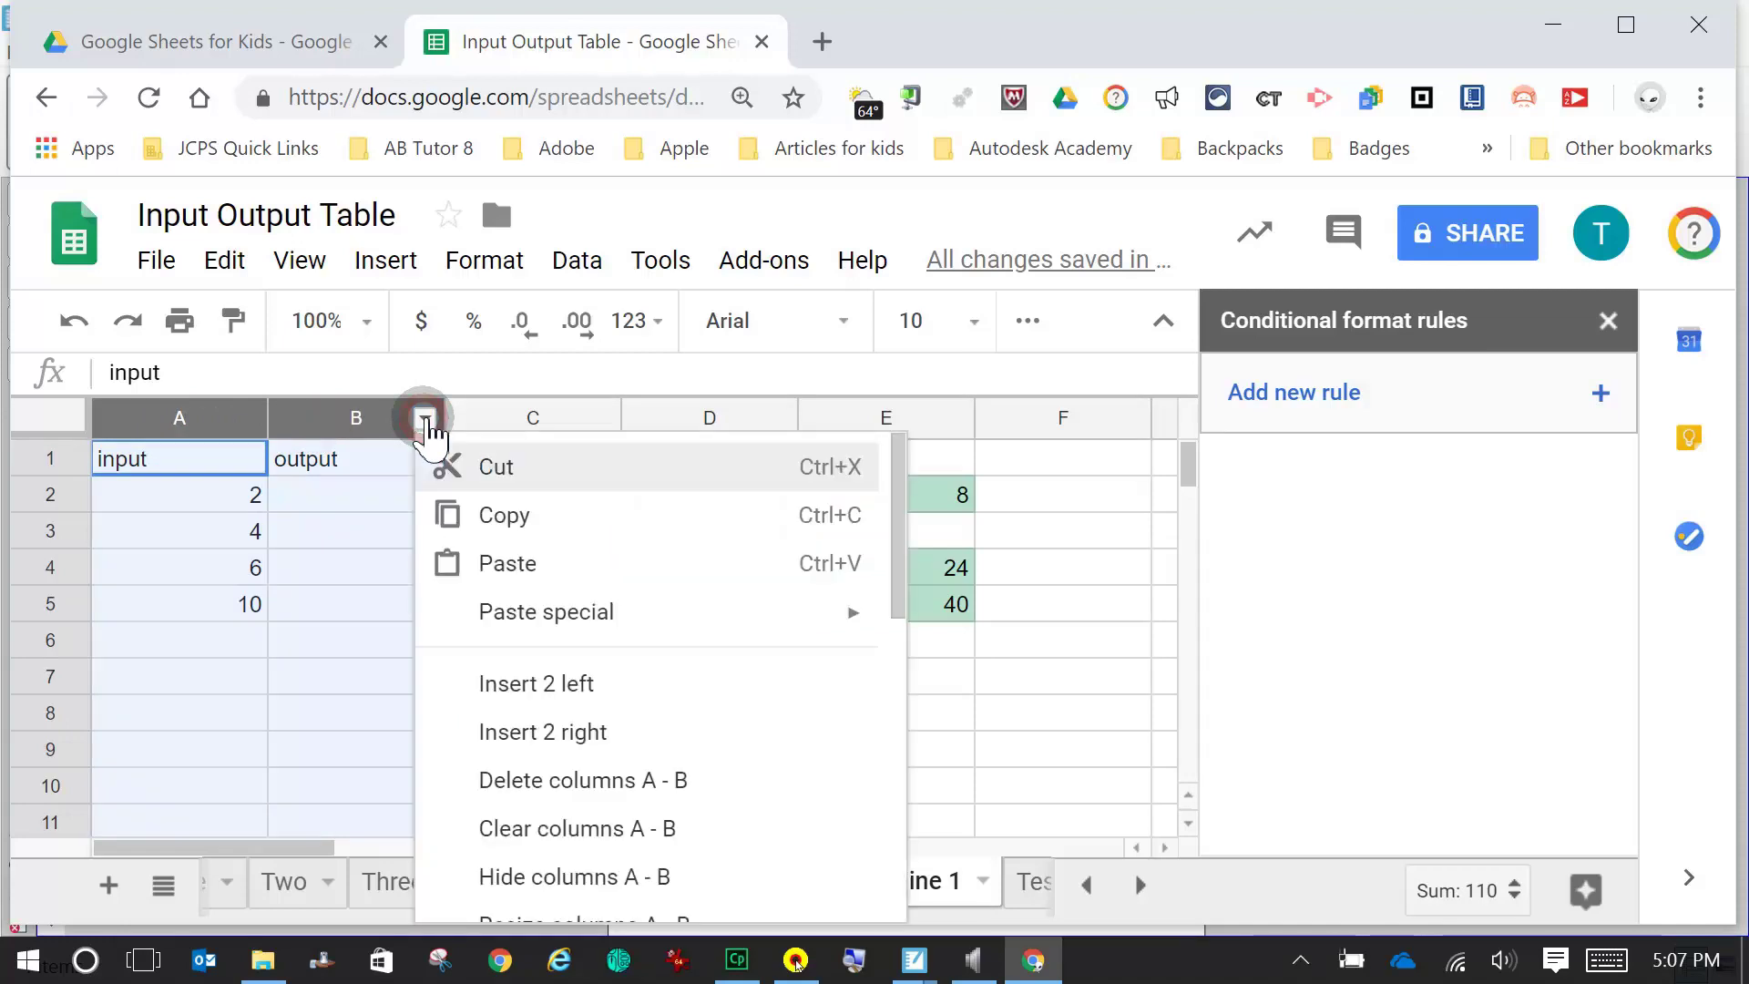
pyautogui.click(554, 878)
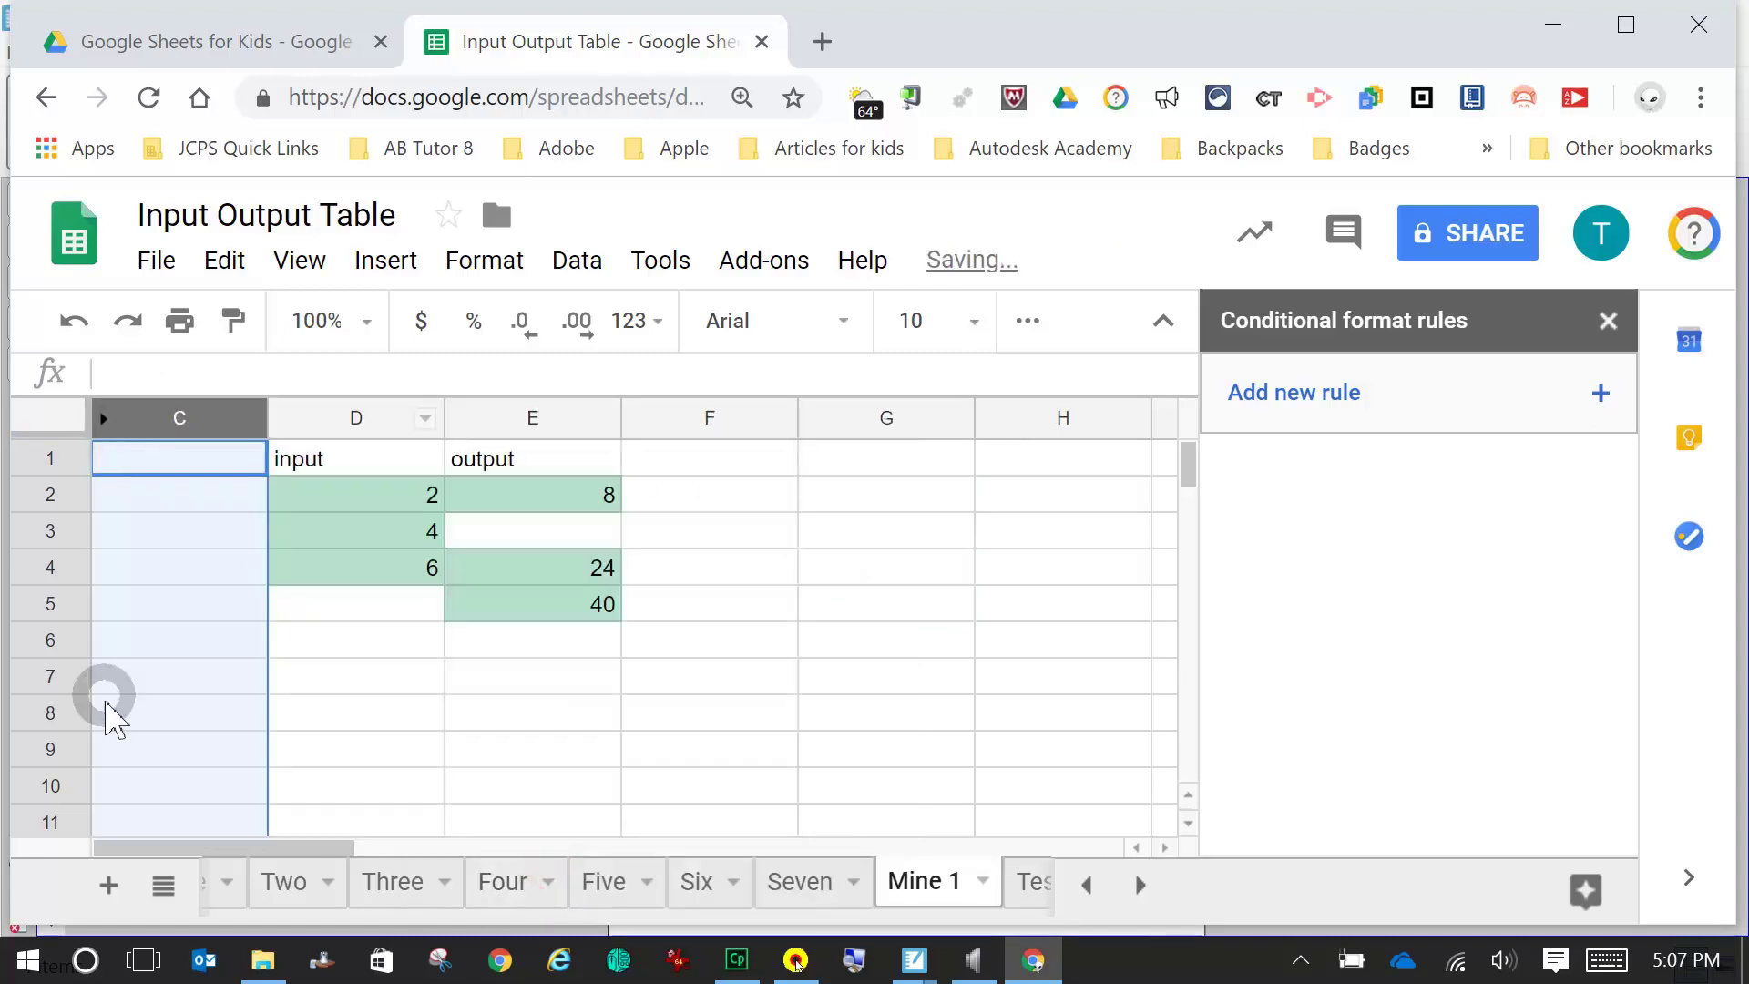
pyautogui.click(559, 707)
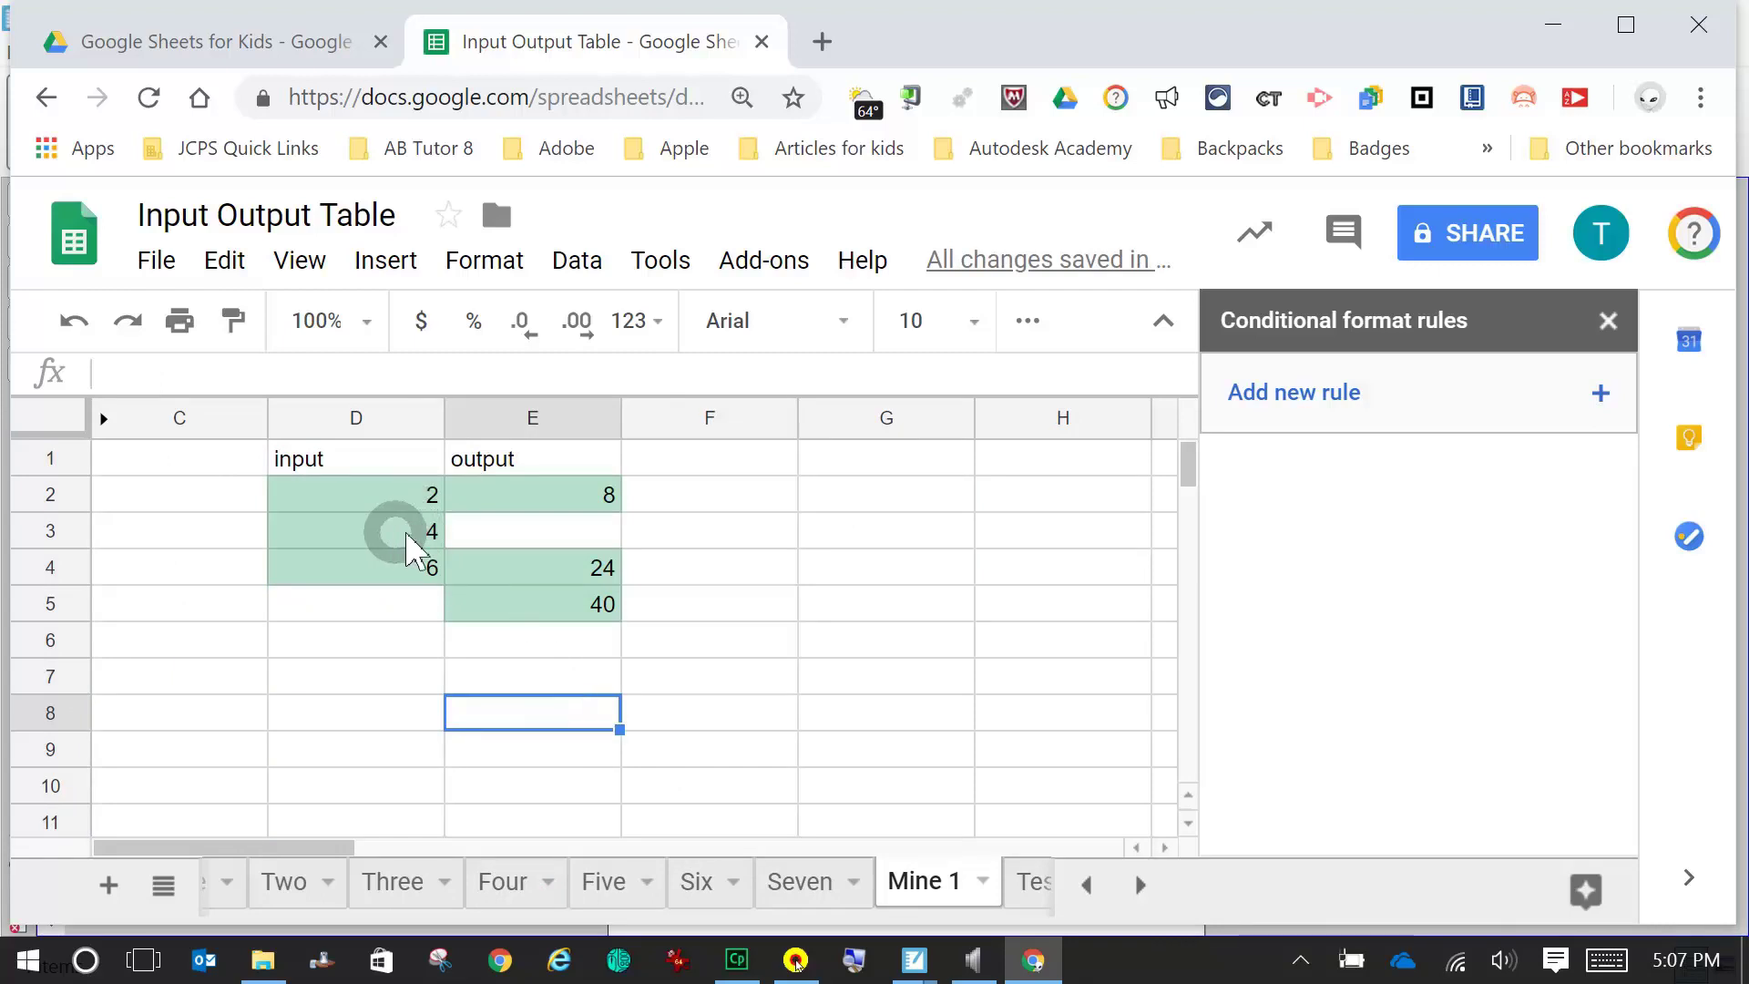
# - Try the answer 4 in output cell E3, and replace it with 8
pyautogui.click(507, 533)
pyautogui.write('4')
pyautogui.press('Return')
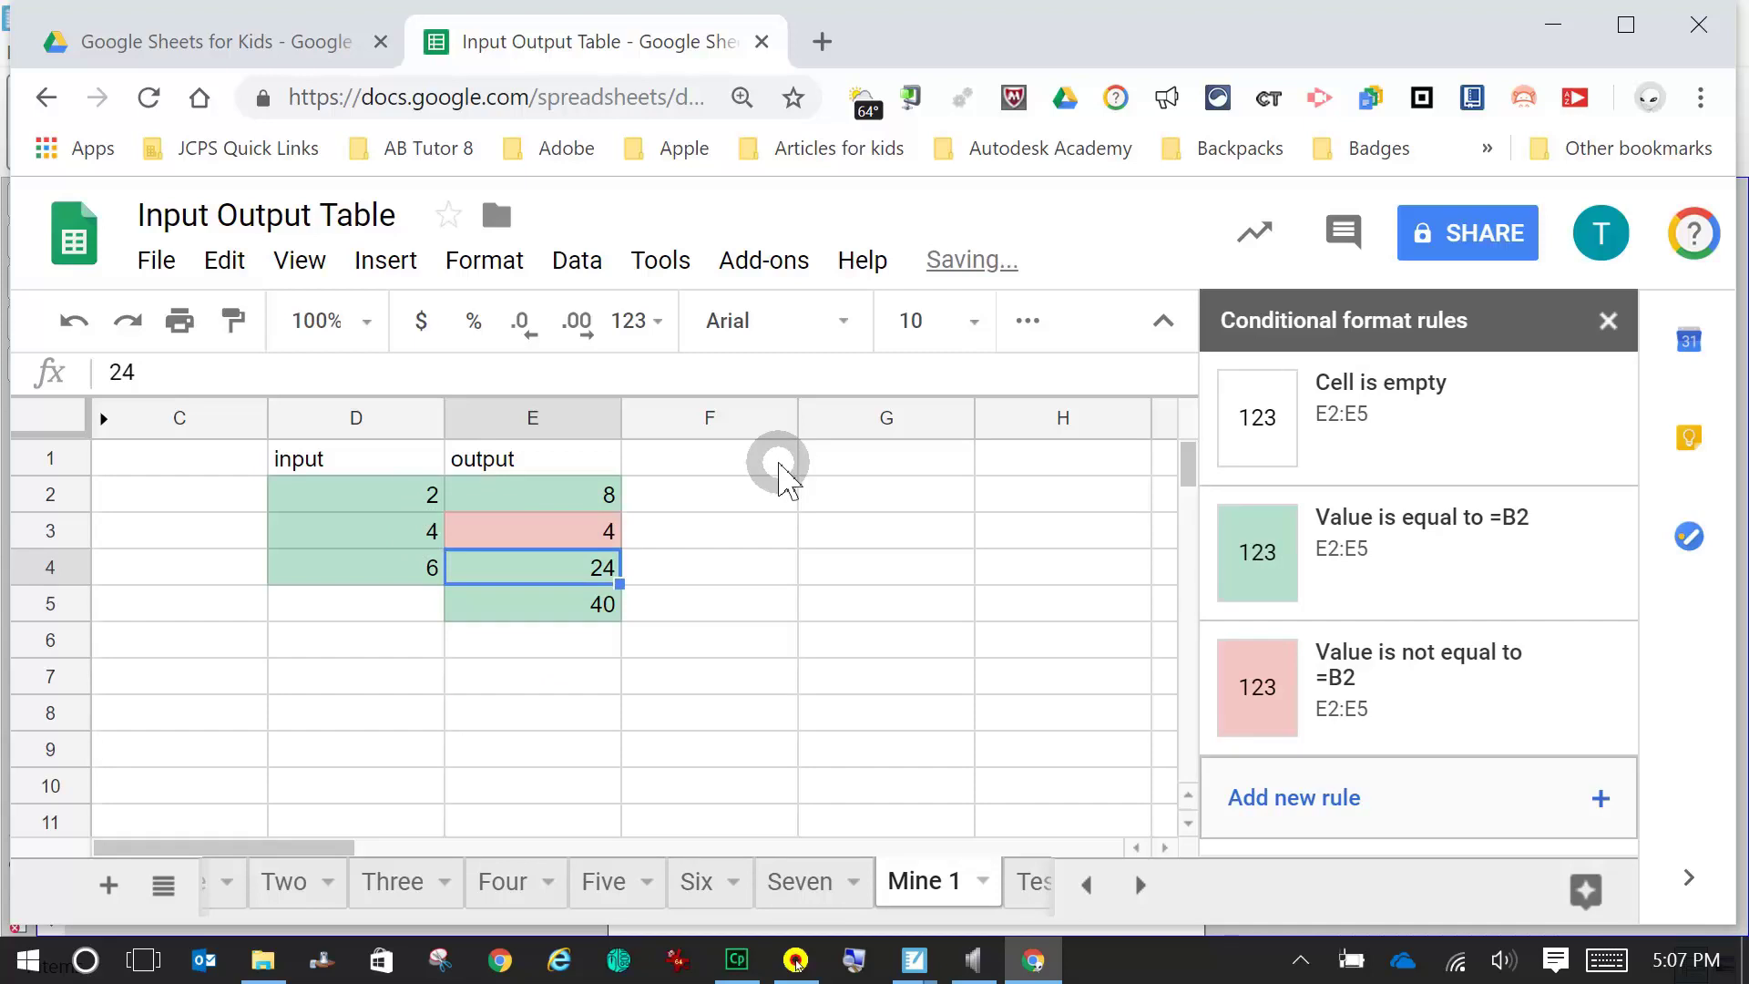
pyautogui.press('Up')
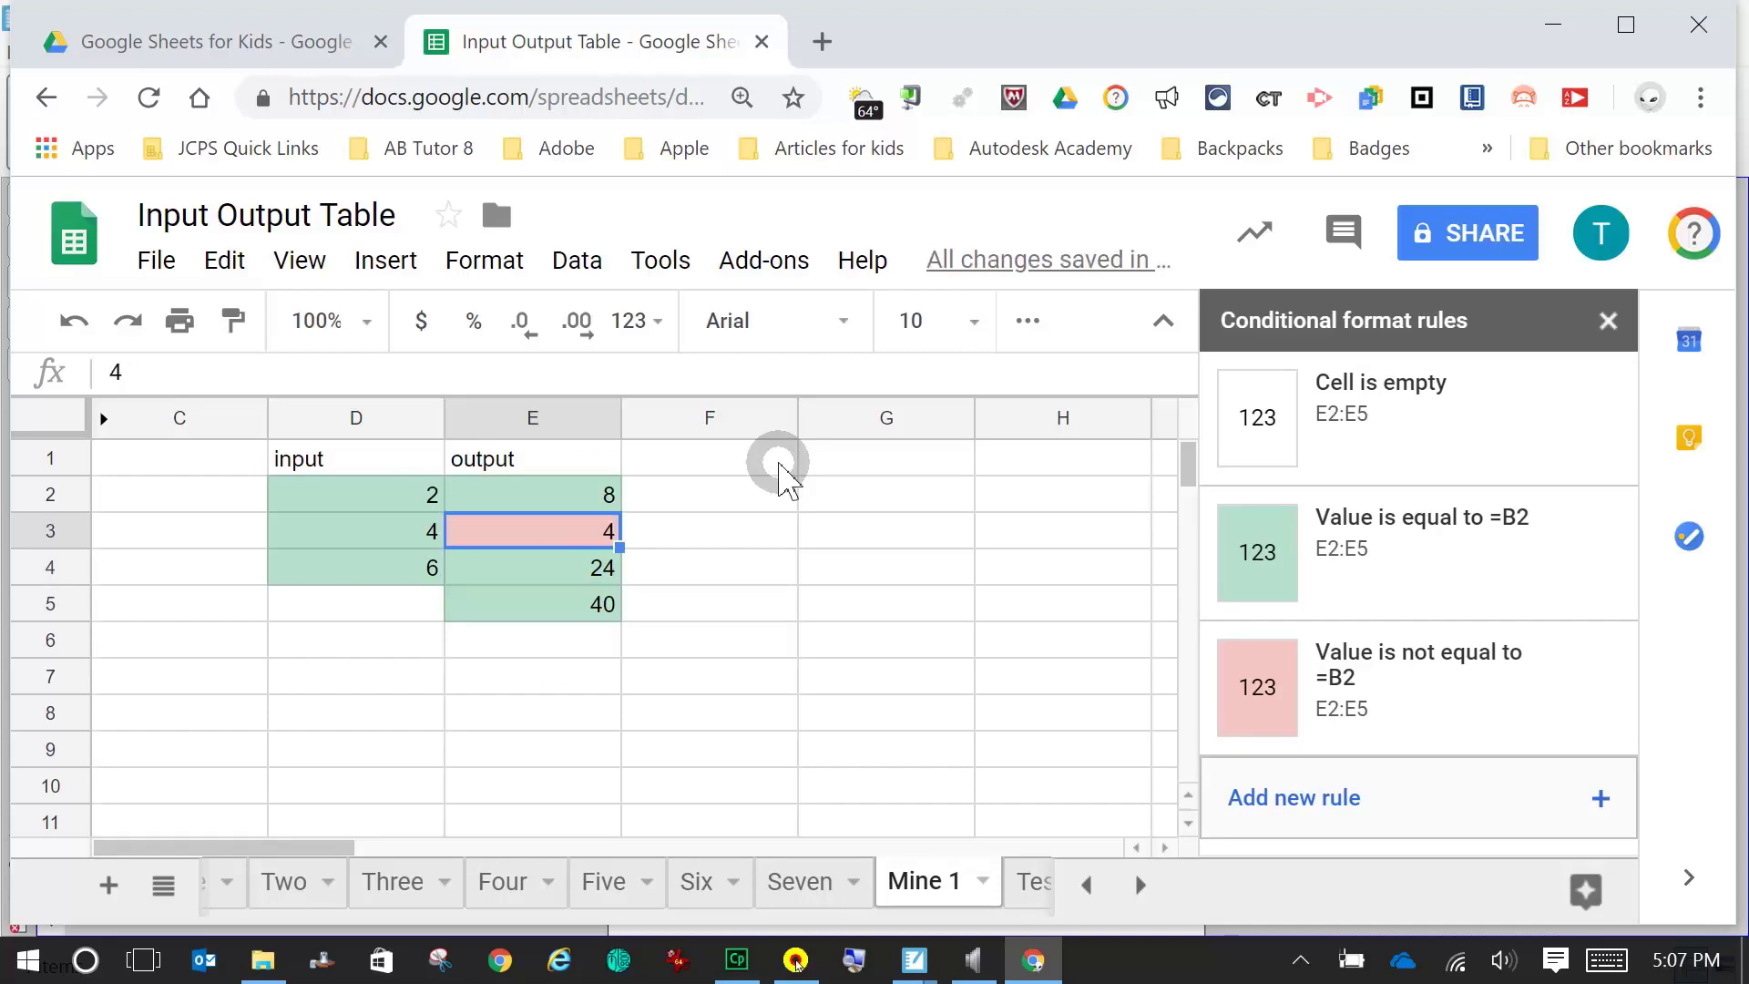
pyautogui.write('8')
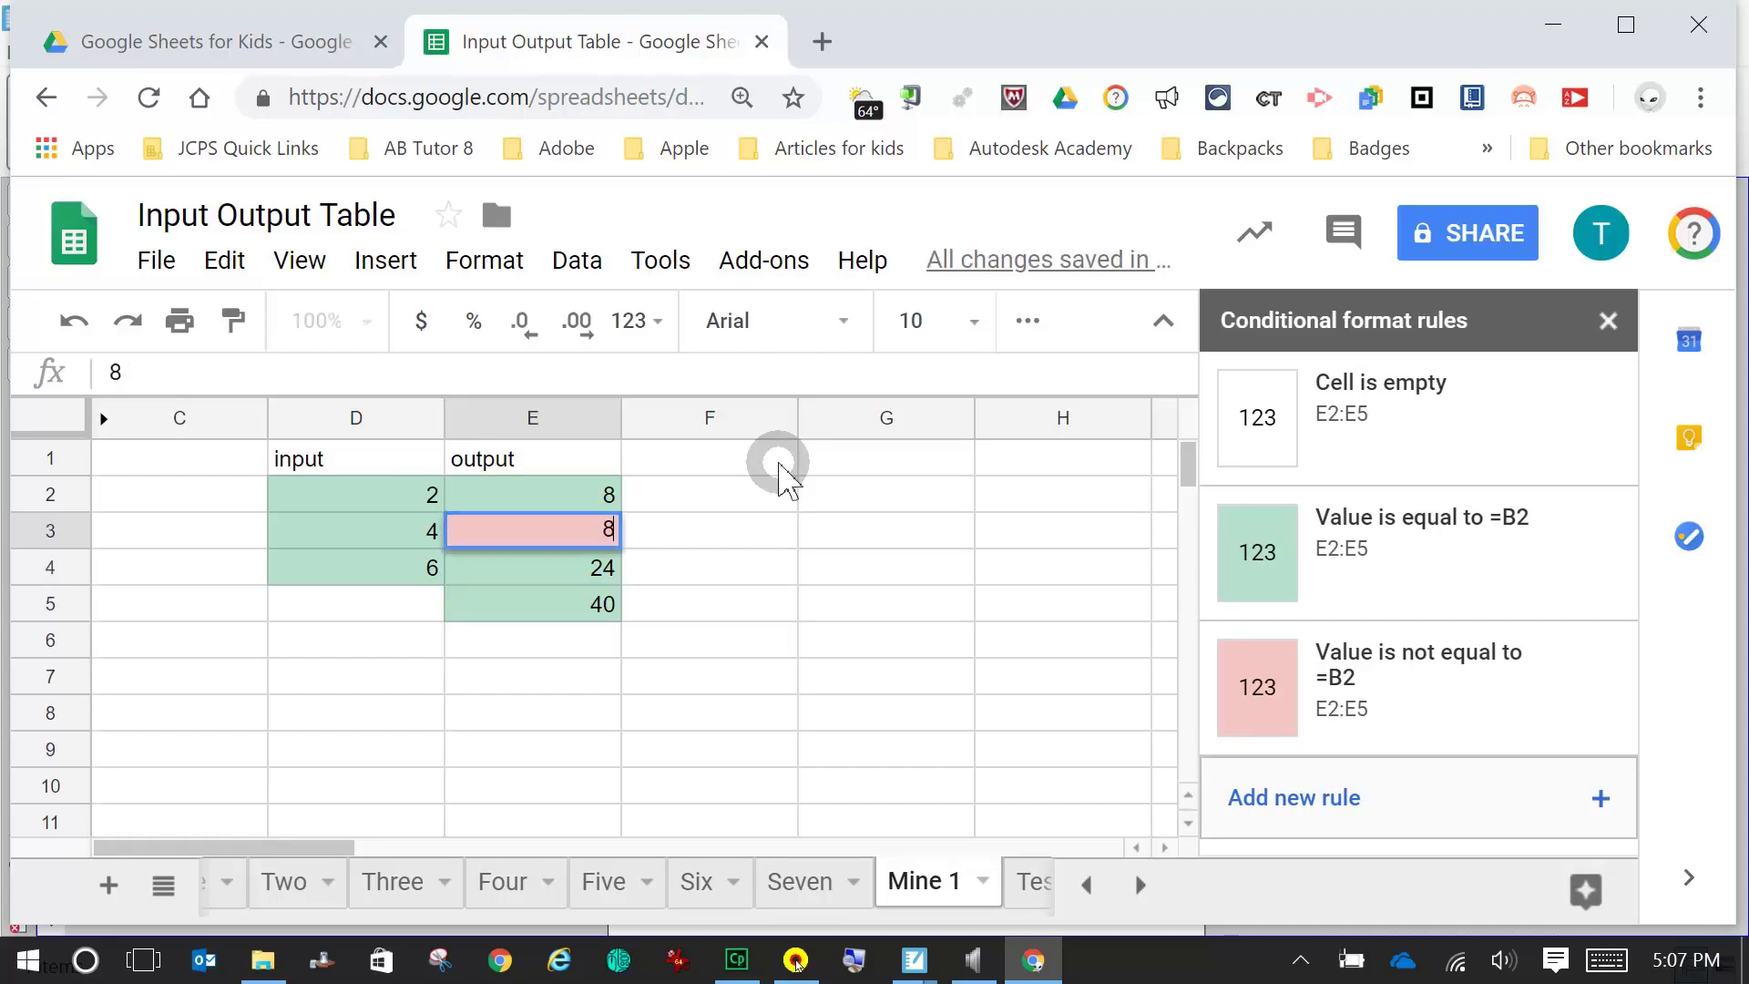
pyautogui.press('Return')
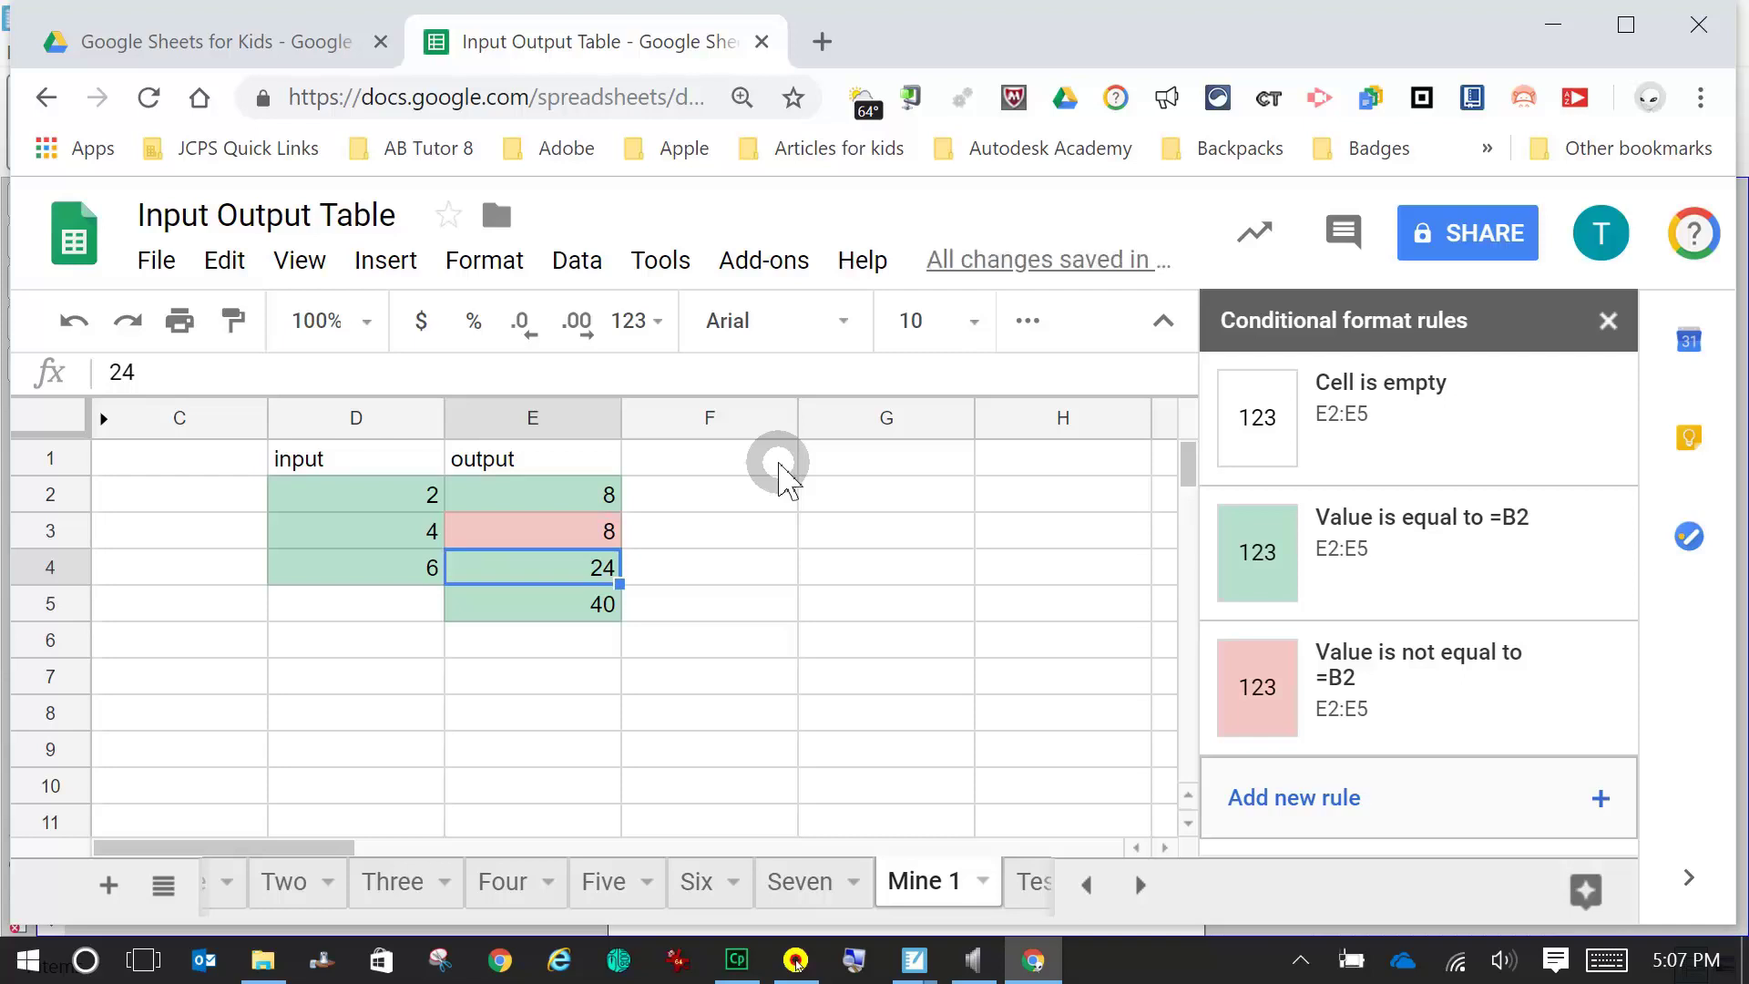
# - Try the answer 12 in output cell E3 in place of the current answer
pyautogui.press('Up')
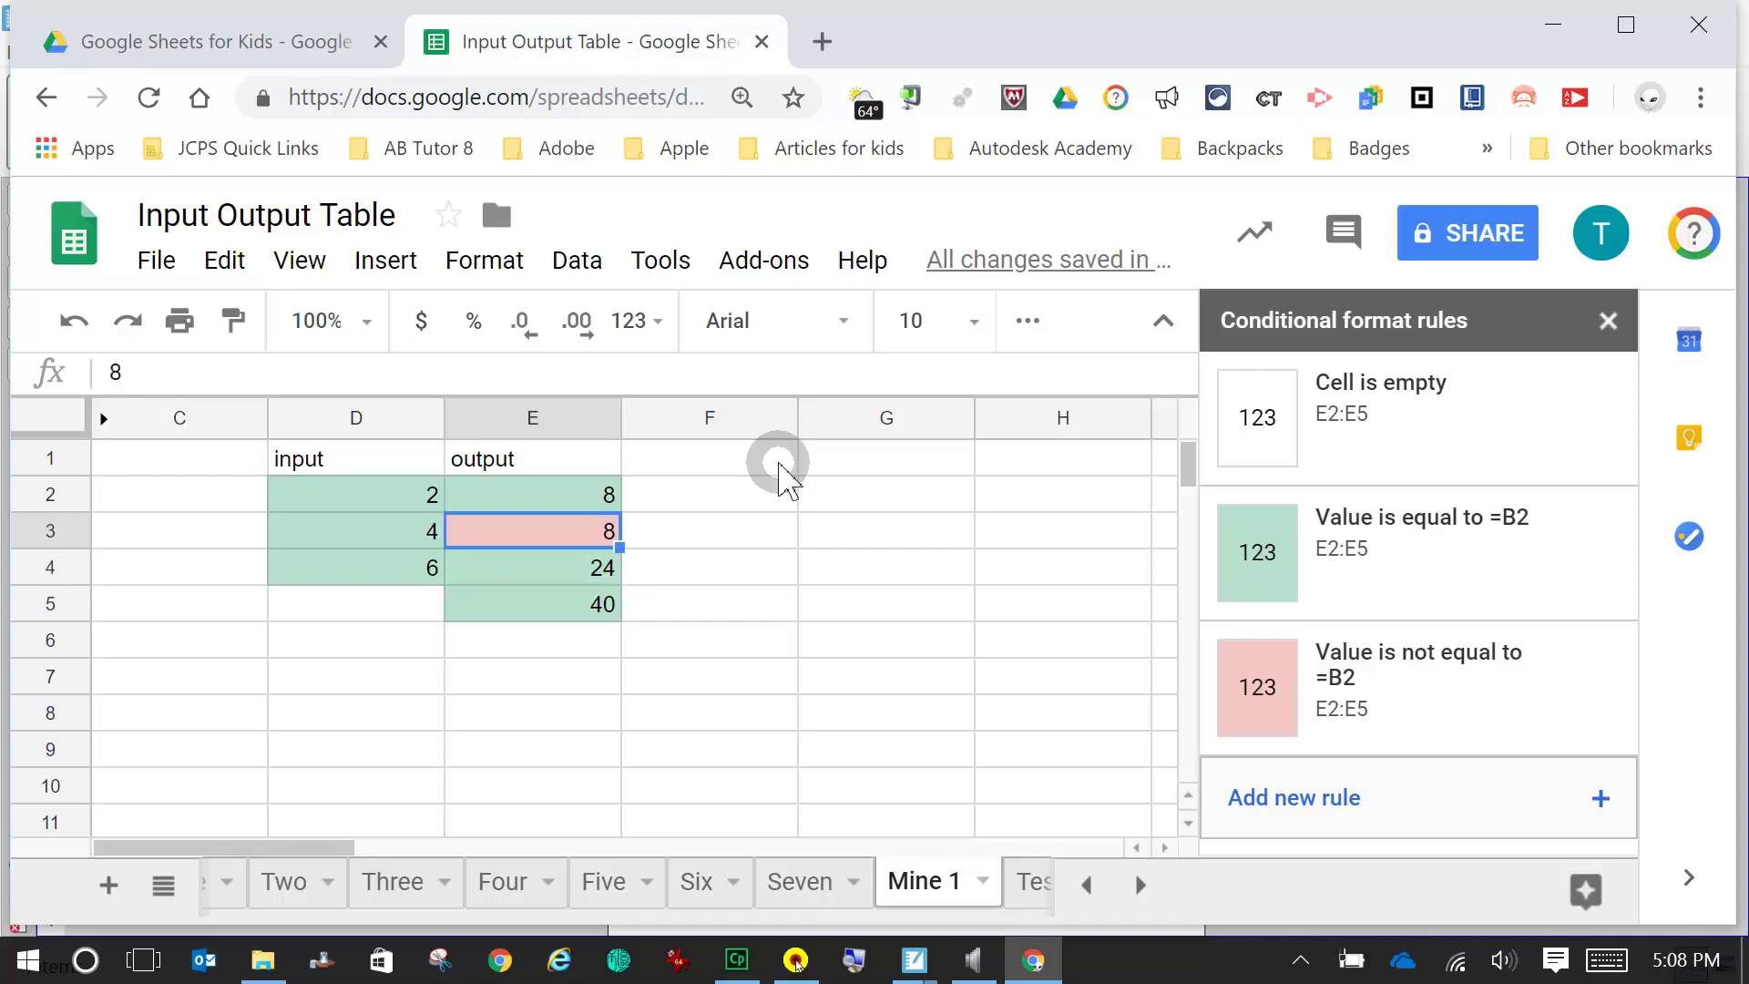
pyautogui.write('12')
pyautogui.press('Return')
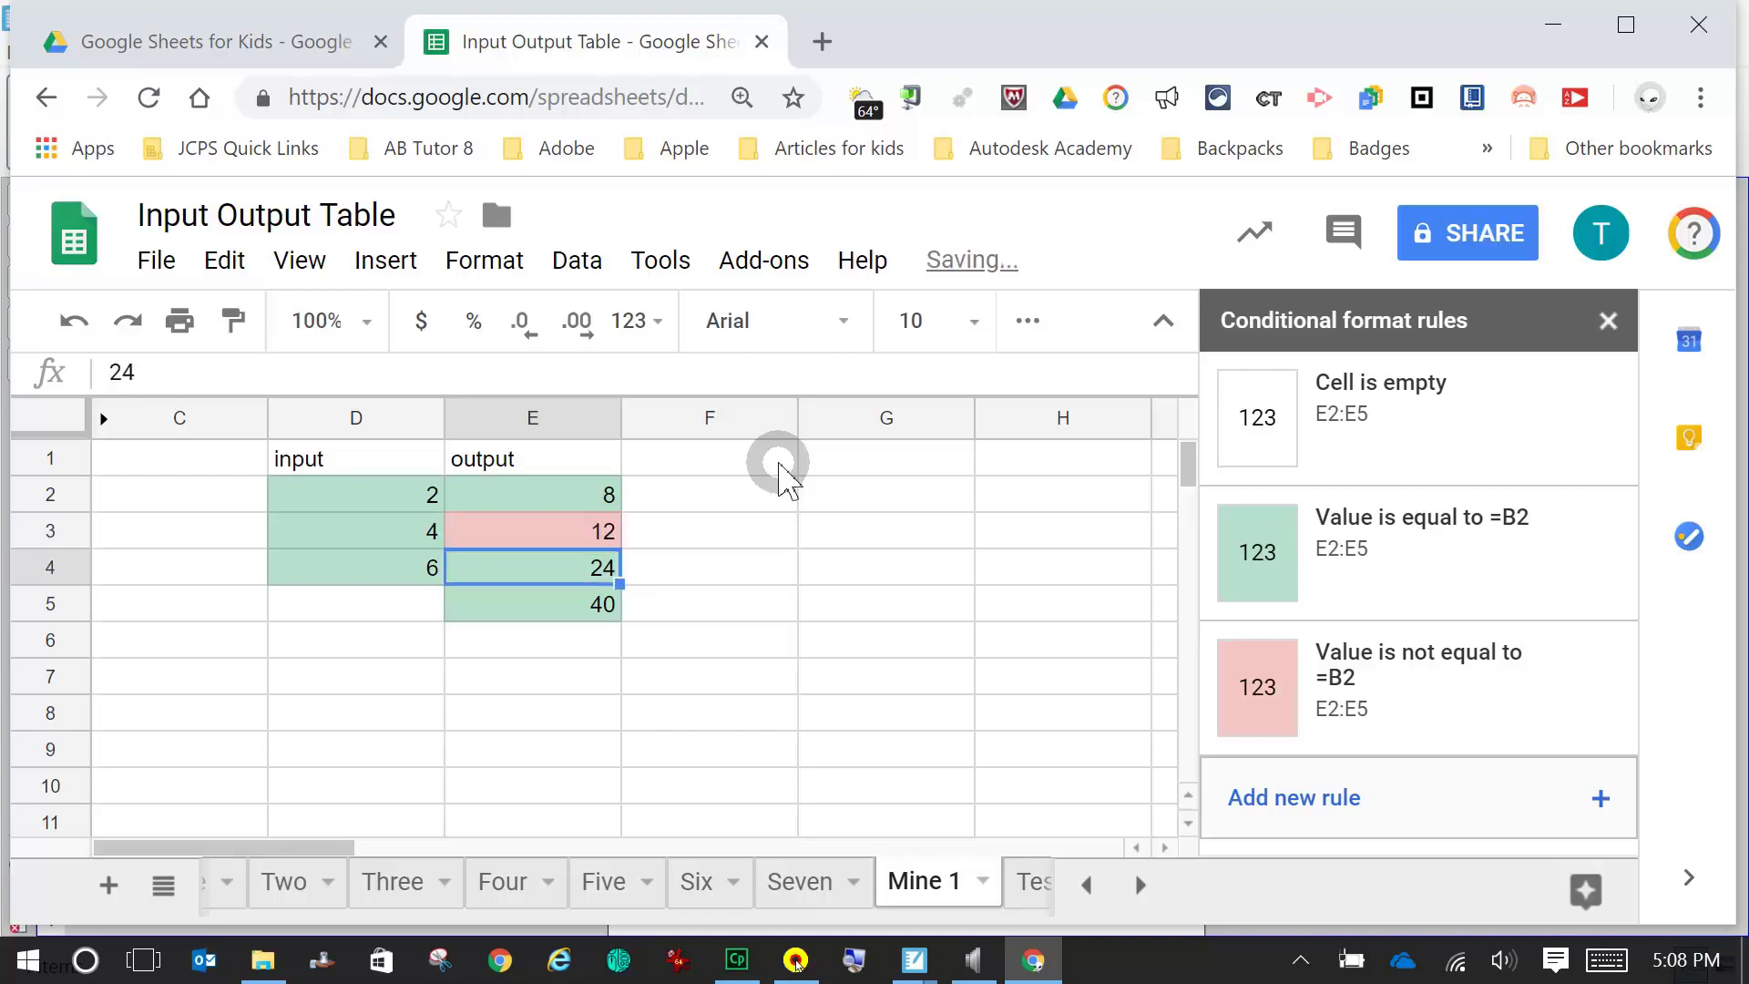
# - Try the answer 16 in output cell E3, and clear the cell
pyautogui.press('Up')
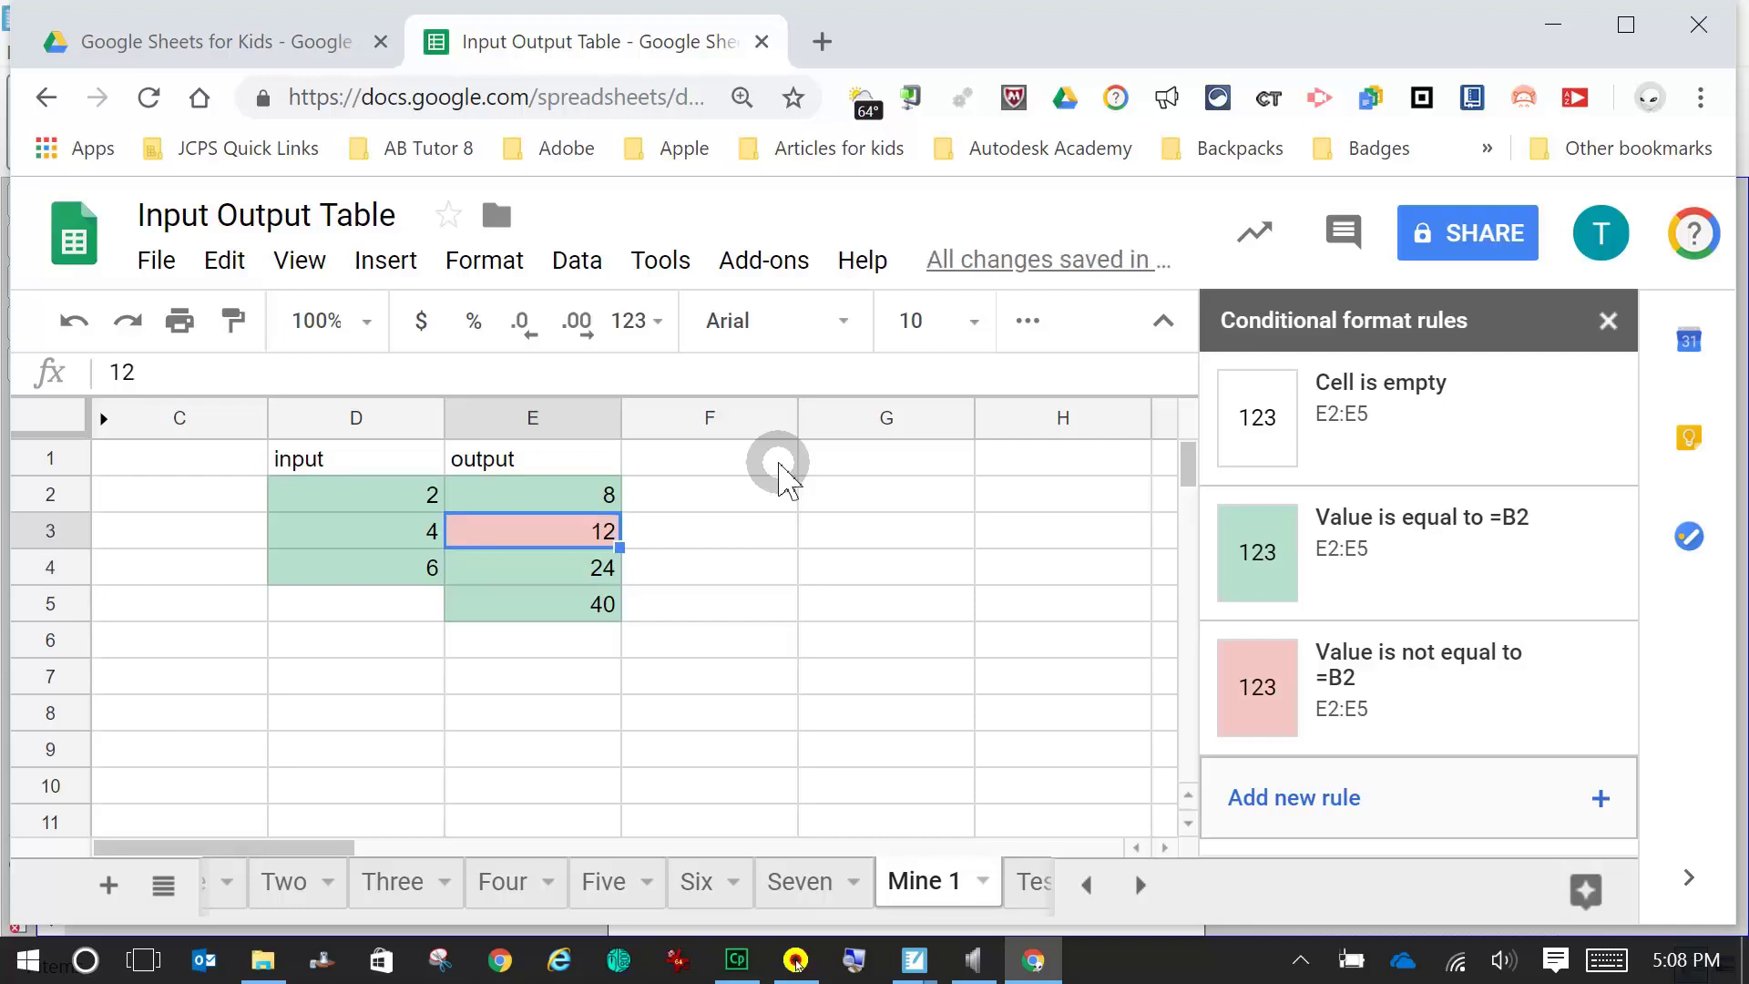
pyautogui.write('1')
pyautogui.press('Return')
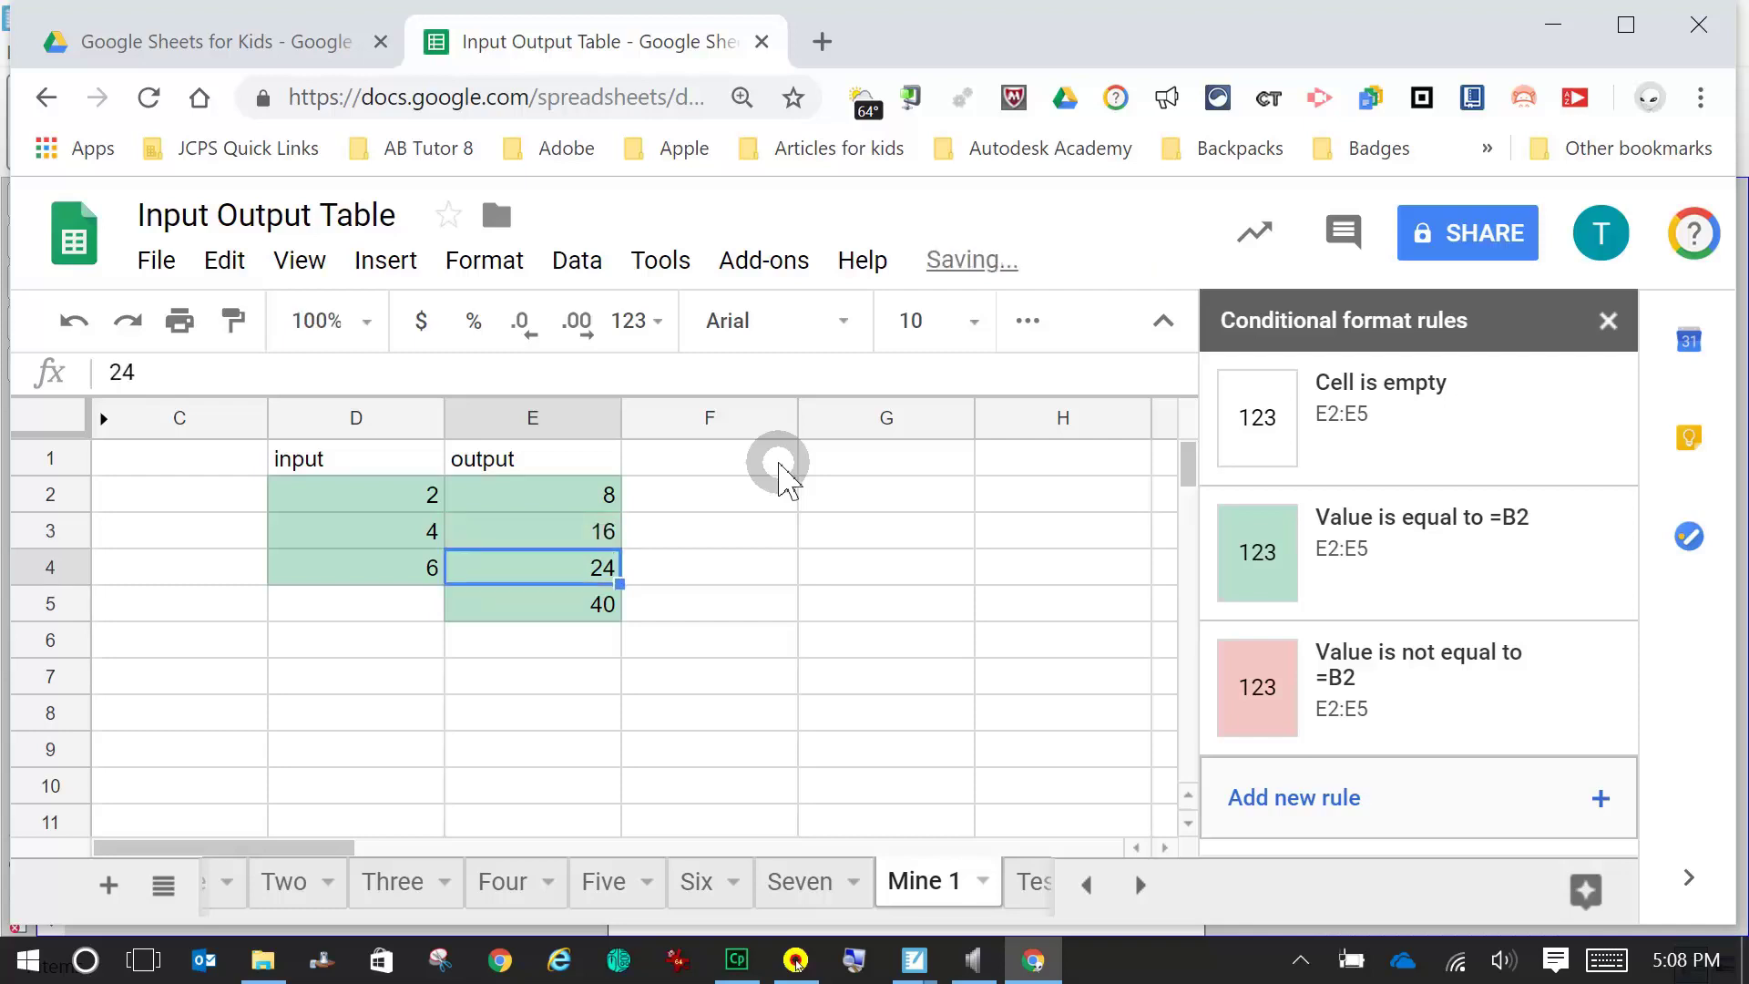
pyautogui.press('Up')
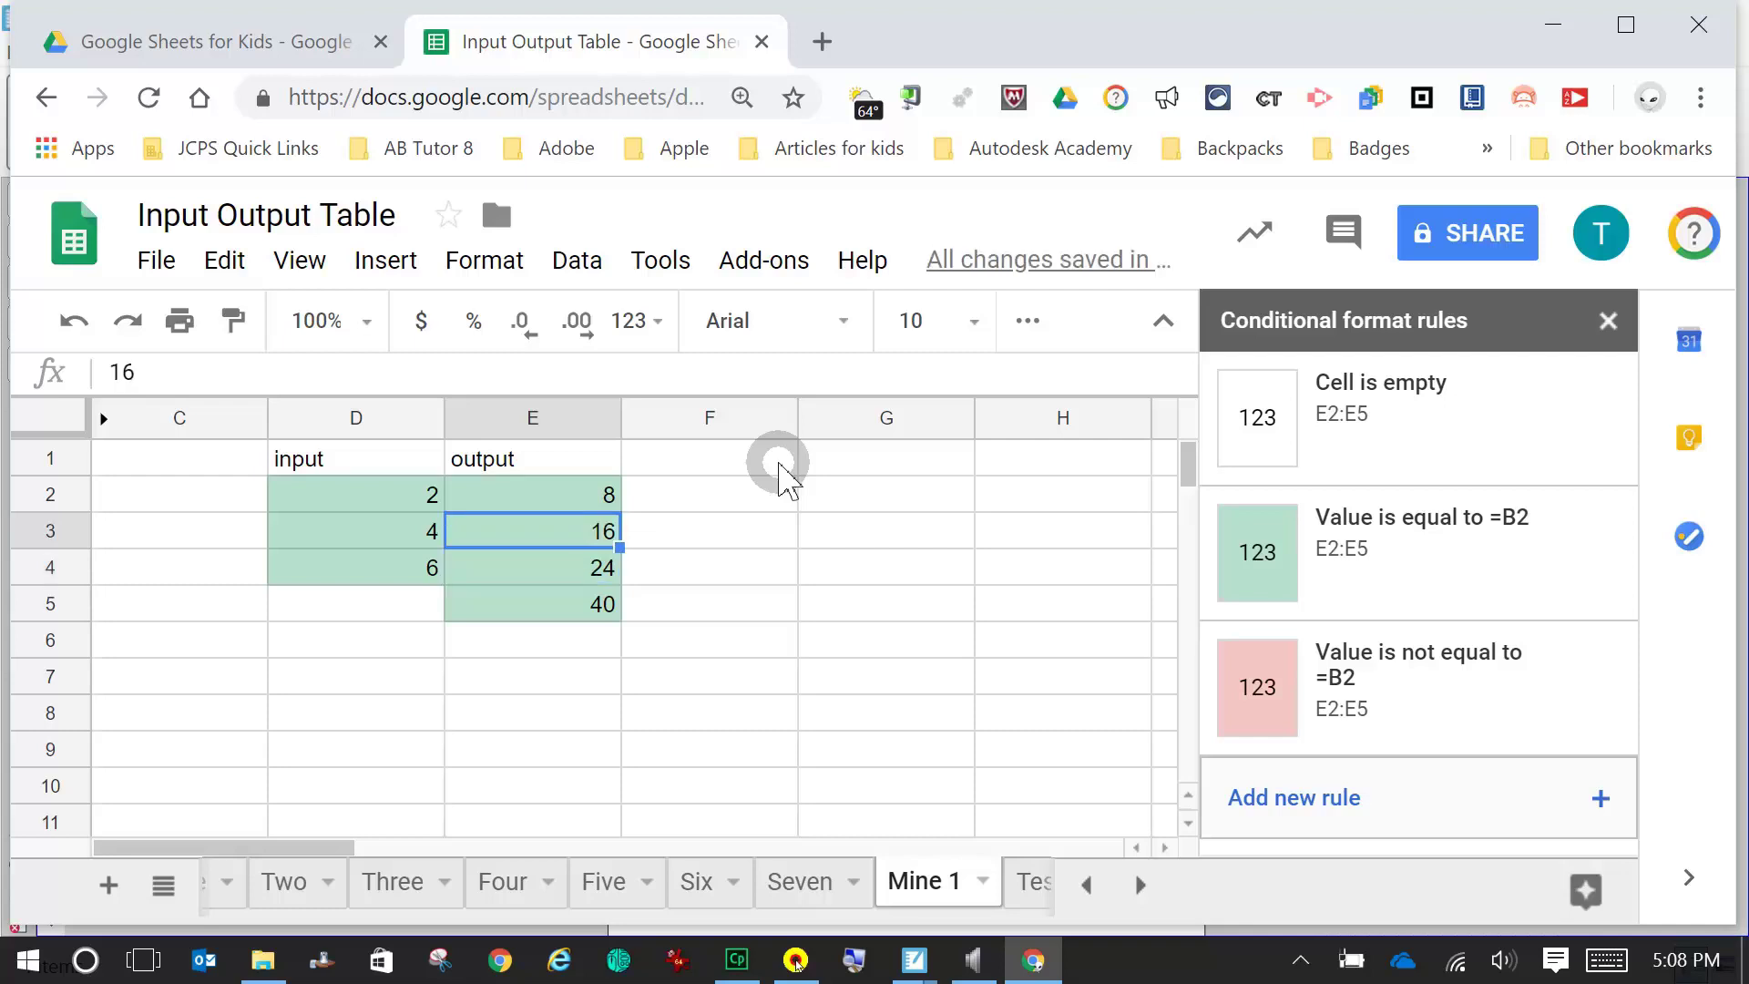
pyautogui.press('Delete')
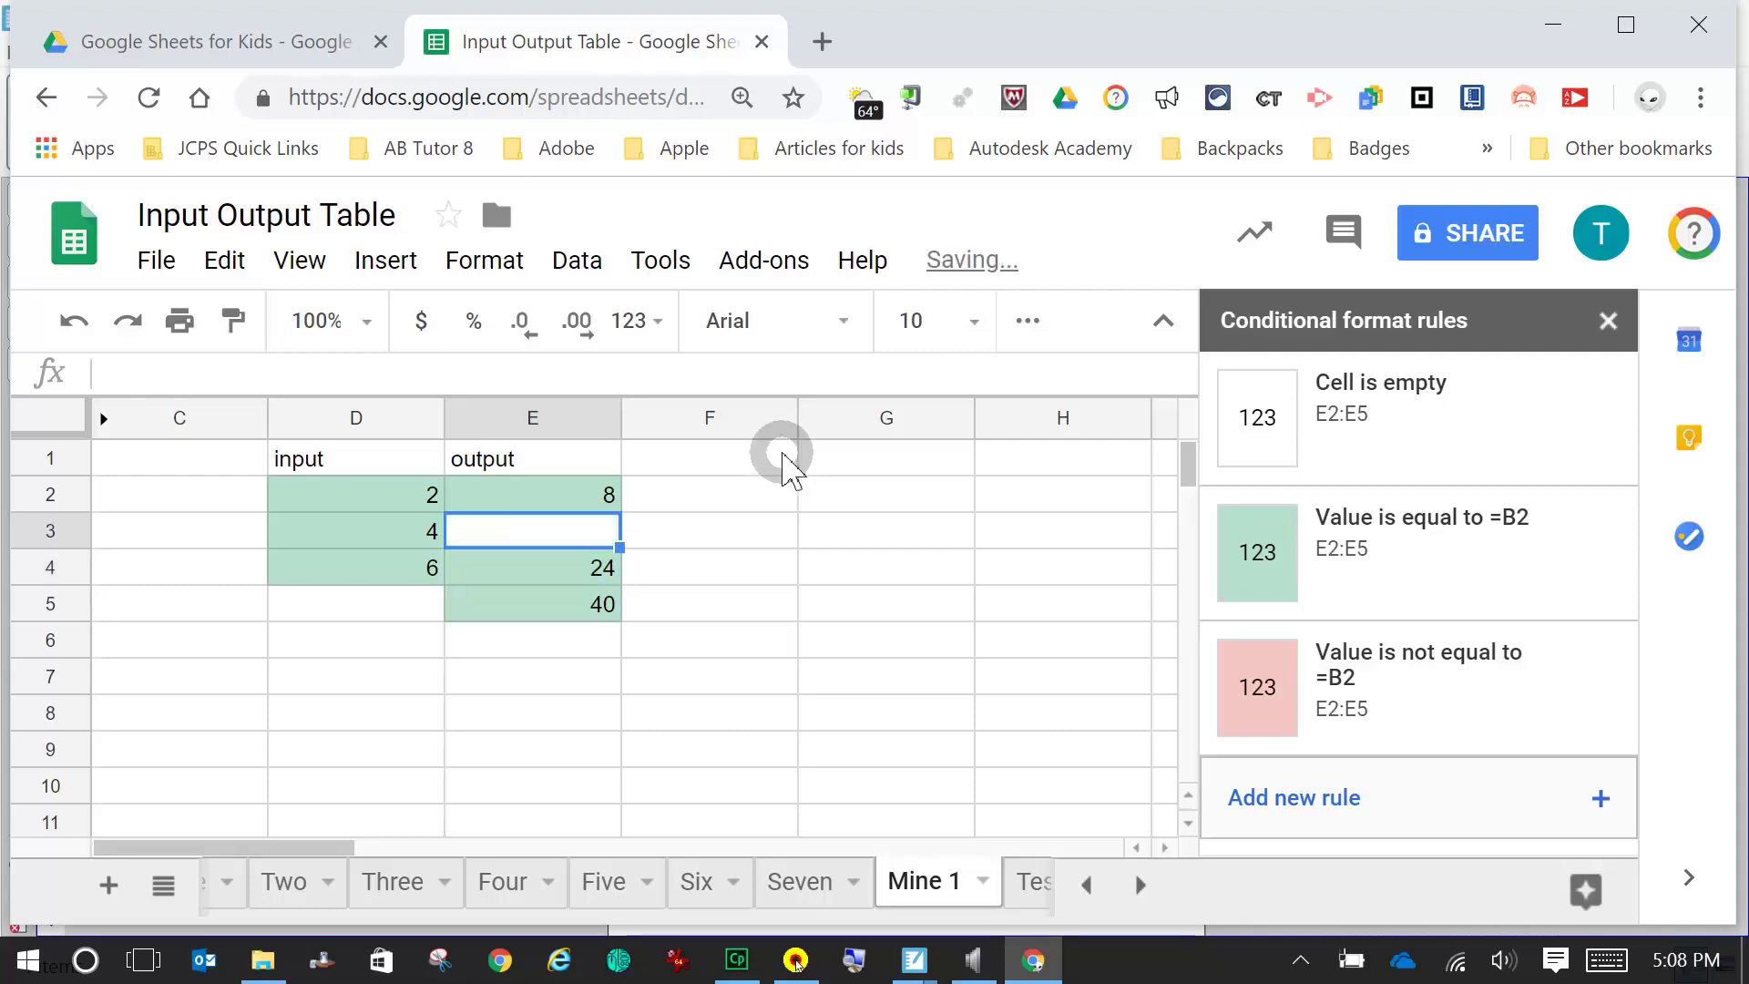